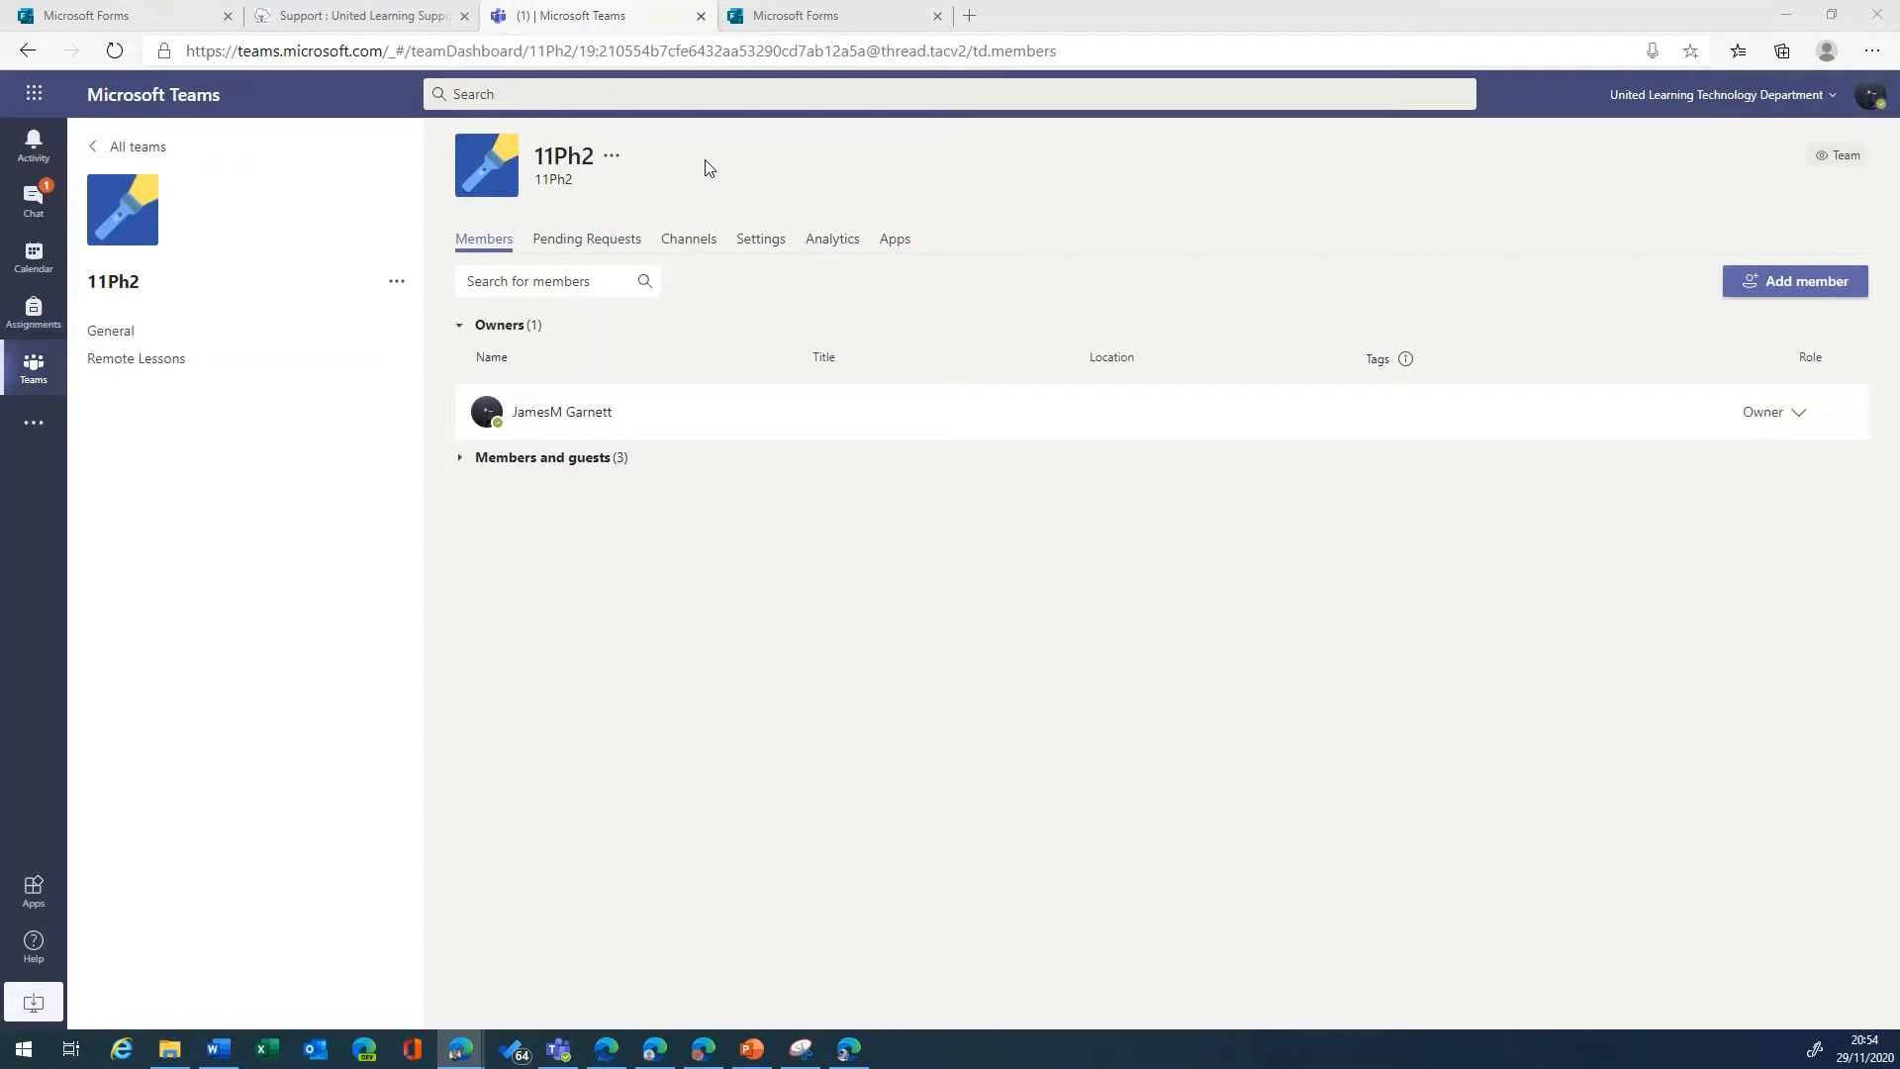
Step: Create a quiz assignment for class 11Ph2 from the existing form "Map Skills Quiz part complete"
{"action": "left_click", "coordinate": [16, 313]}
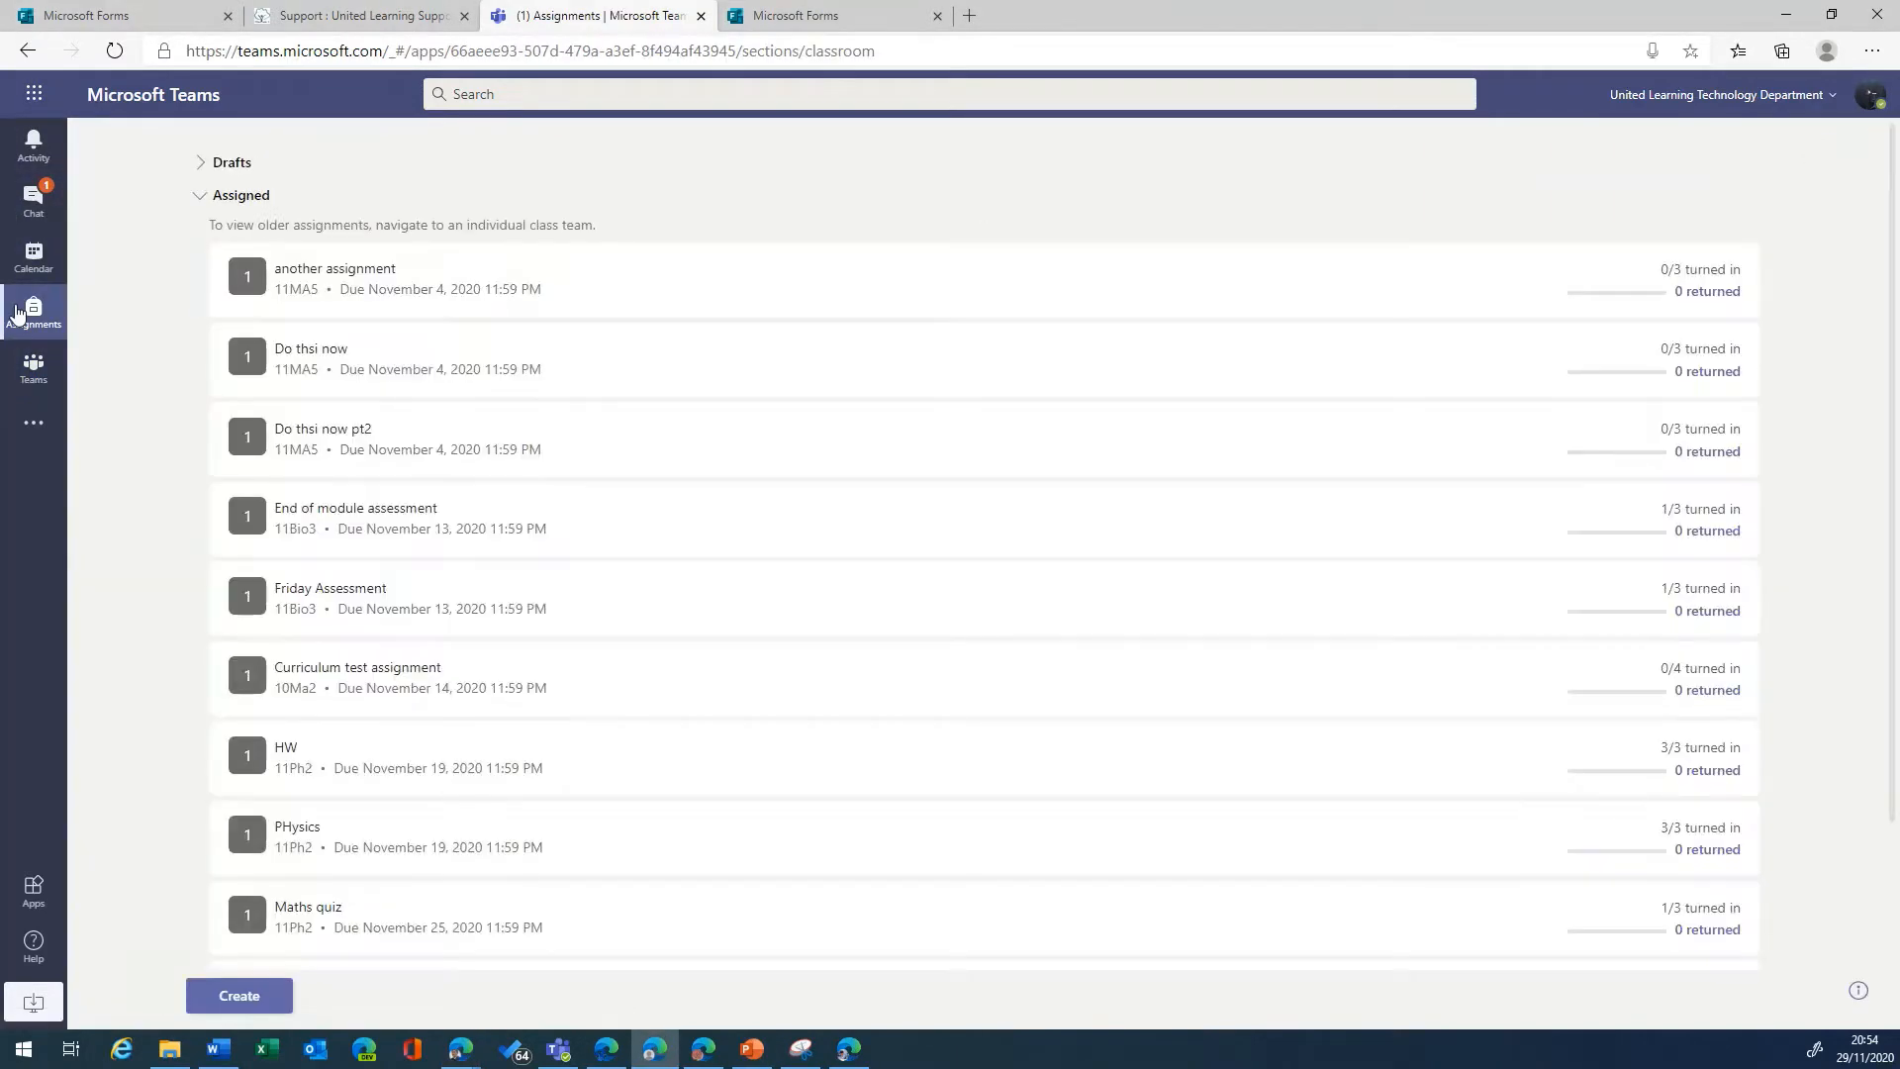
{"action": "left_click", "coordinate": [267, 999]}
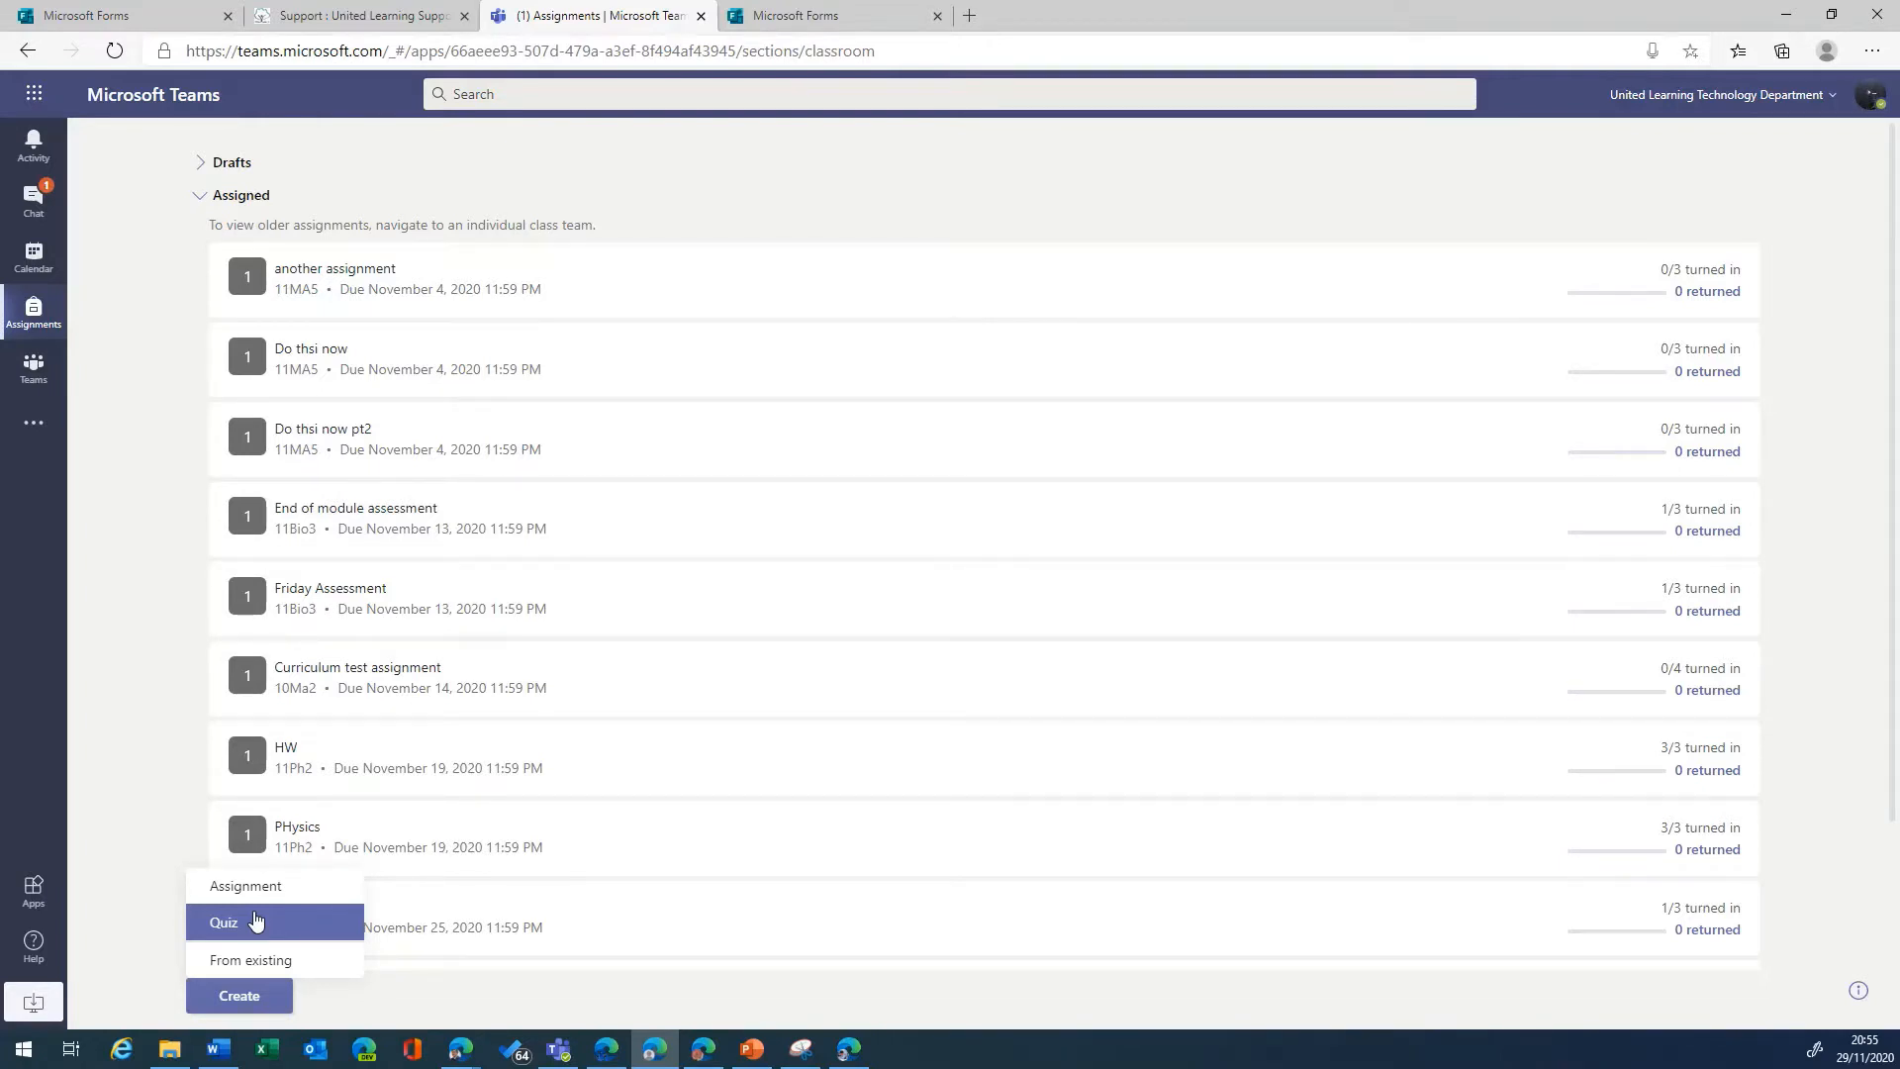
{"action": "left_click", "coordinate": [255, 920]}
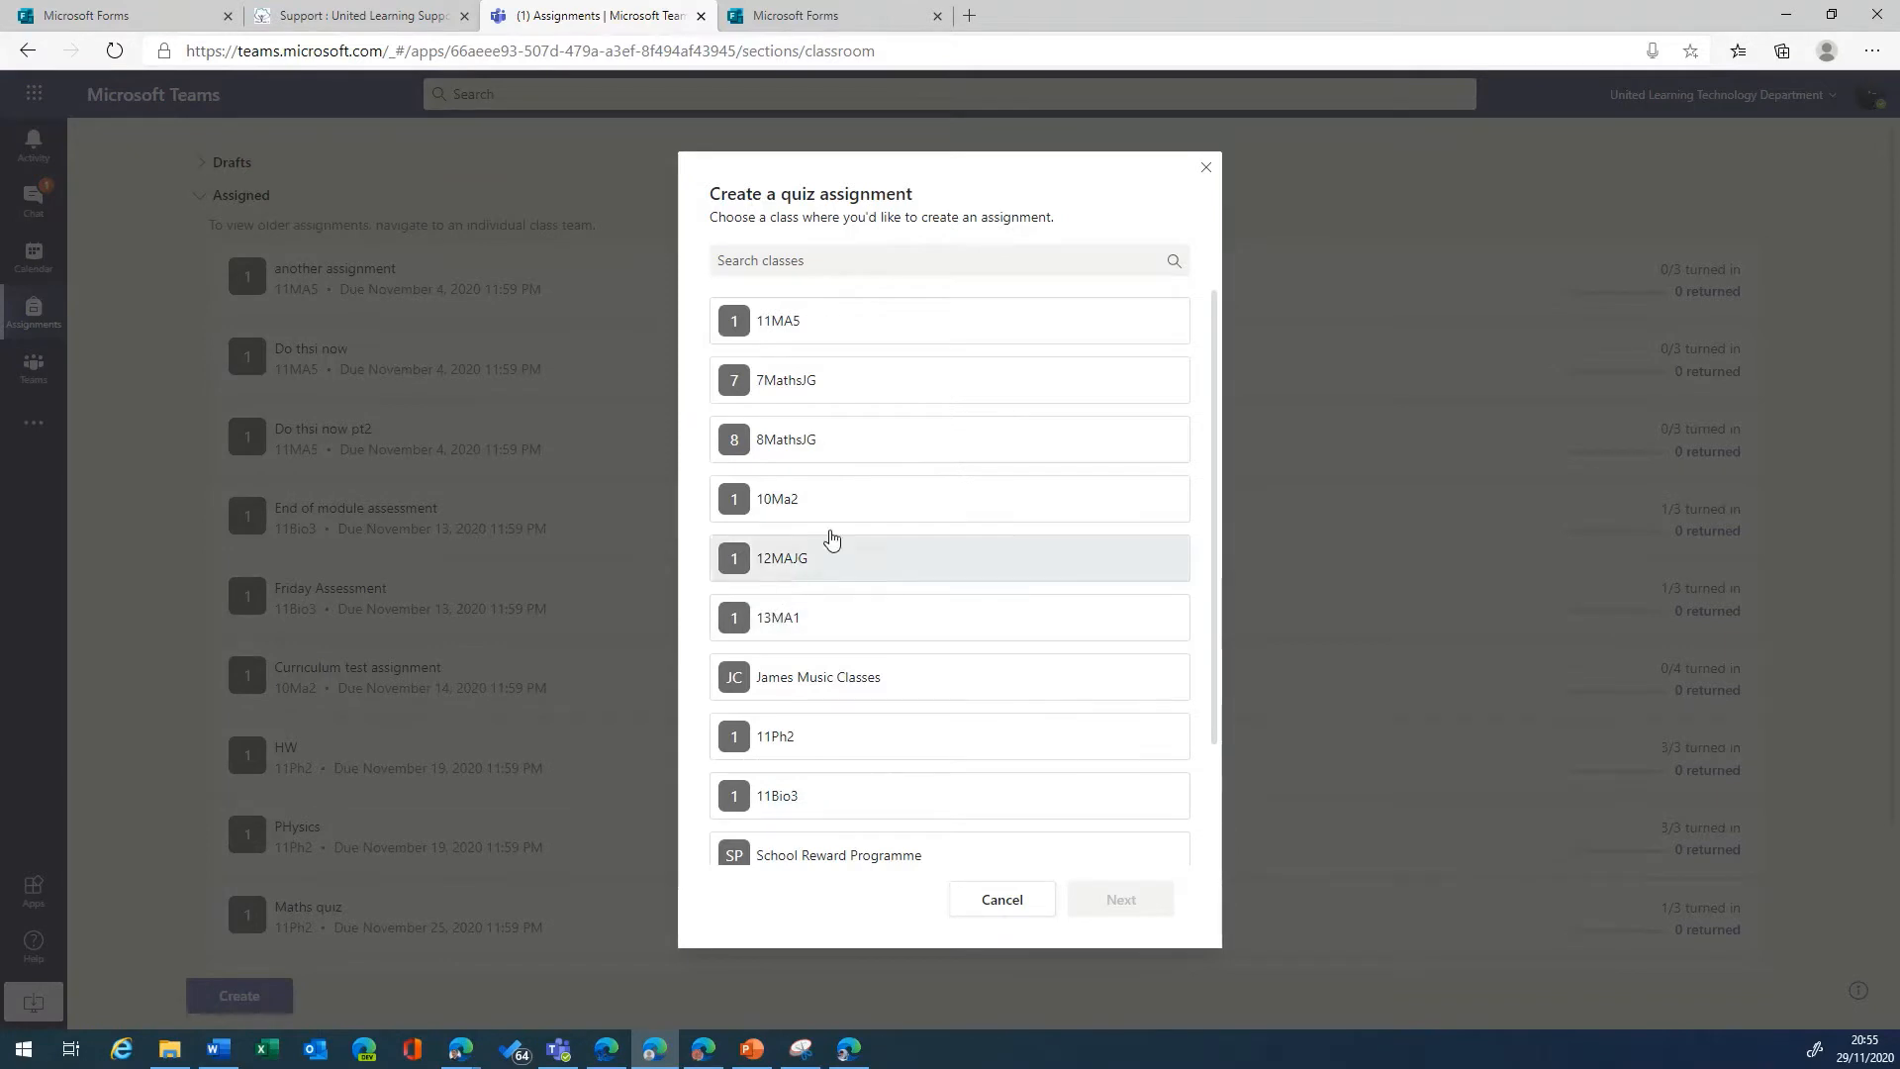
{"action": "left_click", "coordinate": [815, 746]}
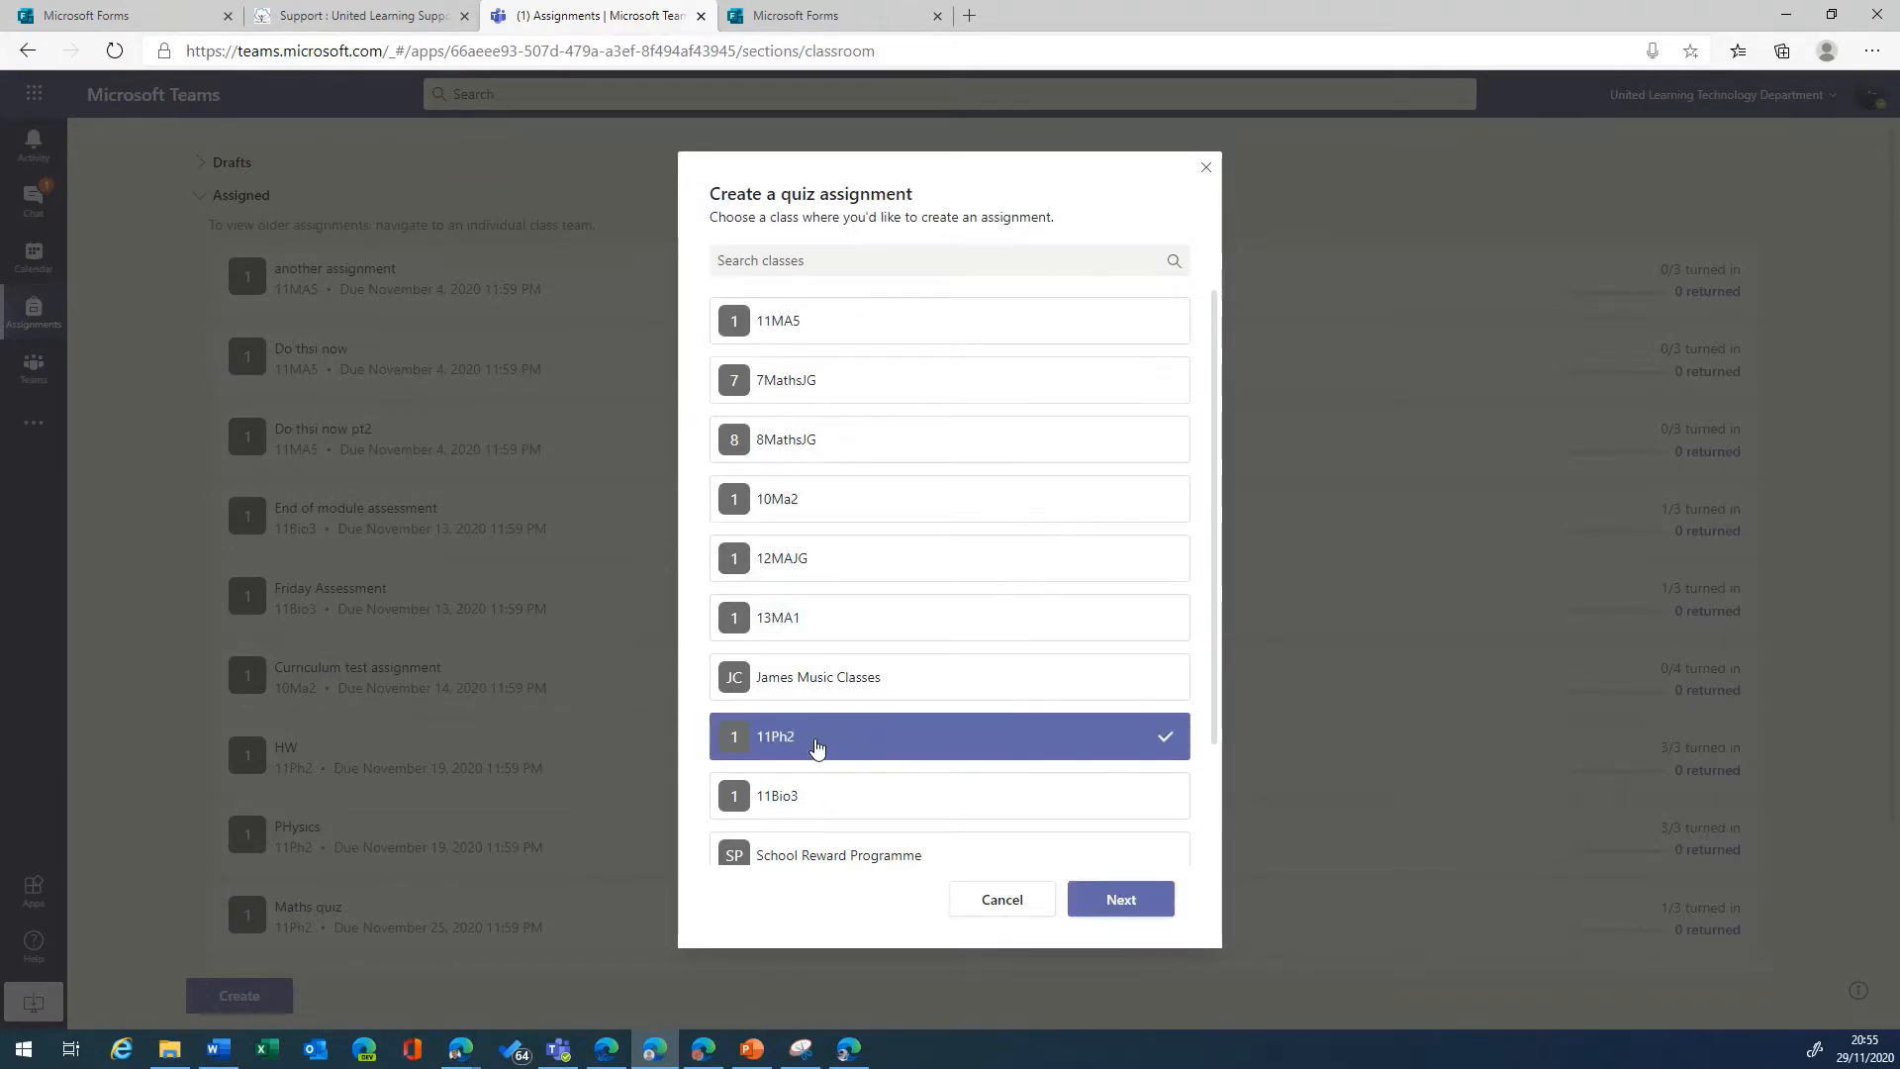
{"action": "left_click", "coordinate": [1121, 899]}
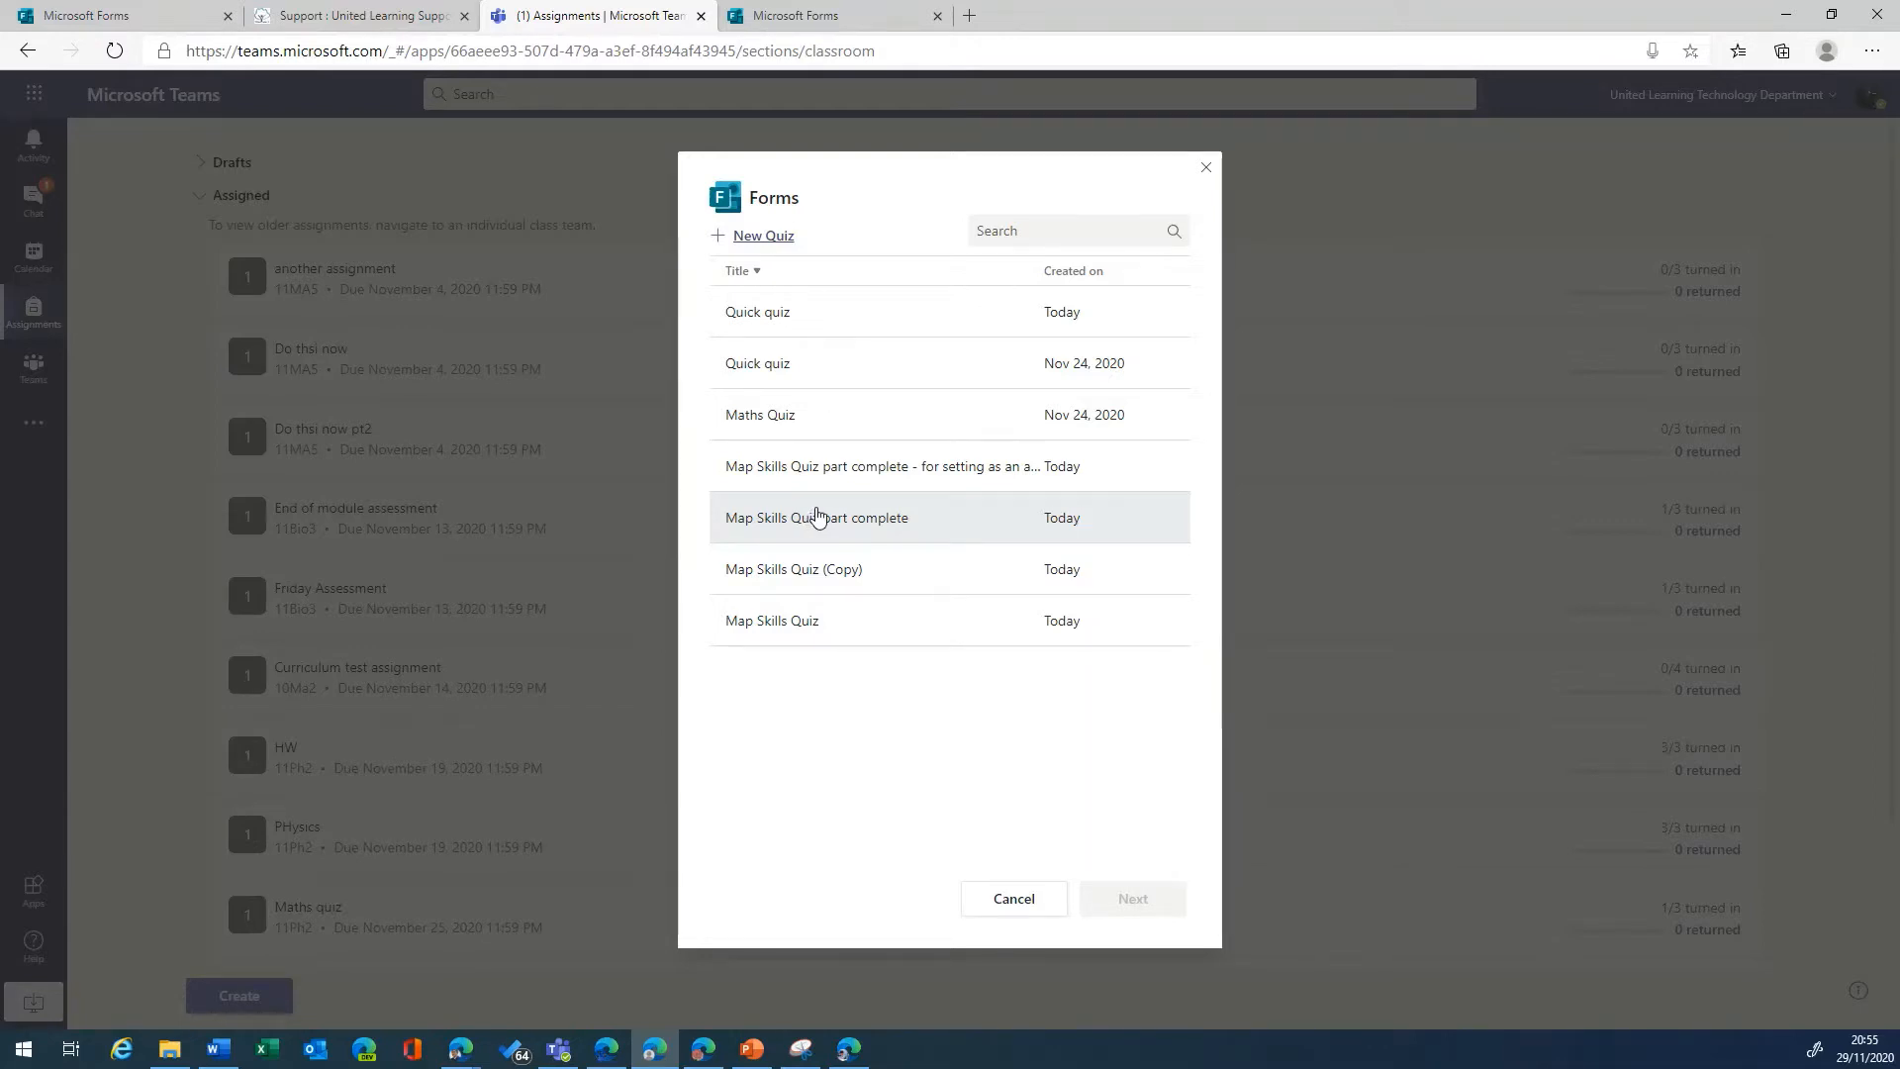
{"action": "left_click", "coordinate": [816, 513]}
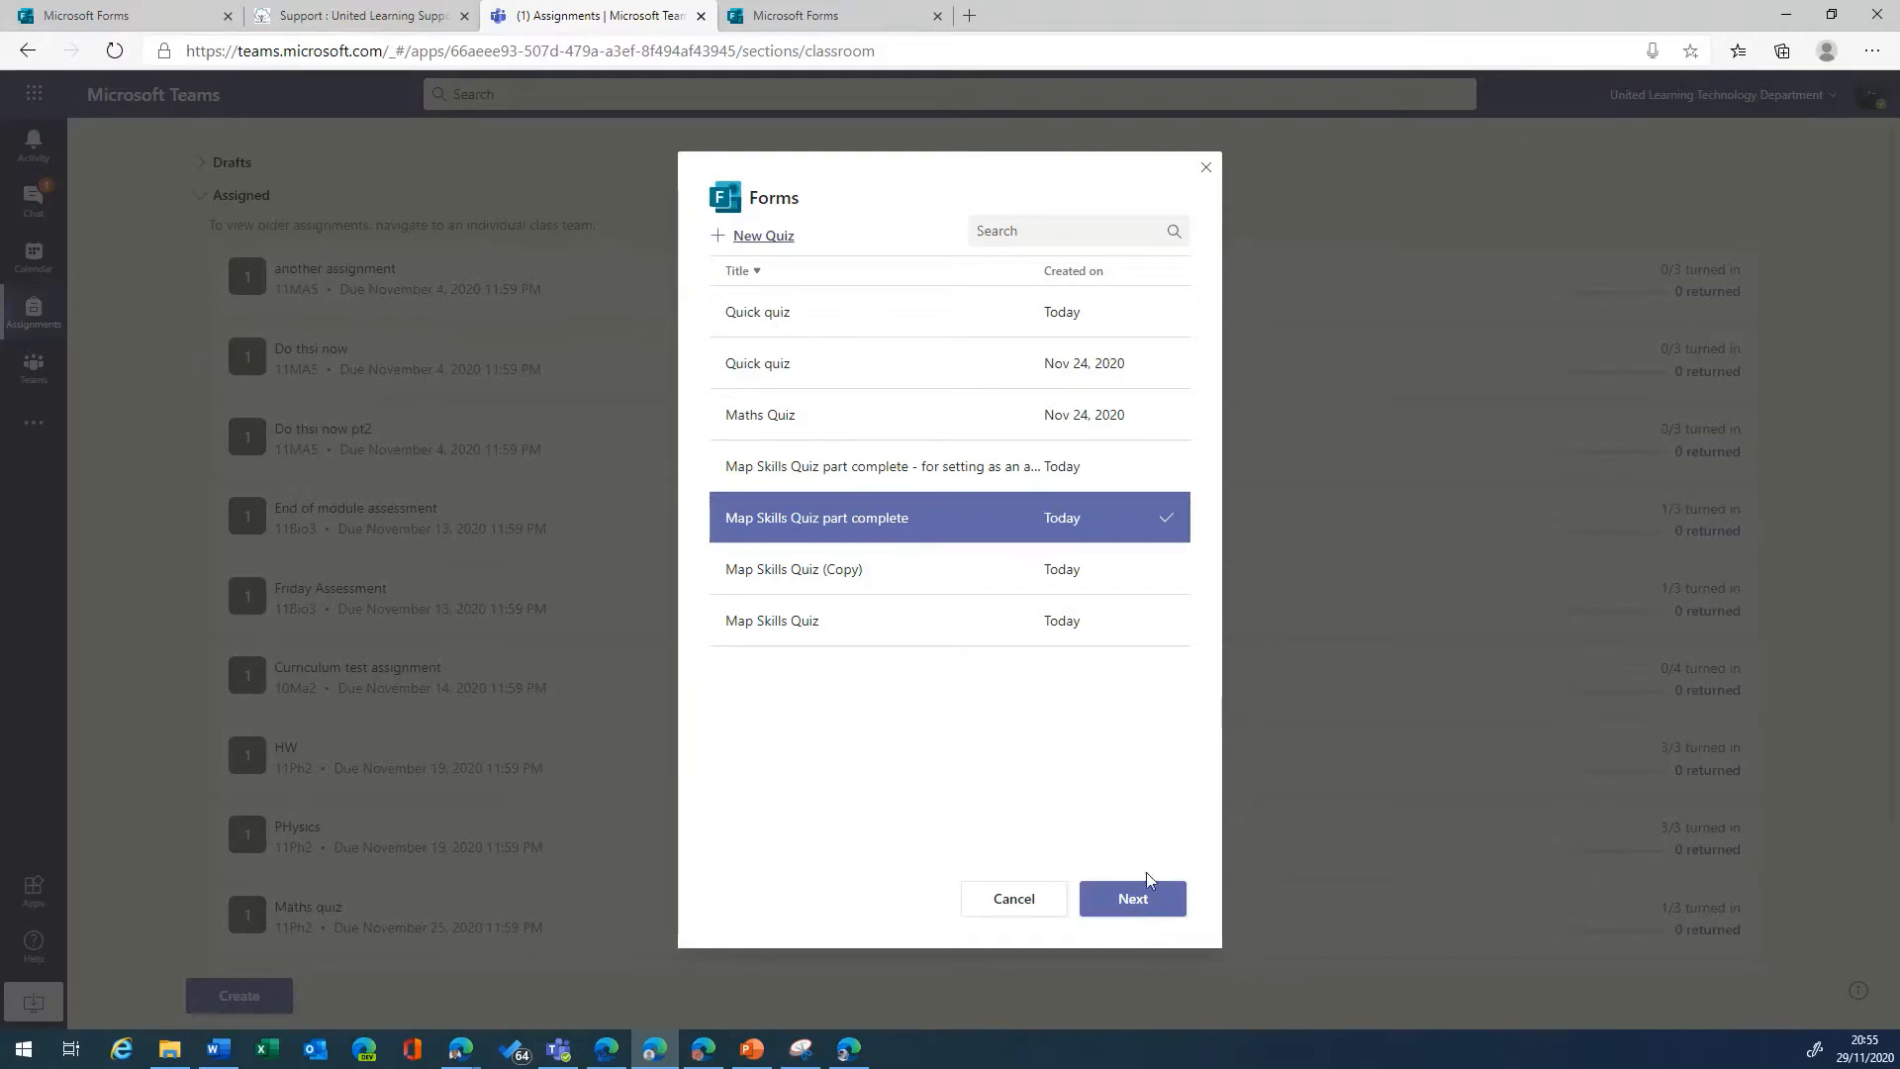
{"action": "left_click", "coordinate": [1145, 902]}
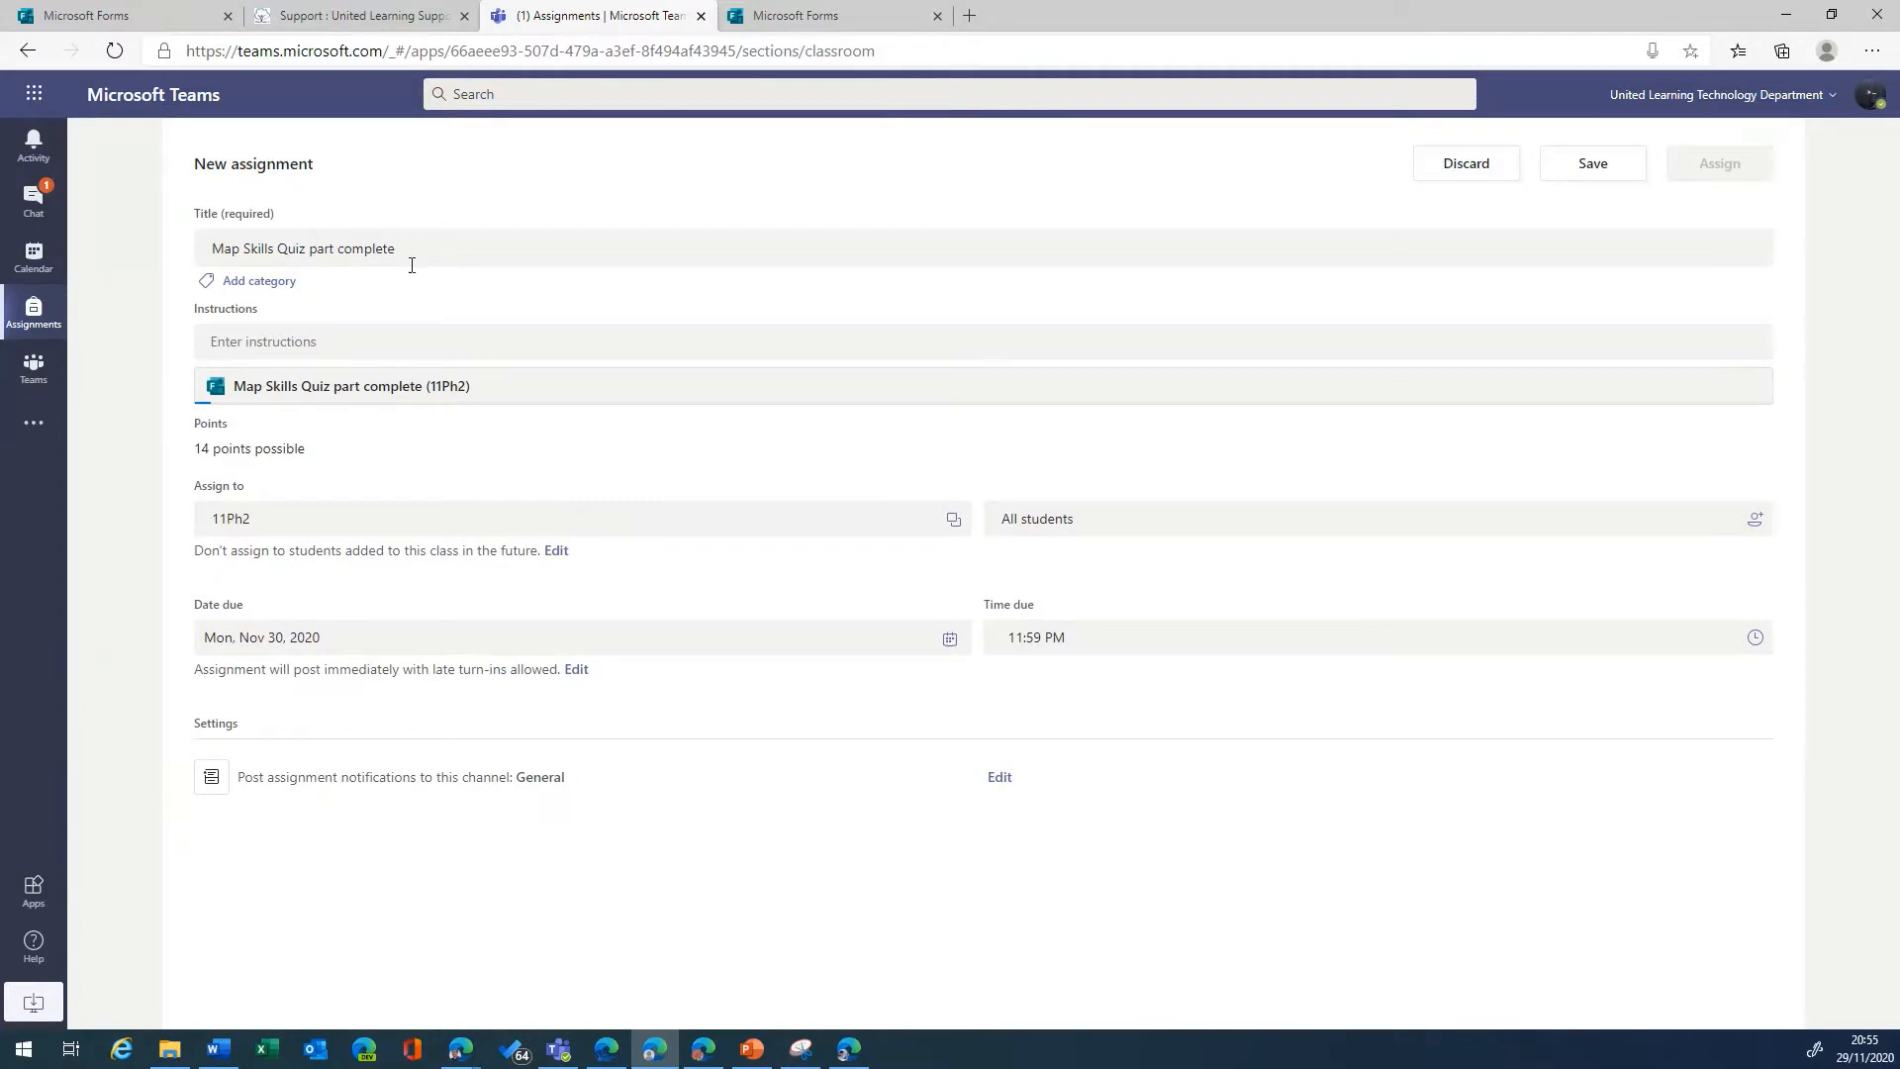
Step: Enter "Please complete the quiz" as the instructions of the Map Skills quiz assignment
{"action": "left_click", "coordinate": [269, 342]}
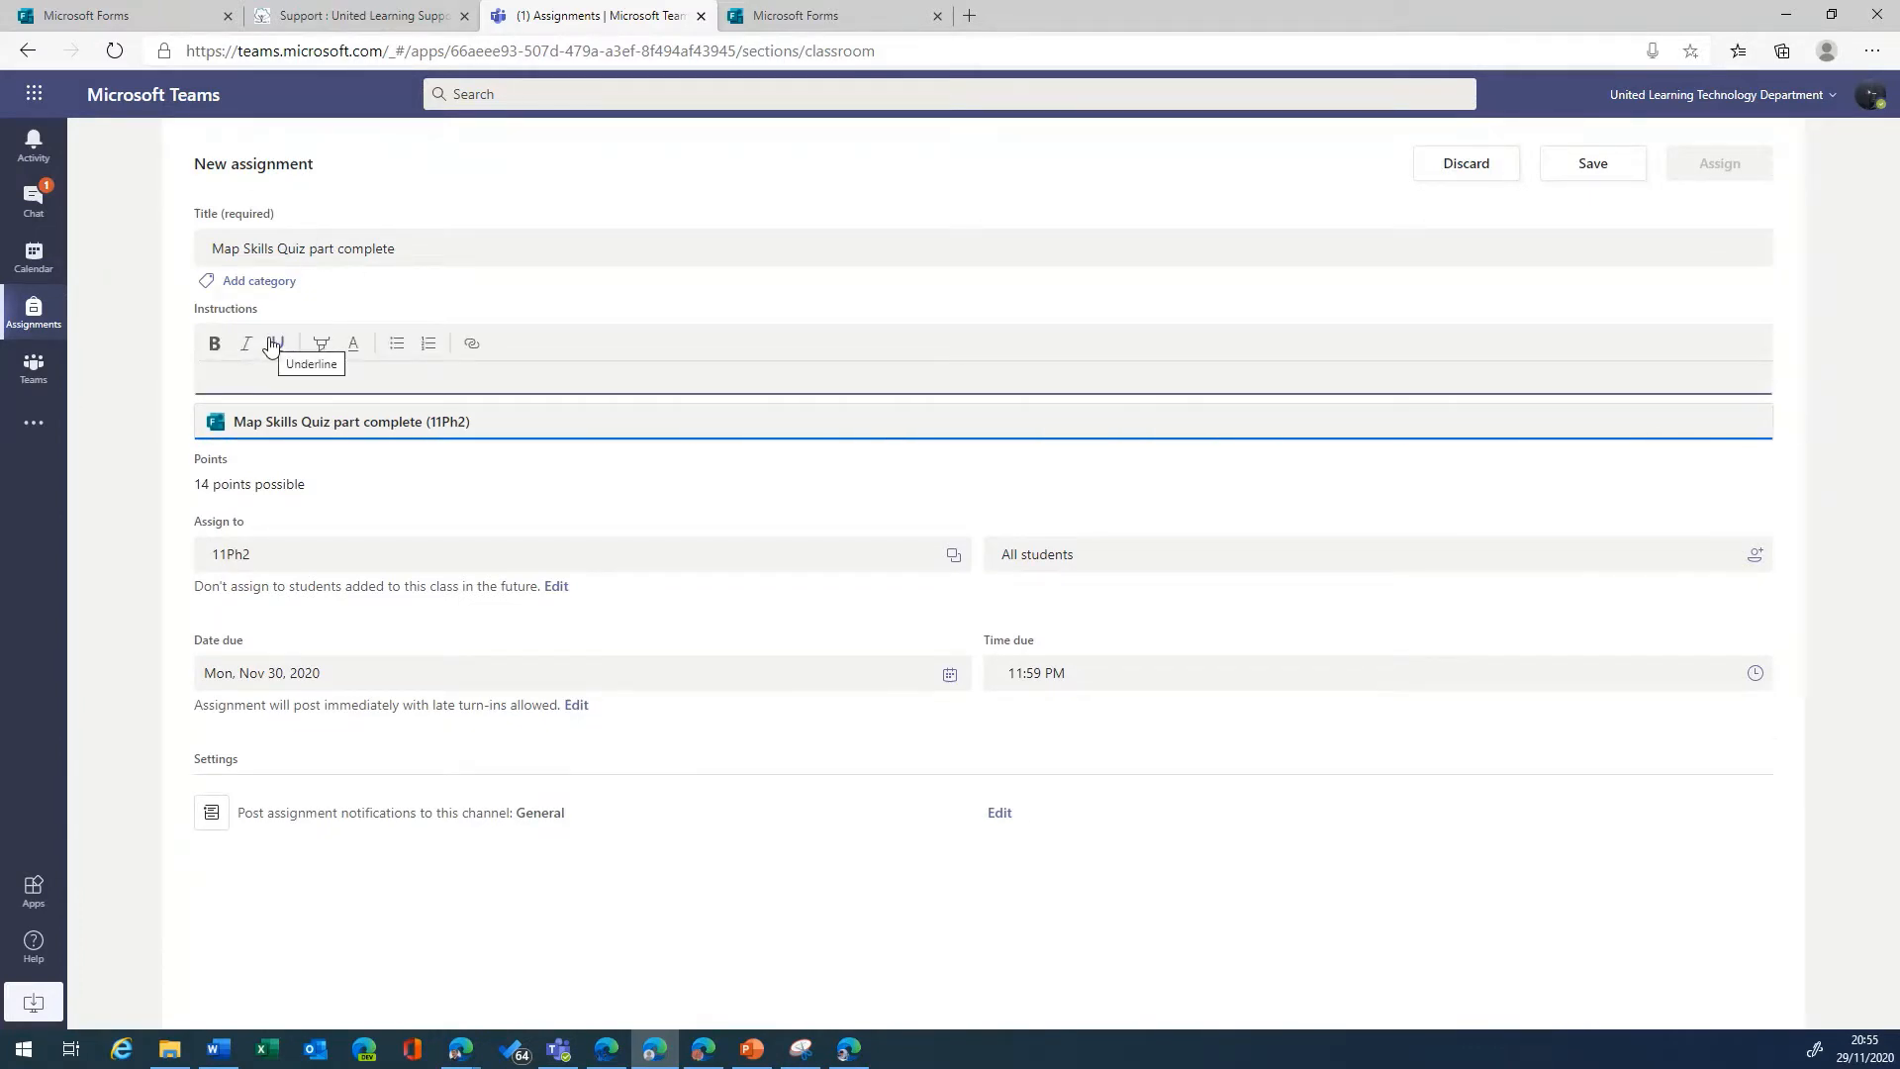
{"action": "left_click", "coordinate": [272, 364]}
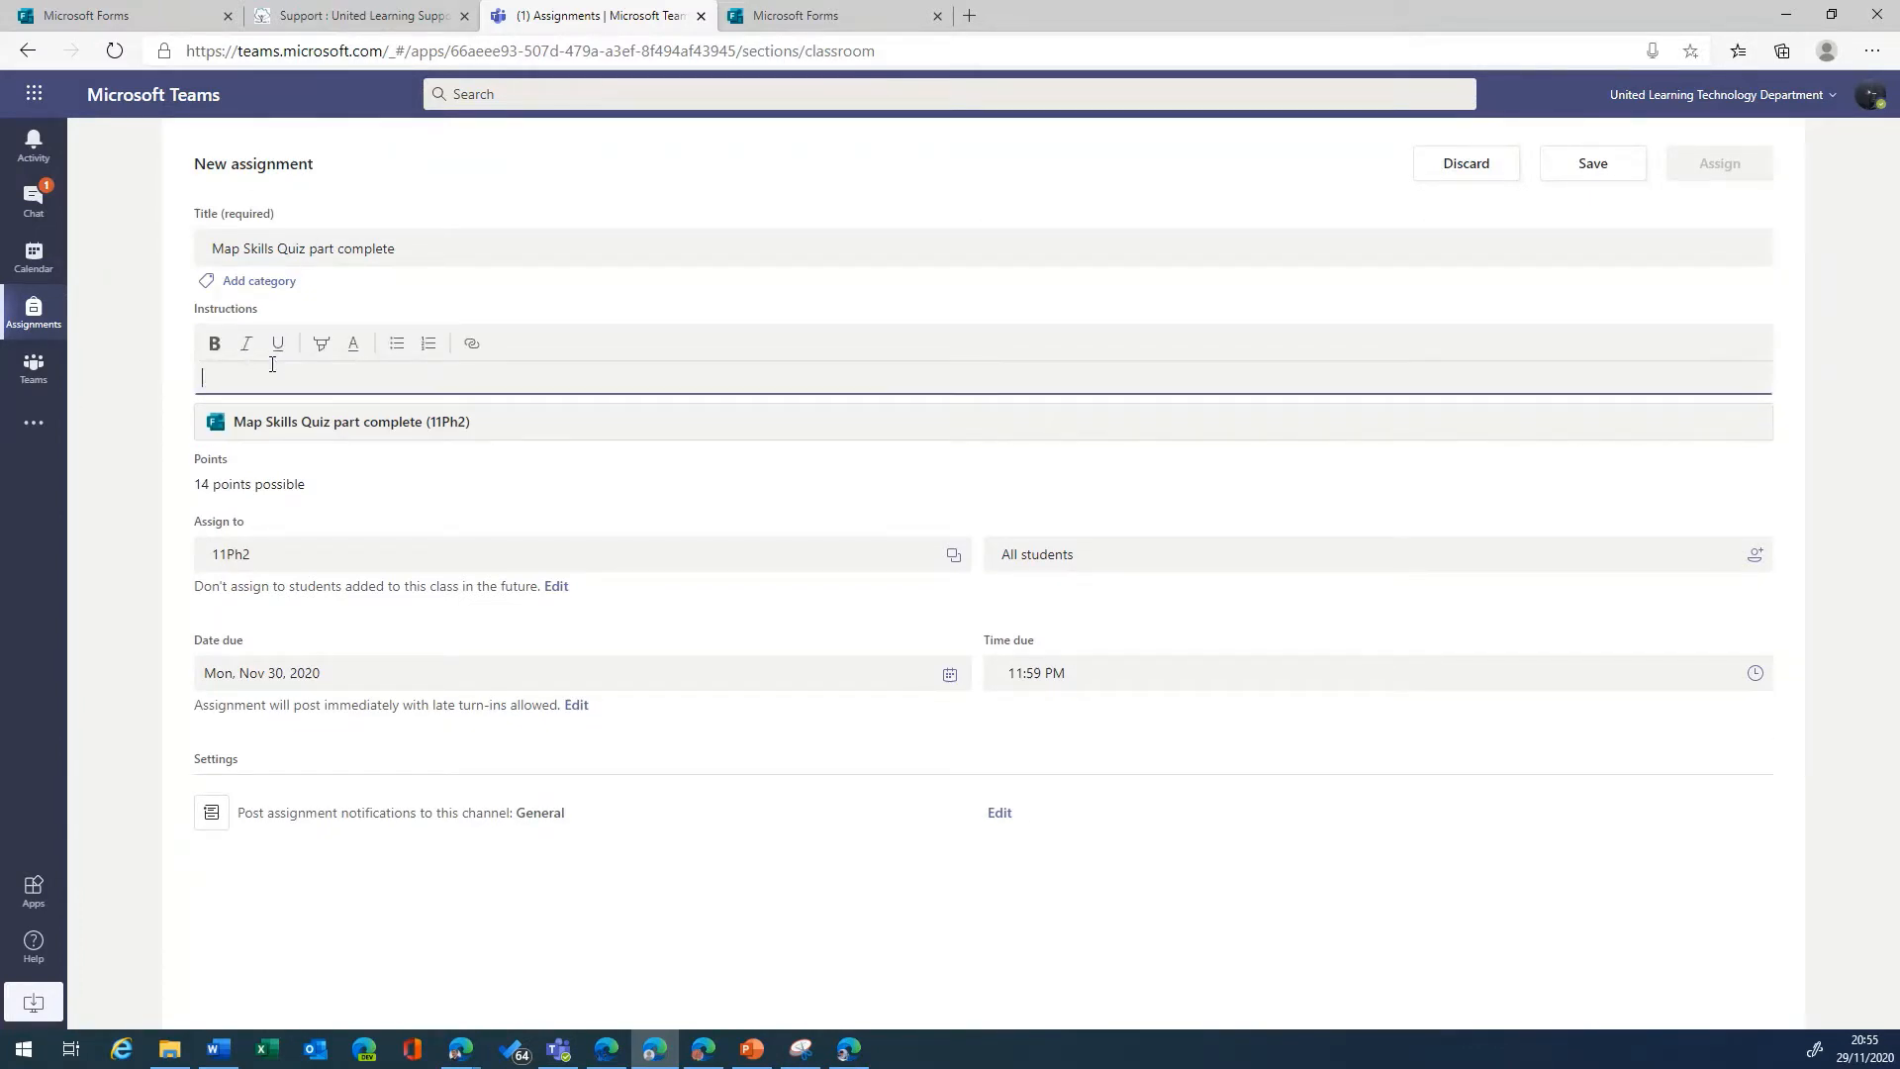
{"action": "type", "text": "Please complete t"}
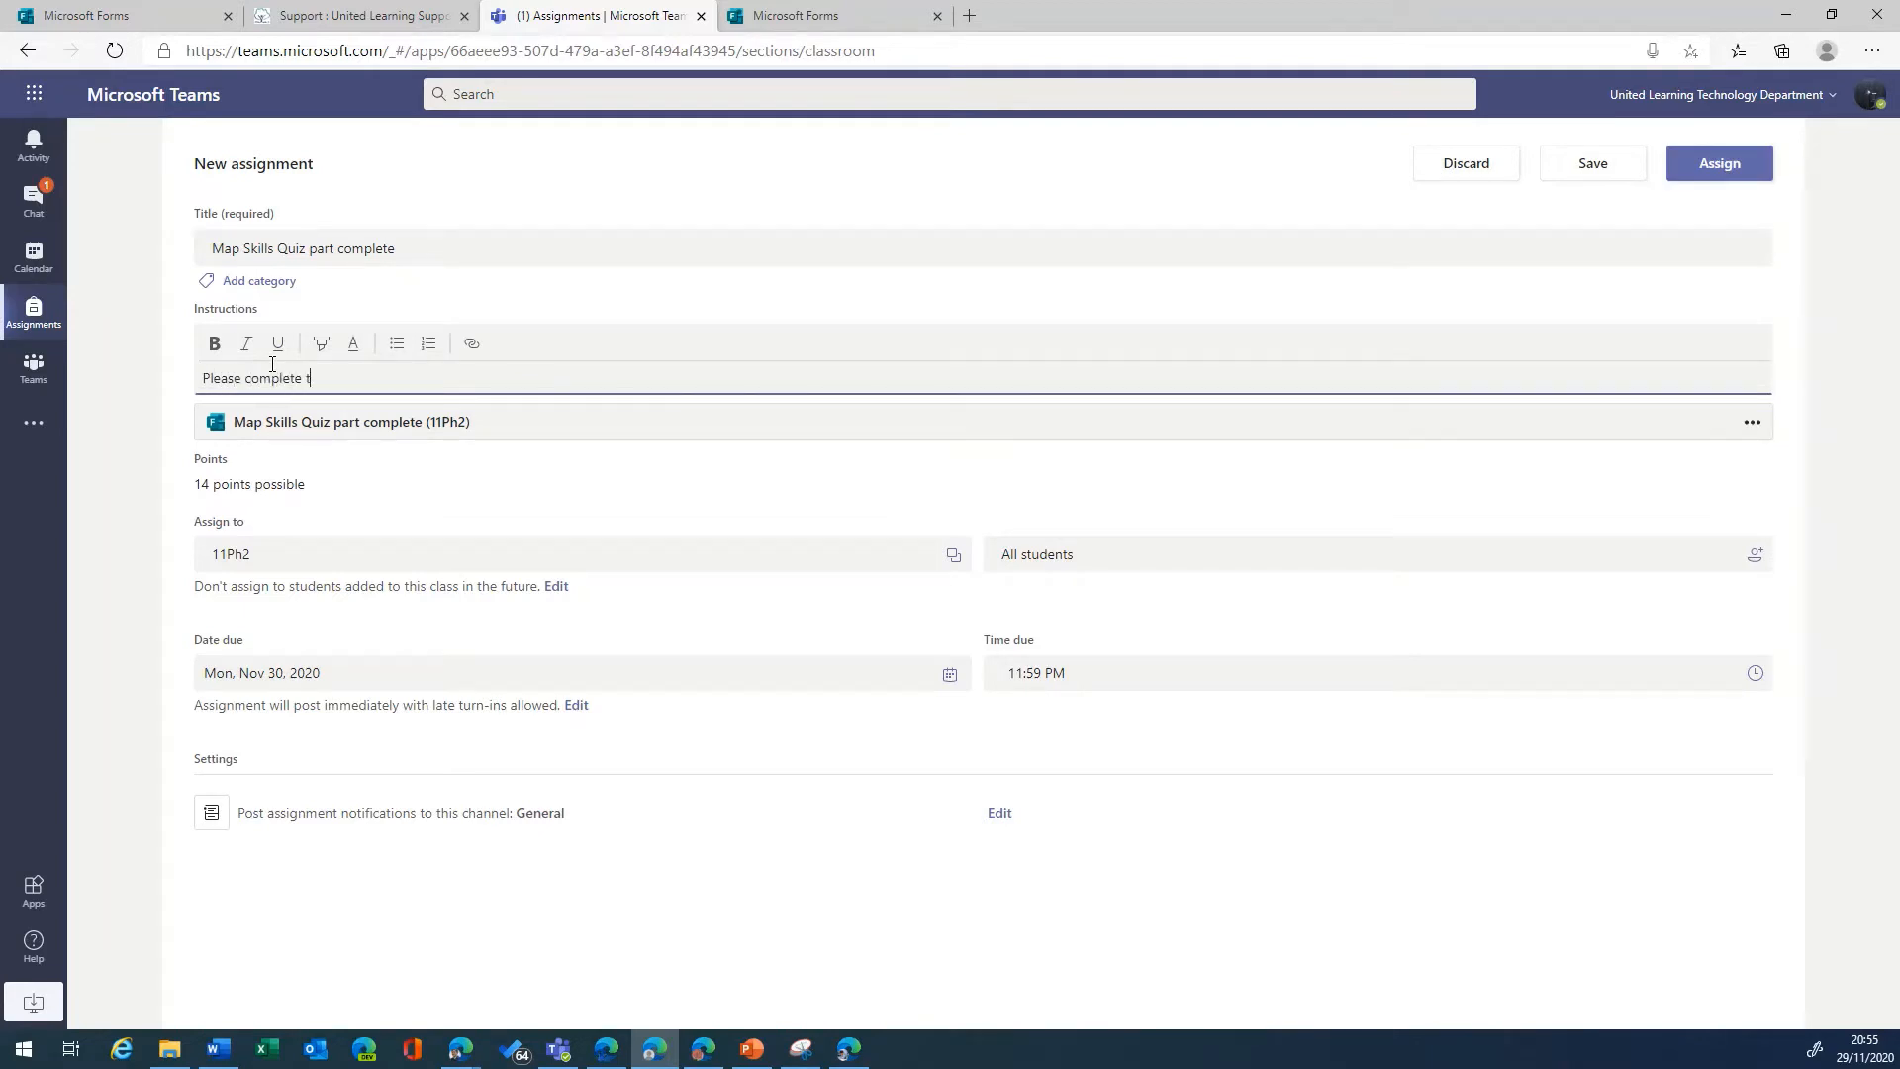
{"action": "type", "text": "he quiz"}
Step: Post the assignment notifications to the Remote Lessons channel and assign the quiz to the class
{"action": "left_click", "coordinate": [997, 814]}
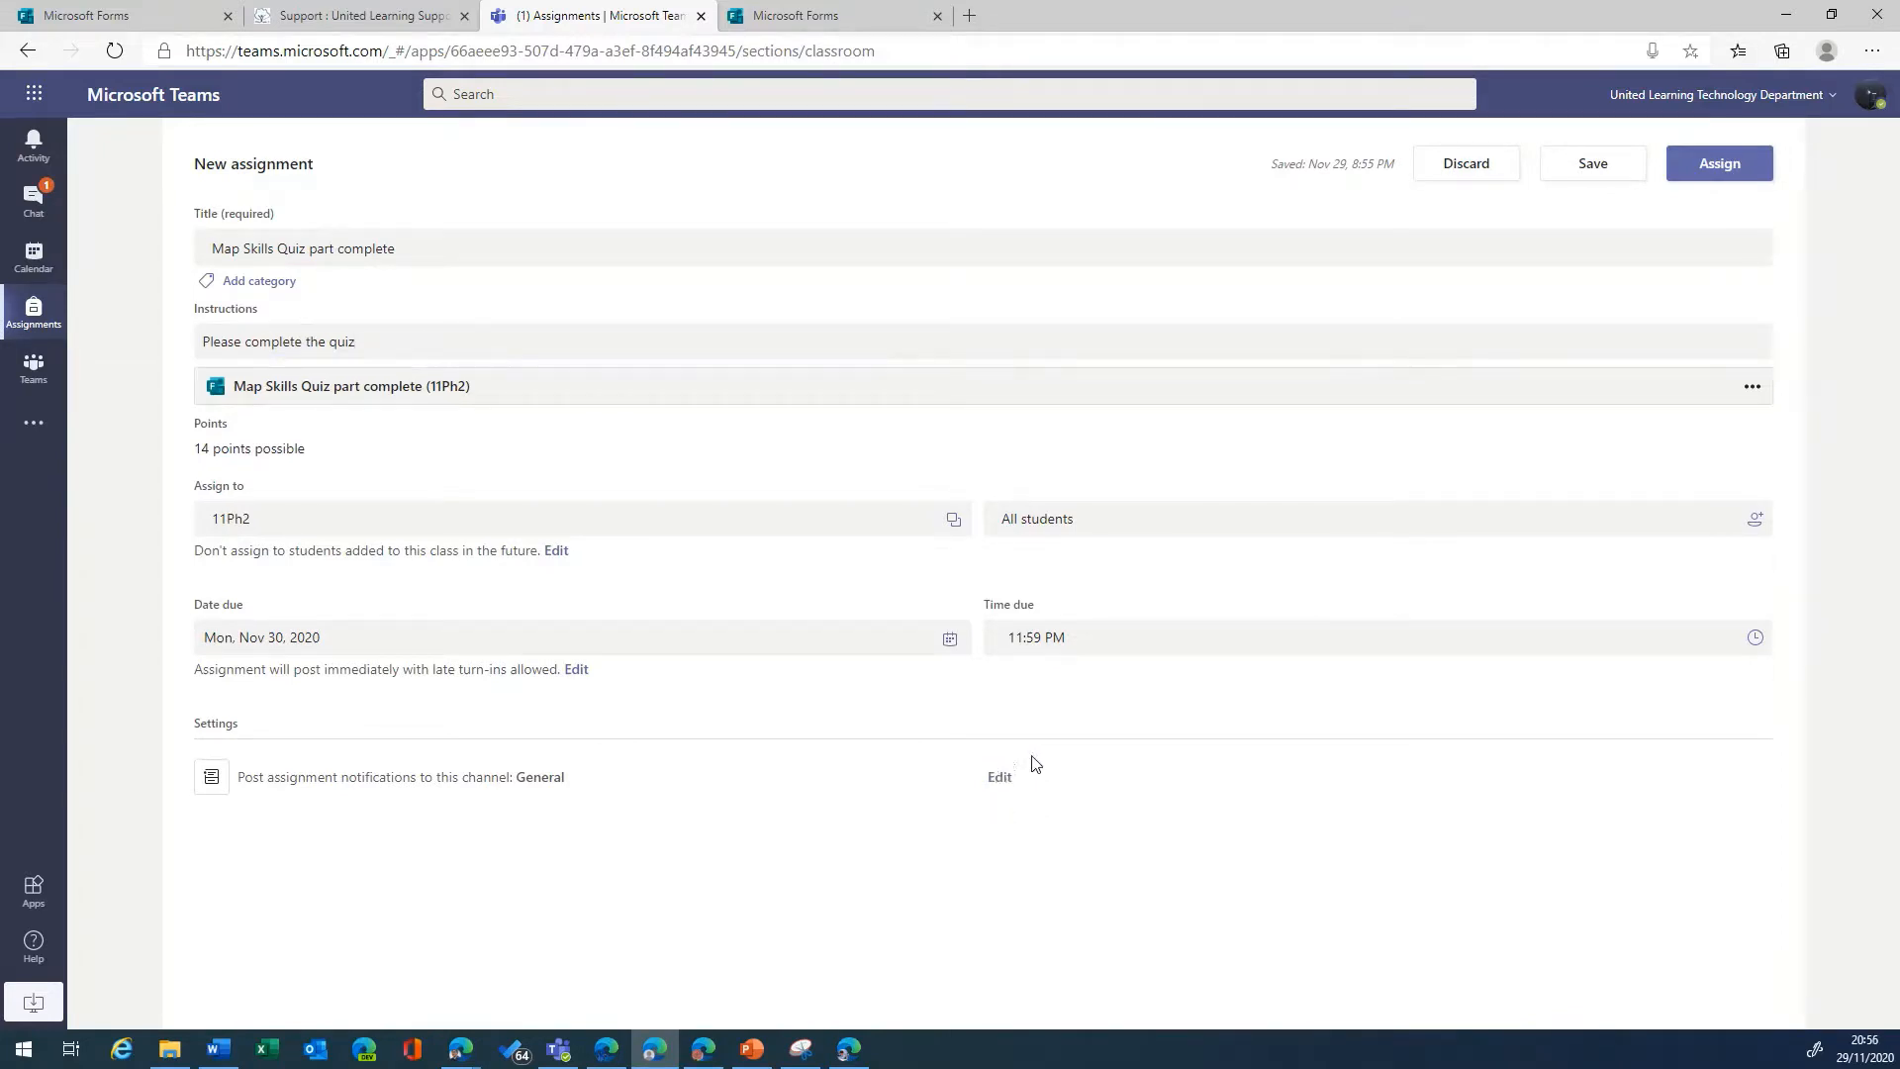
{"action": "left_click", "coordinate": [1001, 779]}
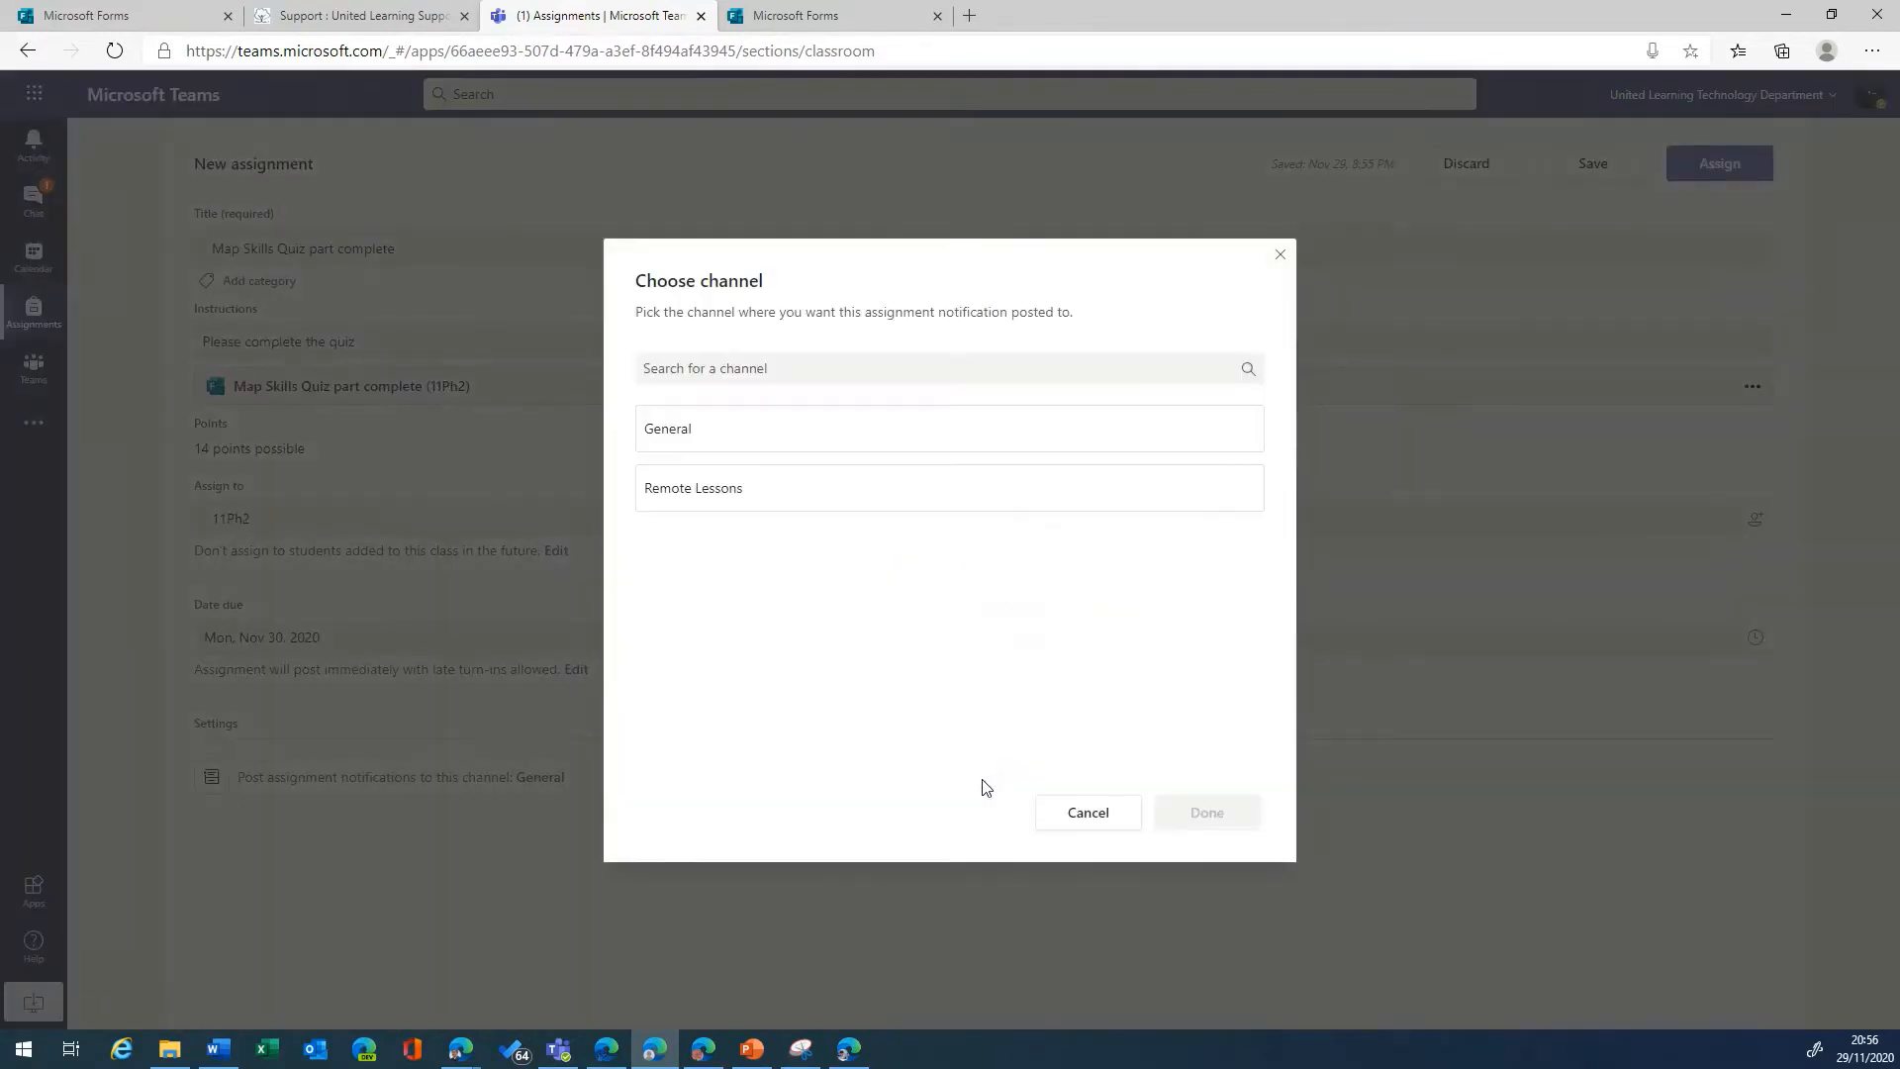
{"action": "left_click", "coordinate": [697, 485]}
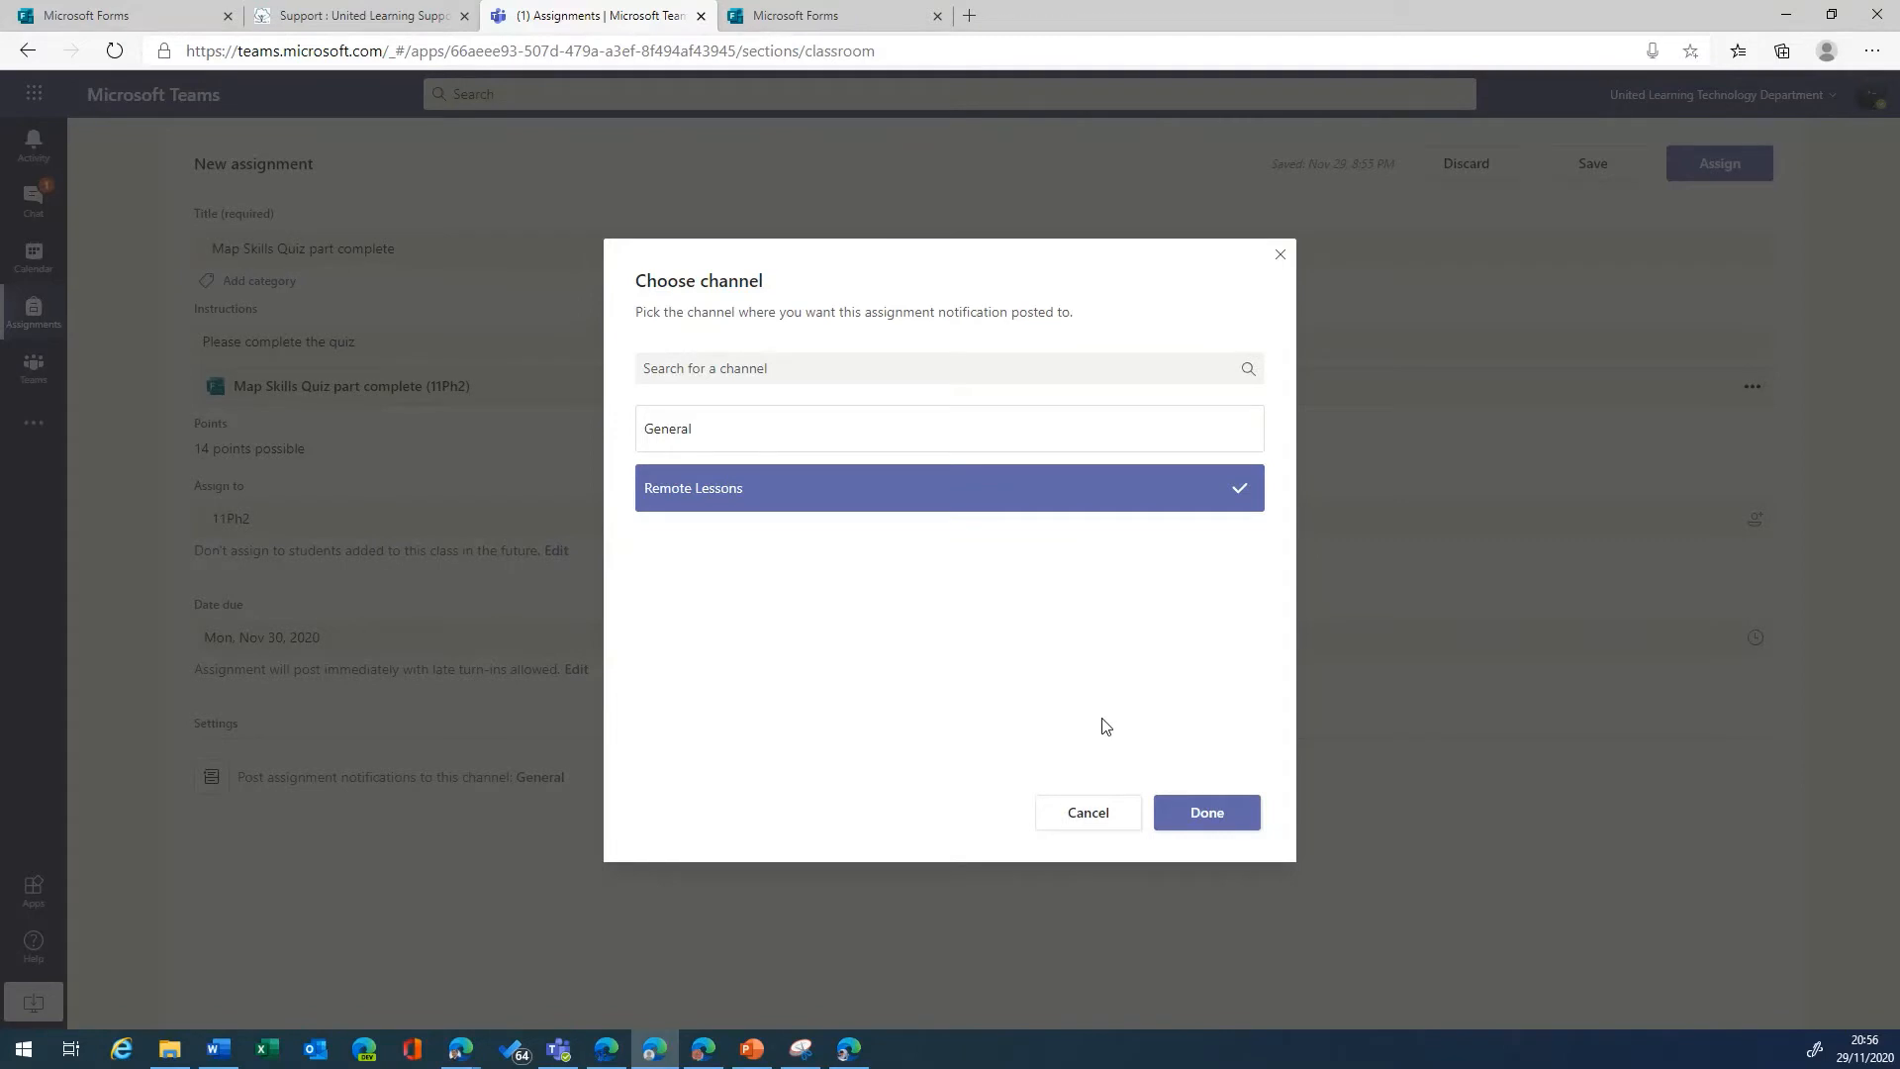
{"action": "left_click", "coordinate": [1195, 825]}
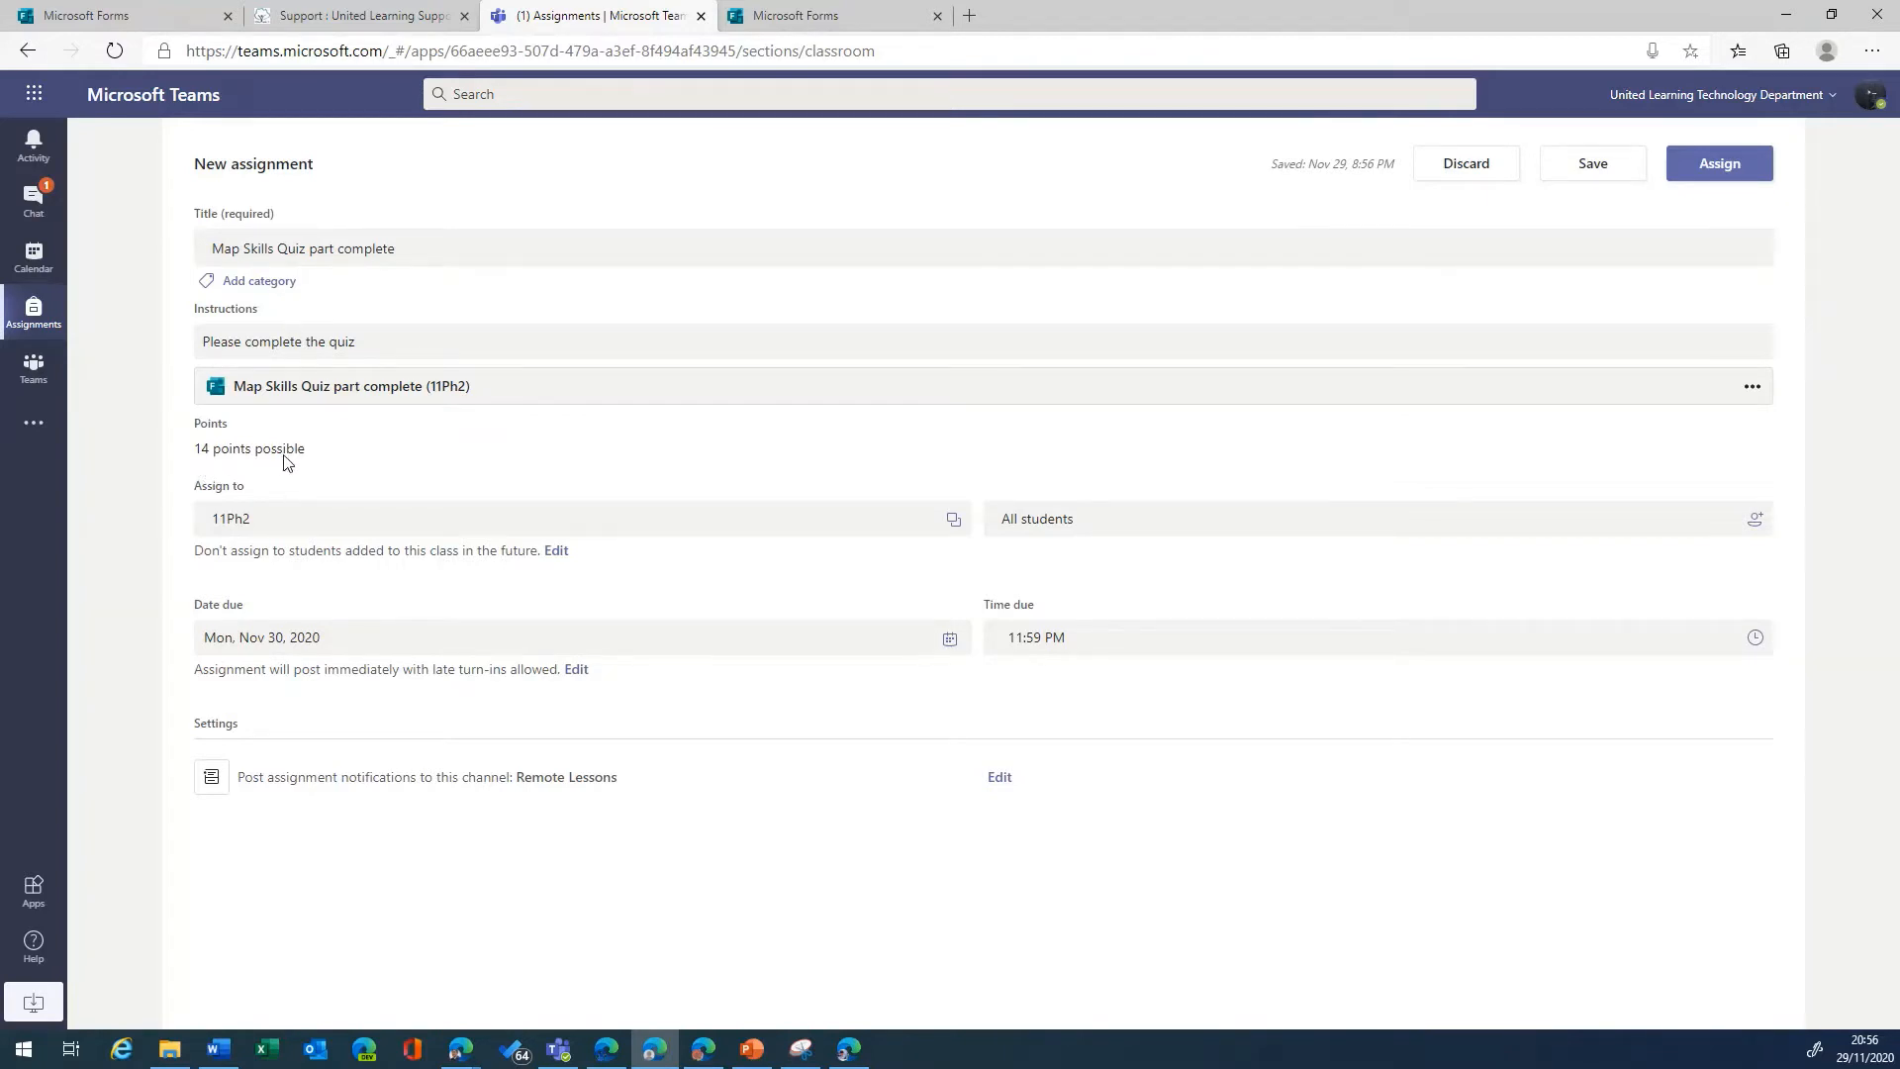
{"action": "left_click", "coordinate": [1707, 161]}
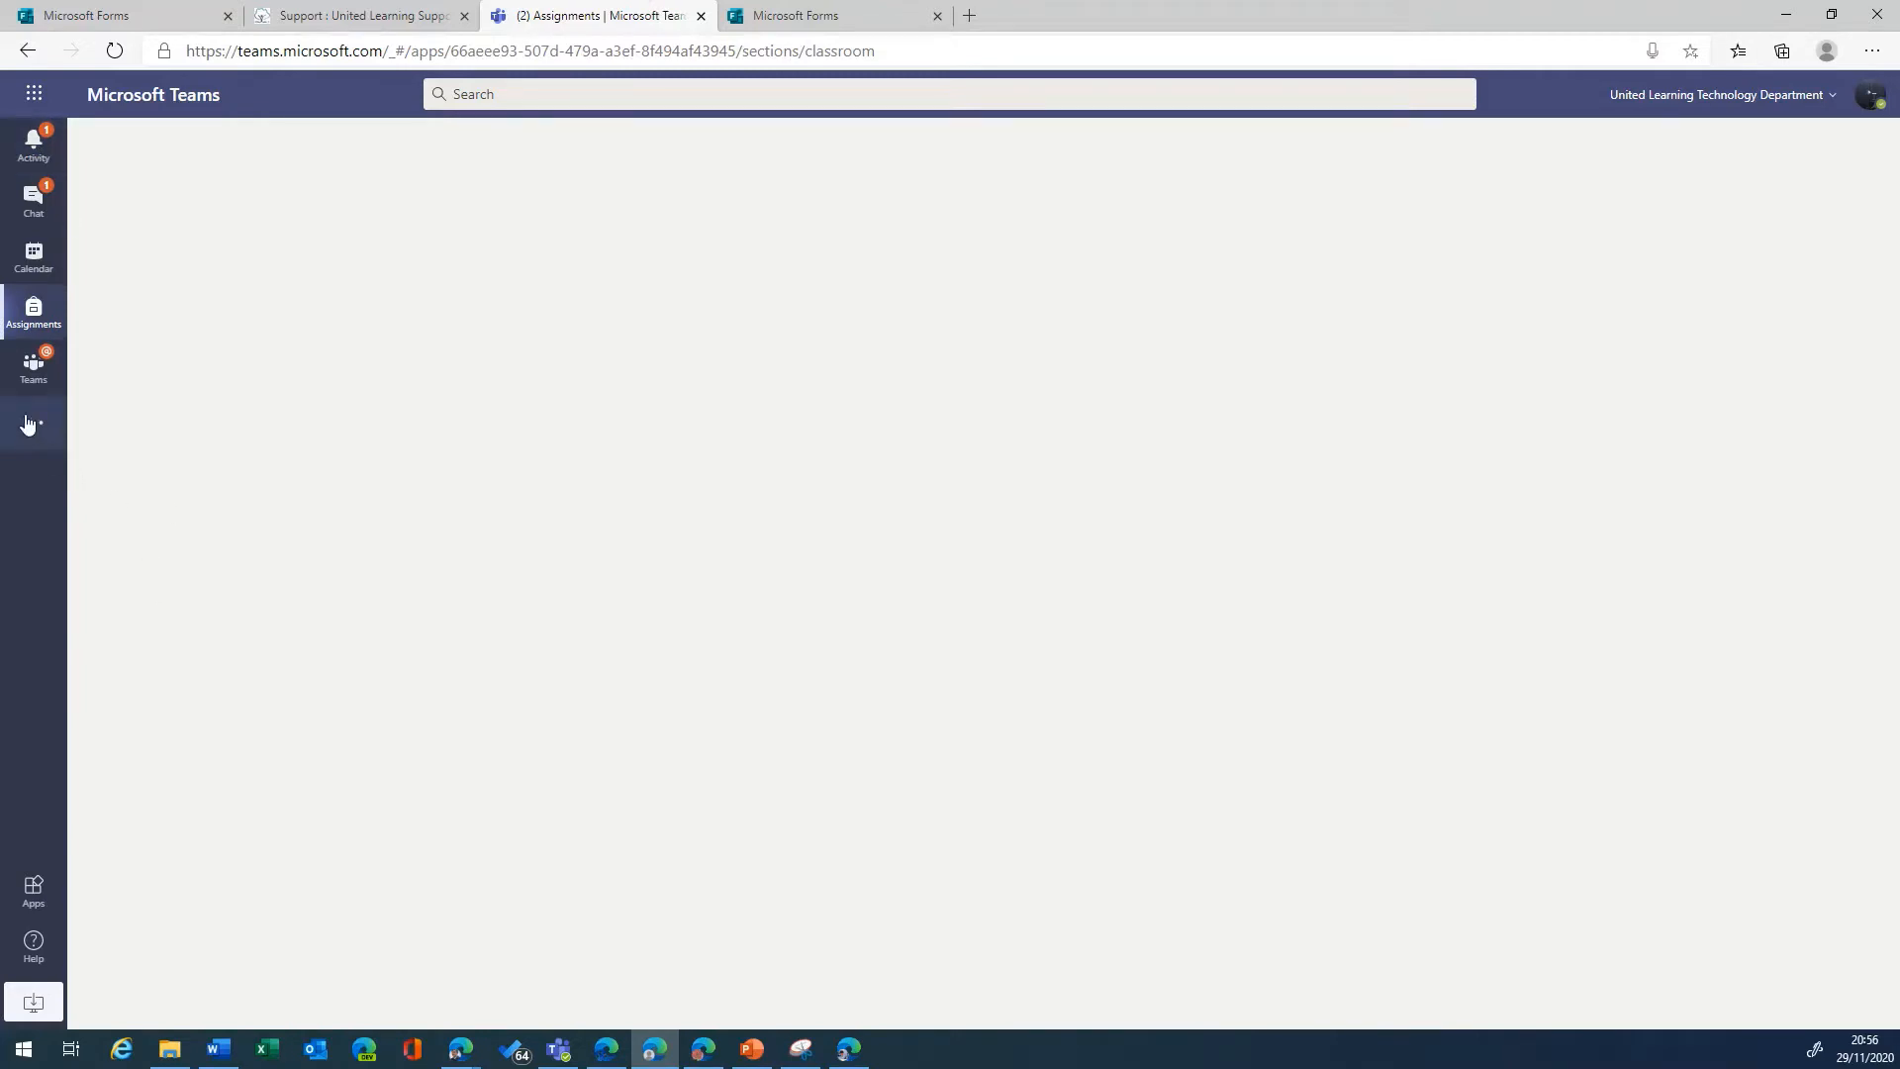
Step: Start a new regular assignment from the 11Ph2 team's General channel and open the choice of resources to add
{"action": "left_click", "coordinate": [53, 369]}
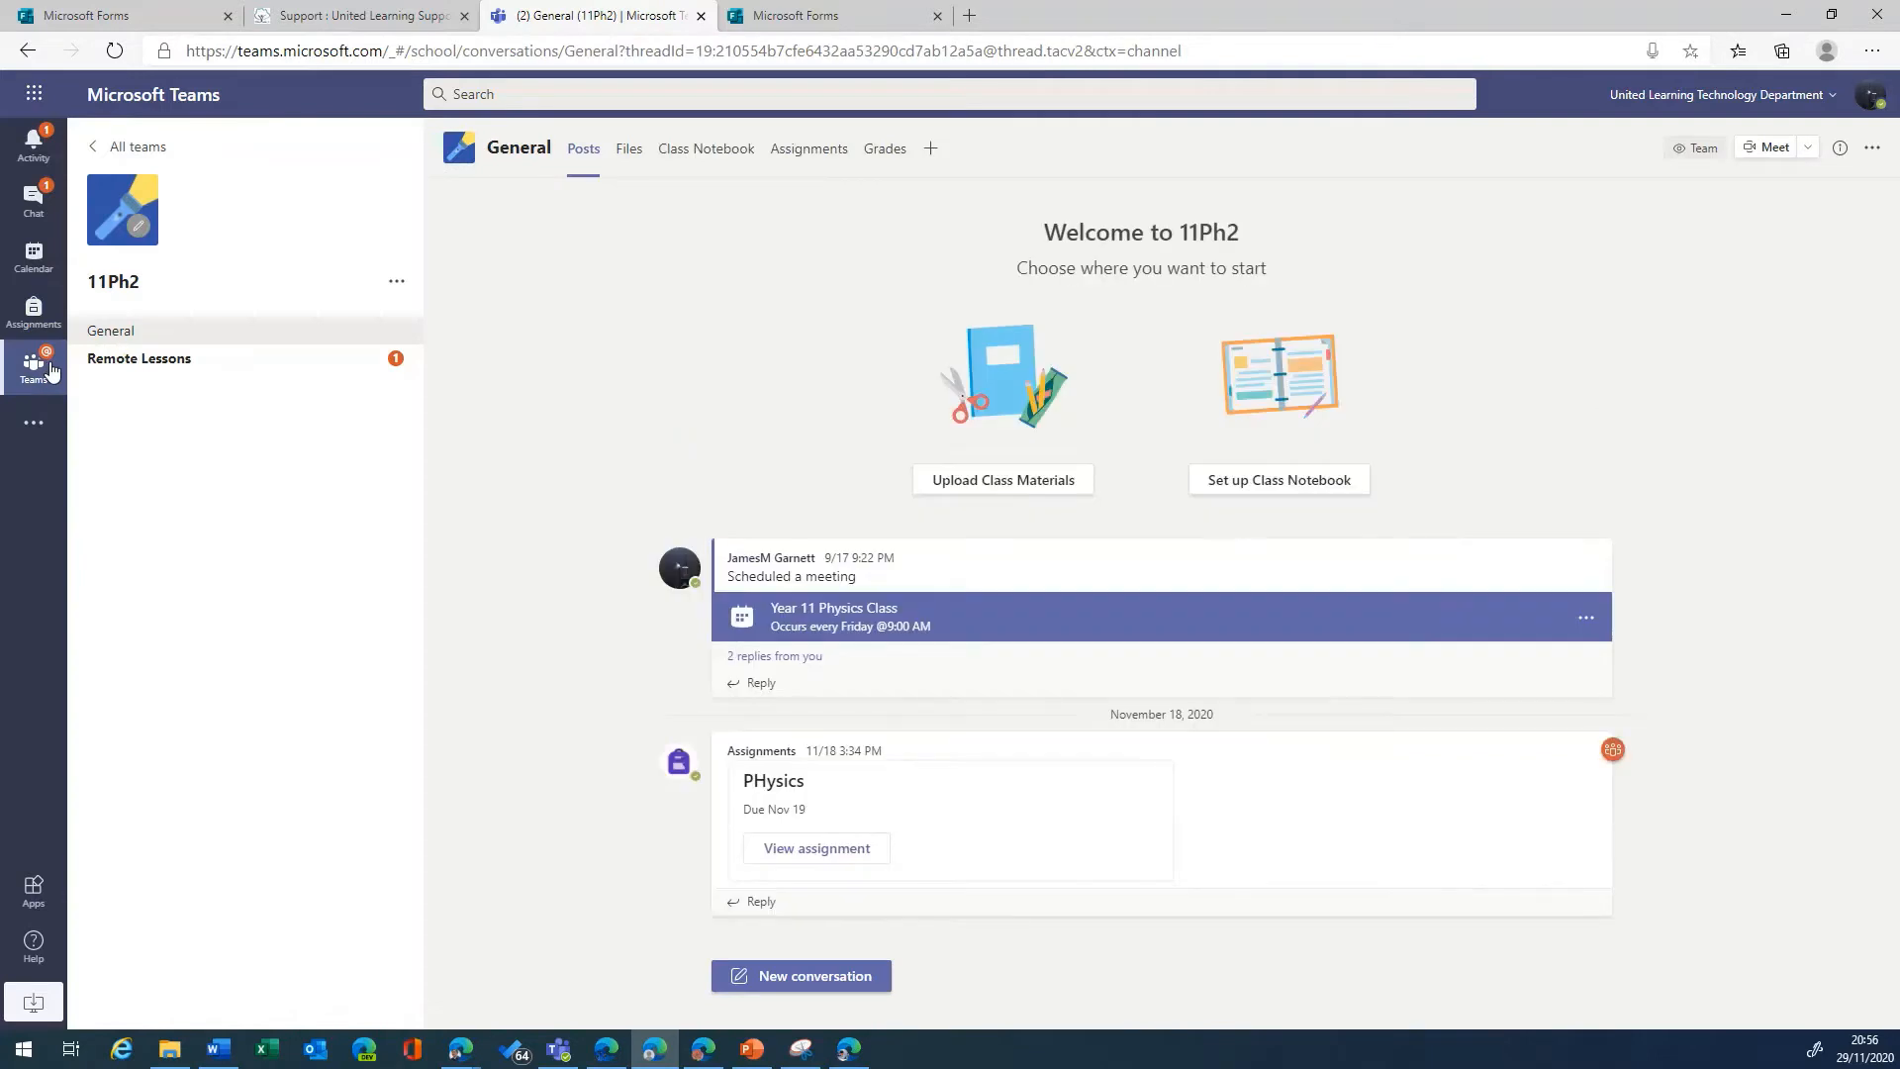
{"action": "left_click", "coordinate": [807, 148]}
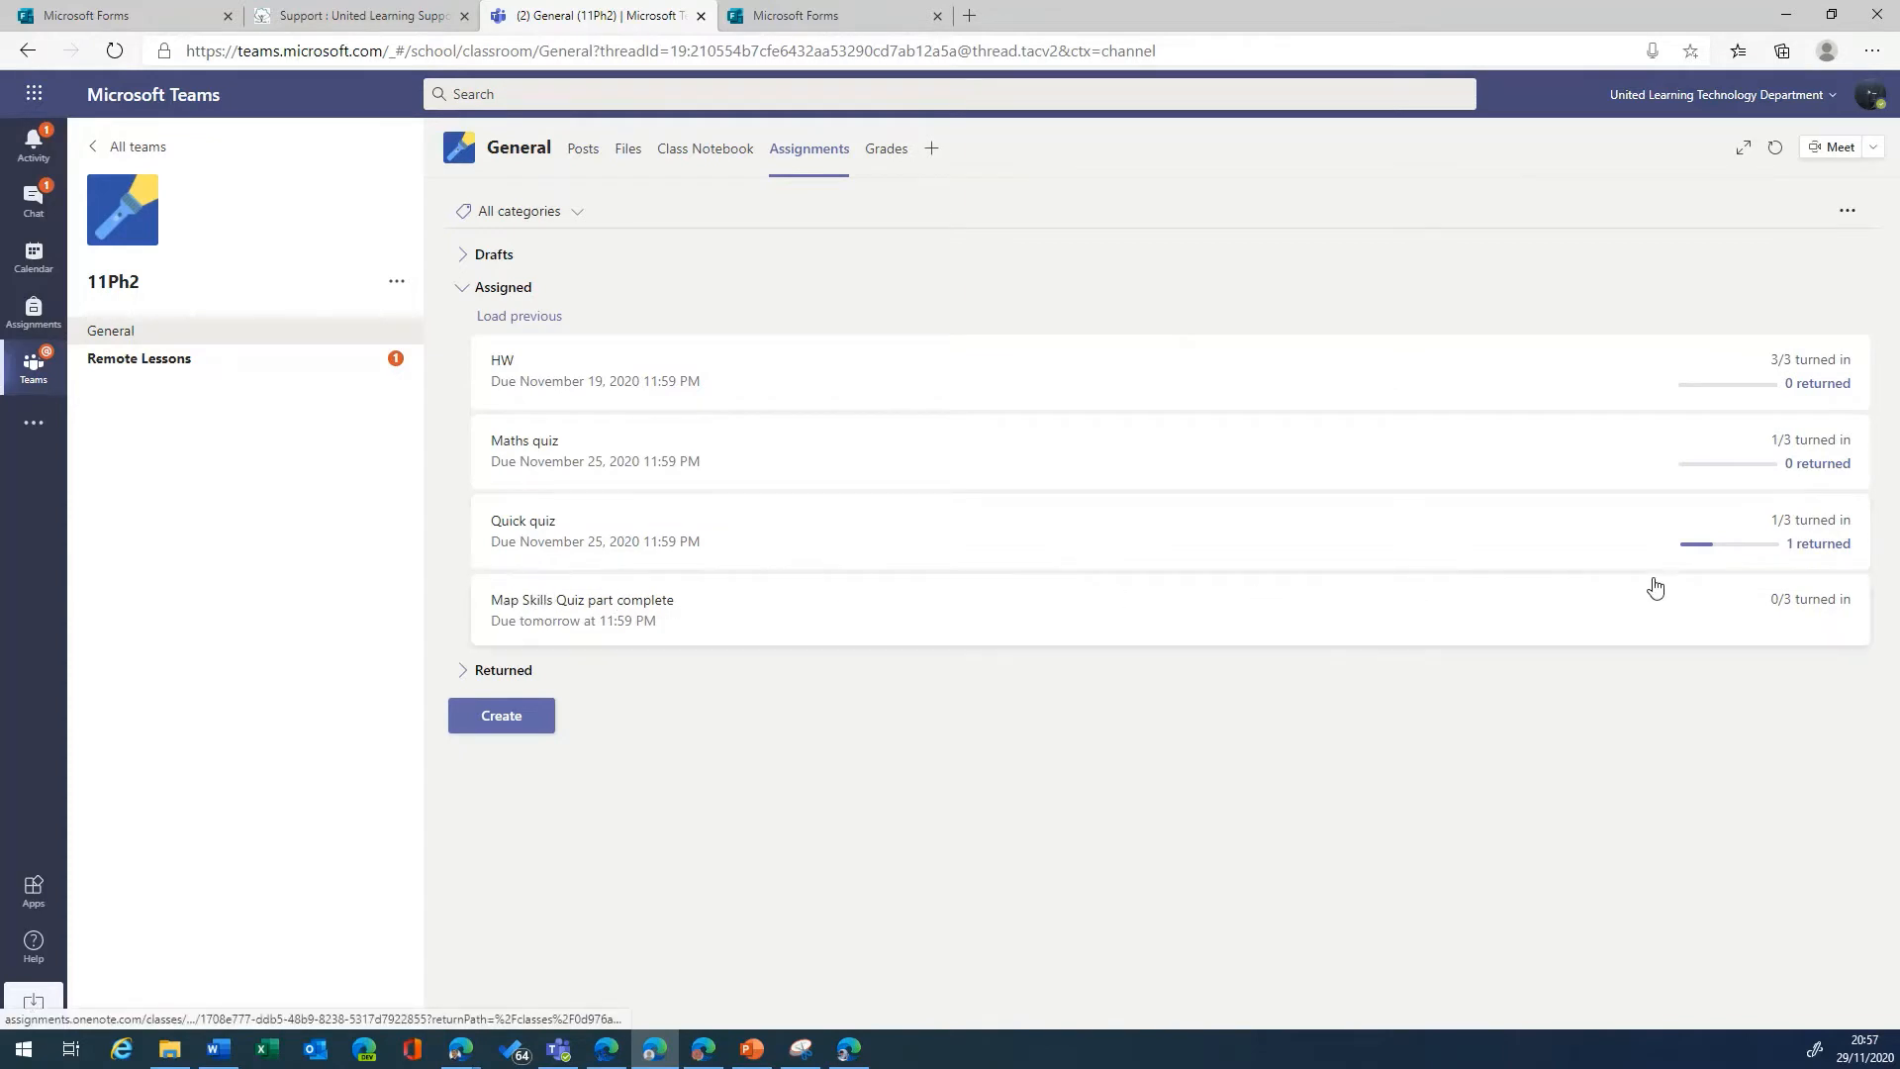
{"action": "left_click", "coordinate": [489, 725]}
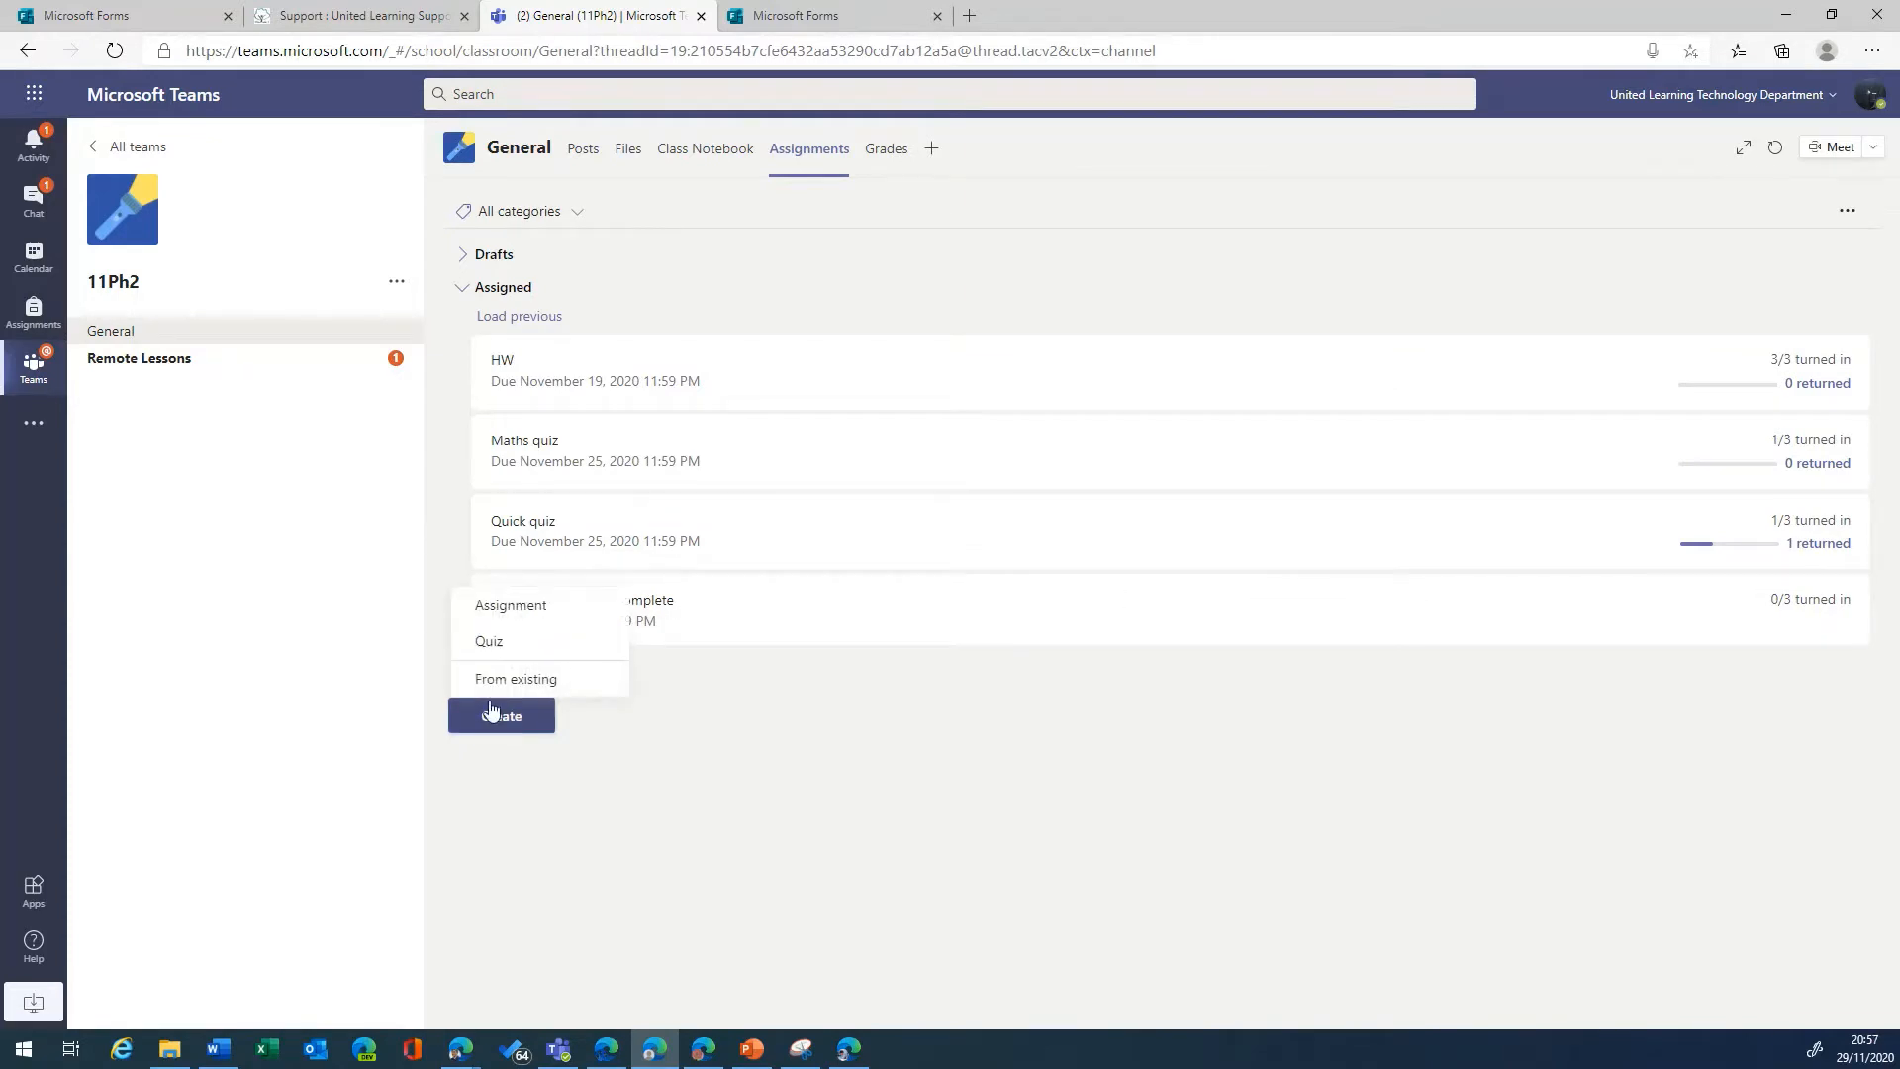
{"action": "left_click", "coordinate": [522, 609]}
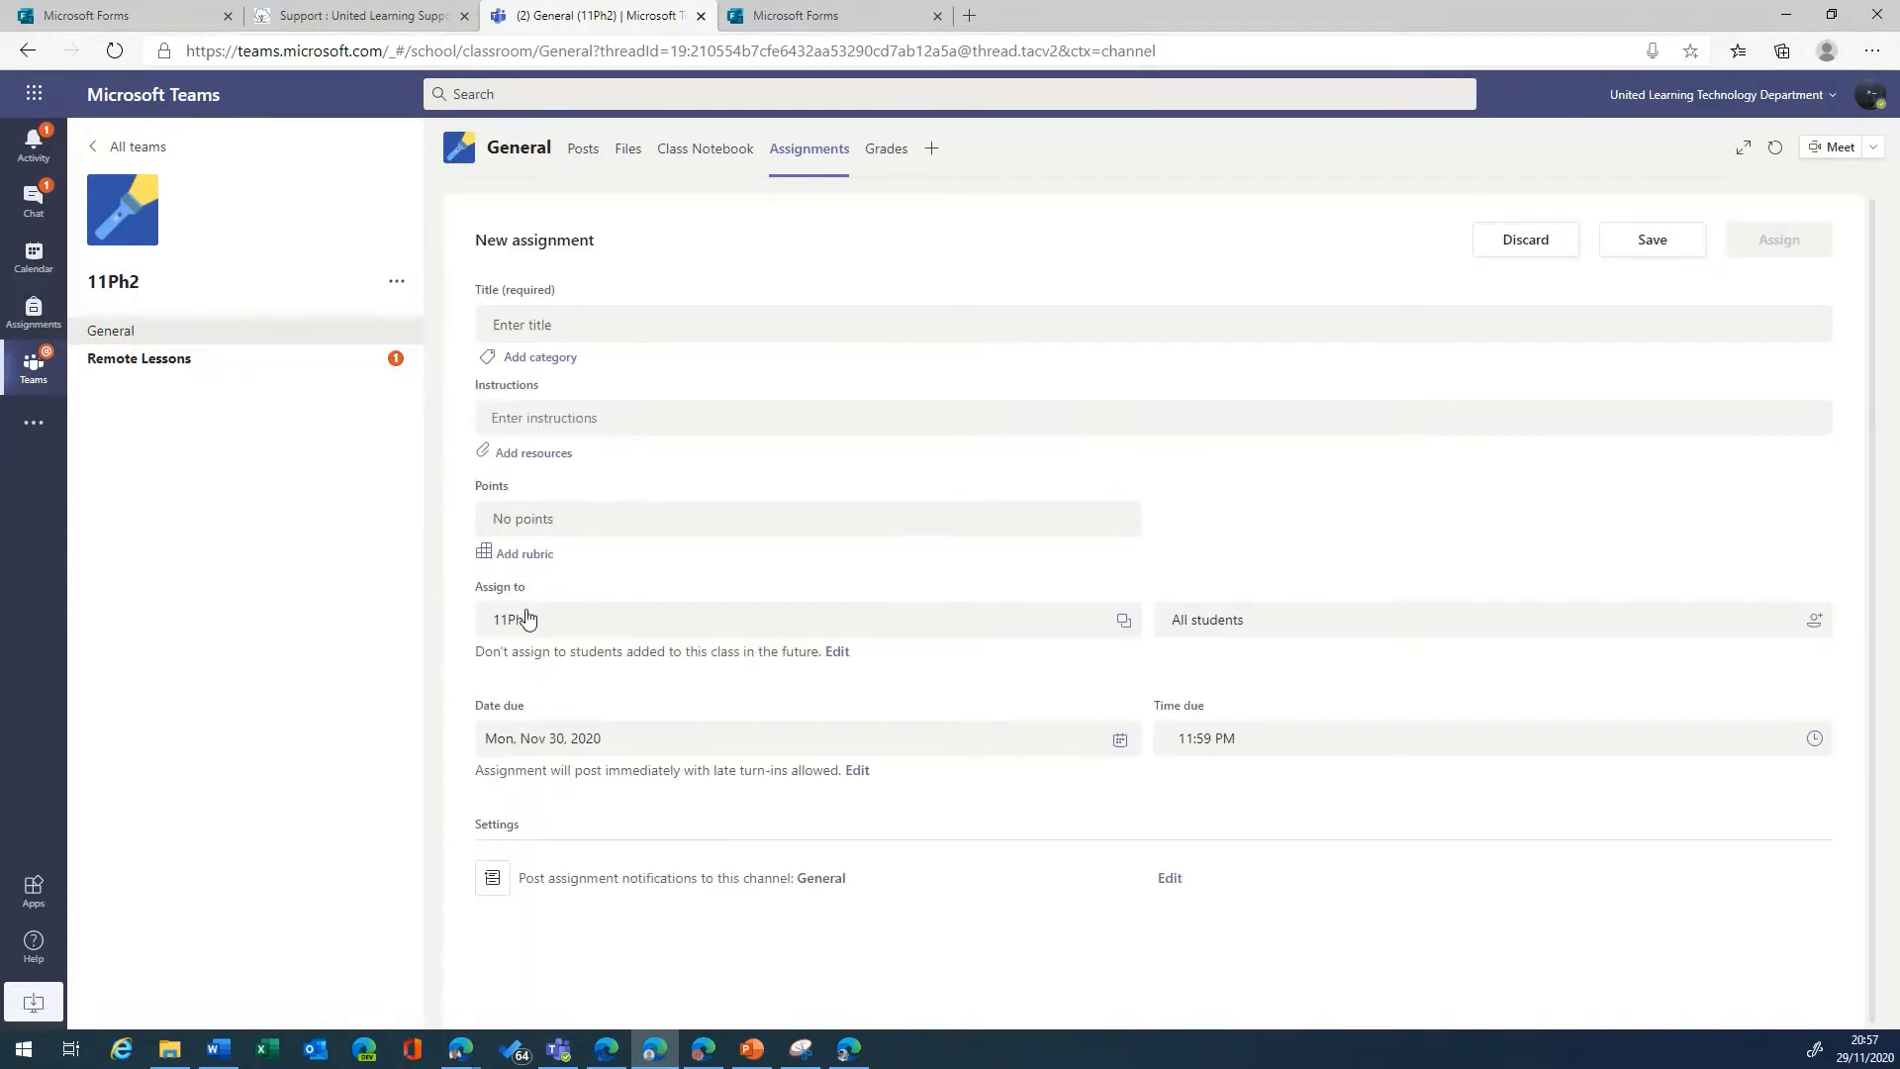
{"action": "left_click", "coordinate": [515, 456]}
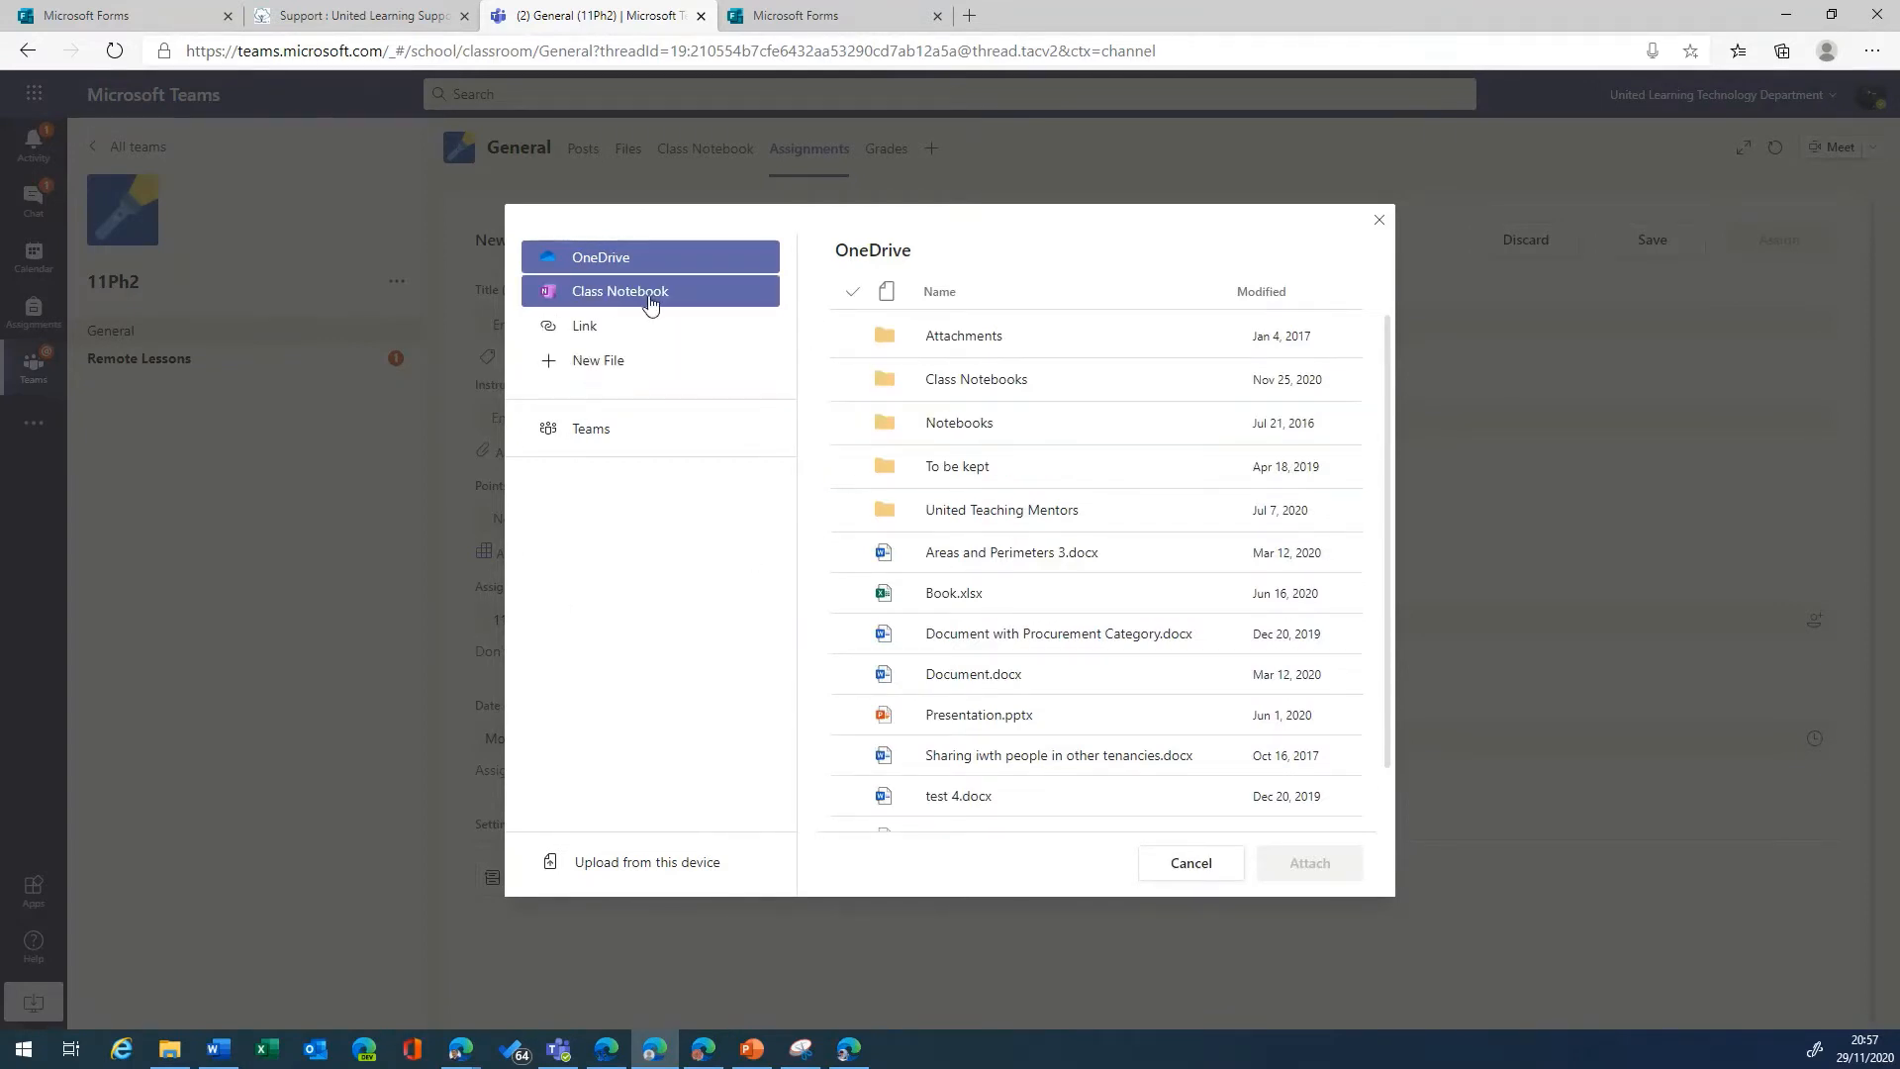
Step: Switch to Microsoft Forms and copy the response link of "Map Skills Quiz part complete - for setting as an assignment"
{"action": "left_click", "coordinate": [109, 16]}
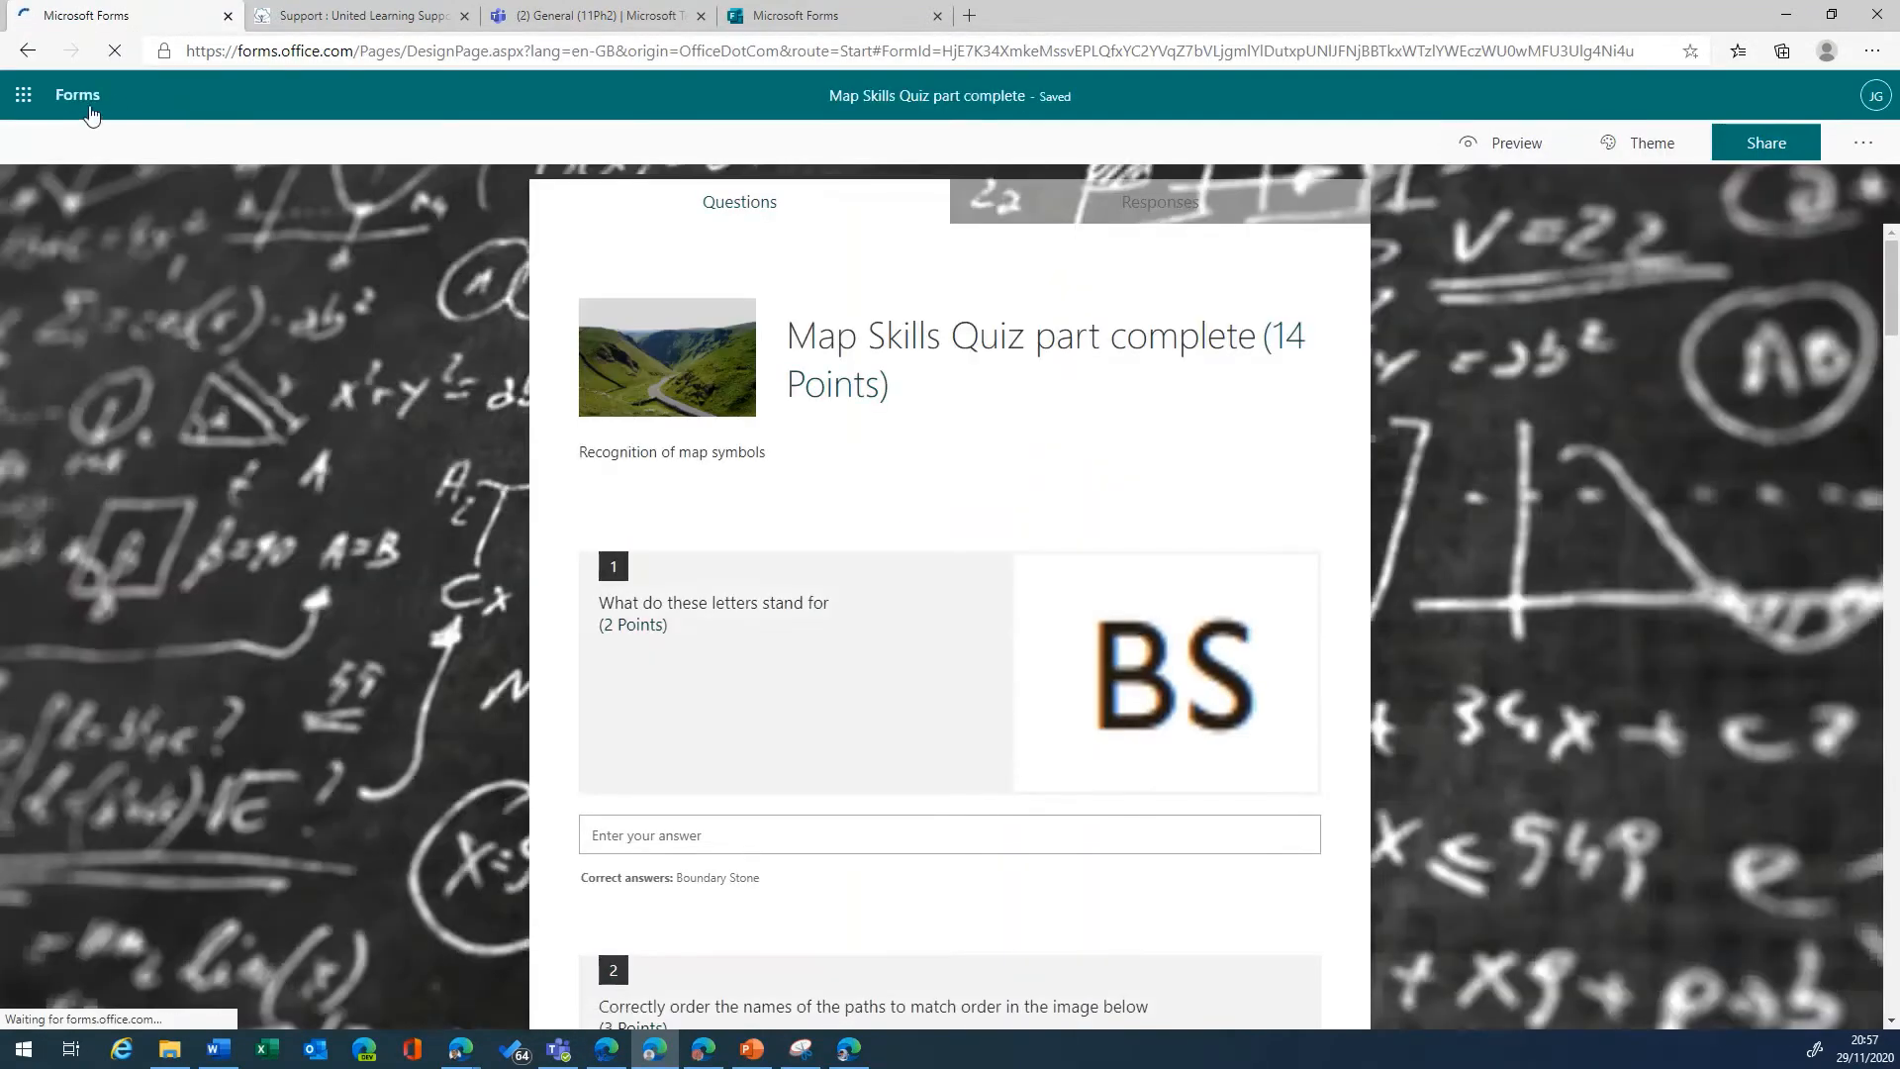
{"action": "left_click", "coordinate": [80, 109]}
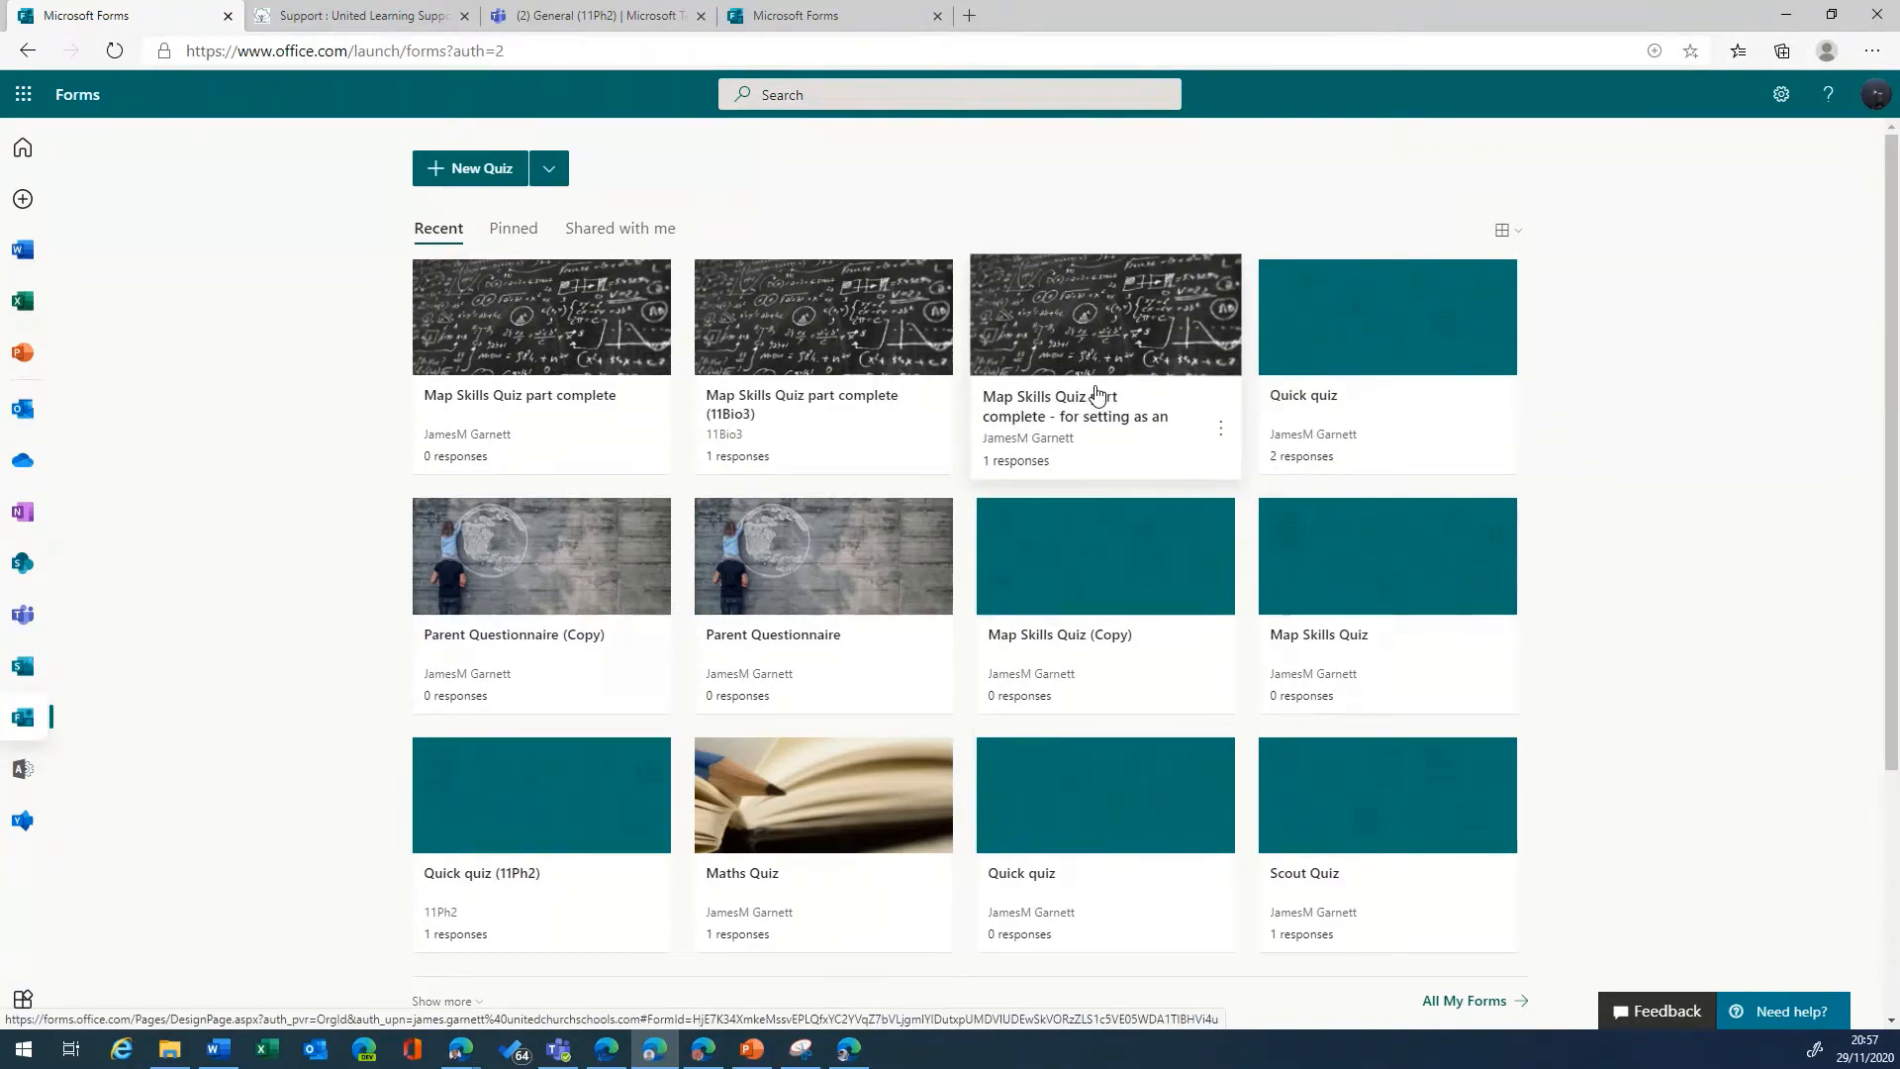
{"action": "left_click", "coordinate": [1059, 407]}
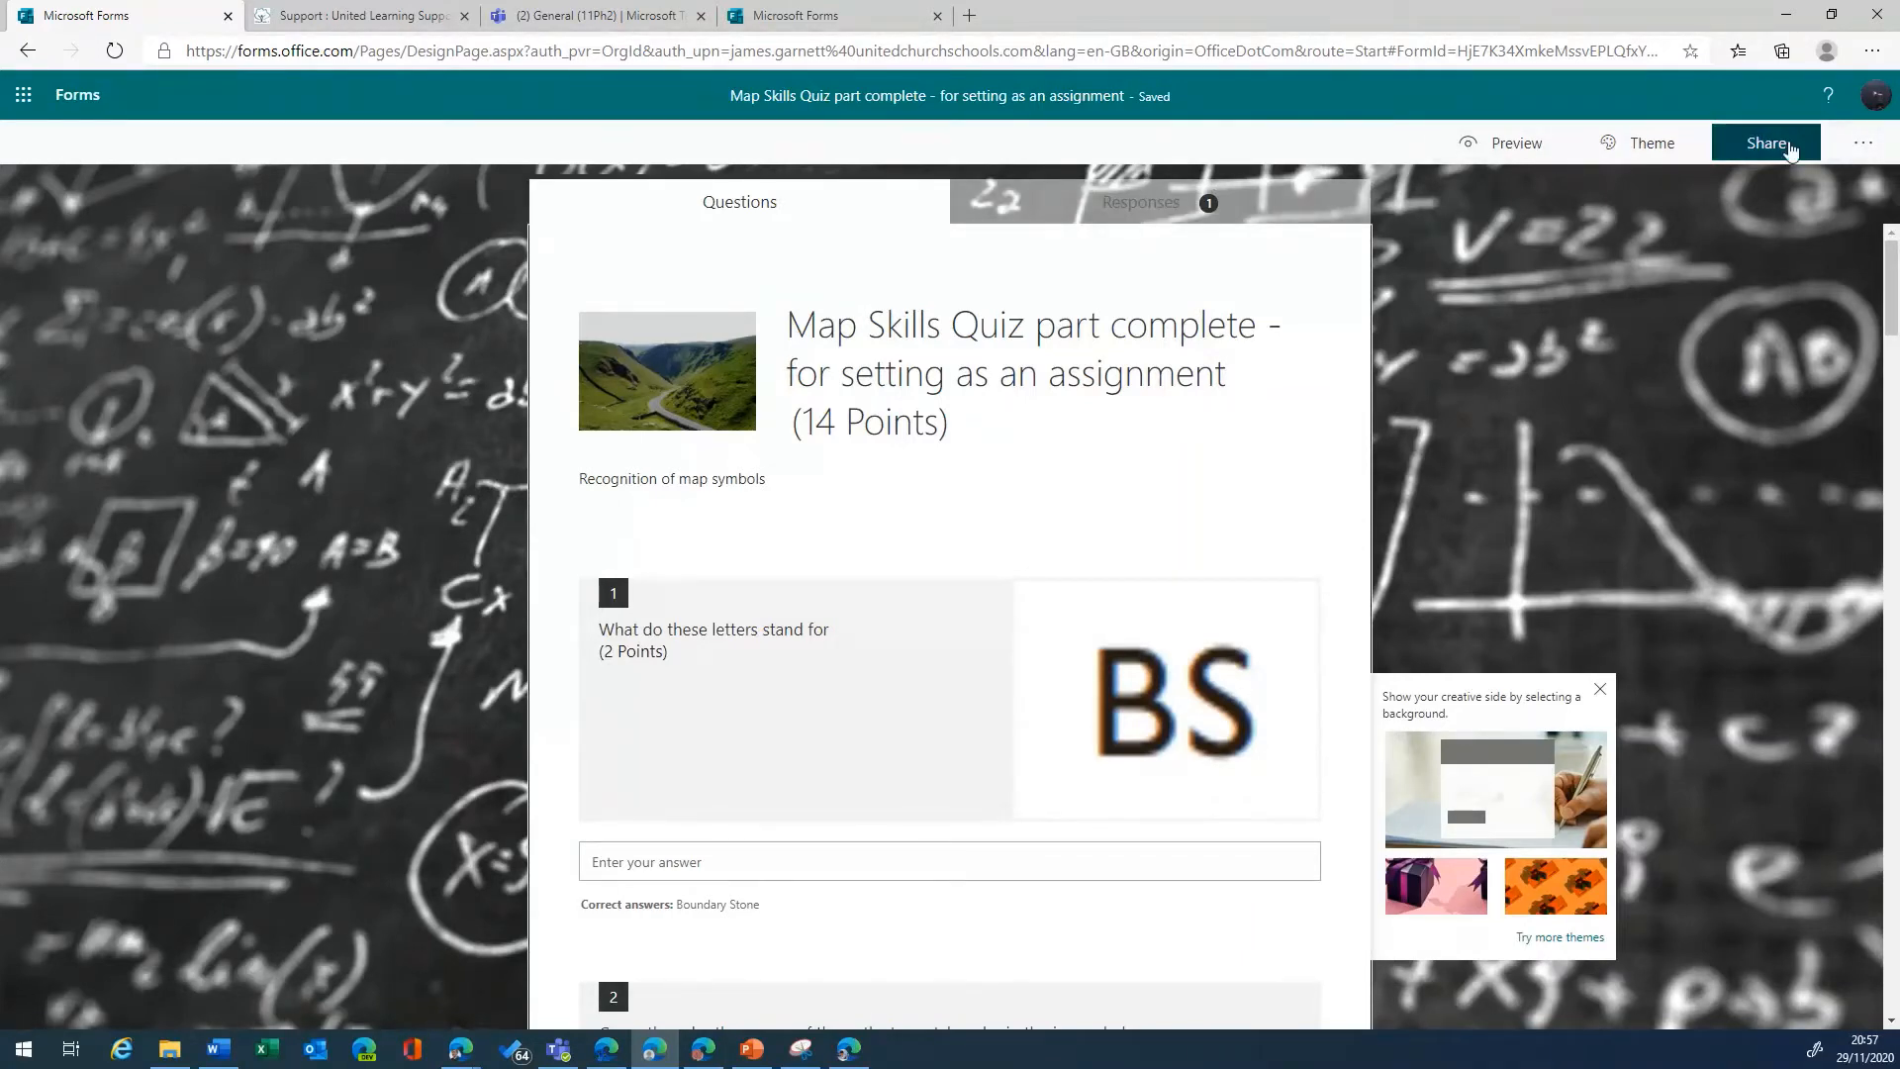
{"action": "left_click", "coordinate": [1791, 146]}
{"action": "left_click", "coordinate": [1830, 334]}
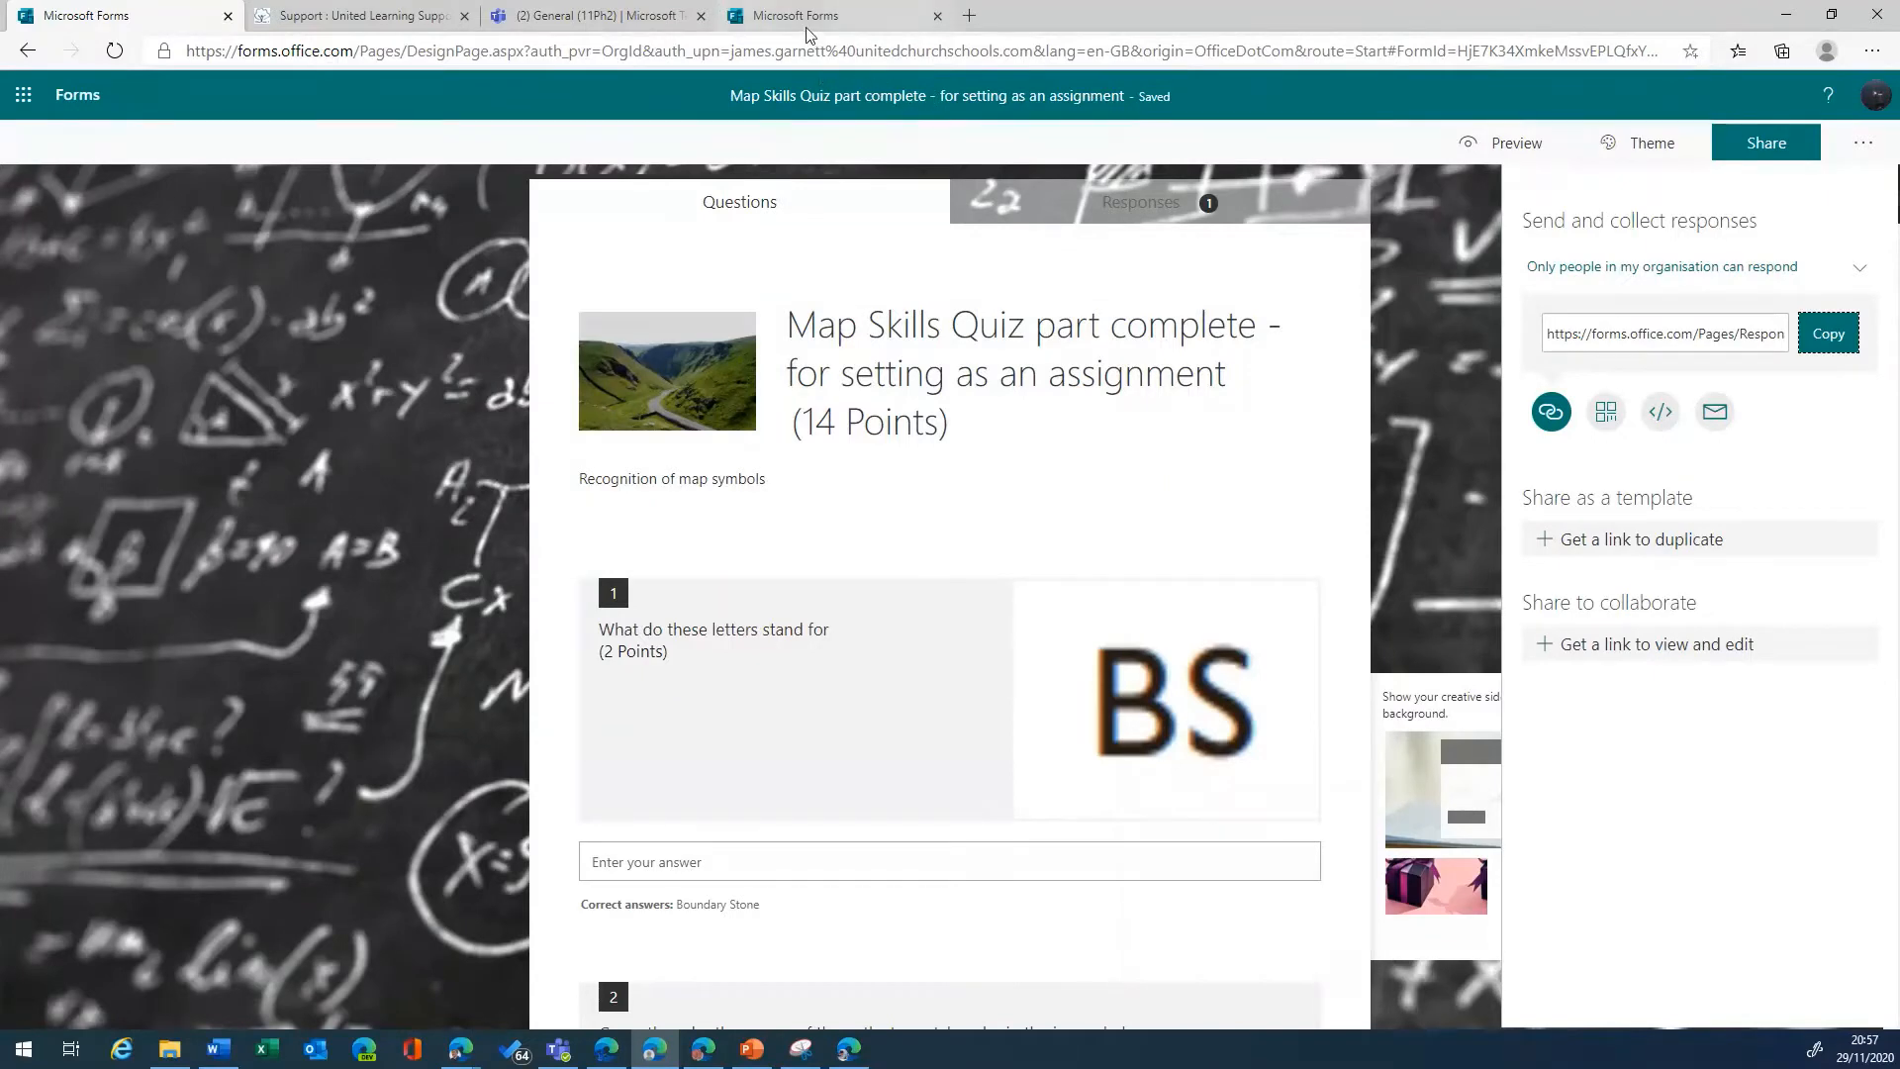
Step: Back in Teams, attach the copied form link to the new assignment with the display text "Homework Quiz"
{"action": "left_click", "coordinate": [574, 18]}
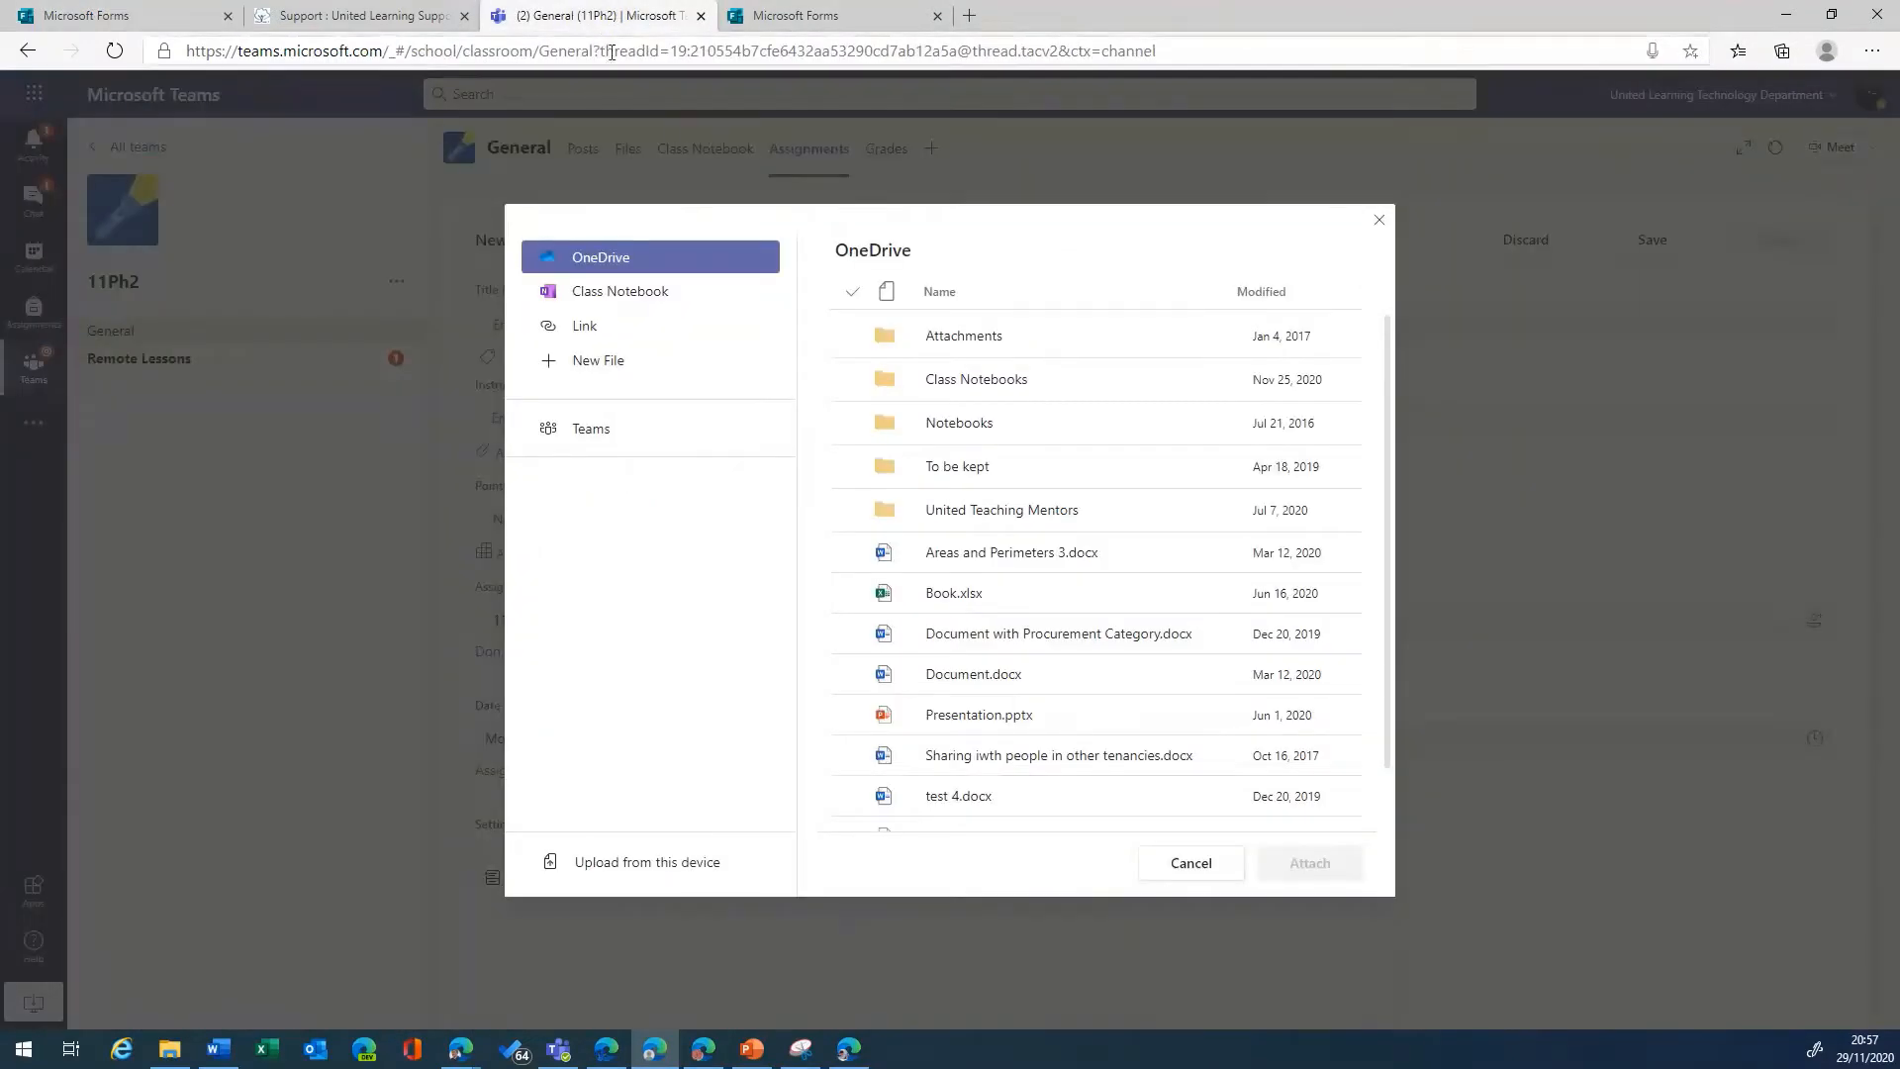
{"action": "left_click", "coordinate": [603, 327]}
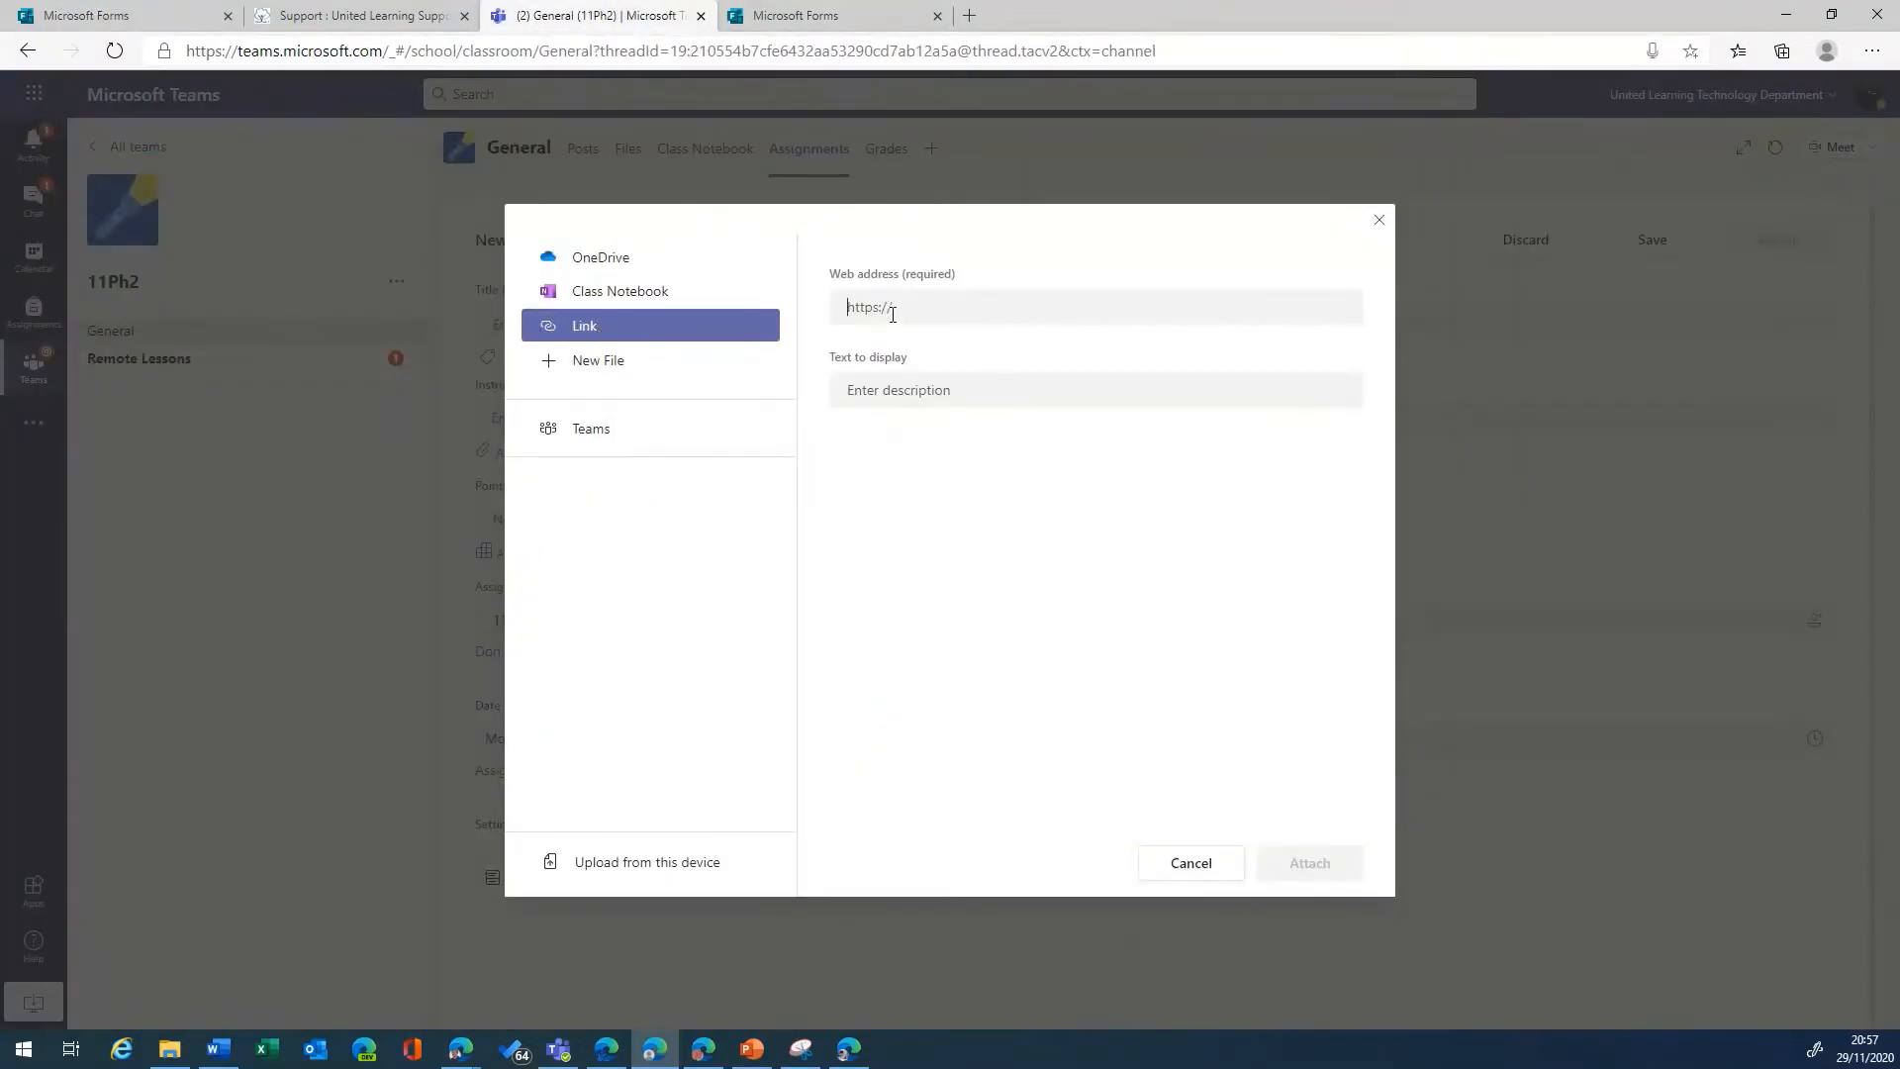
{"action": "key", "text": "ctrl+v"}
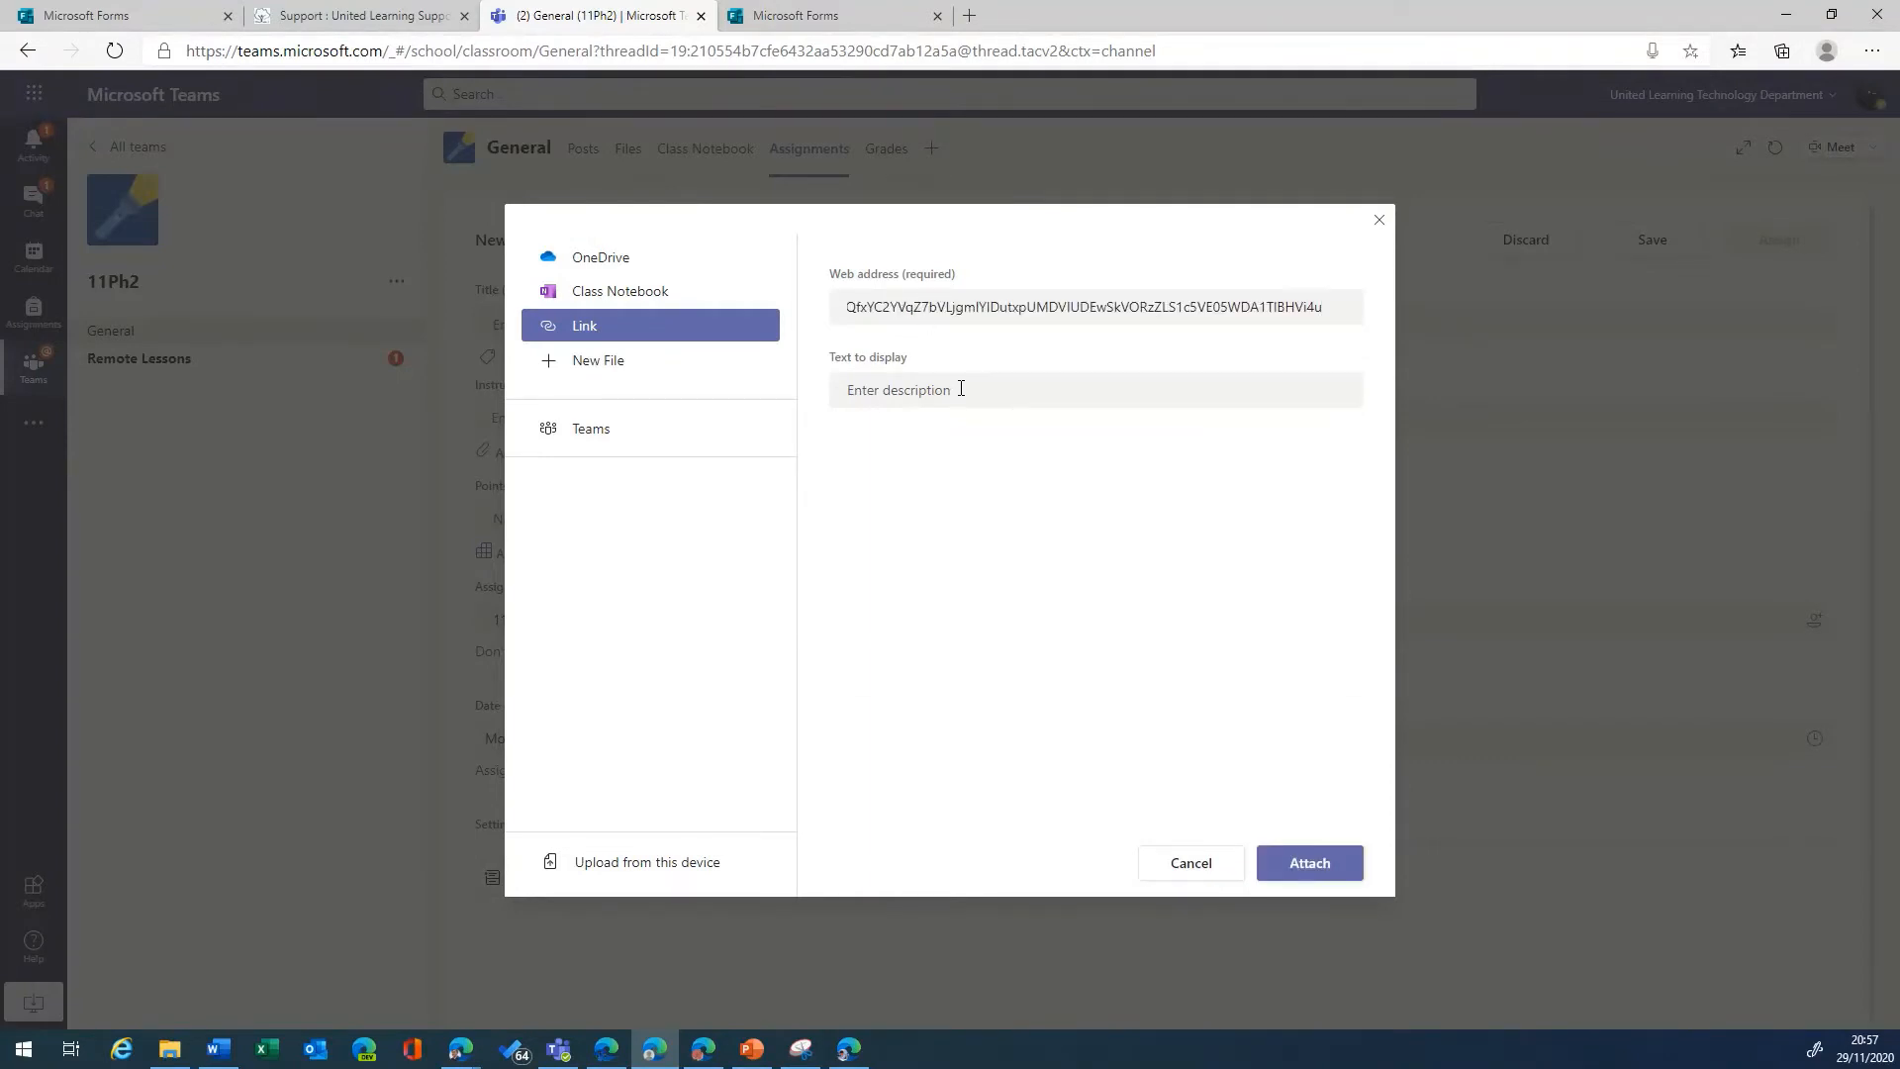
{"action": "left_click", "coordinate": [960, 389]}
{"action": "type", "text": "Th"}
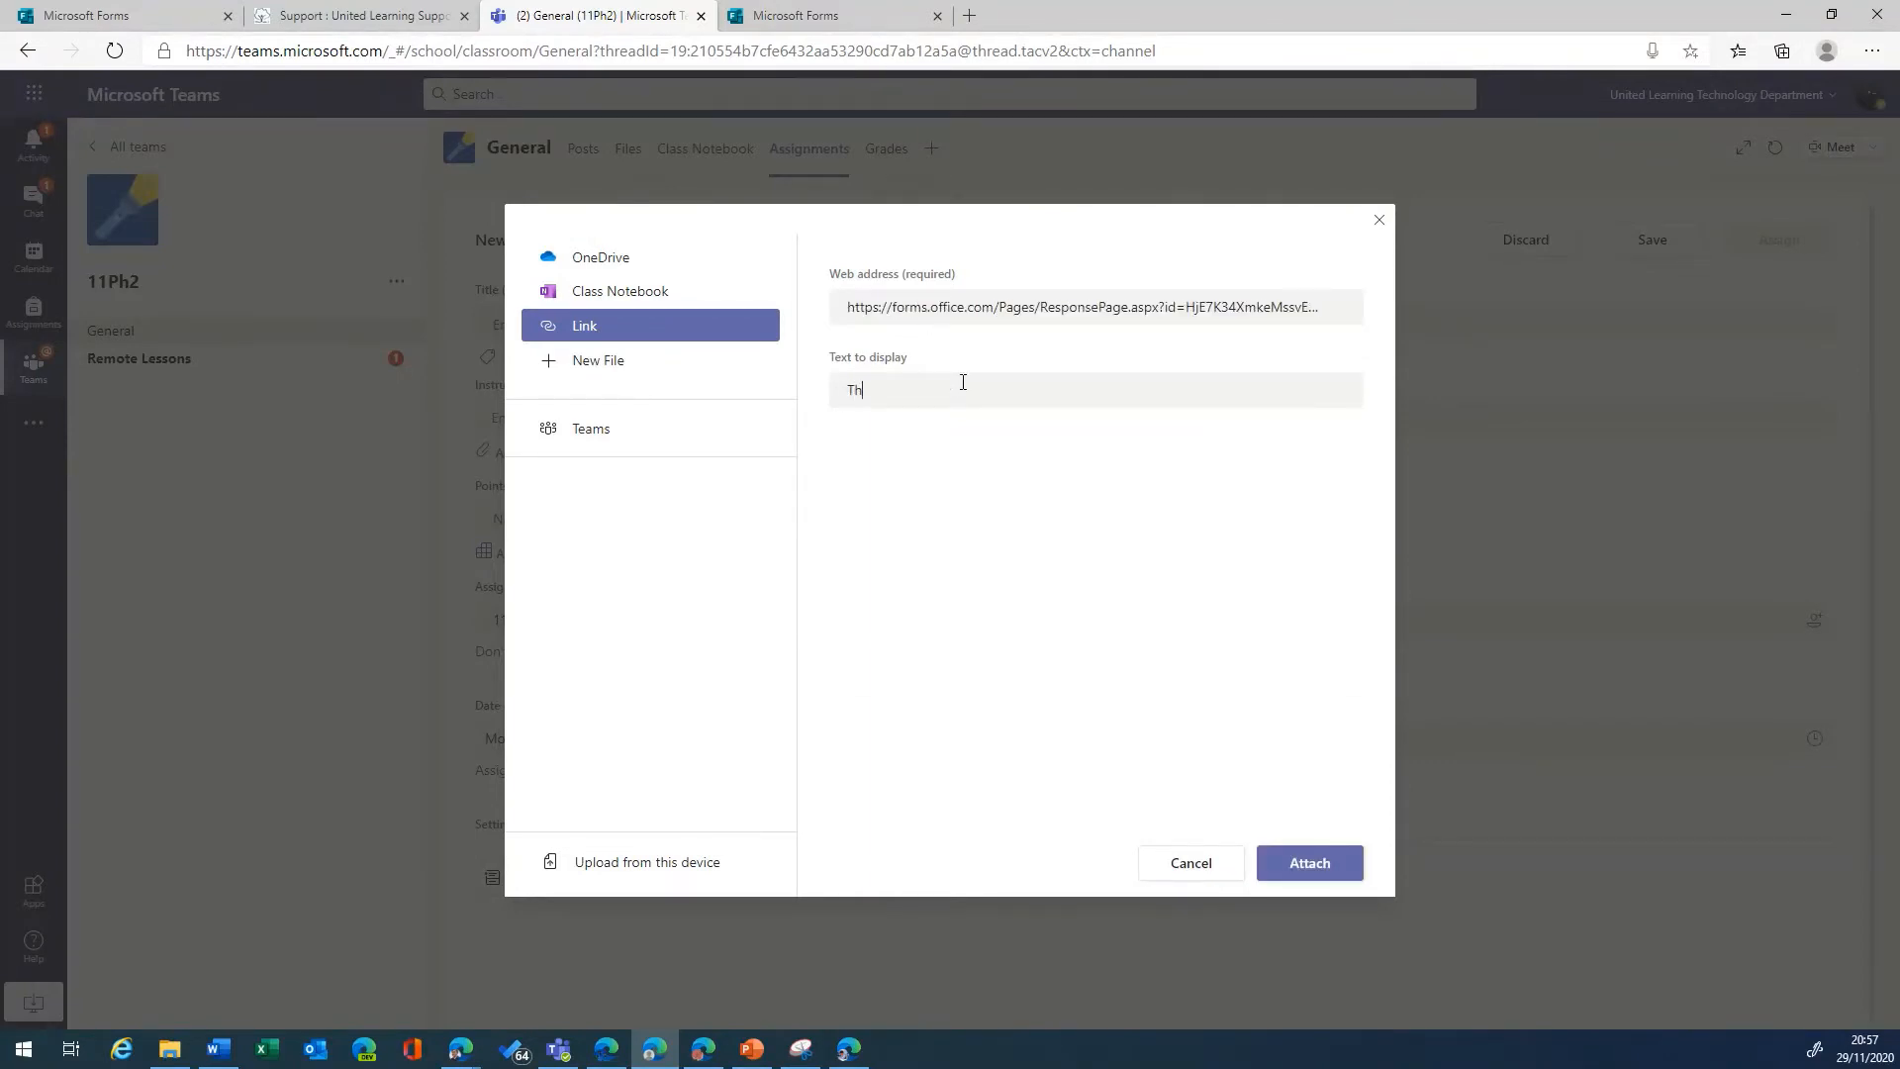
{"action": "key", "text": "BackSpace"}
{"action": "type", "text": "Homework Quiz"}
{"action": "left_click", "coordinate": [1316, 863]}
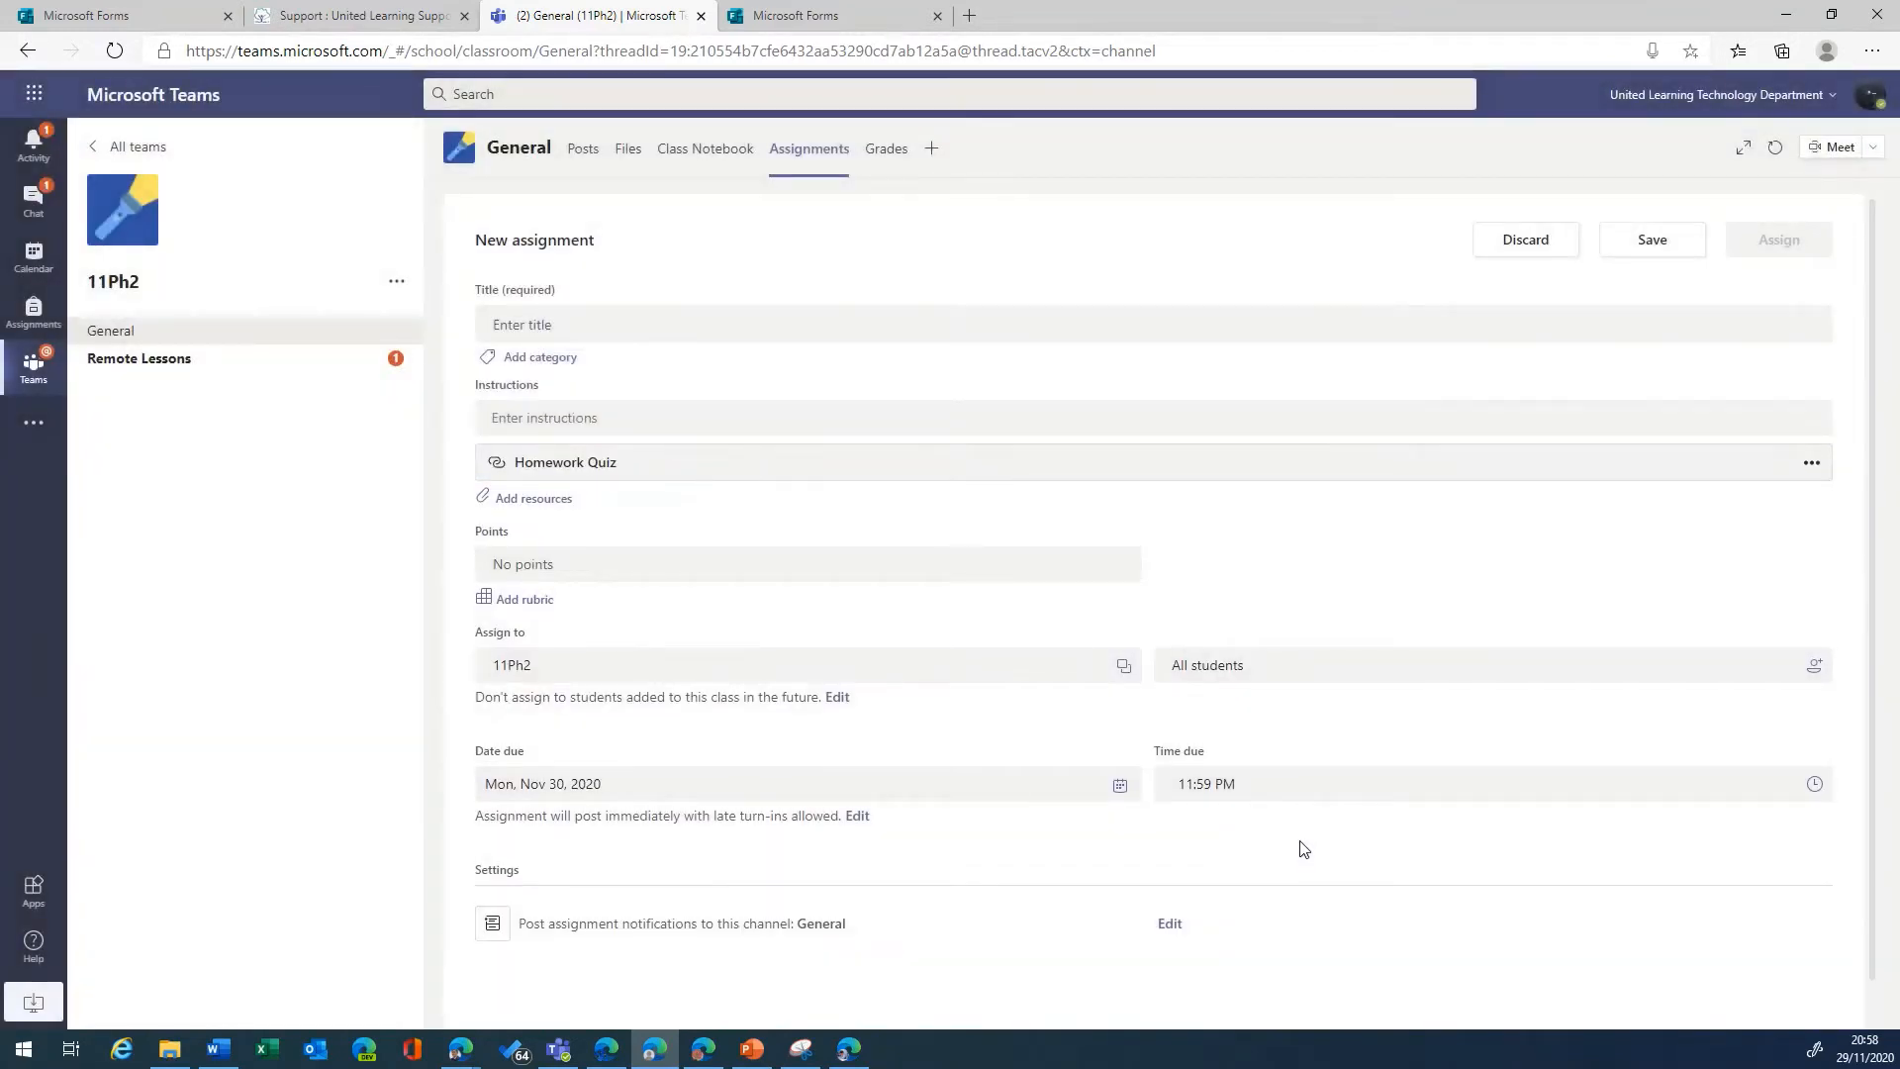
Step: Title the new assignment "Homework Quiz" and enter "Please complere" as its instructions
{"action": "left_click", "coordinate": [572, 334]}
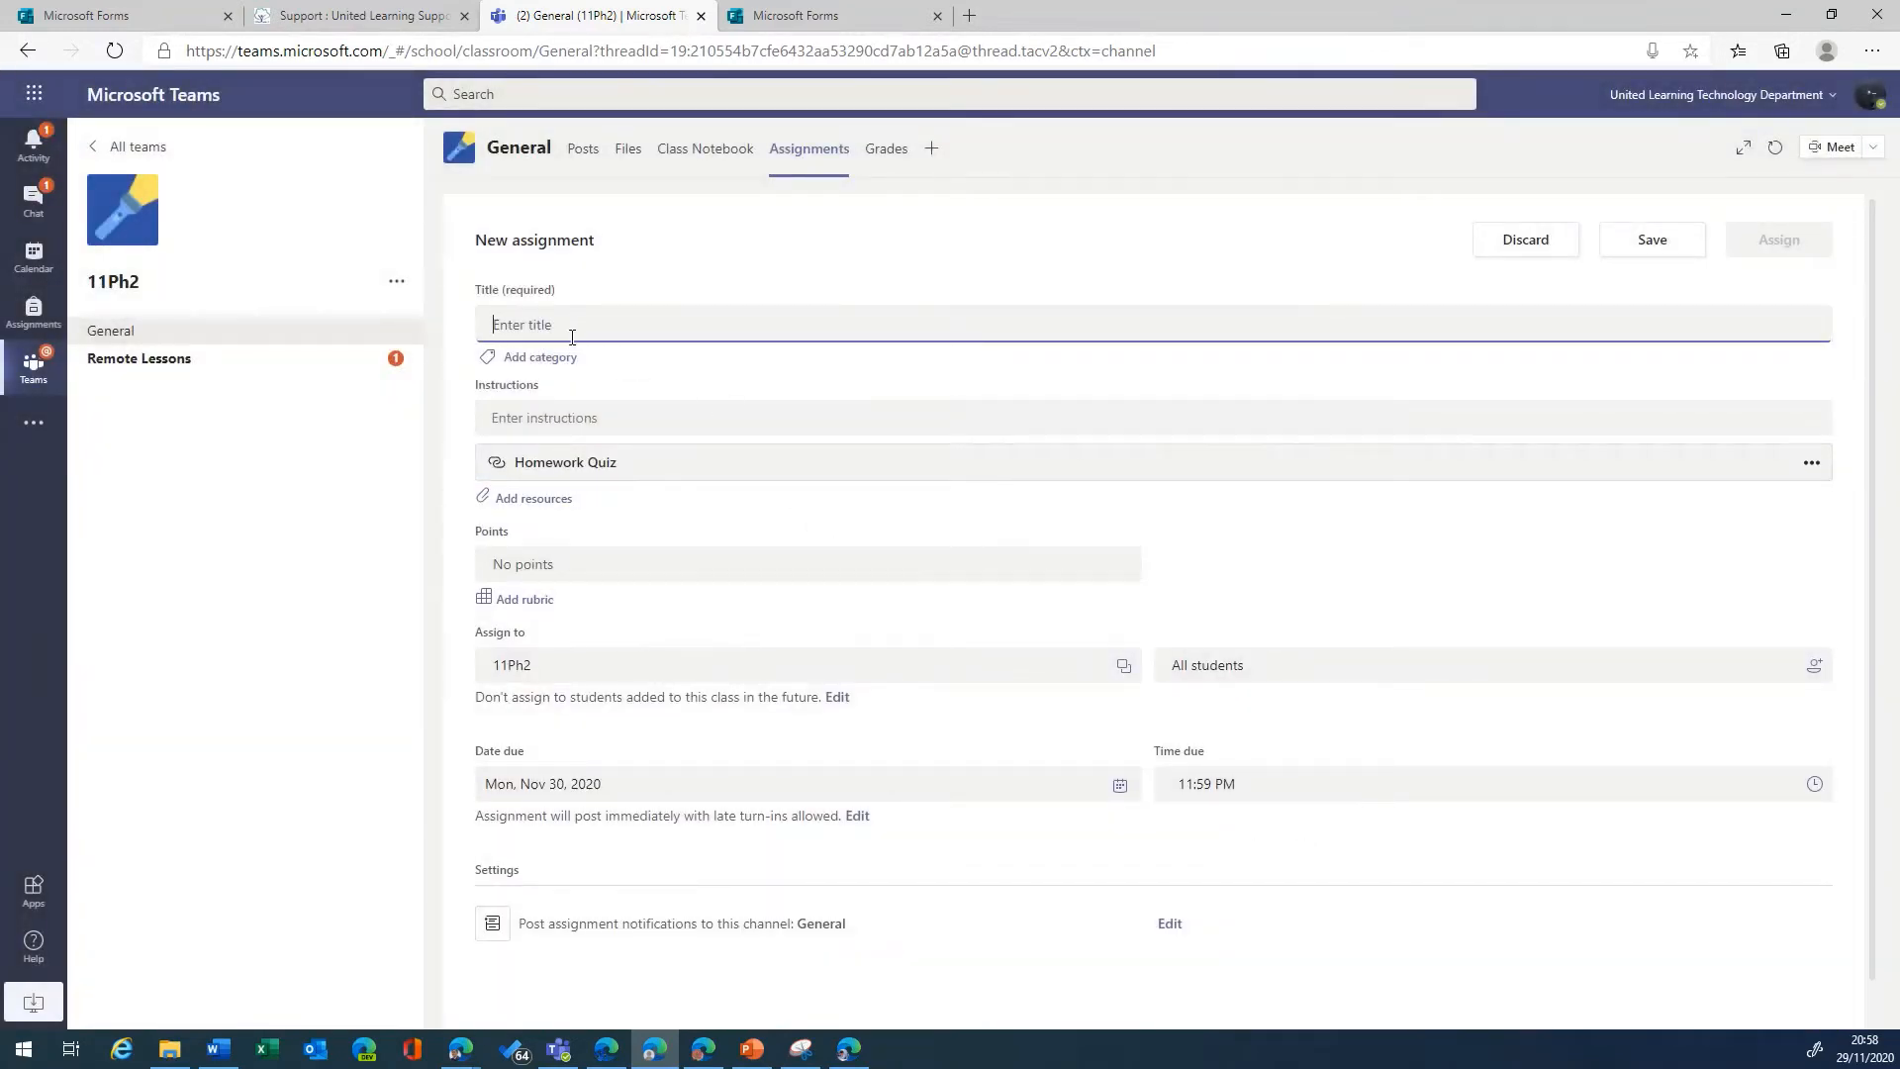
{"action": "type", "text": "Homework Quiz"}
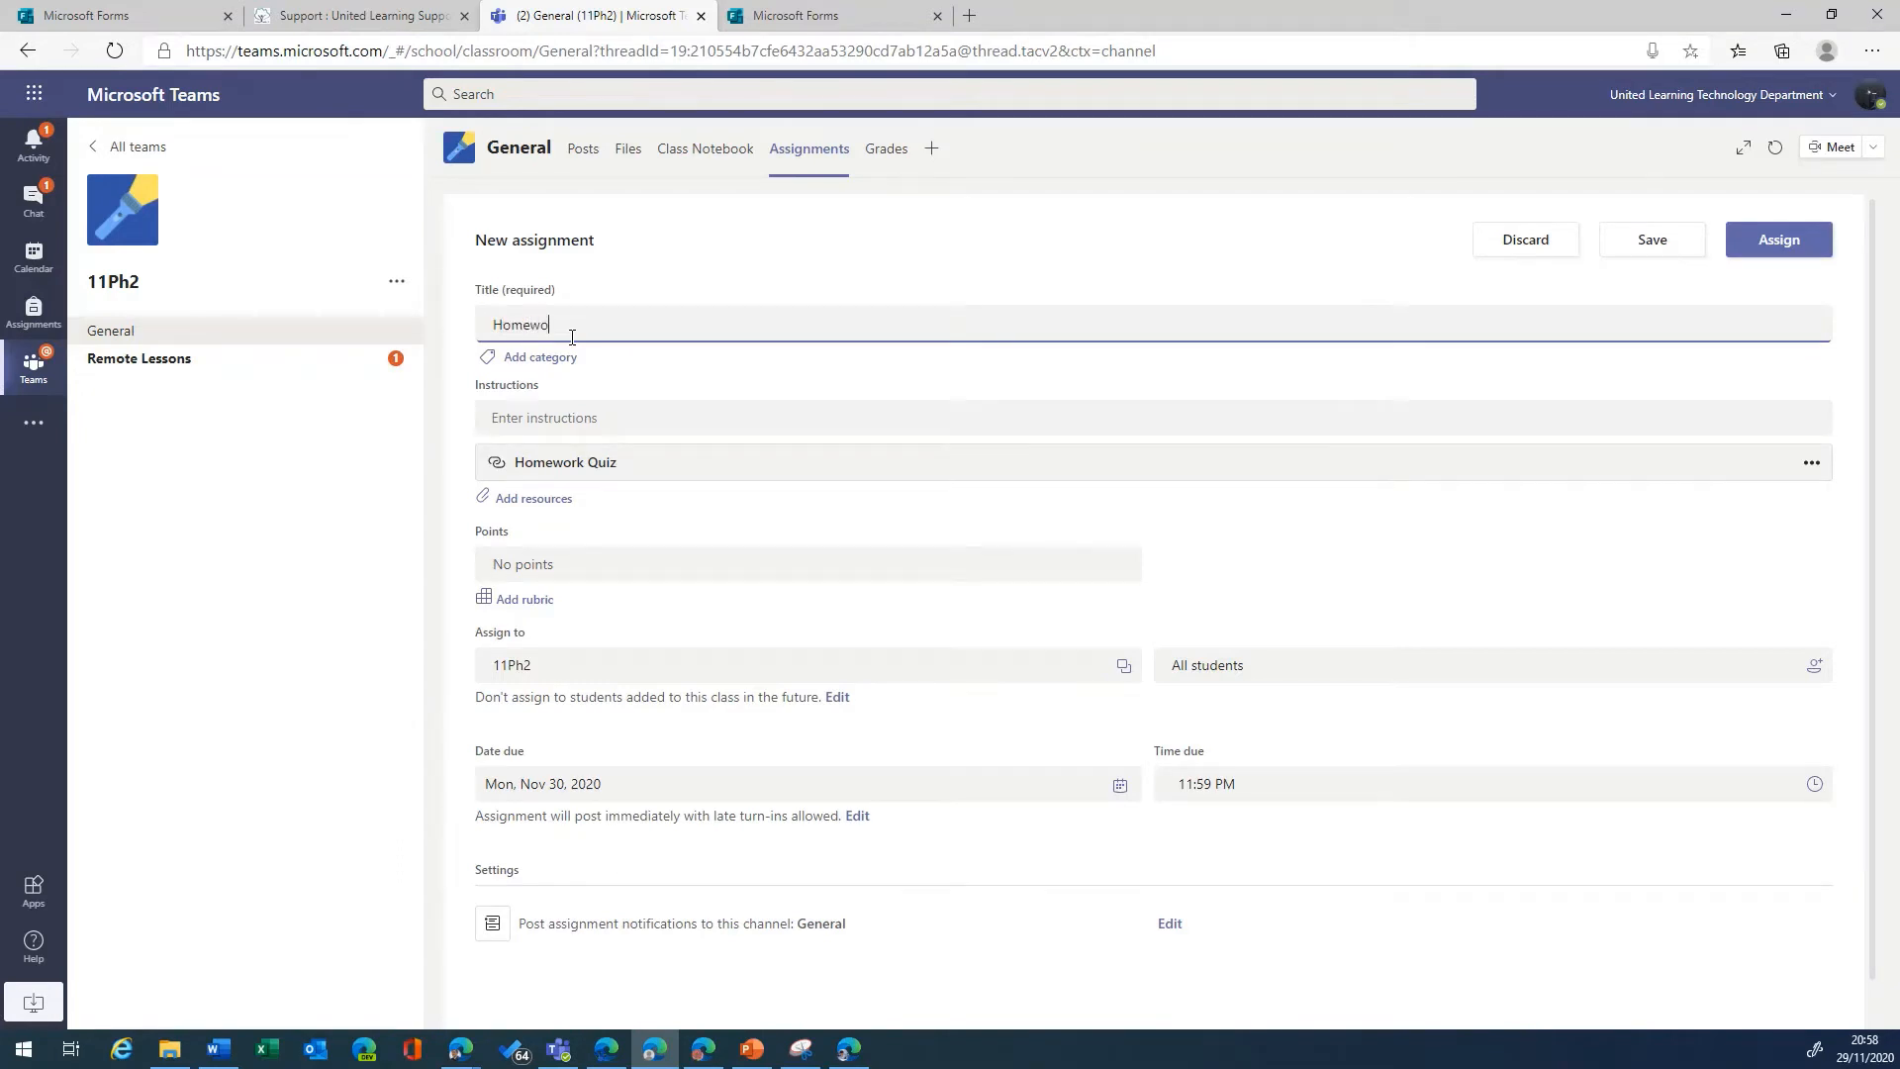
{"action": "left_click", "coordinate": [587, 423]}
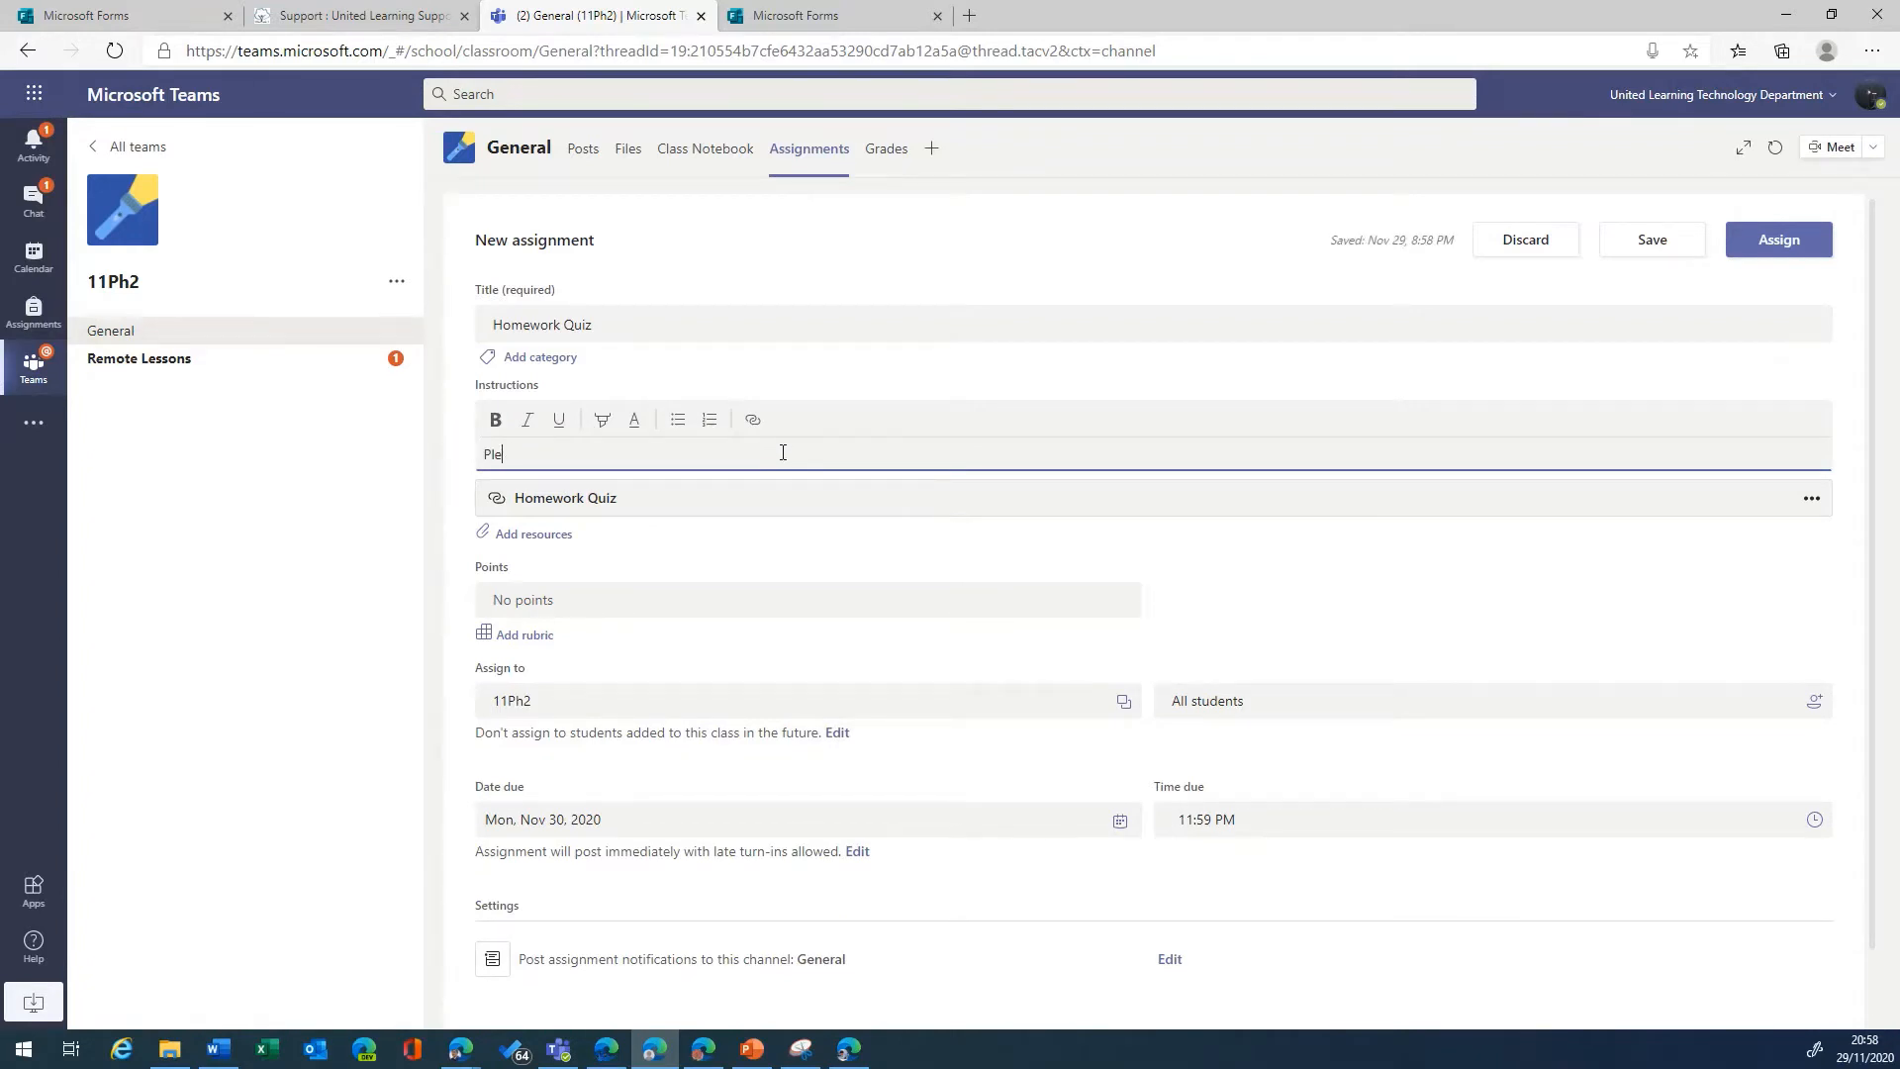
{"action": "type", "text": "Please complere"}
Step: Set the assignment notifications to post in the Remote Lessons channel
{"action": "left_click", "coordinate": [1165, 966]}
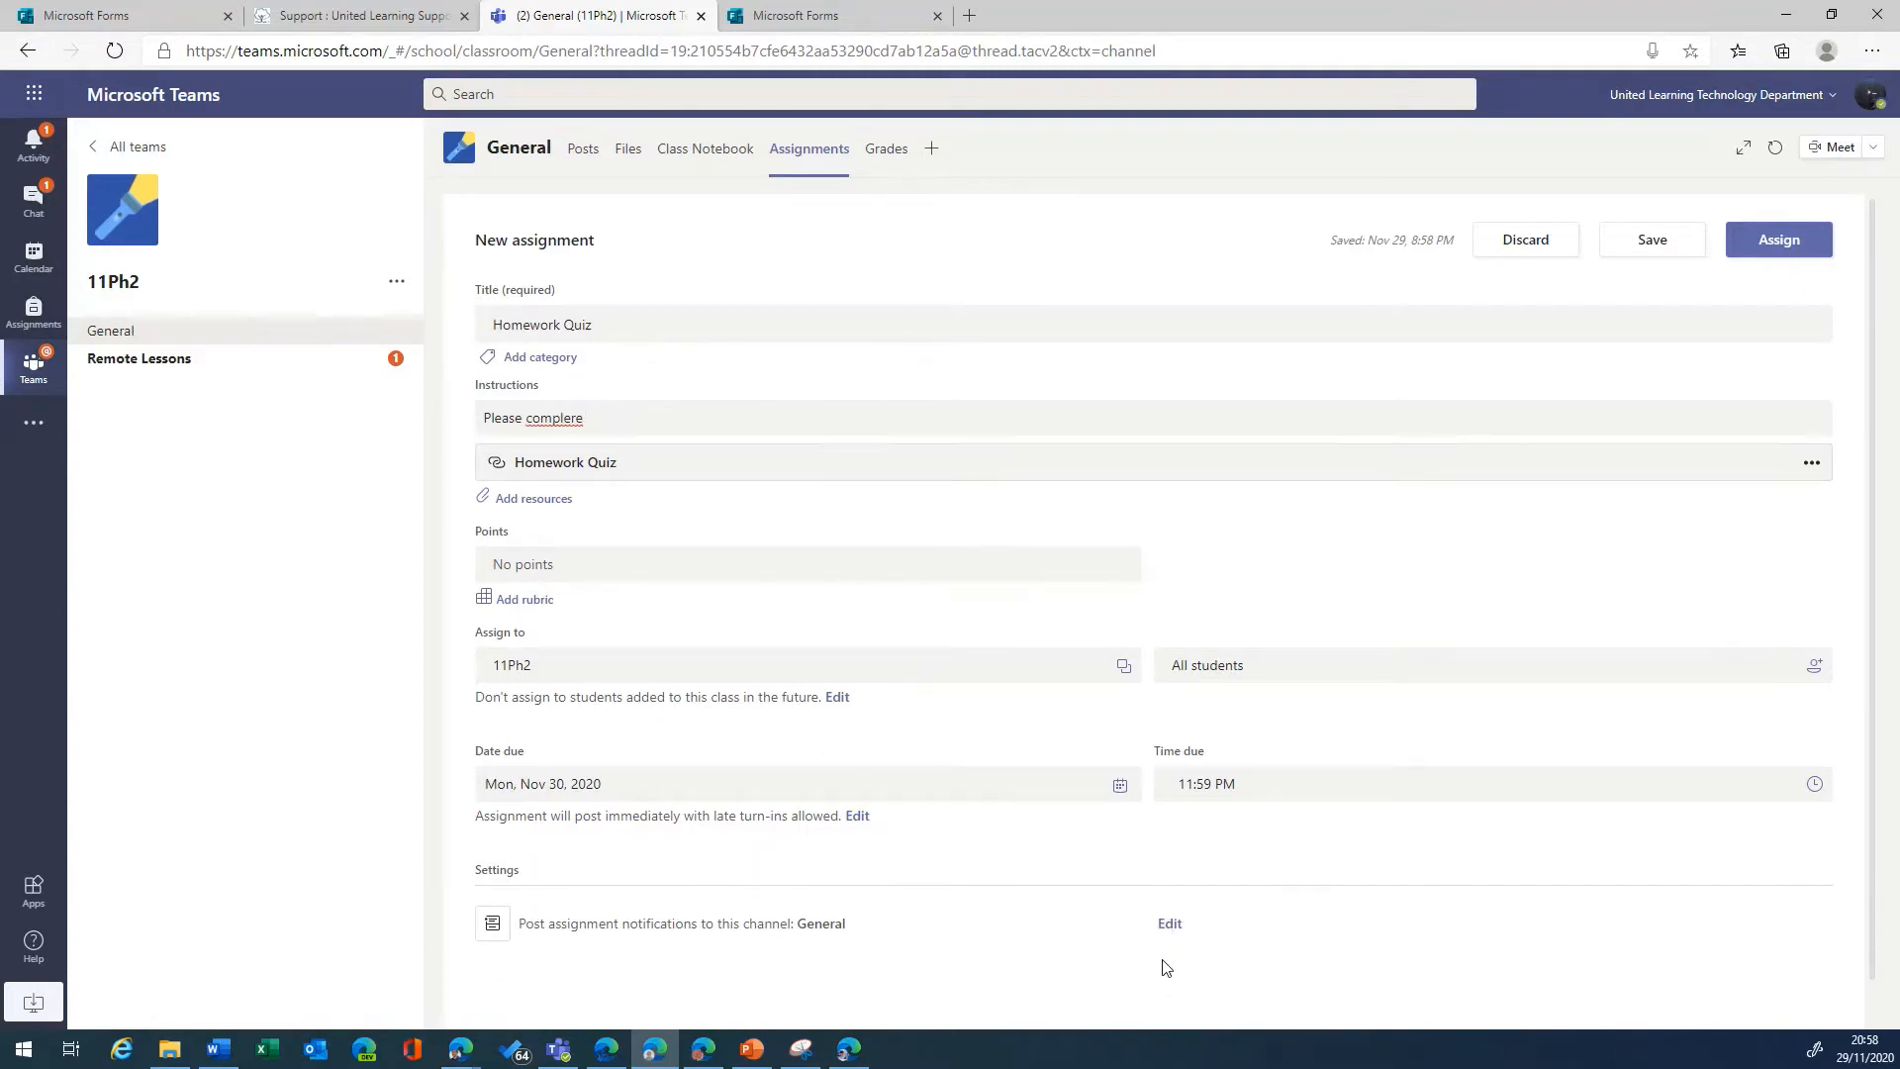
{"action": "left_click", "coordinate": [1171, 925]}
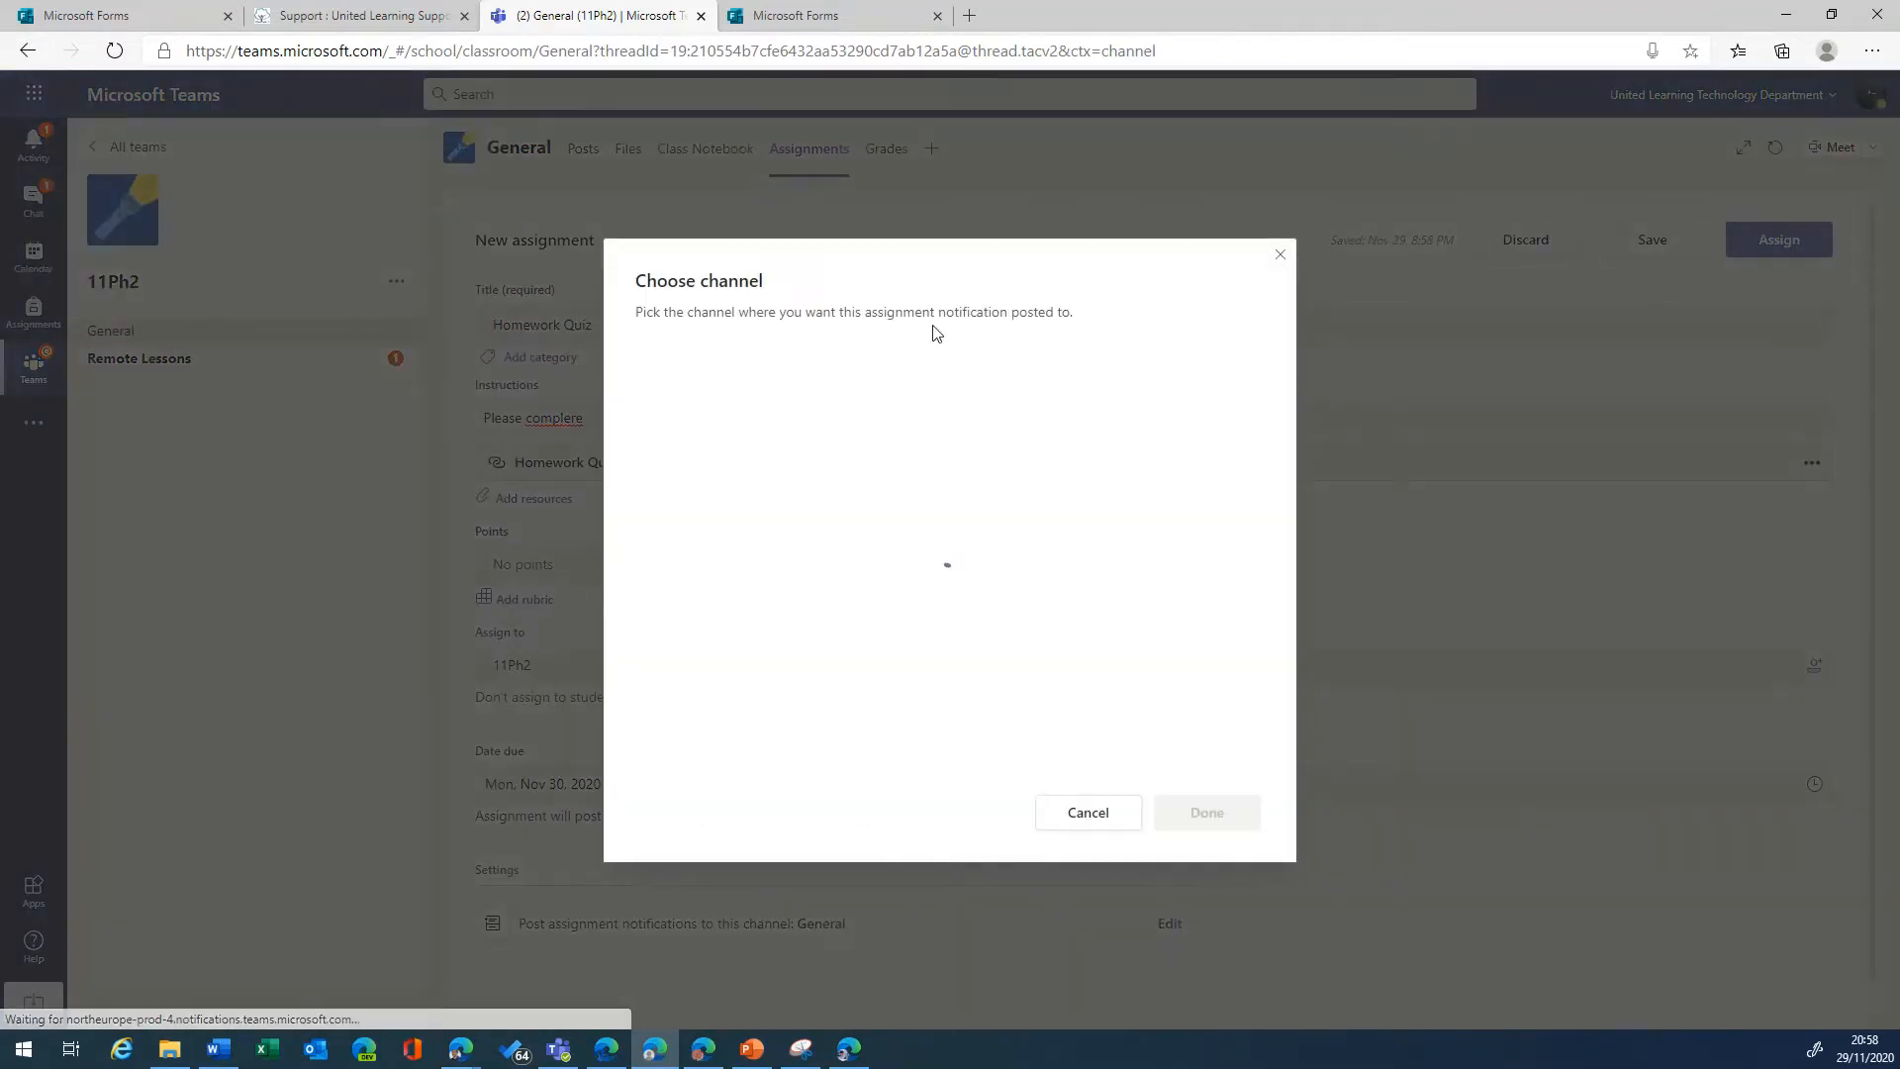
{"action": "left_click", "coordinate": [770, 500]}
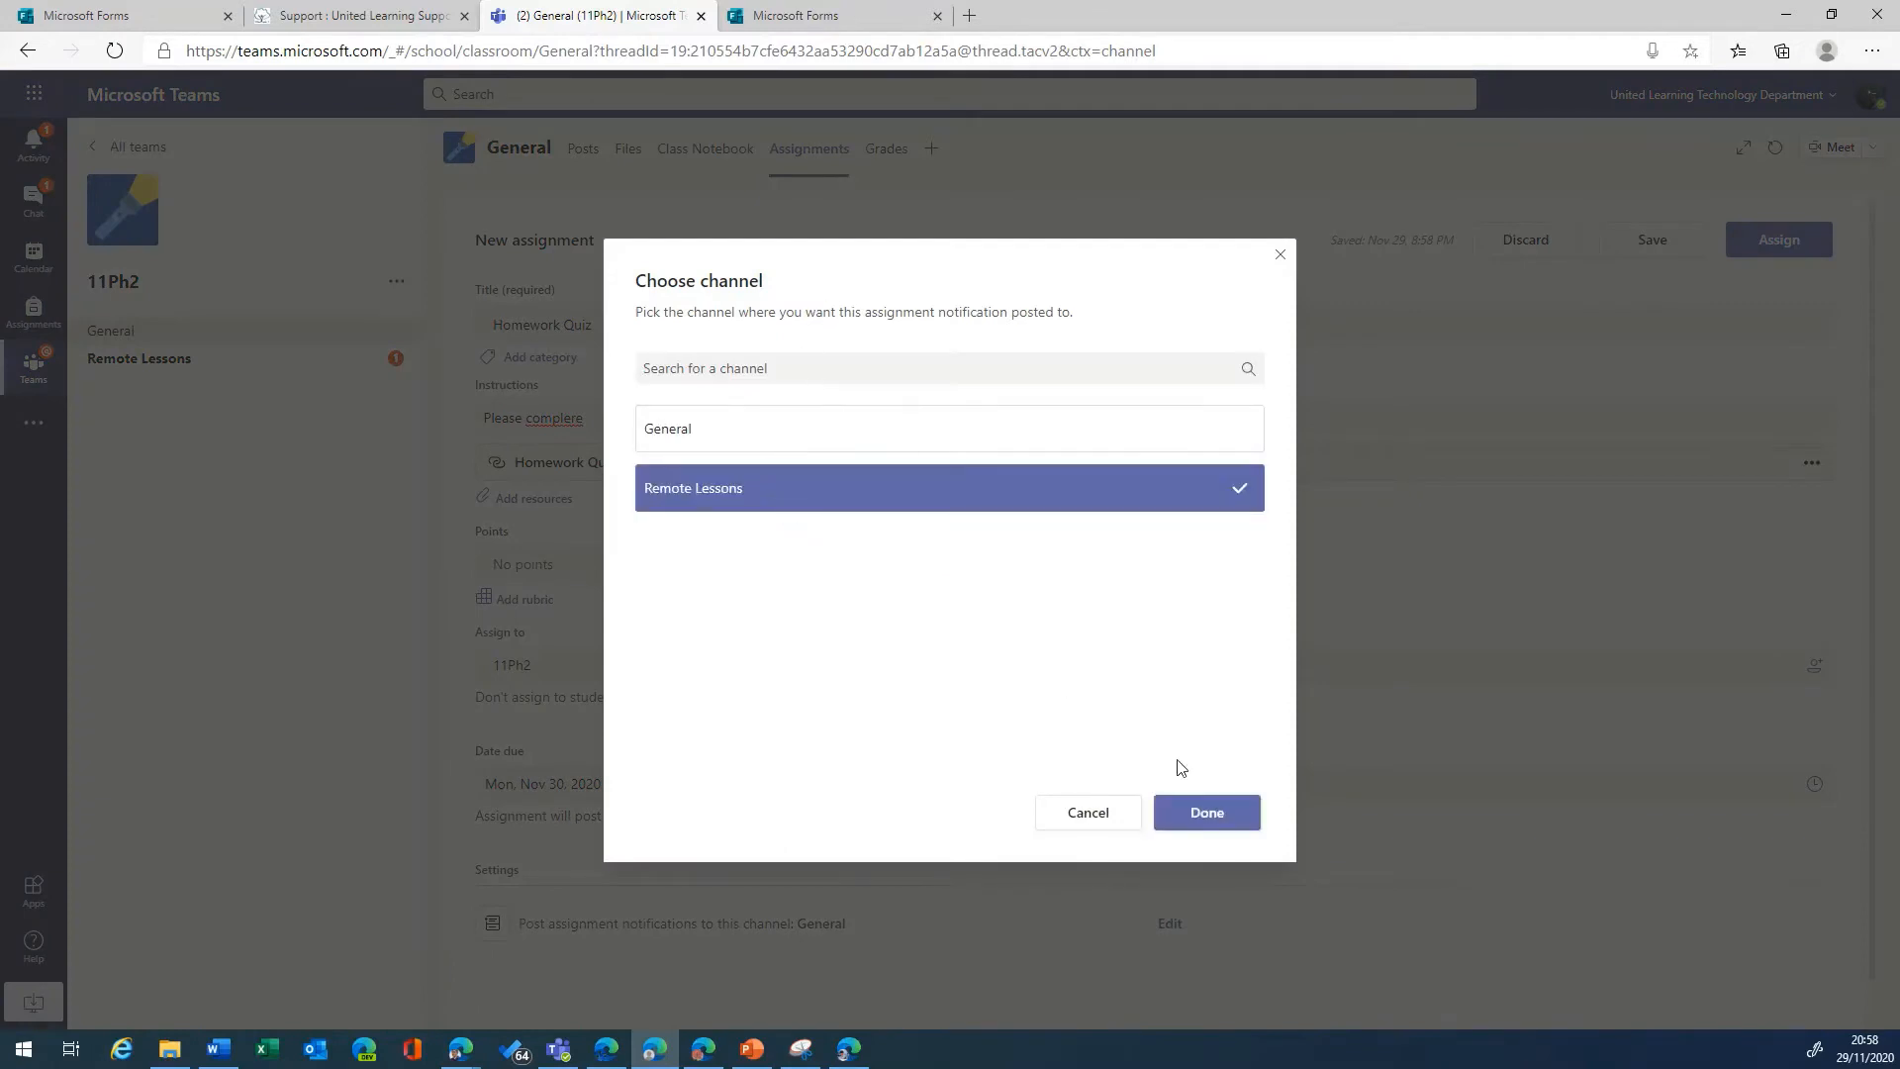
{"action": "left_click", "coordinate": [1213, 814]}
Step: Extend the assignment title to "Homework Quiz - set as an assignment (not a quiz)" and correct the instructions to "Please complete"
{"action": "left_click", "coordinate": [671, 326]}
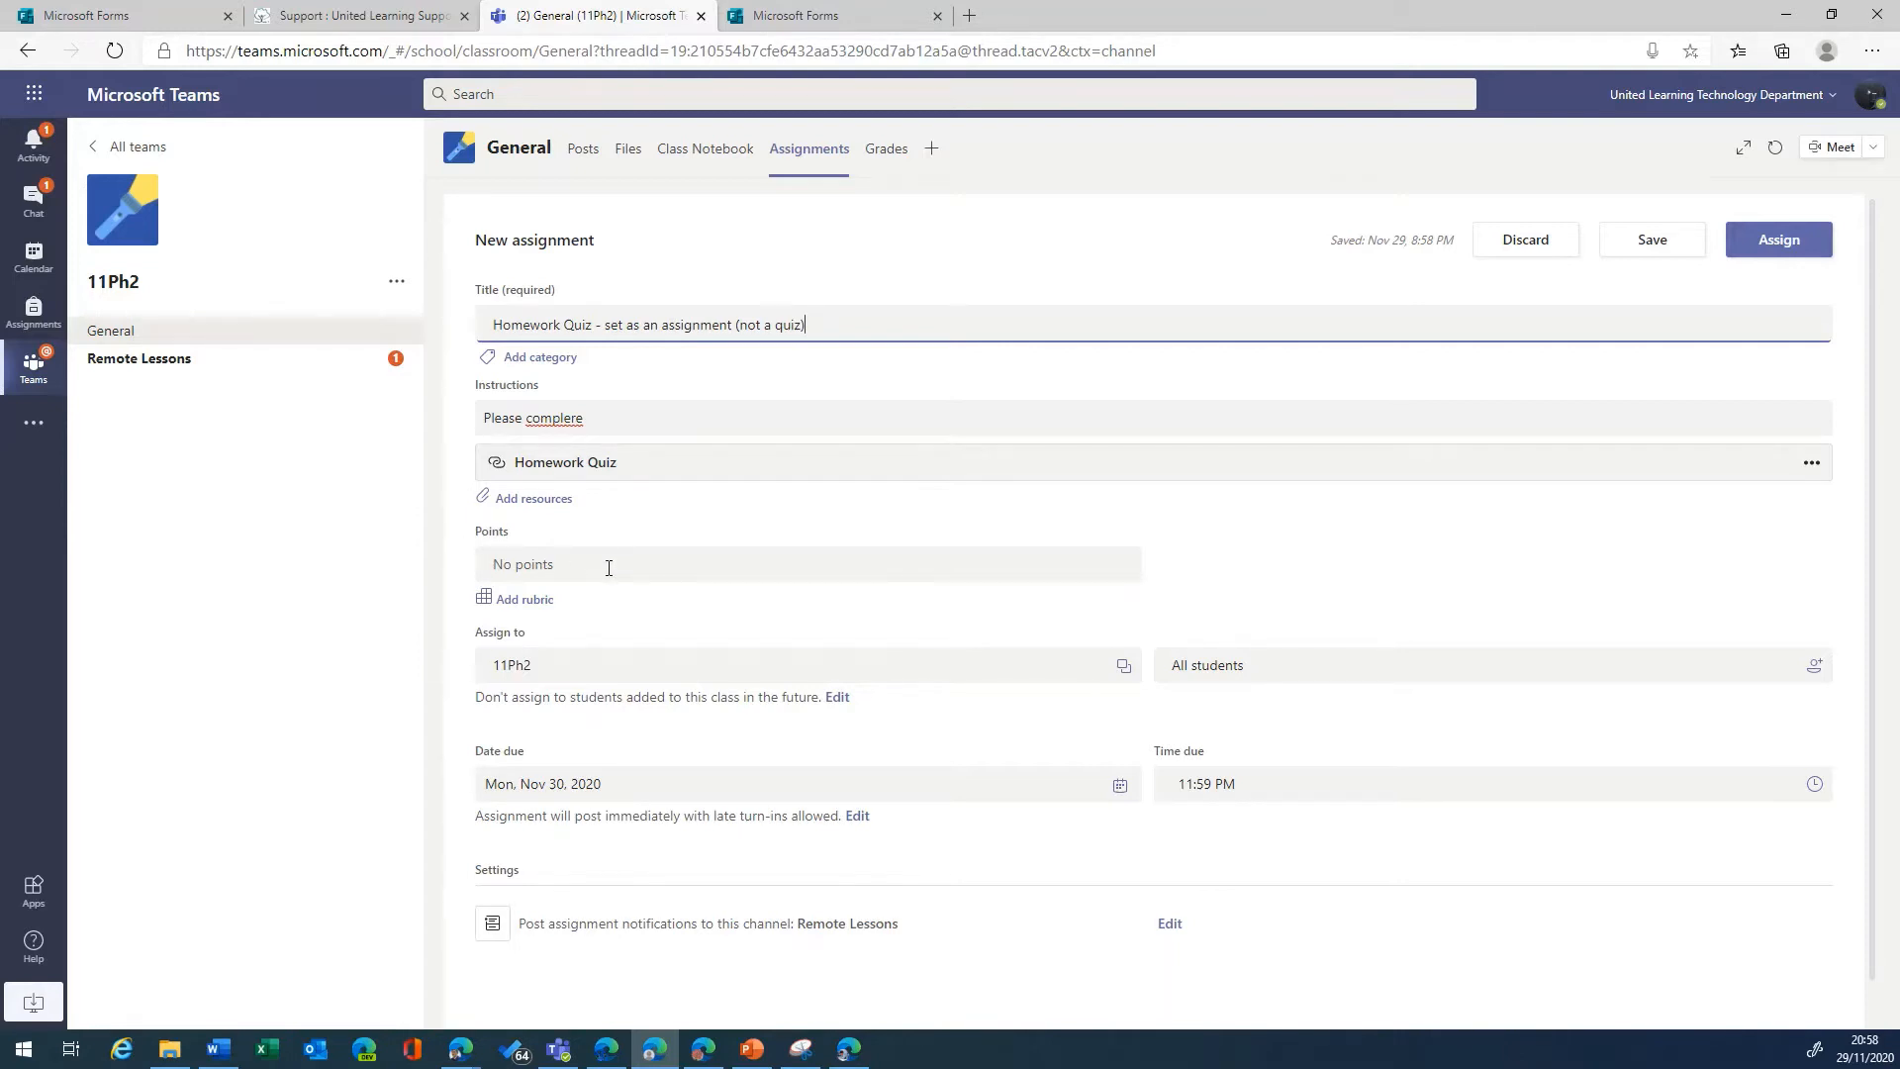
{"action": "left_click", "coordinate": [596, 419]}
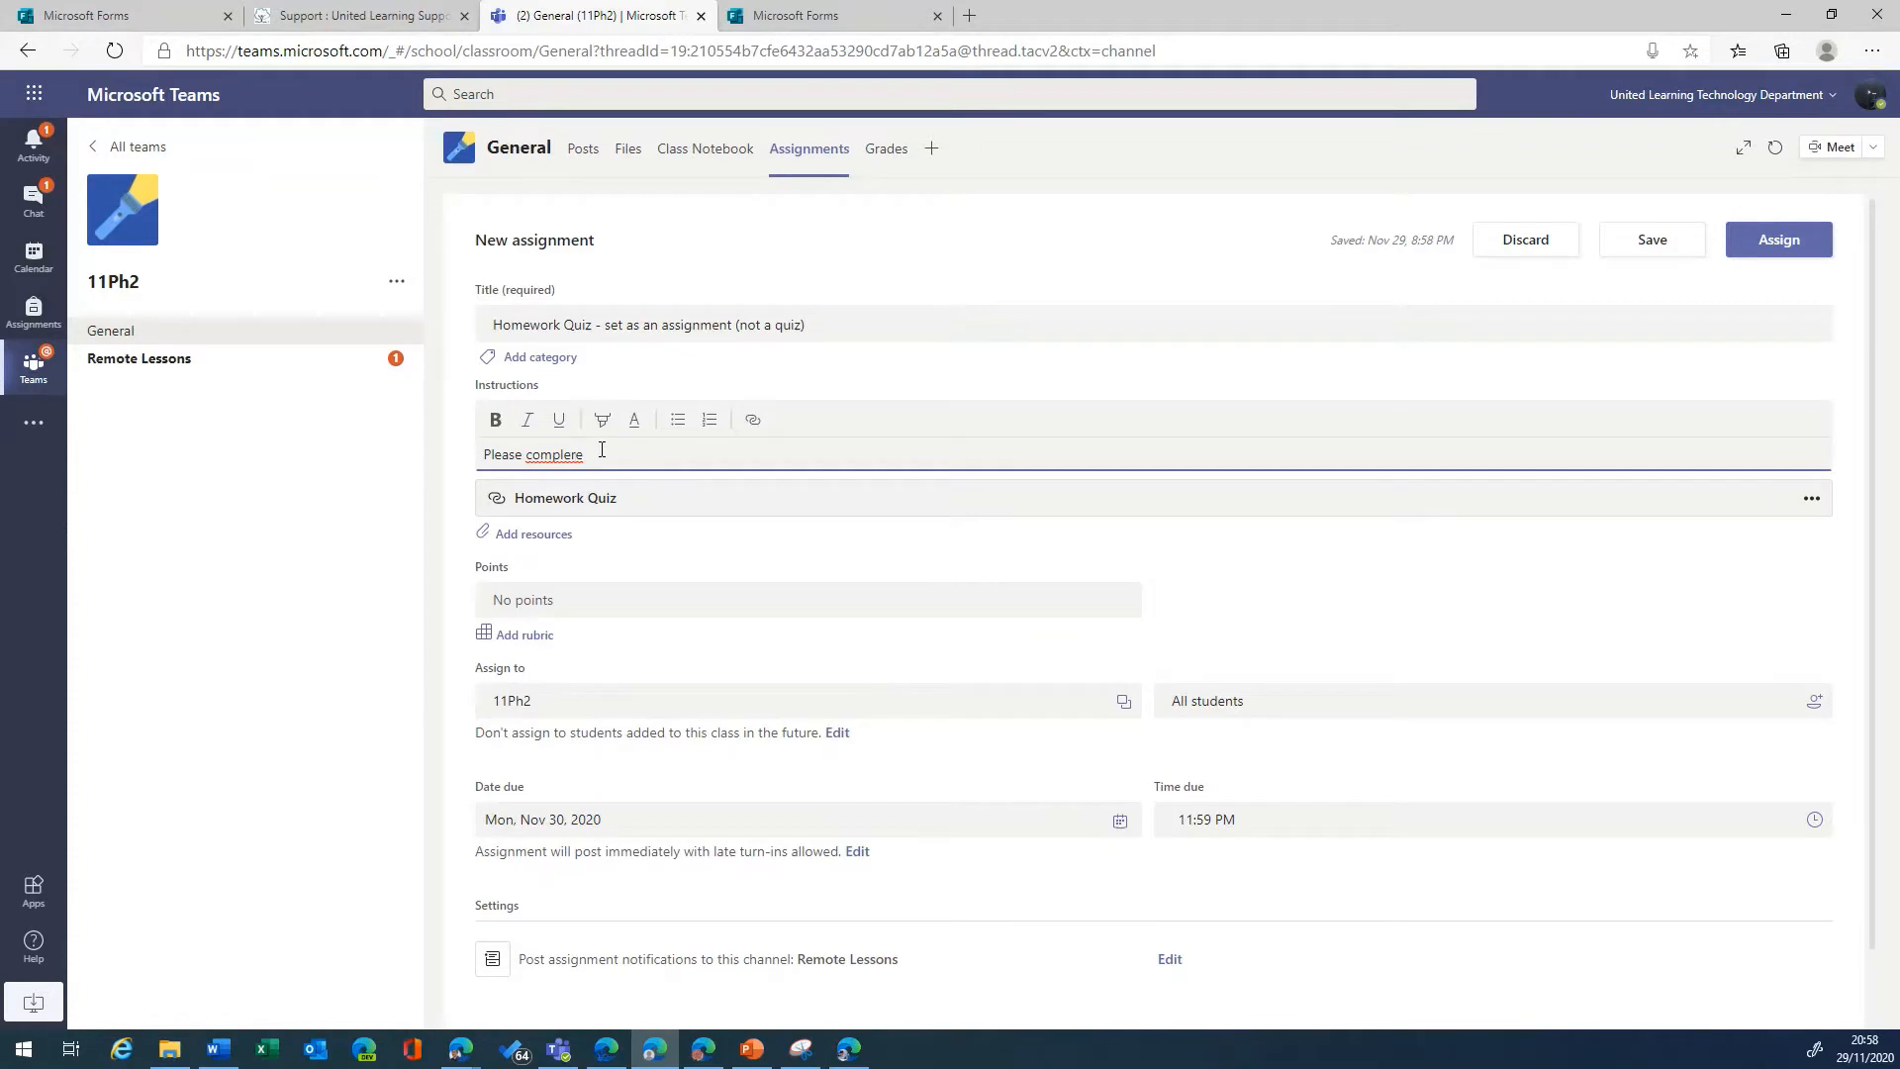
{"action": "key", "text": "Left"}
{"action": "key", "text": "BackSpace"}
{"action": "type", "text": "t"}
Step: Set the assignment's points to 14 and assign it to class 11Ph2
{"action": "left_click", "coordinate": [607, 601]}
{"action": "type", "text": "1"}
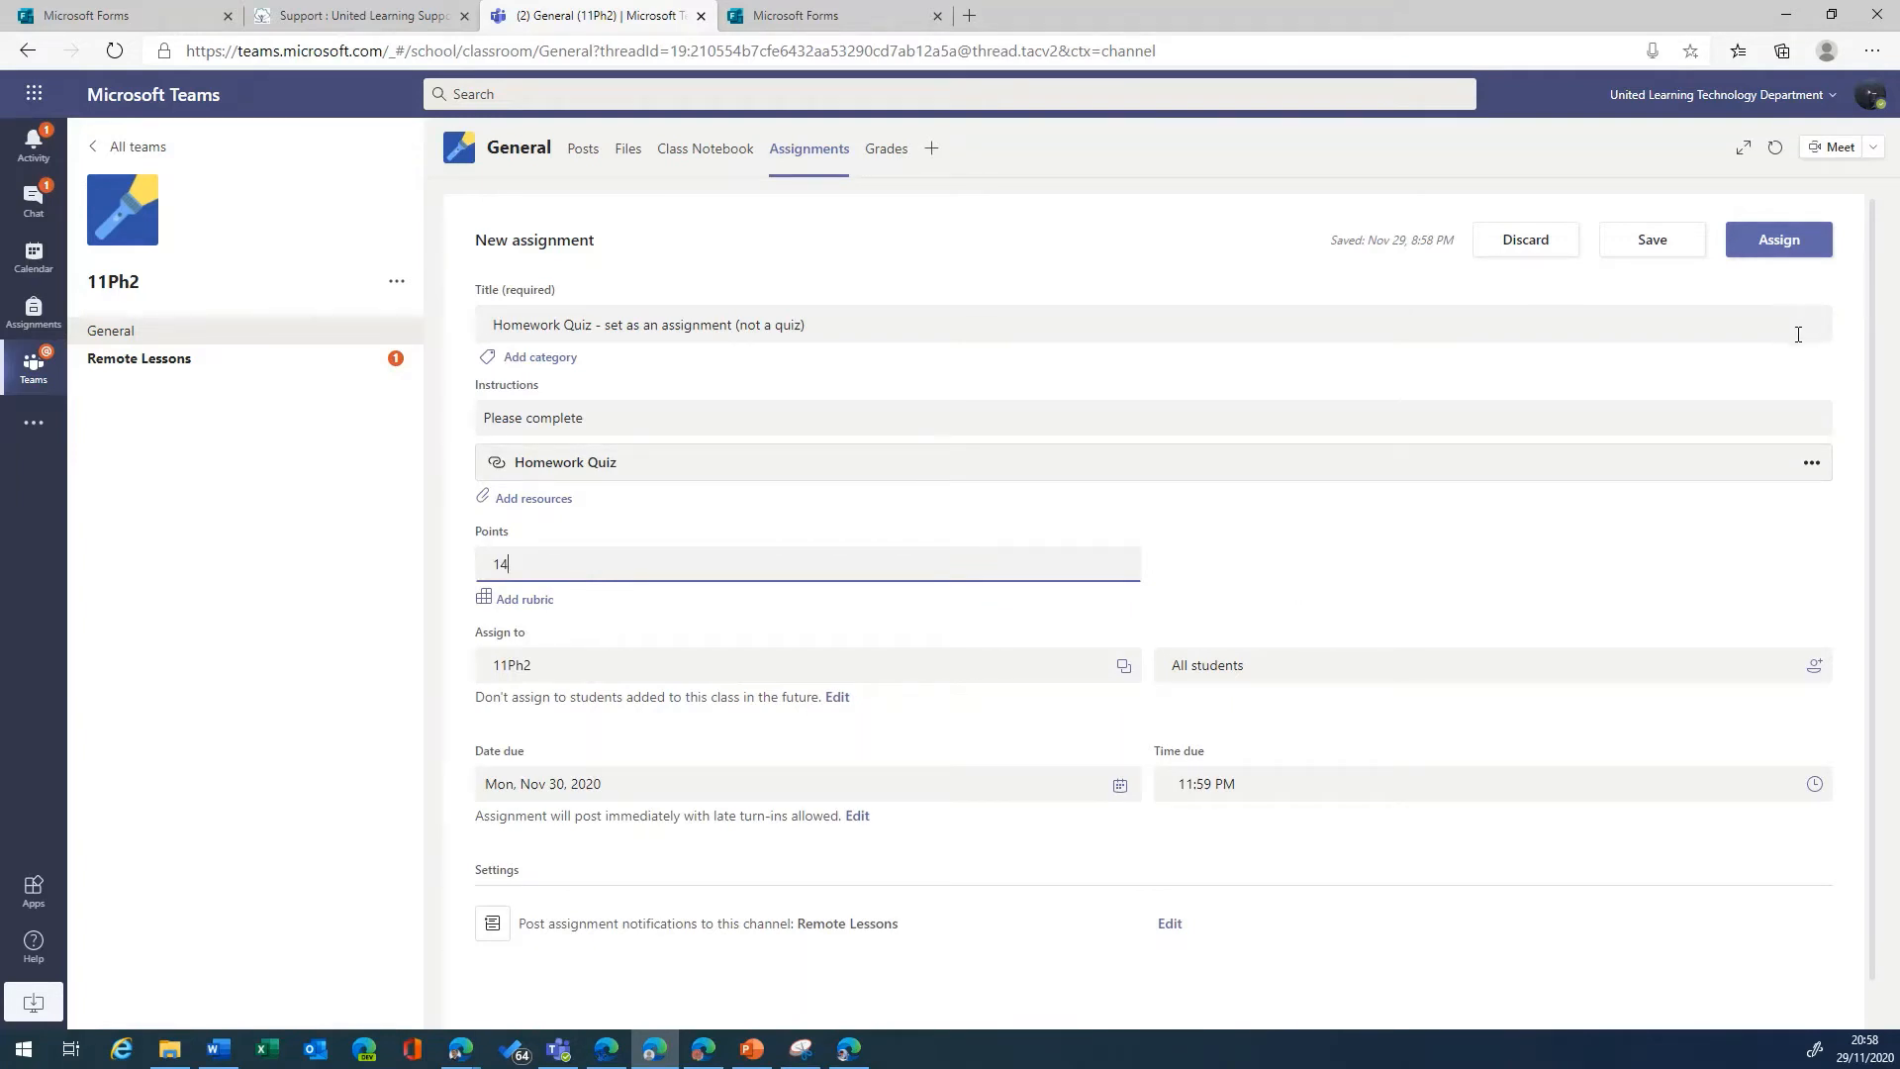
{"action": "left_click", "coordinate": [1759, 248]}
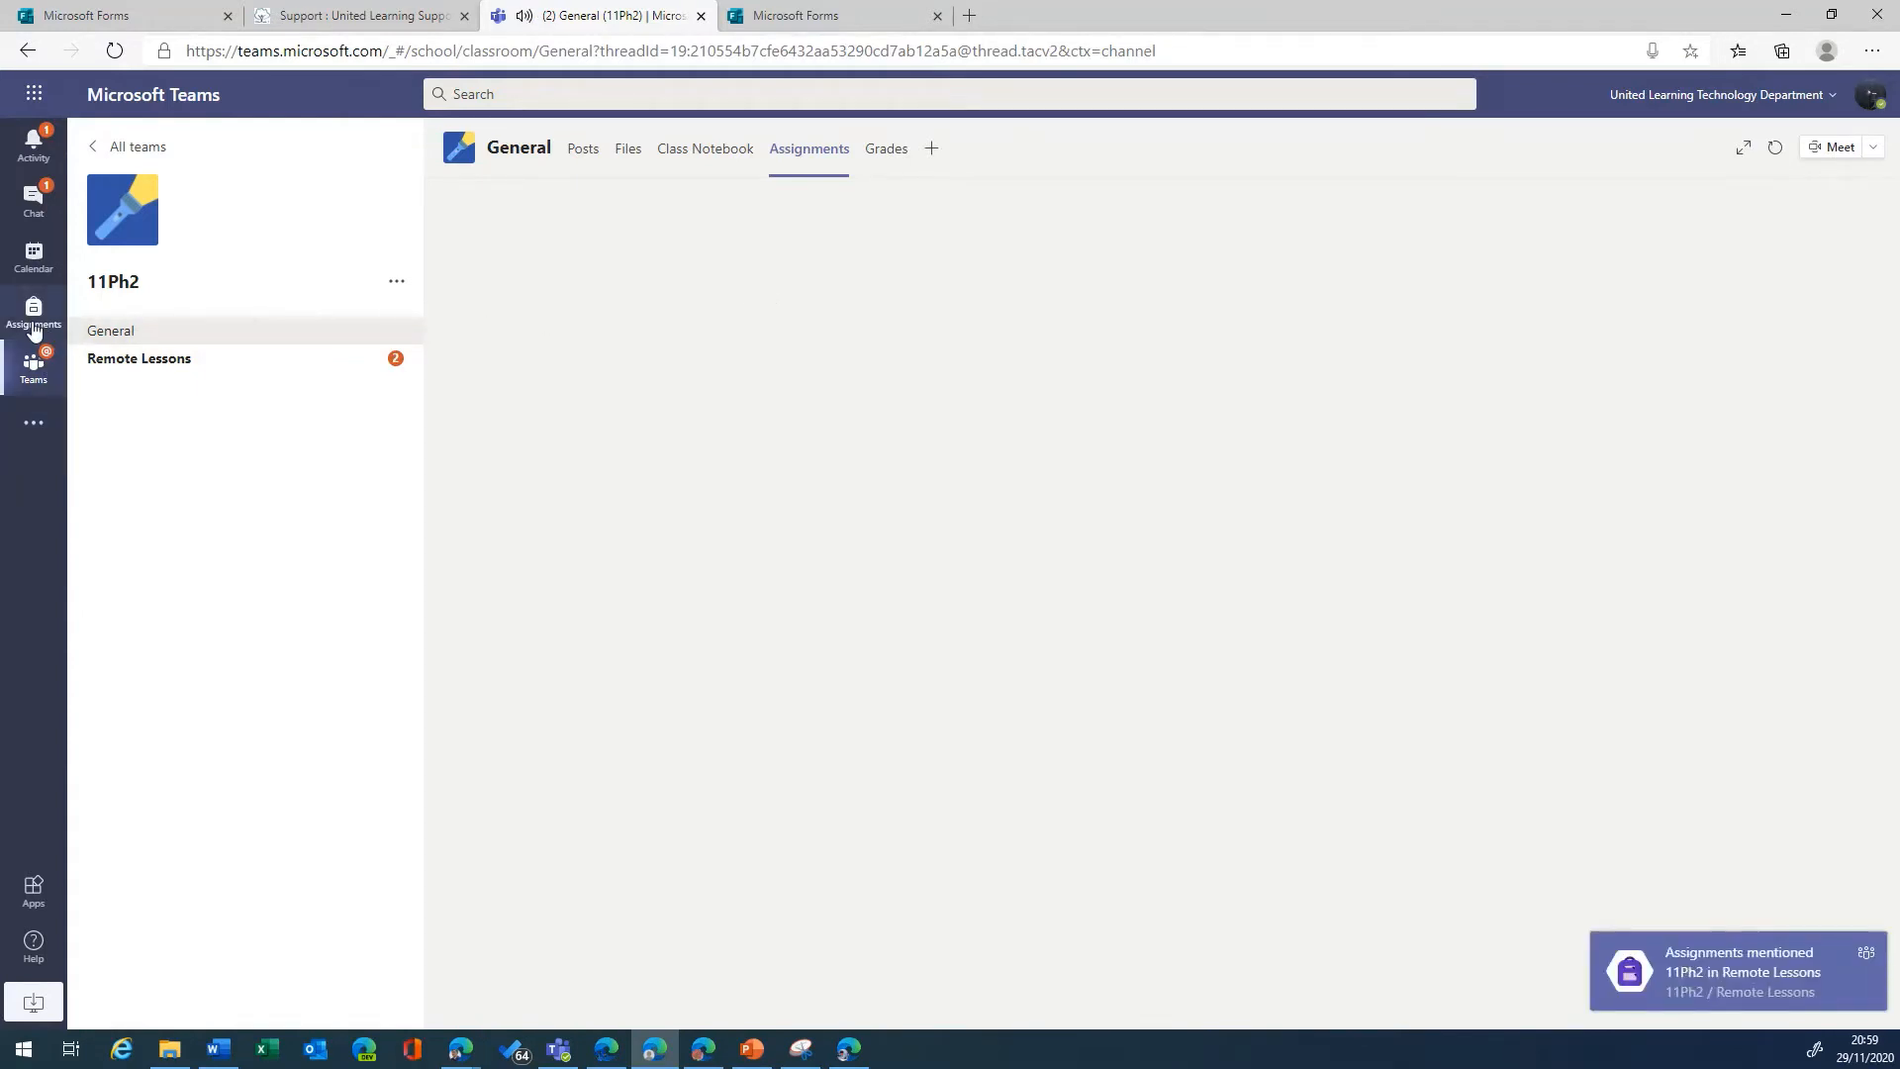
Step: Open the 11Ph2 "Map Skills Quiz part complete" from the list of all assignments and view its response summary in Forms
{"action": "left_click", "coordinate": [33, 330]}
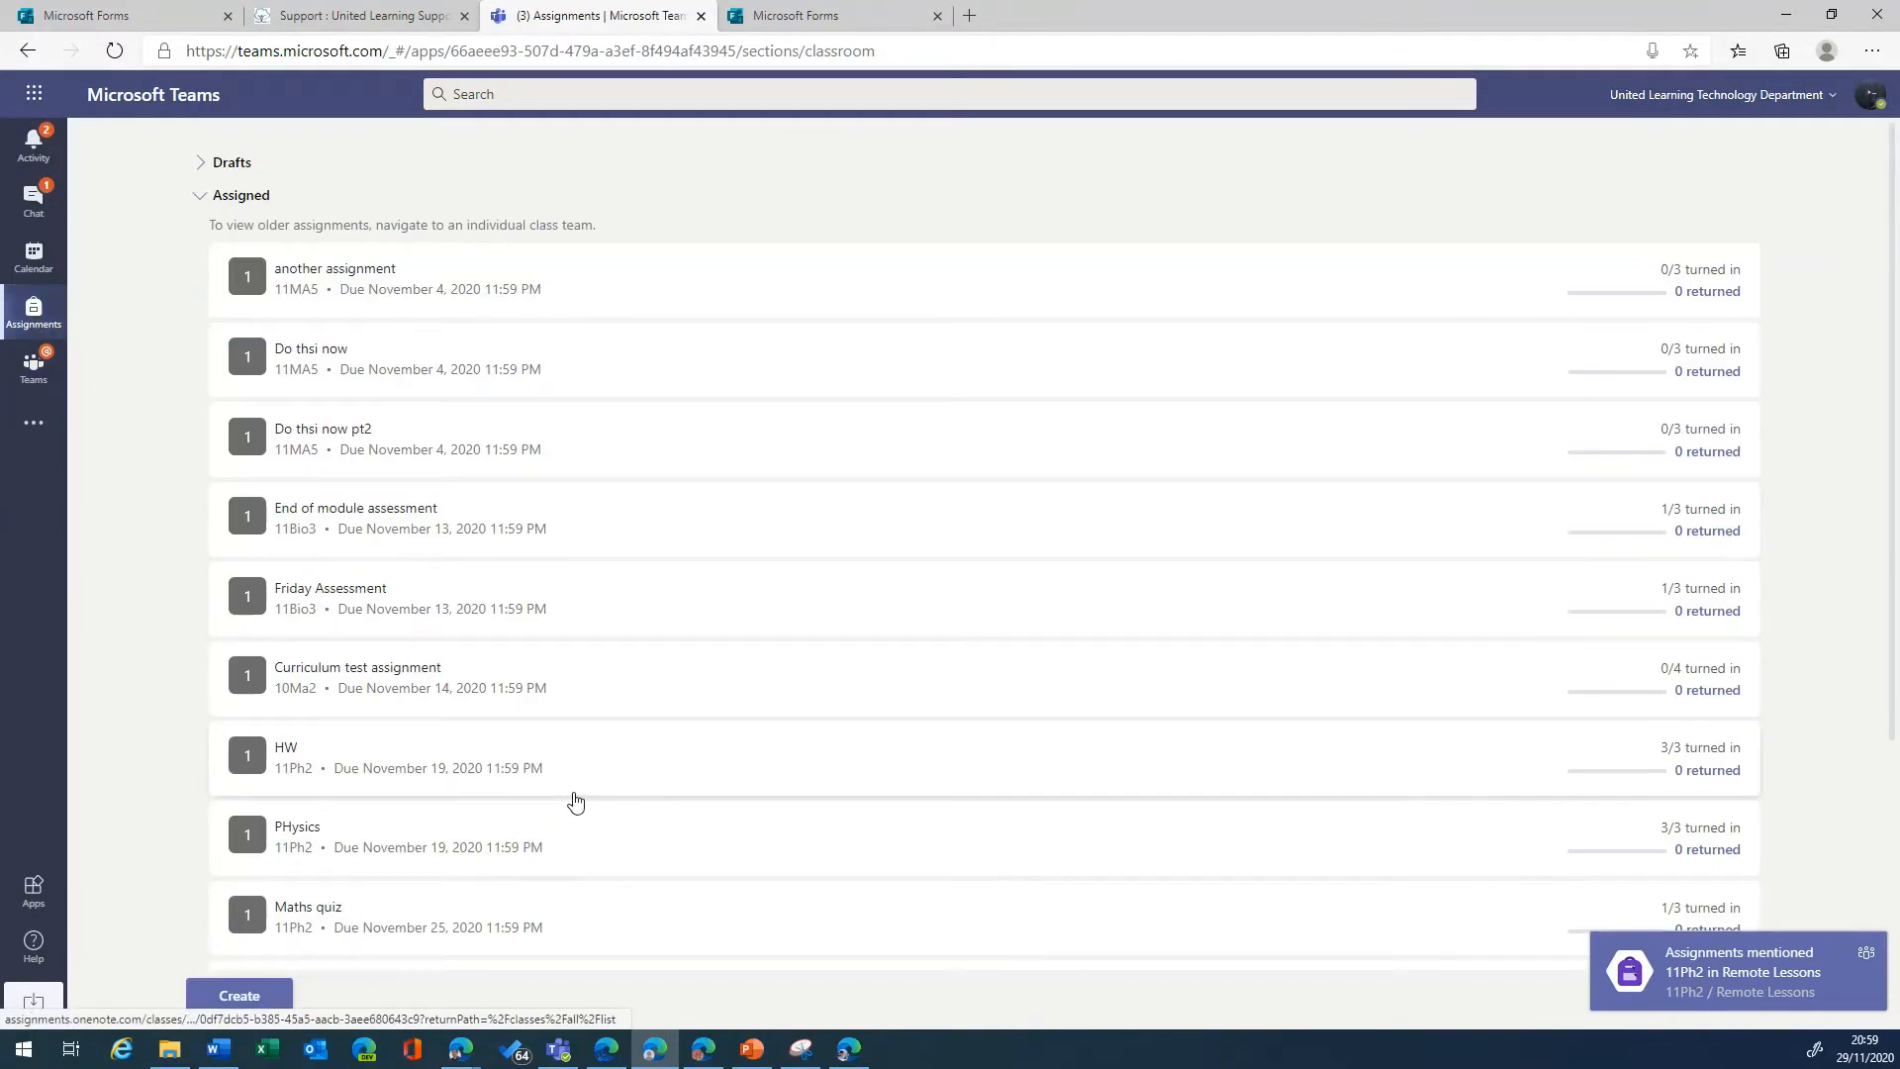
{"action": "scroll", "coordinate": [575, 800], "scroll_direction": "down", "scroll_amount": 4}
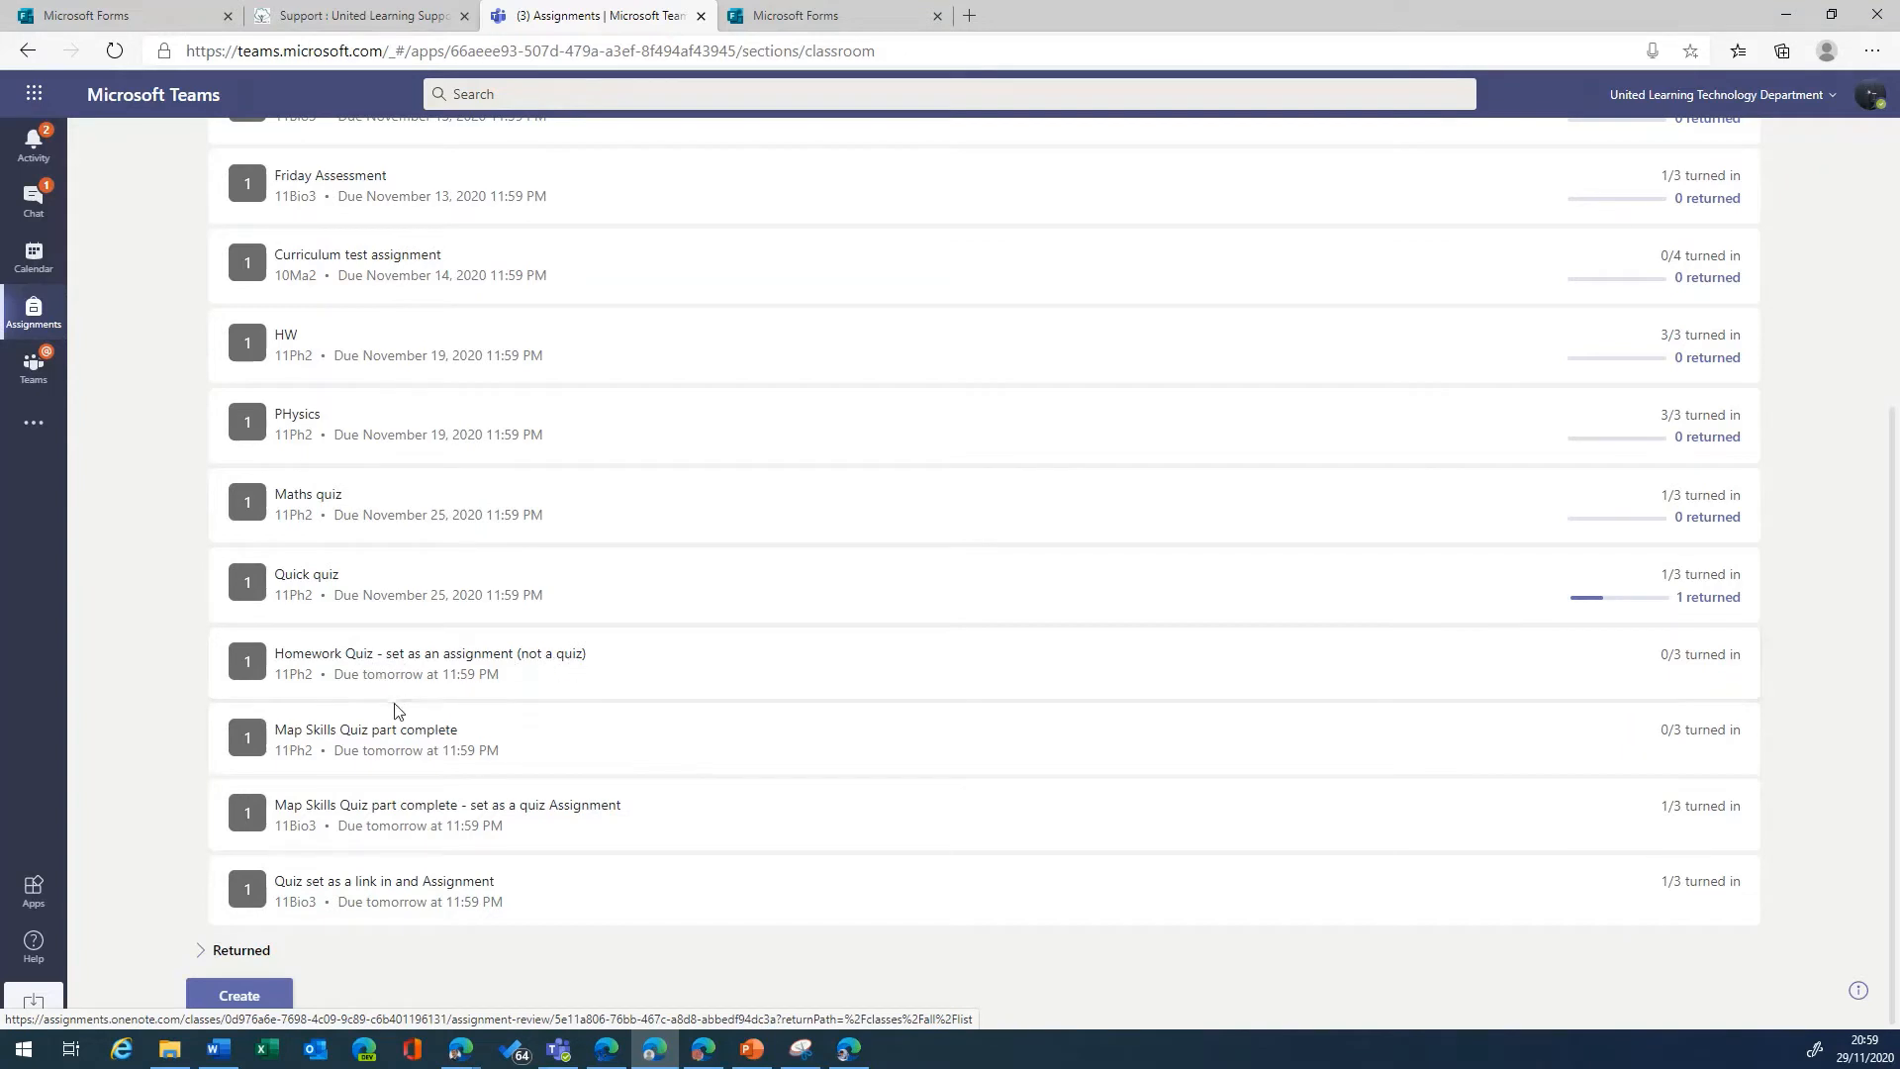
{"action": "left_click", "coordinate": [368, 737]}
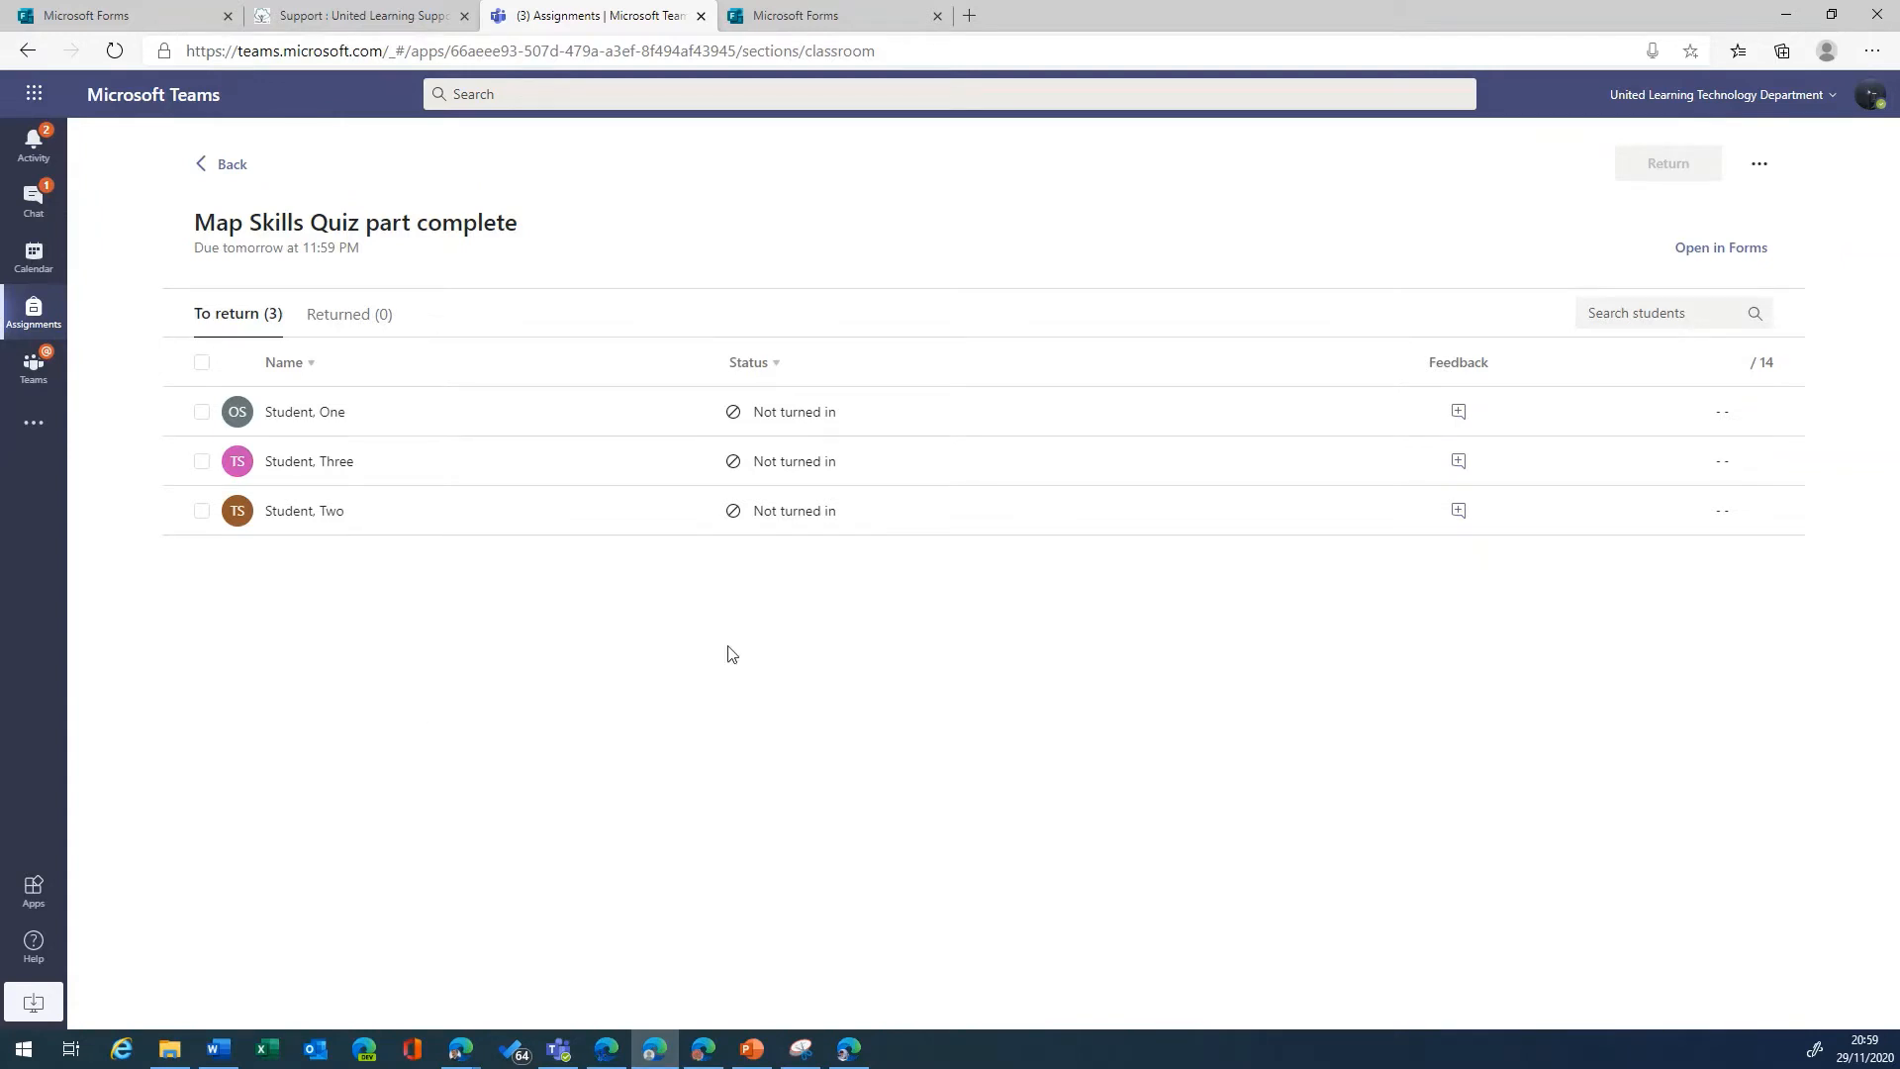
{"action": "left_click", "coordinate": [1715, 248]}
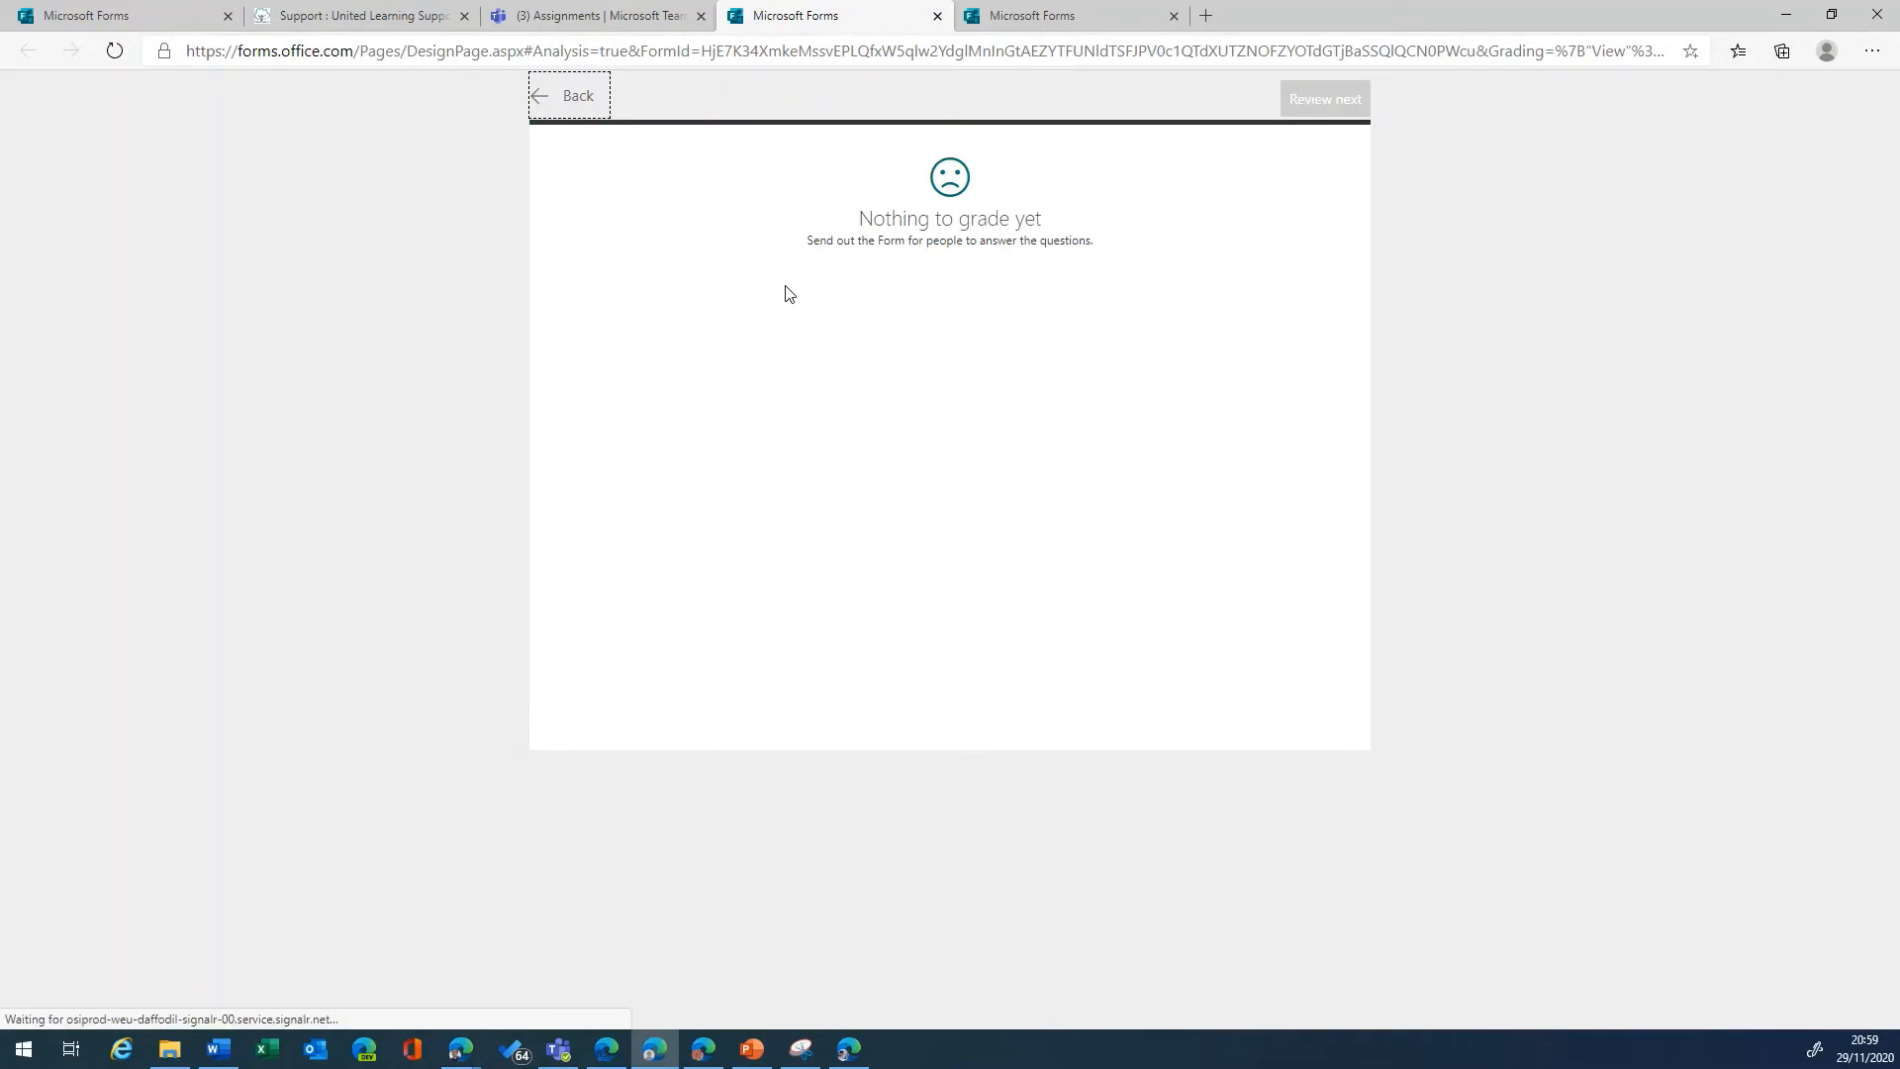
{"action": "left_click", "coordinate": [577, 96]}
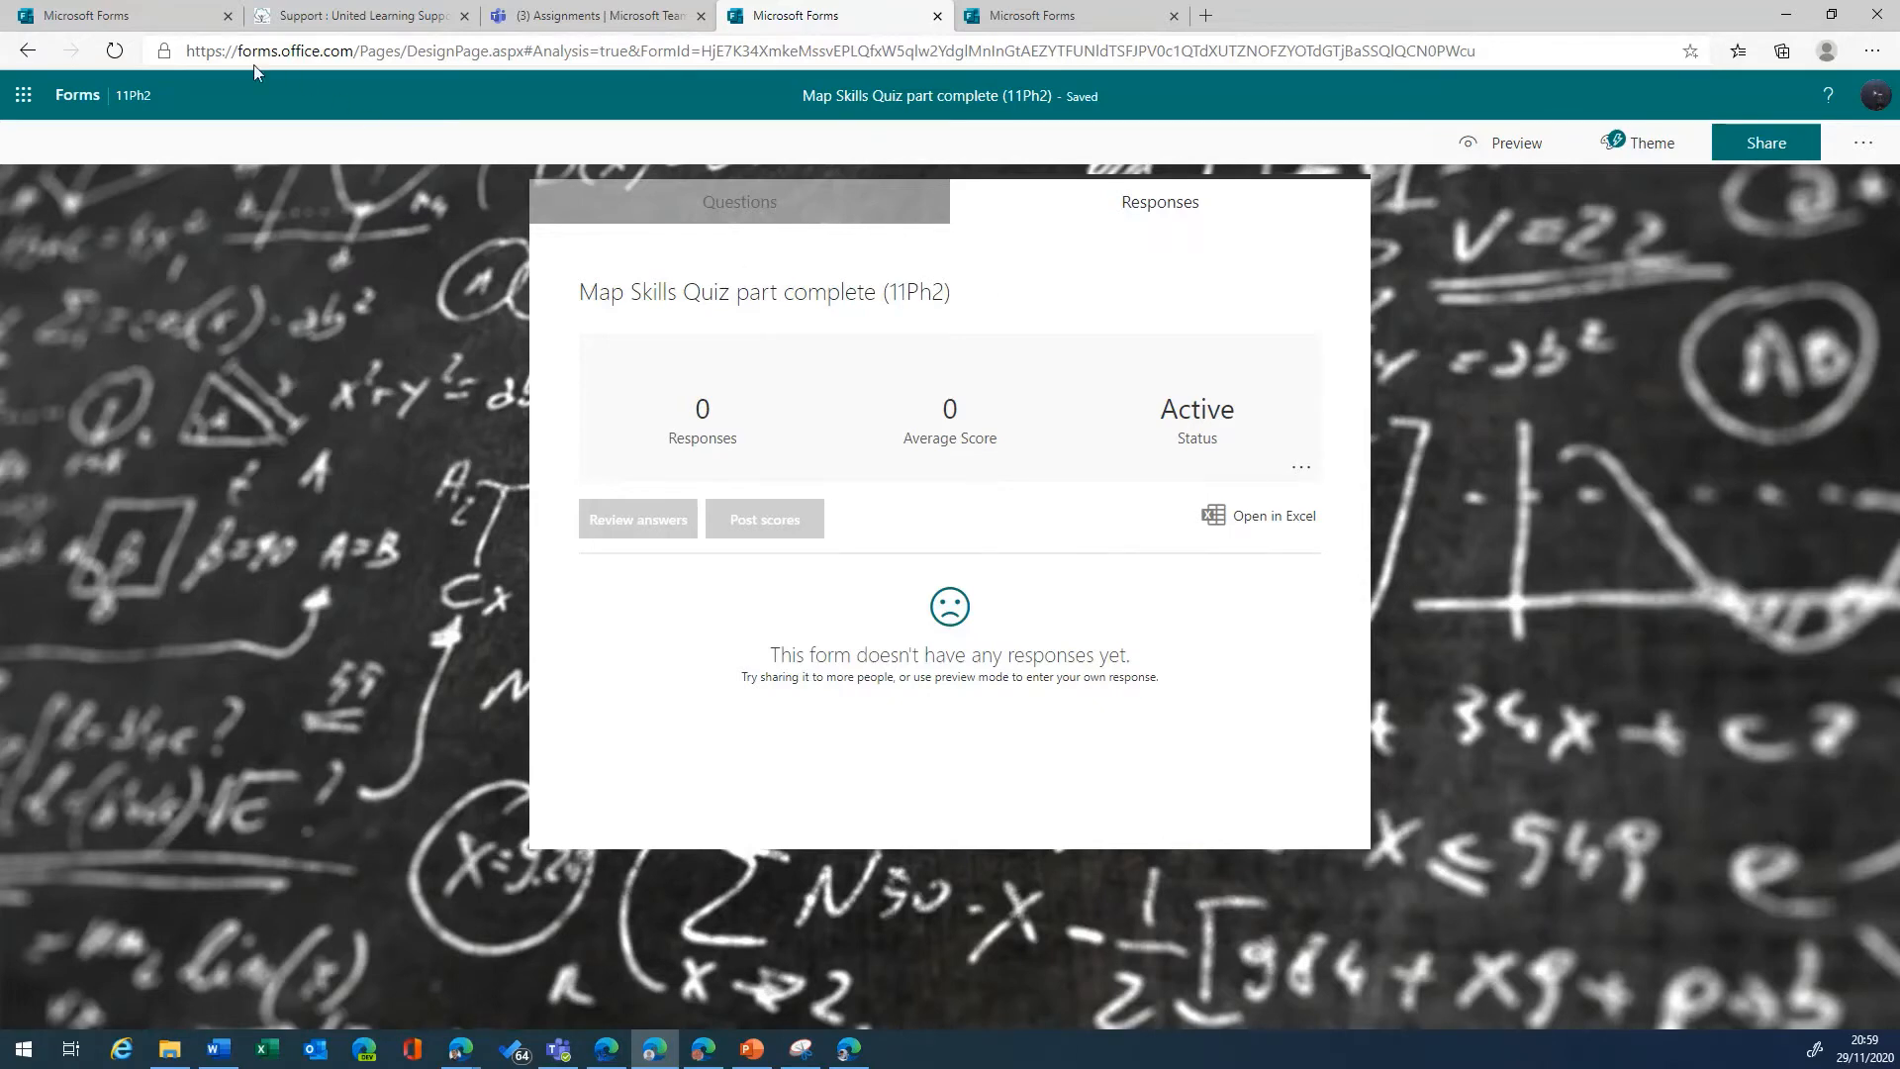
Step: Go to the Forms home page and look over the recent forms, including the class copies made for quiz assignments
{"action": "left_click", "coordinate": [44, 22]}
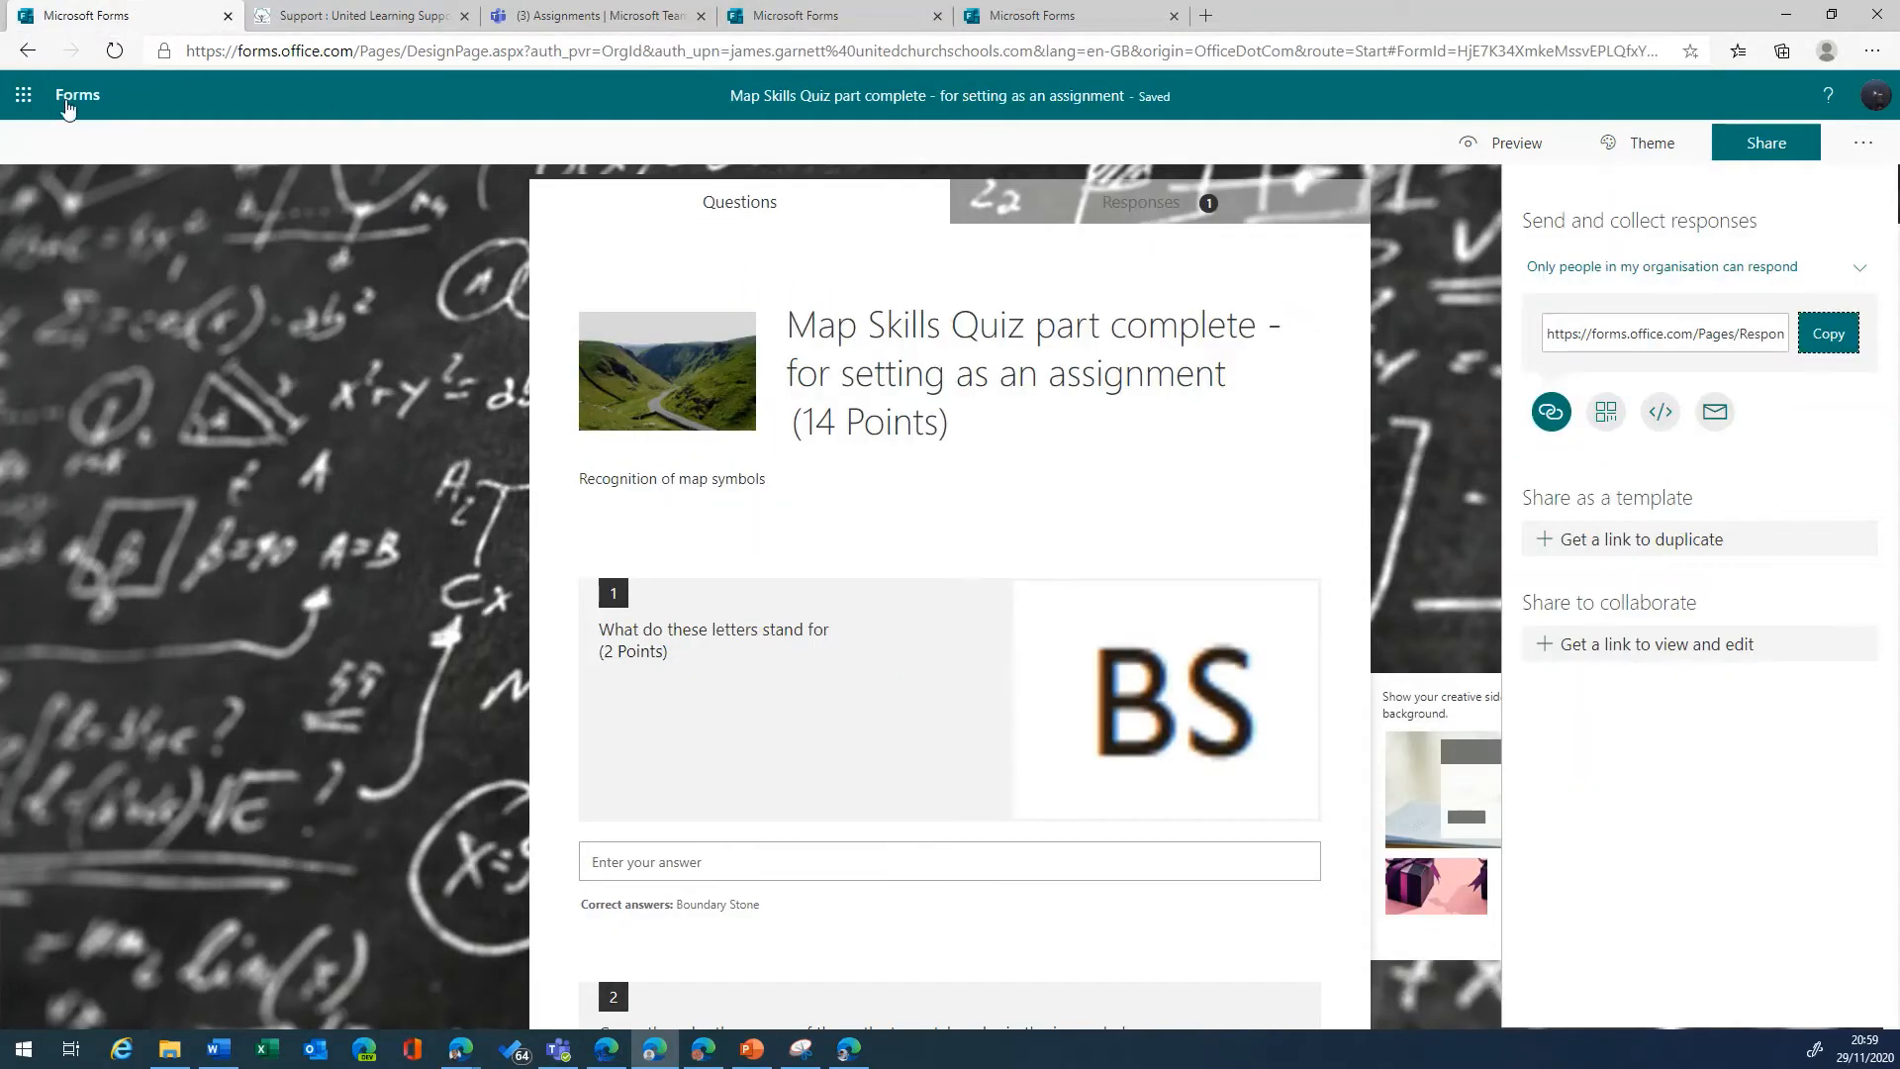
{"action": "left_click", "coordinate": [67, 99]}
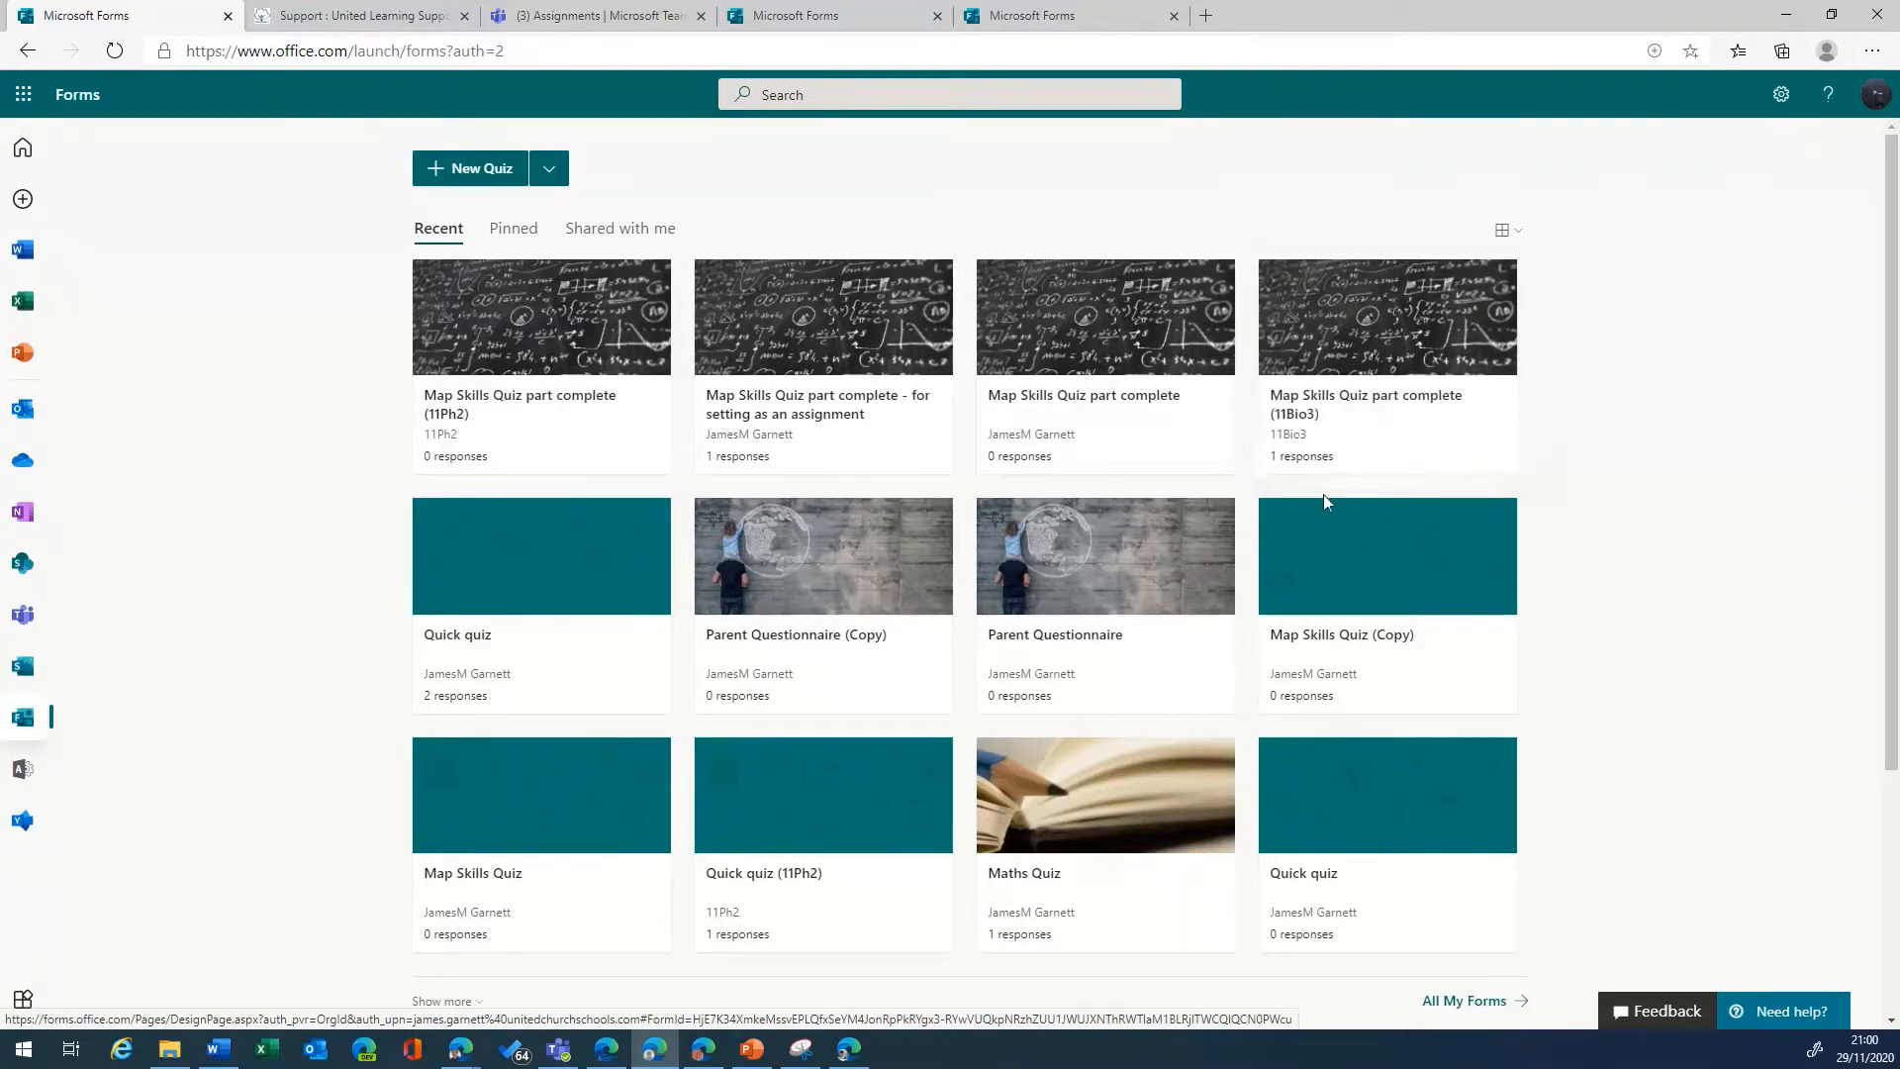
{"action": "left_click_drag", "start_coordinate": [1899, 179], "coordinate": [1898, 99]}
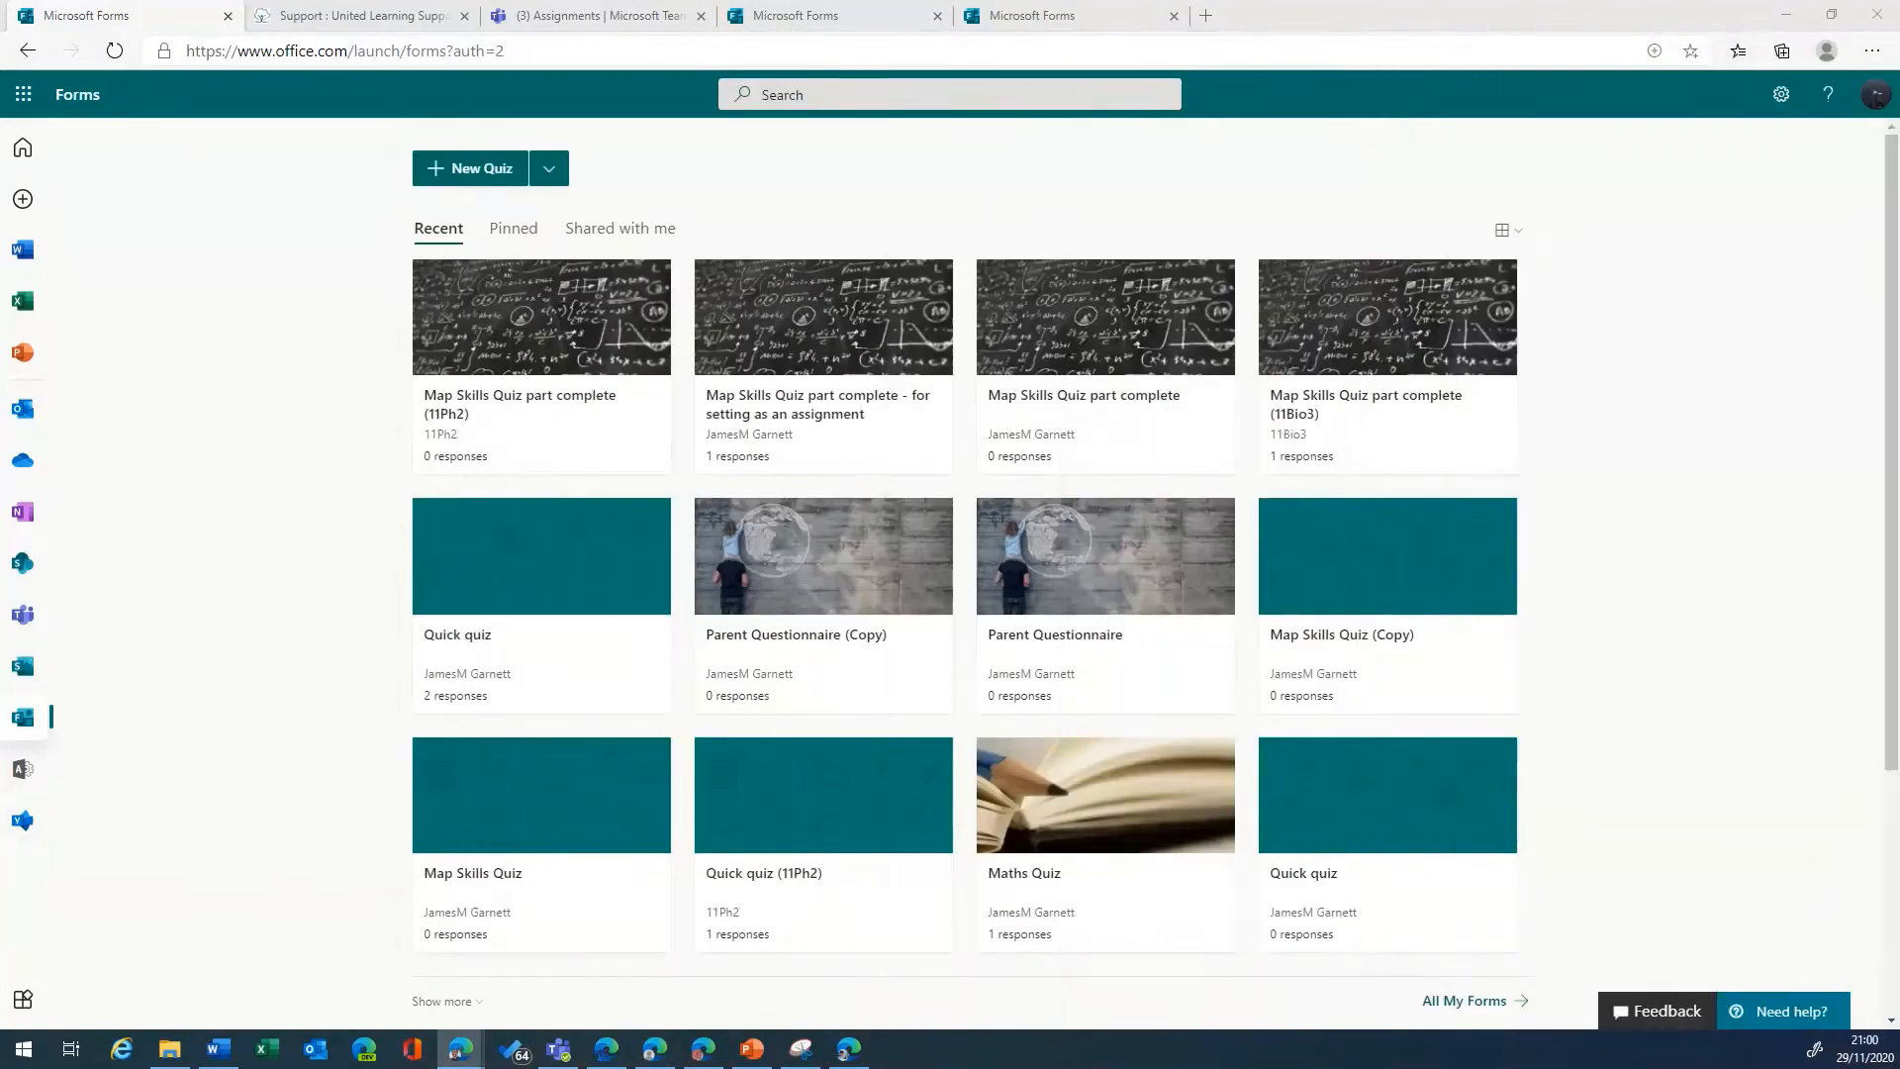
Step: Switch to the student's Teams window and open the quiz form from the "Map Skills Quiz part complete" assignment in Remote Lessons
{"action": "left_click", "coordinate": [703, 1048]}
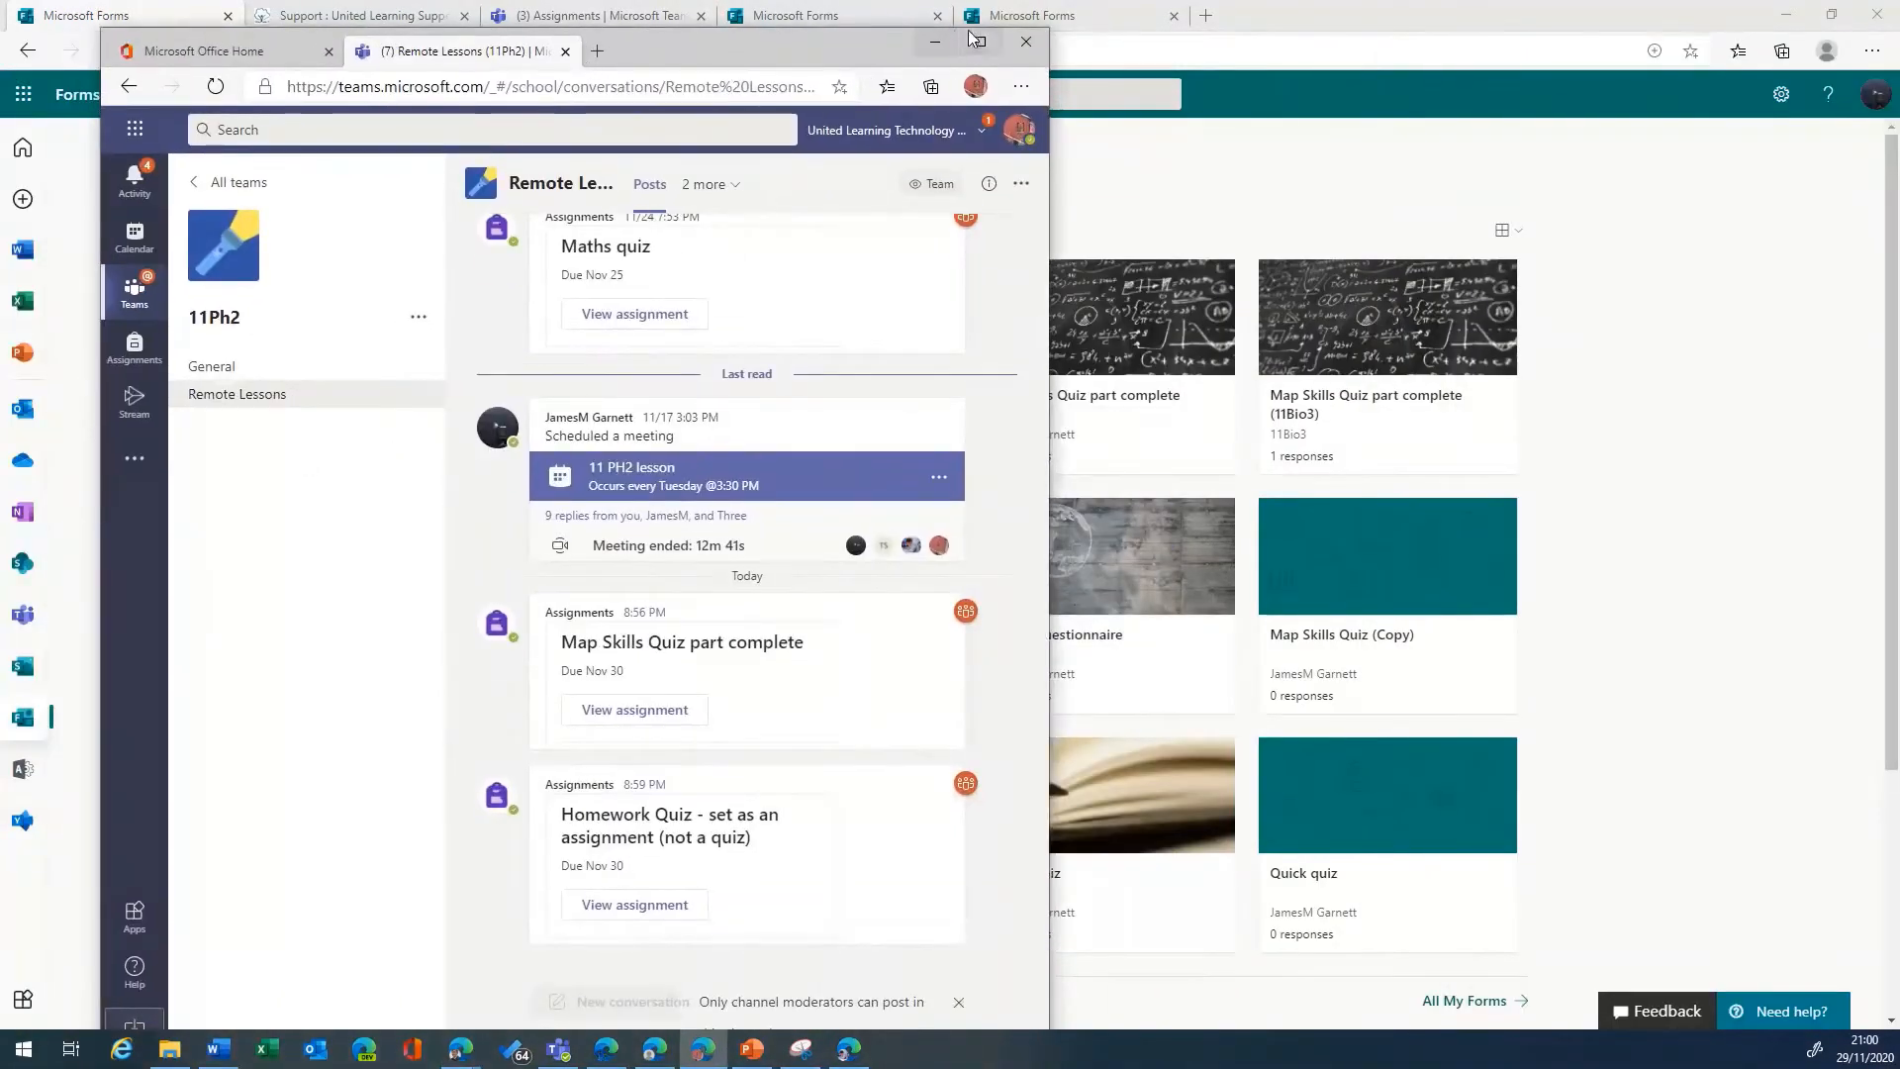
{"action": "left_click", "coordinate": [981, 41]}
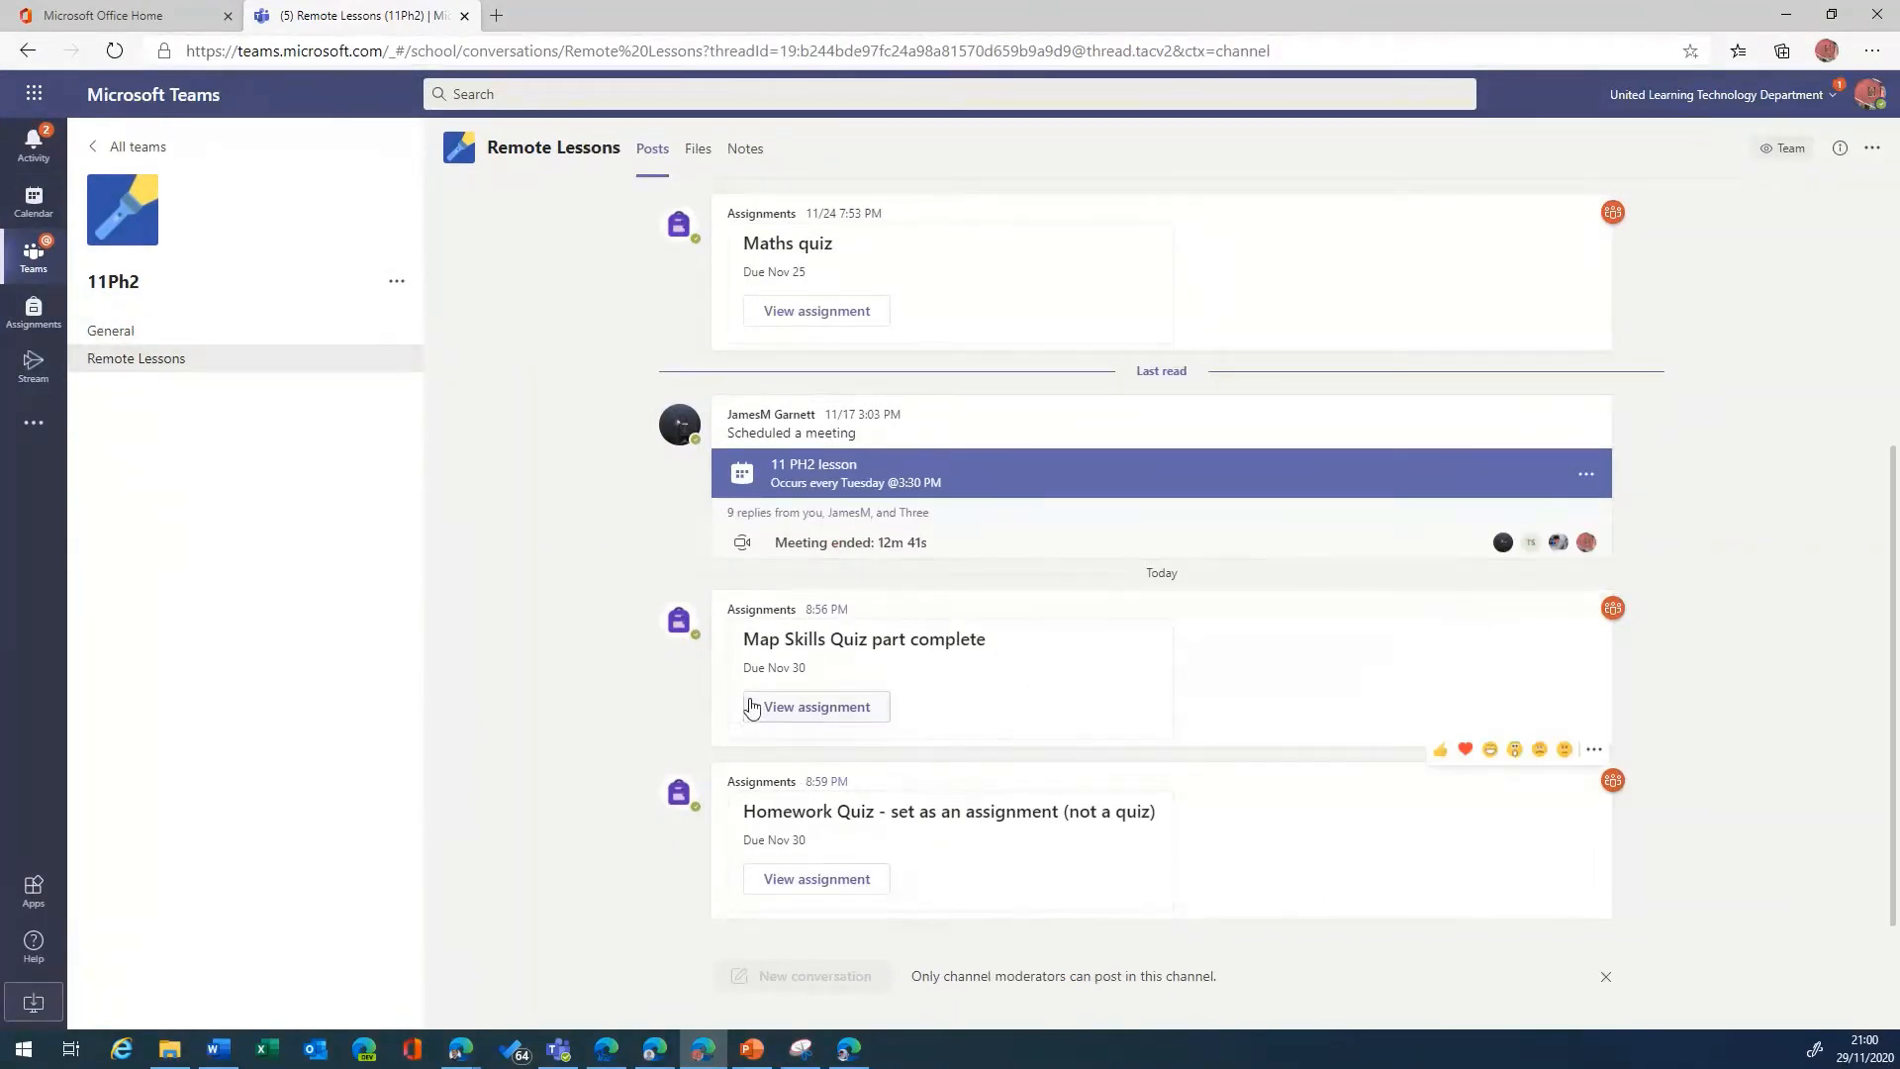
{"action": "left_click", "coordinate": [819, 712]}
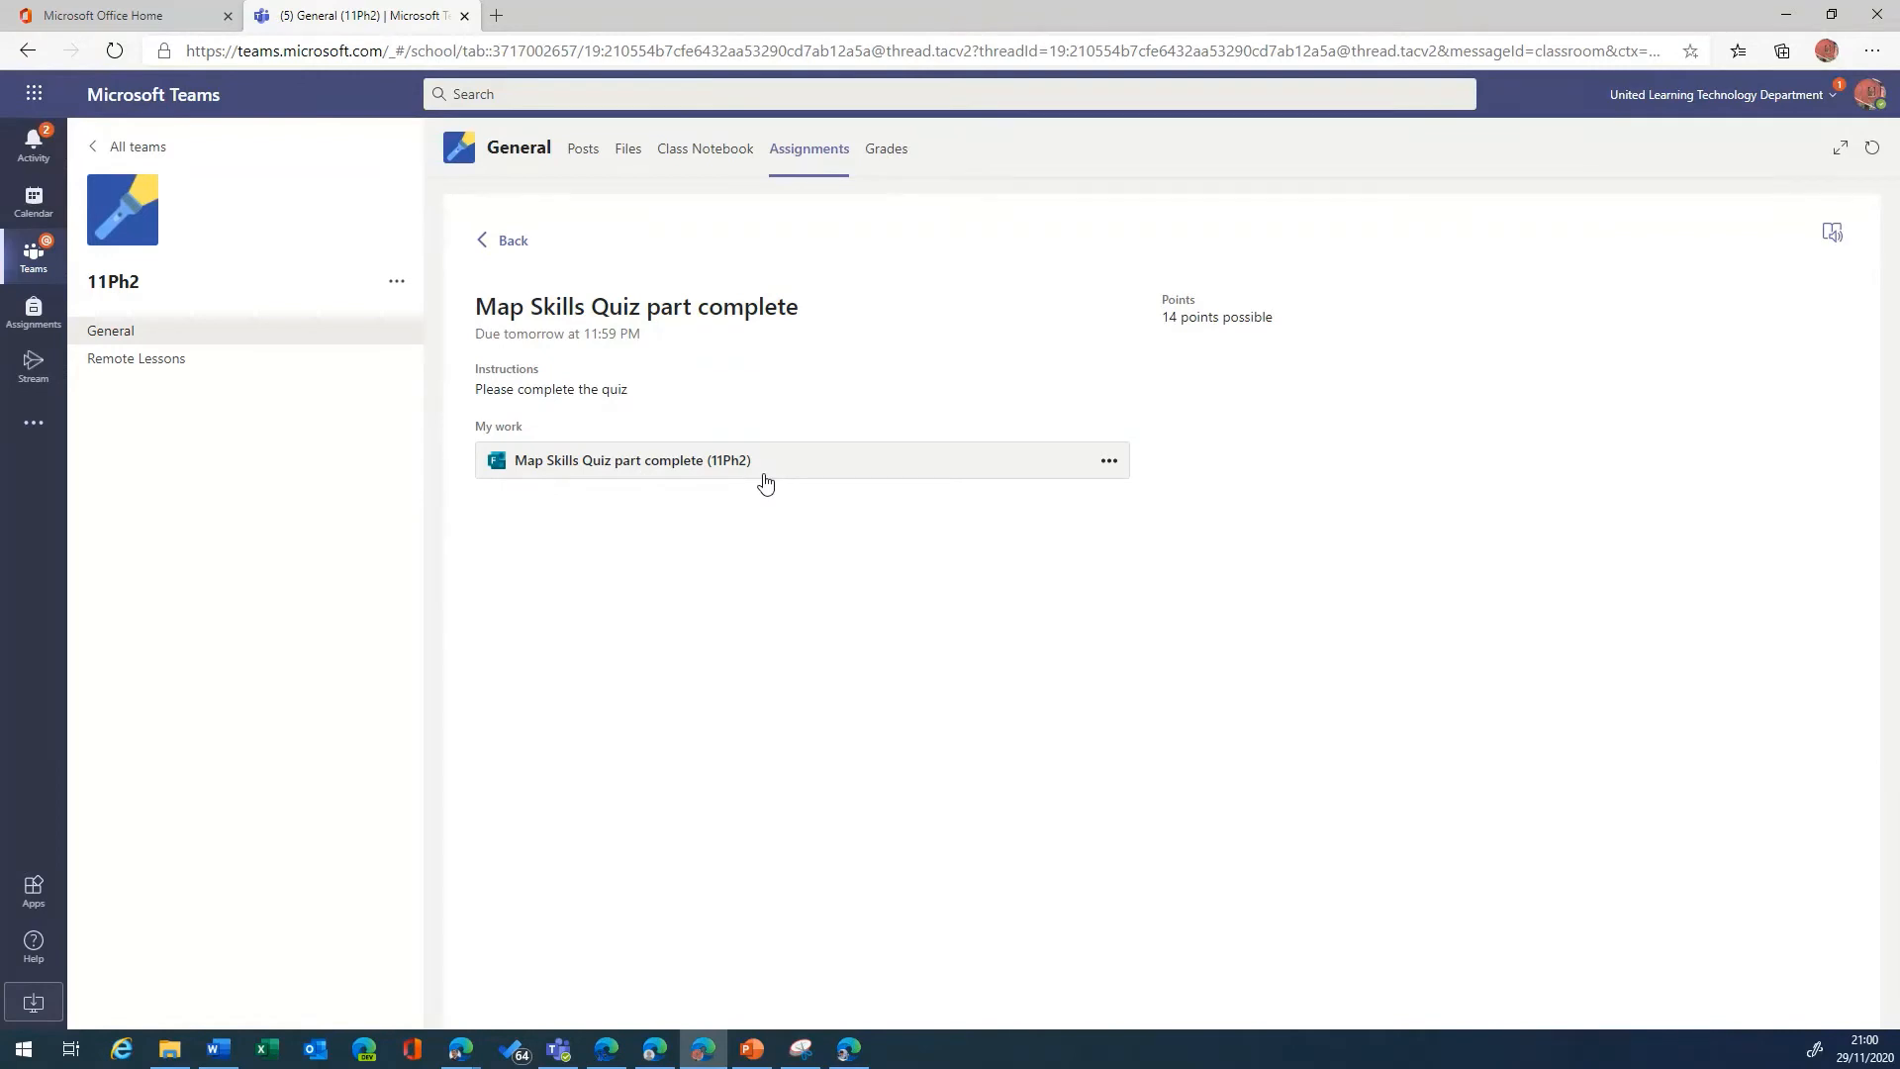
{"action": "left_click", "coordinate": [676, 467]}
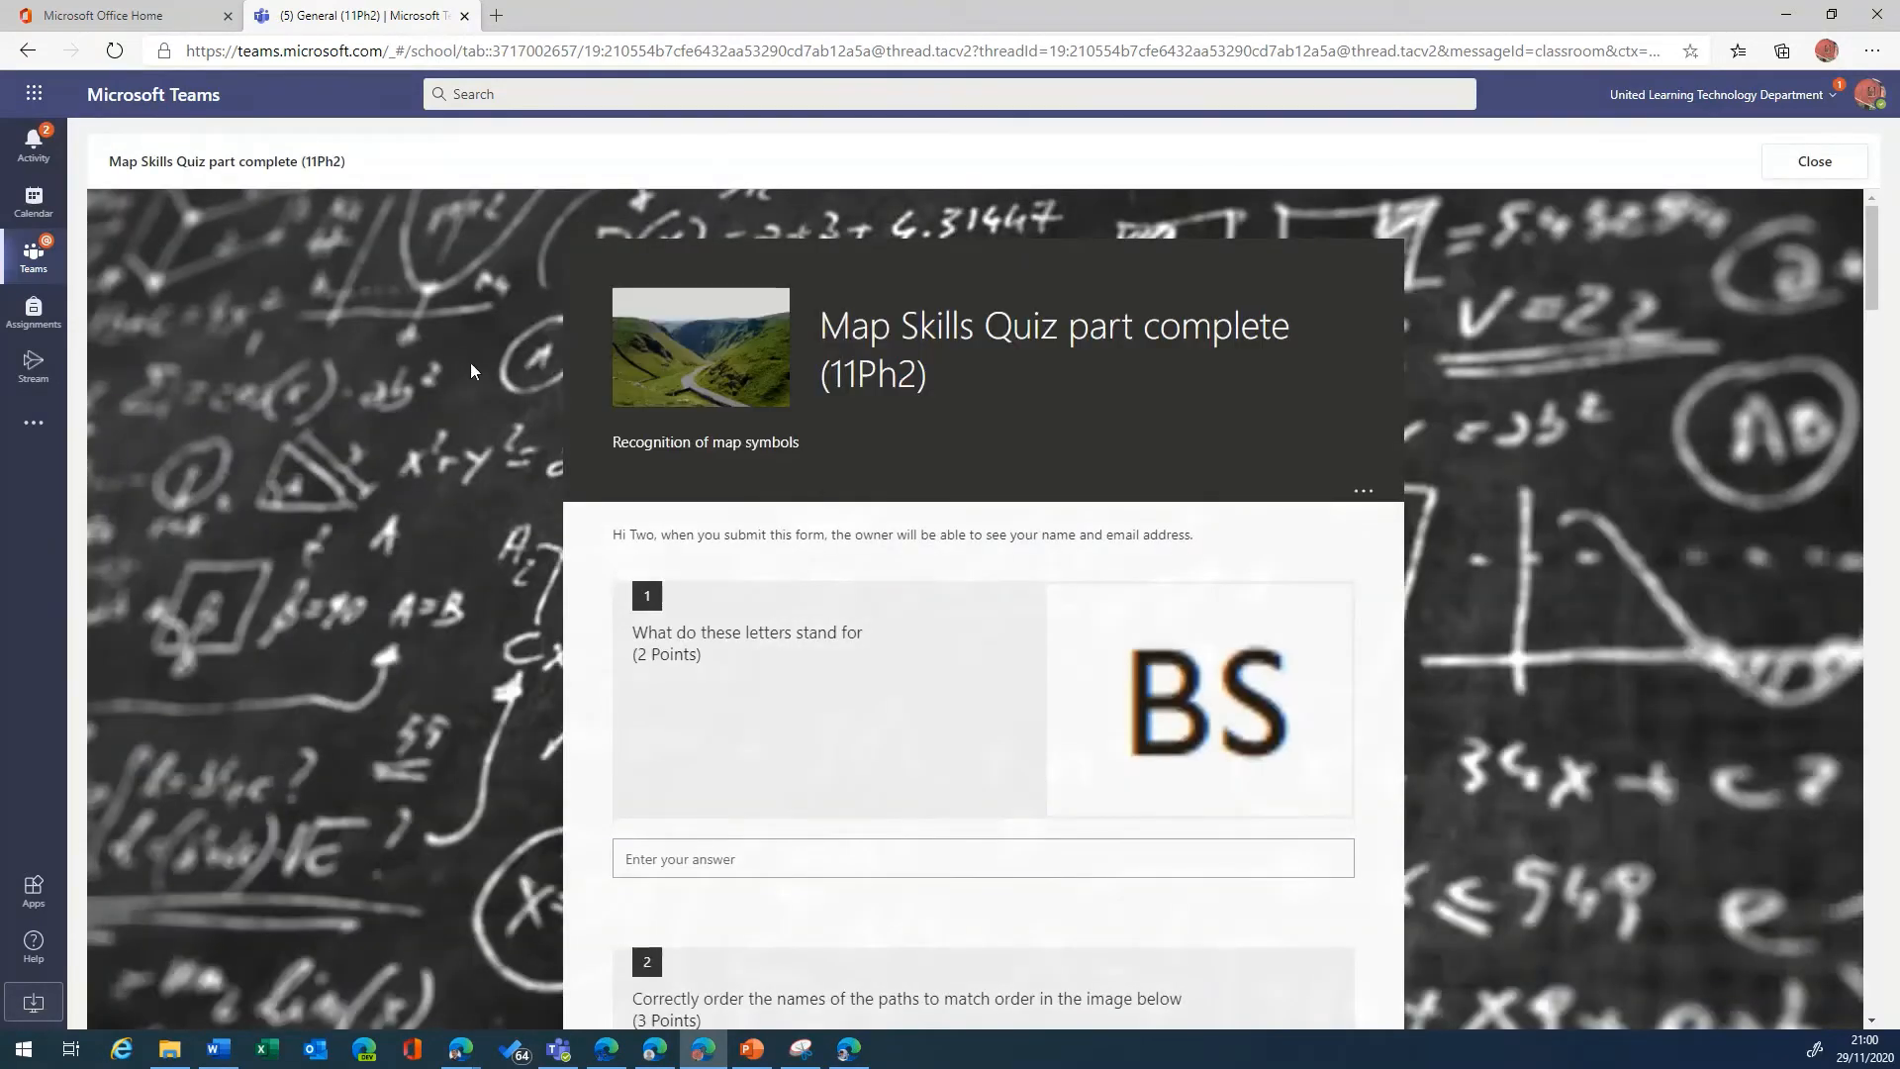
Step: Answer question 1 with "Boundary Stone" and order the paths in question 2 as Footpath, Permissive Footpath, Bridleway
{"action": "scroll", "coordinate": [742, 712], "scroll_direction": "down", "scroll_amount": 1}
{"action": "left_click", "coordinate": [720, 735]}
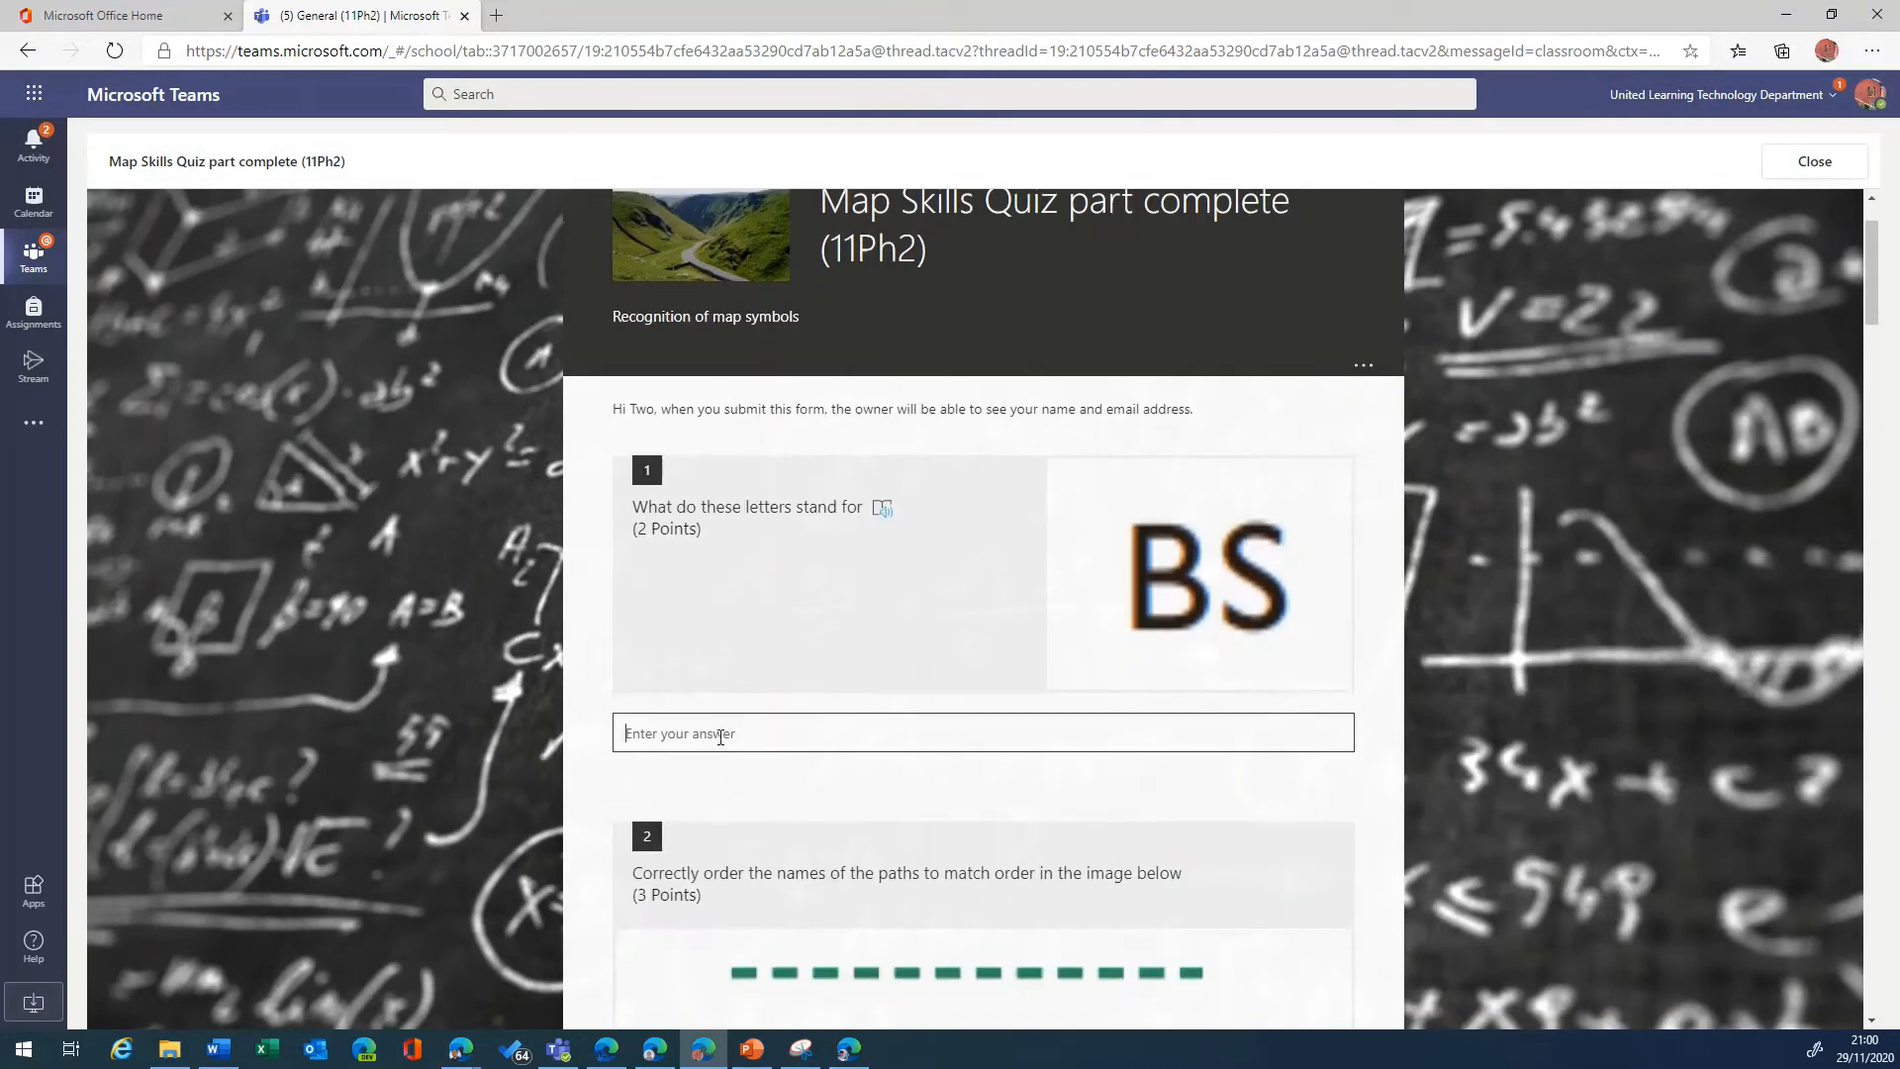
{"action": "type", "text": "Boundary Stone"}
{"action": "scroll", "coordinate": [772, 718], "scroll_direction": "down", "scroll_amount": 2}
{"action": "scroll", "coordinate": [774, 818], "scroll_direction": "down", "scroll_amount": 2}
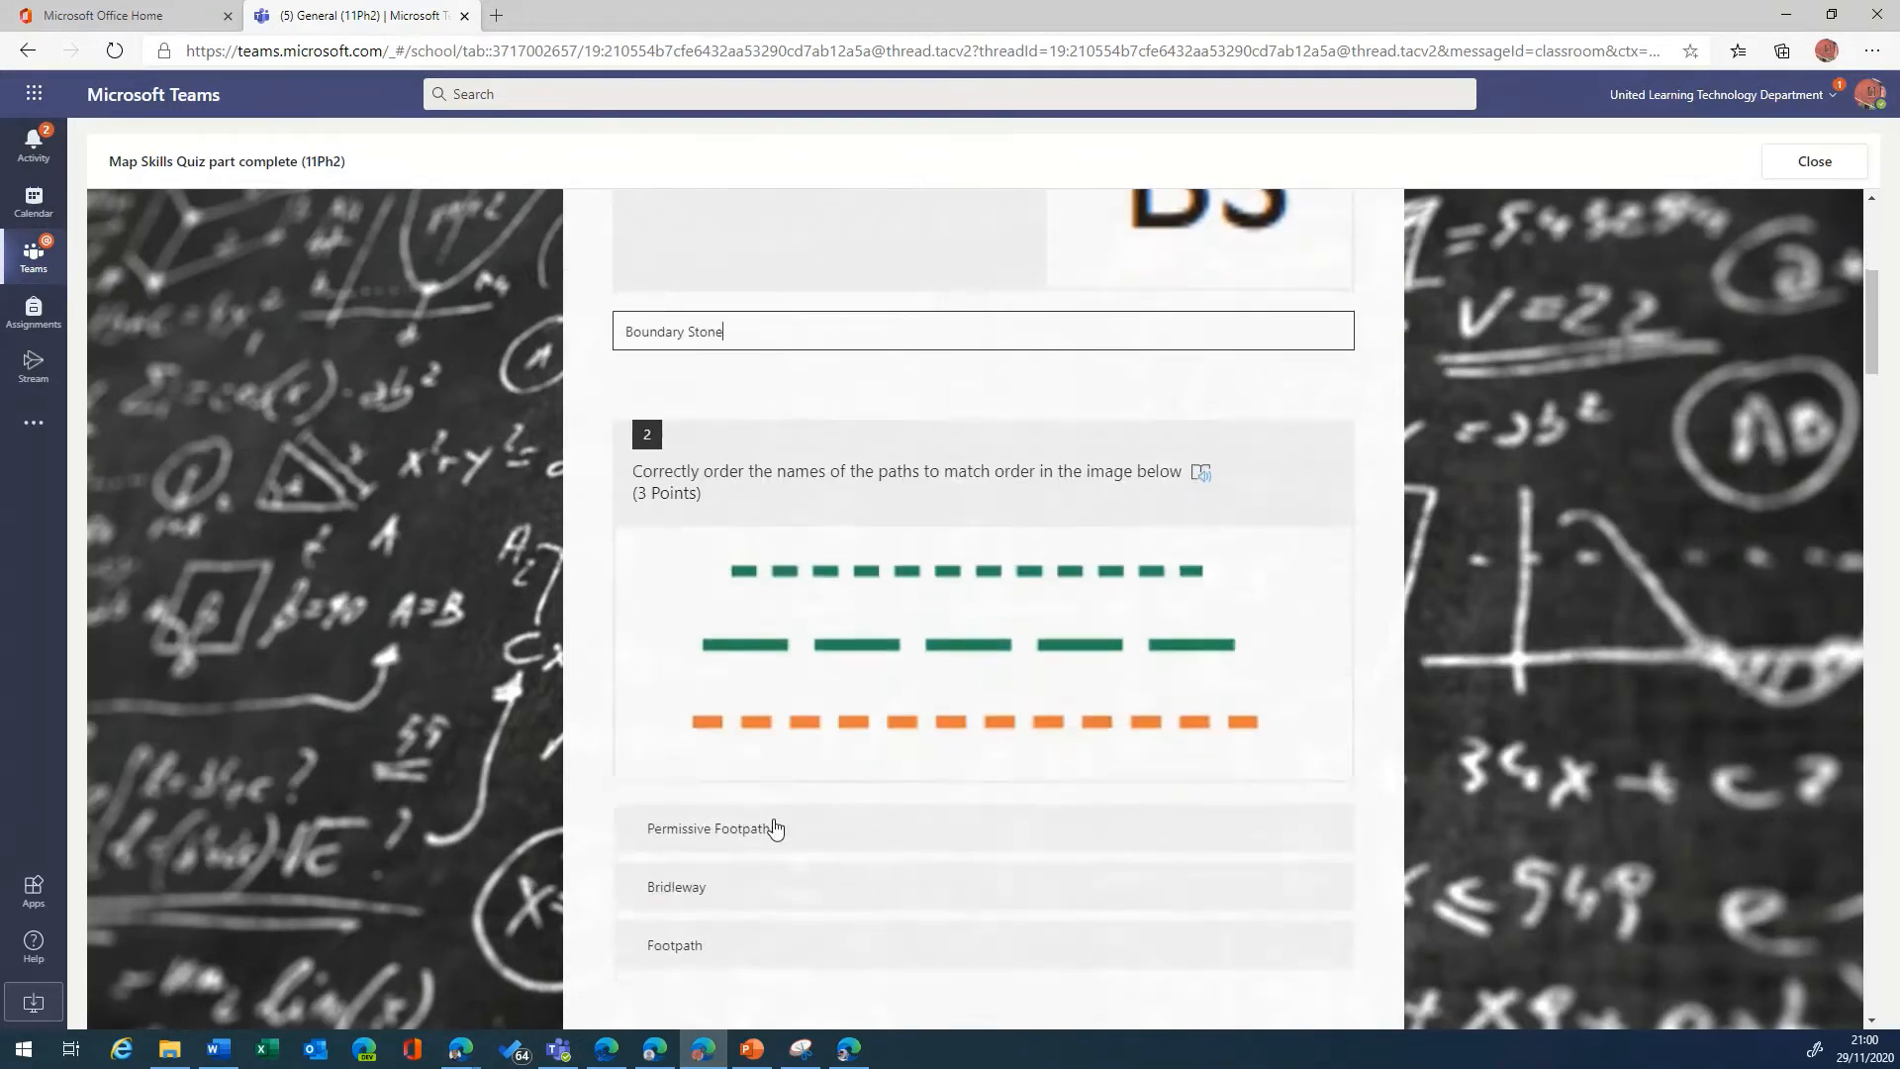
{"action": "left_click_drag", "start_coordinate": [721, 836], "coordinate": [719, 740]}
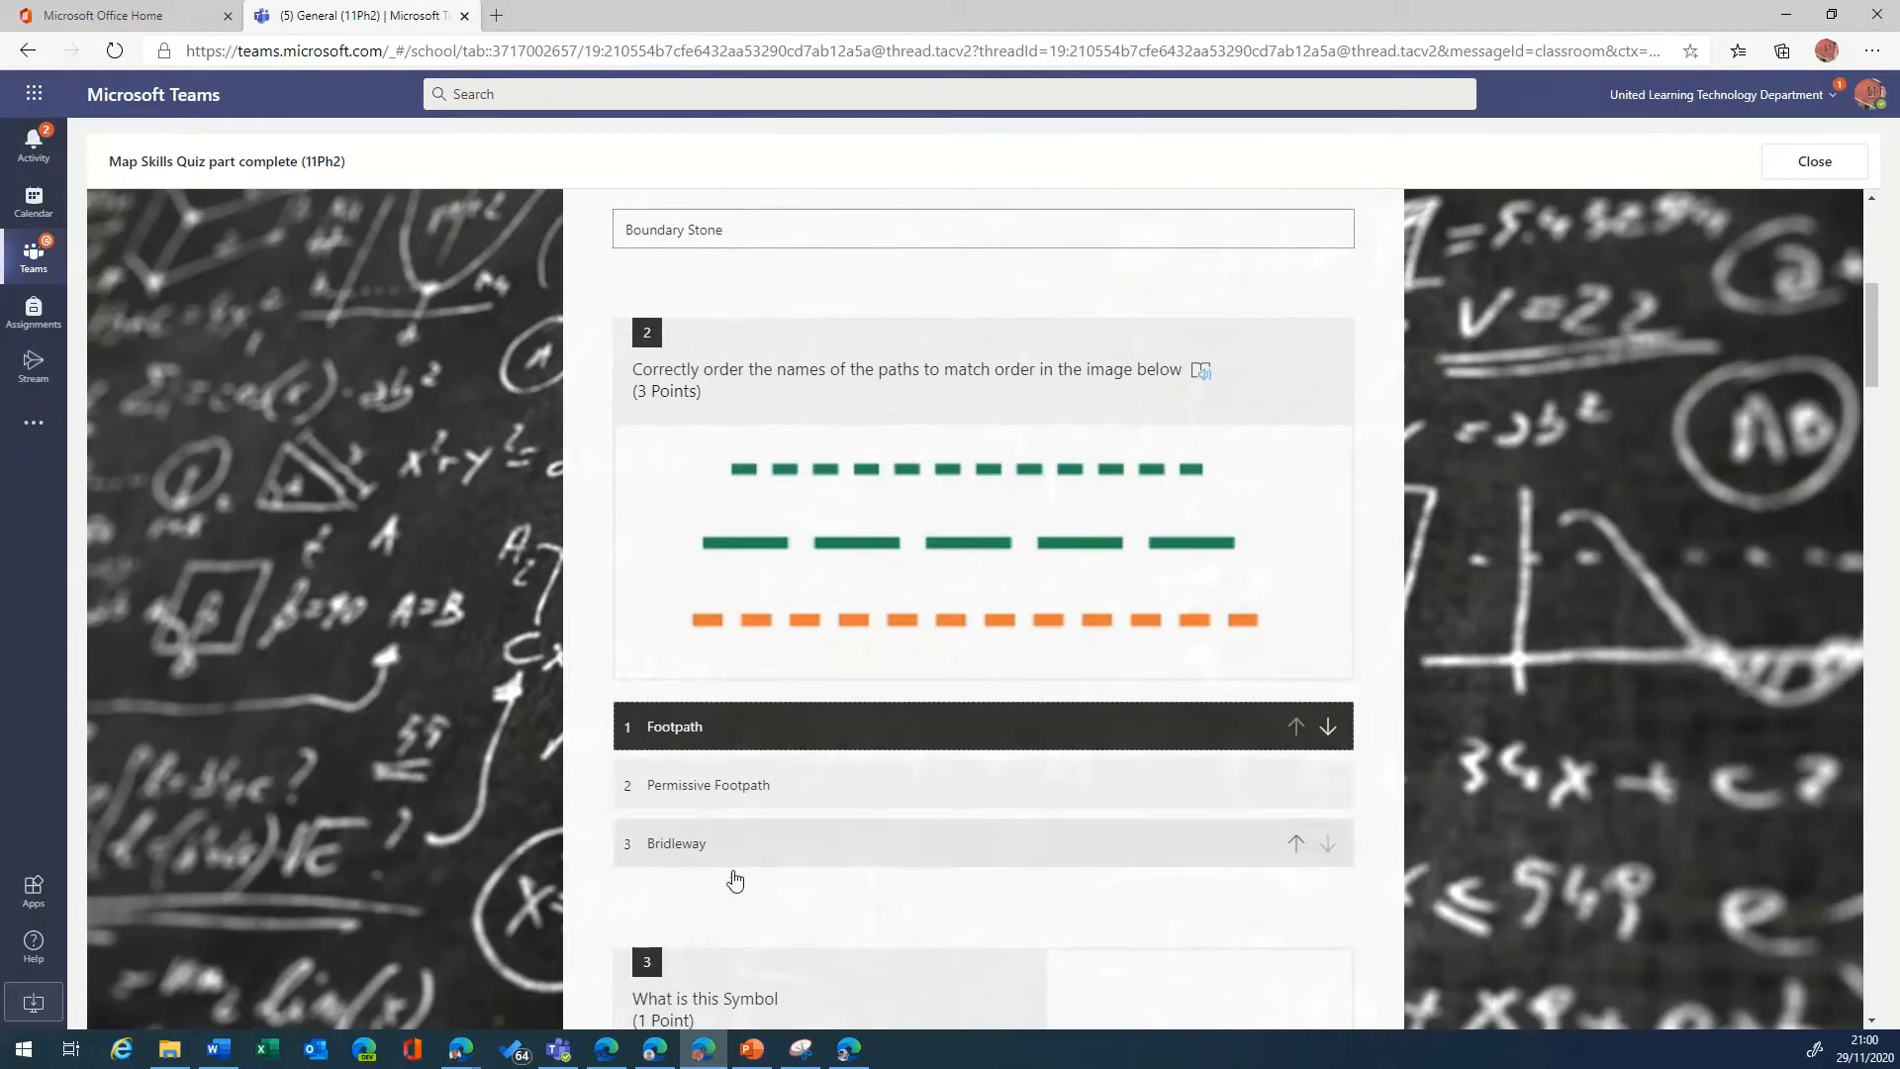
Step: Choose "Train Station" as the answer to questions 3 and 5, leaving the other symbol questions unanswered
{"action": "scroll", "coordinate": [777, 848], "scroll_direction": "down", "scroll_amount": 3}
{"action": "scroll", "coordinate": [783, 850], "scroll_direction": "down", "scroll_amount": 3}
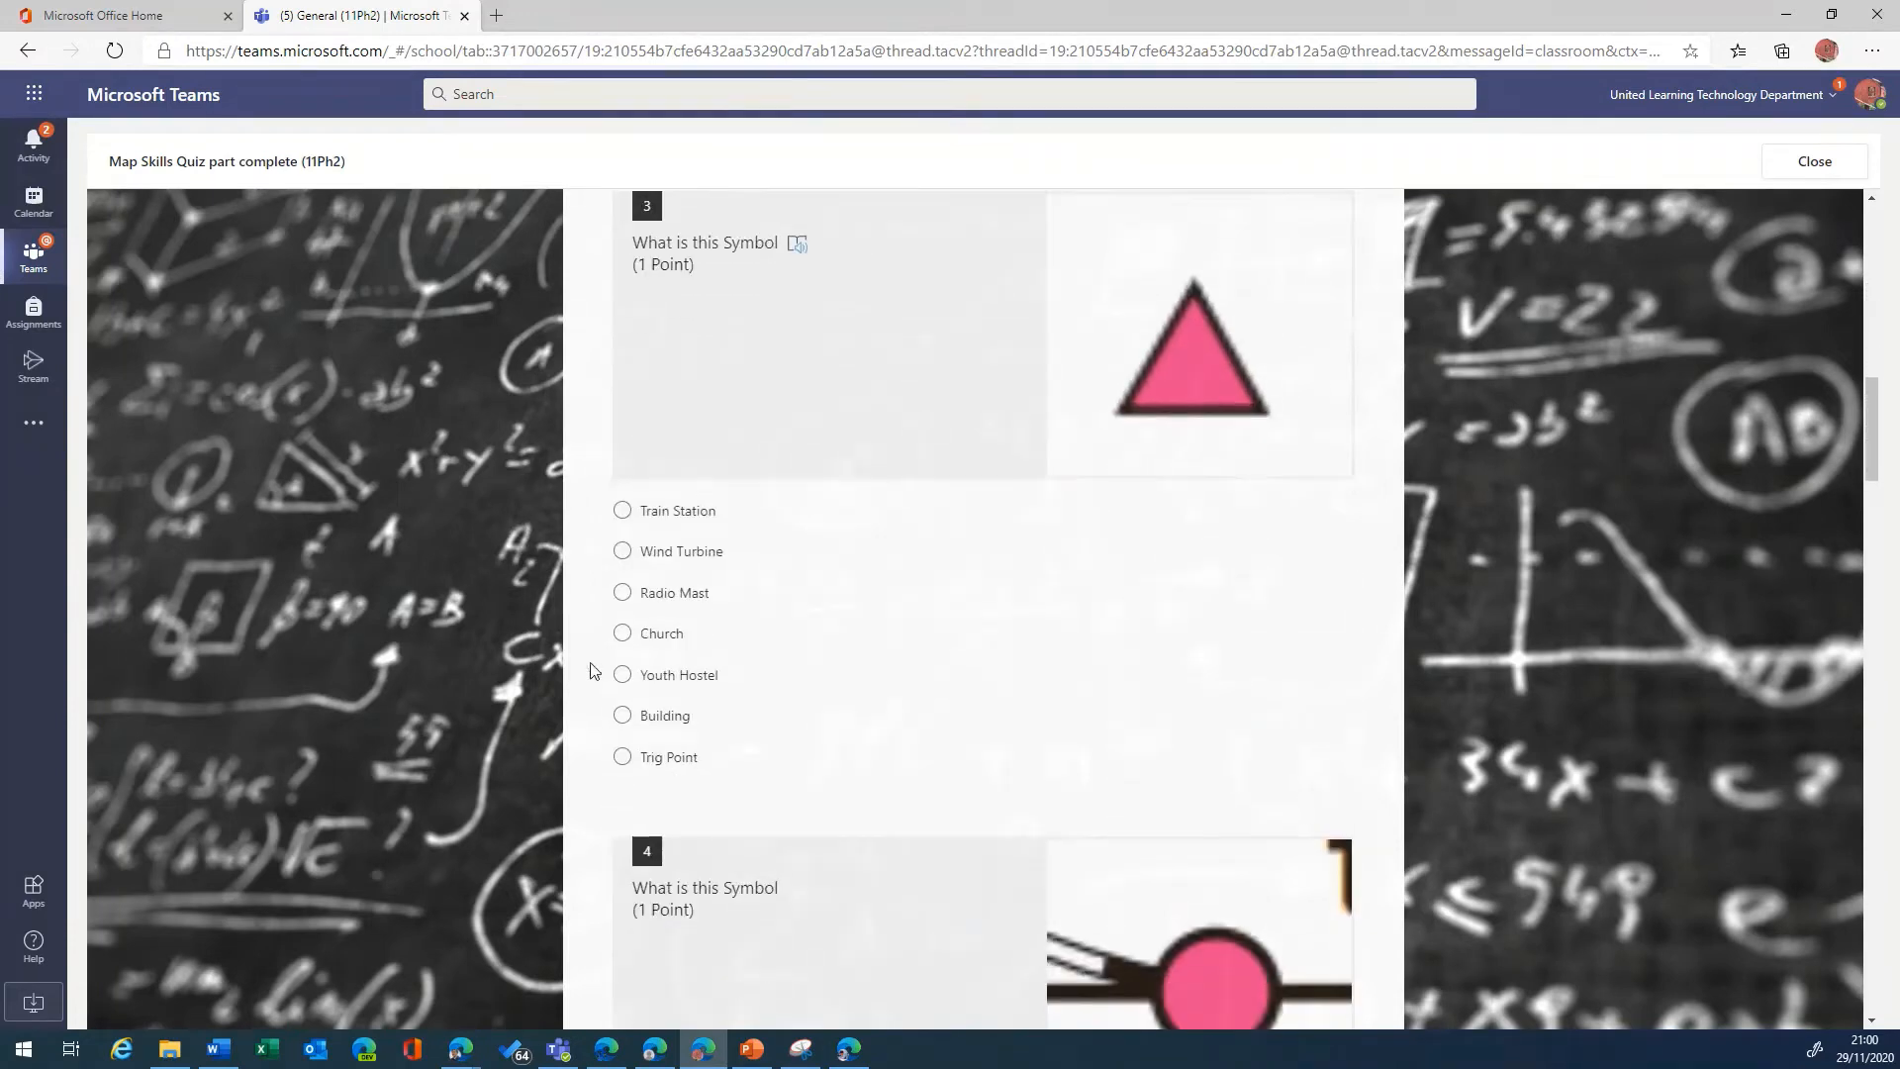
{"action": "left_click", "coordinate": [623, 513]}
{"action": "scroll", "coordinate": [693, 645], "scroll_direction": "down", "scroll_amount": 4}
{"action": "scroll", "coordinate": [643, 648], "scroll_direction": "down", "scroll_amount": 4}
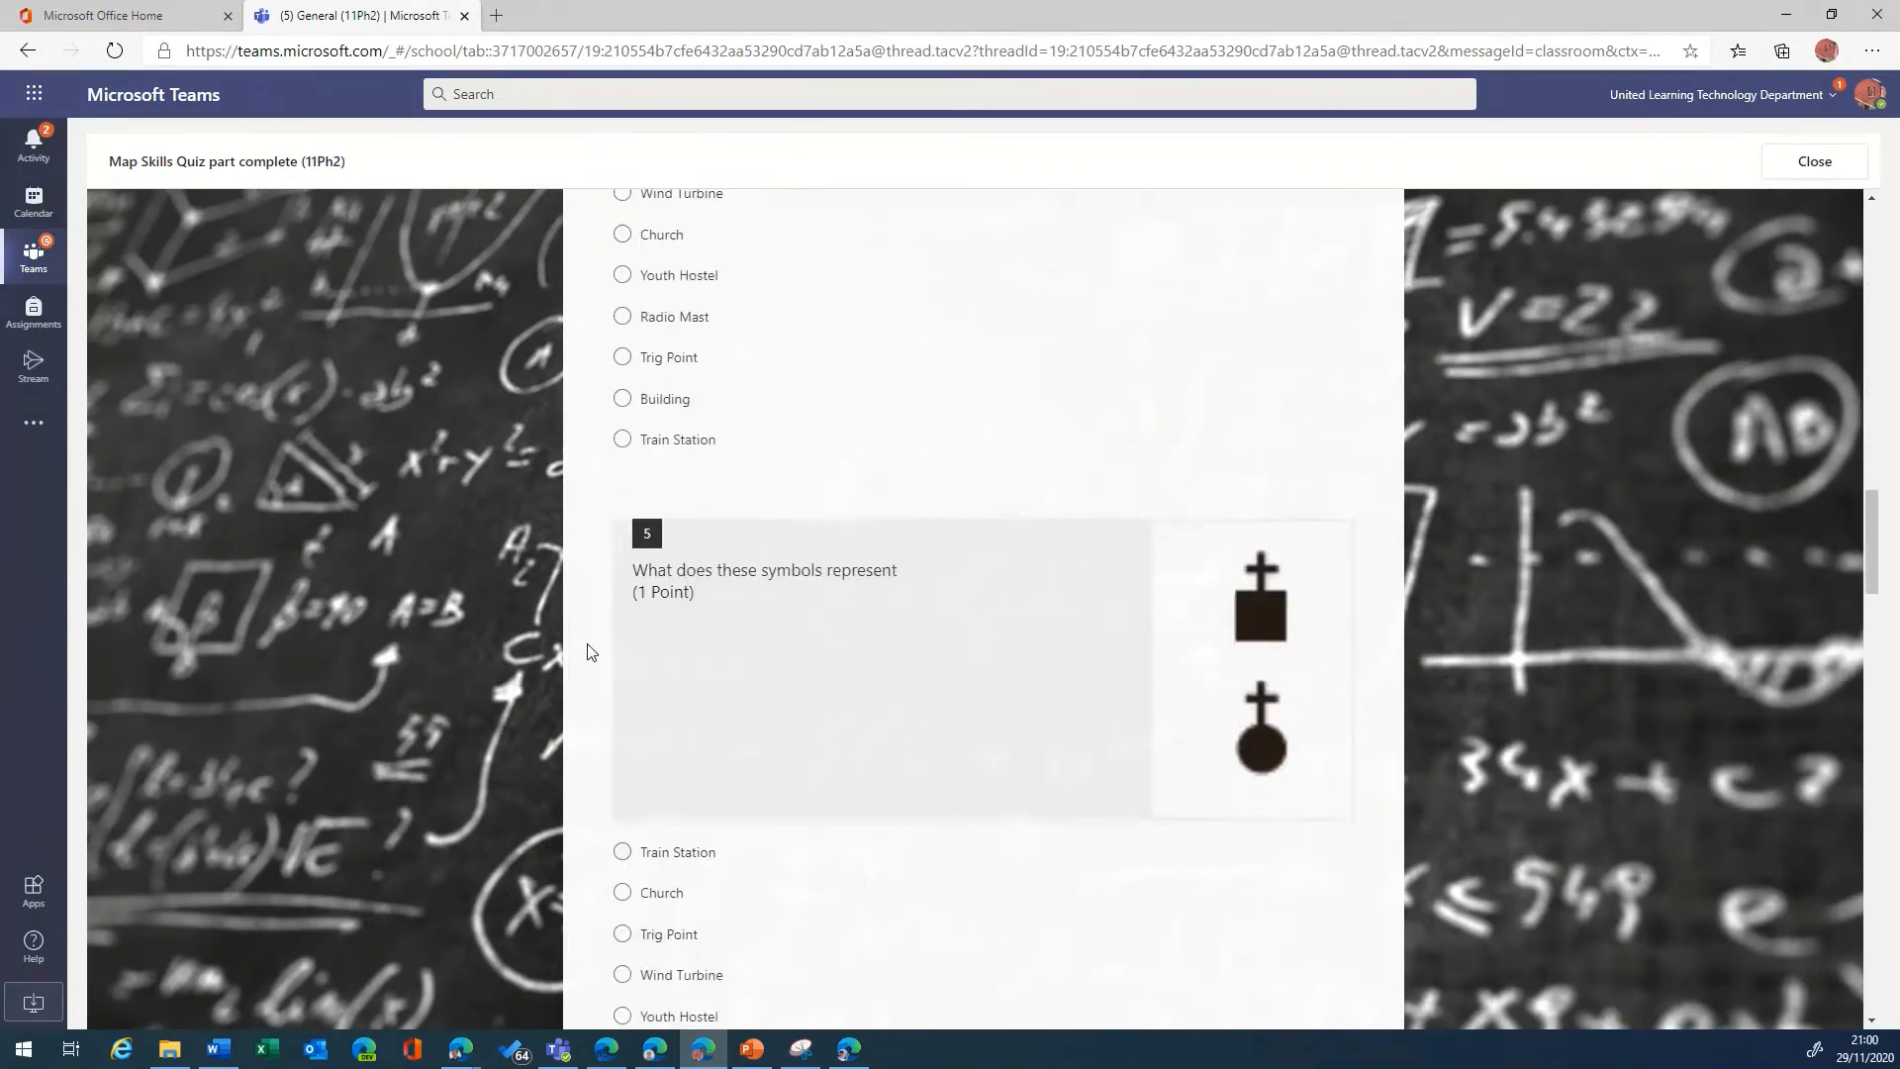
{"action": "left_click", "coordinate": [622, 848]}
{"action": "scroll", "coordinate": [644, 852], "scroll_direction": "down", "scroll_amount": 1}
{"action": "scroll", "coordinate": [650, 851], "scroll_direction": "down", "scroll_amount": 15}
{"action": "scroll", "coordinate": [648, 848], "scroll_direction": "down", "scroll_amount": 10}
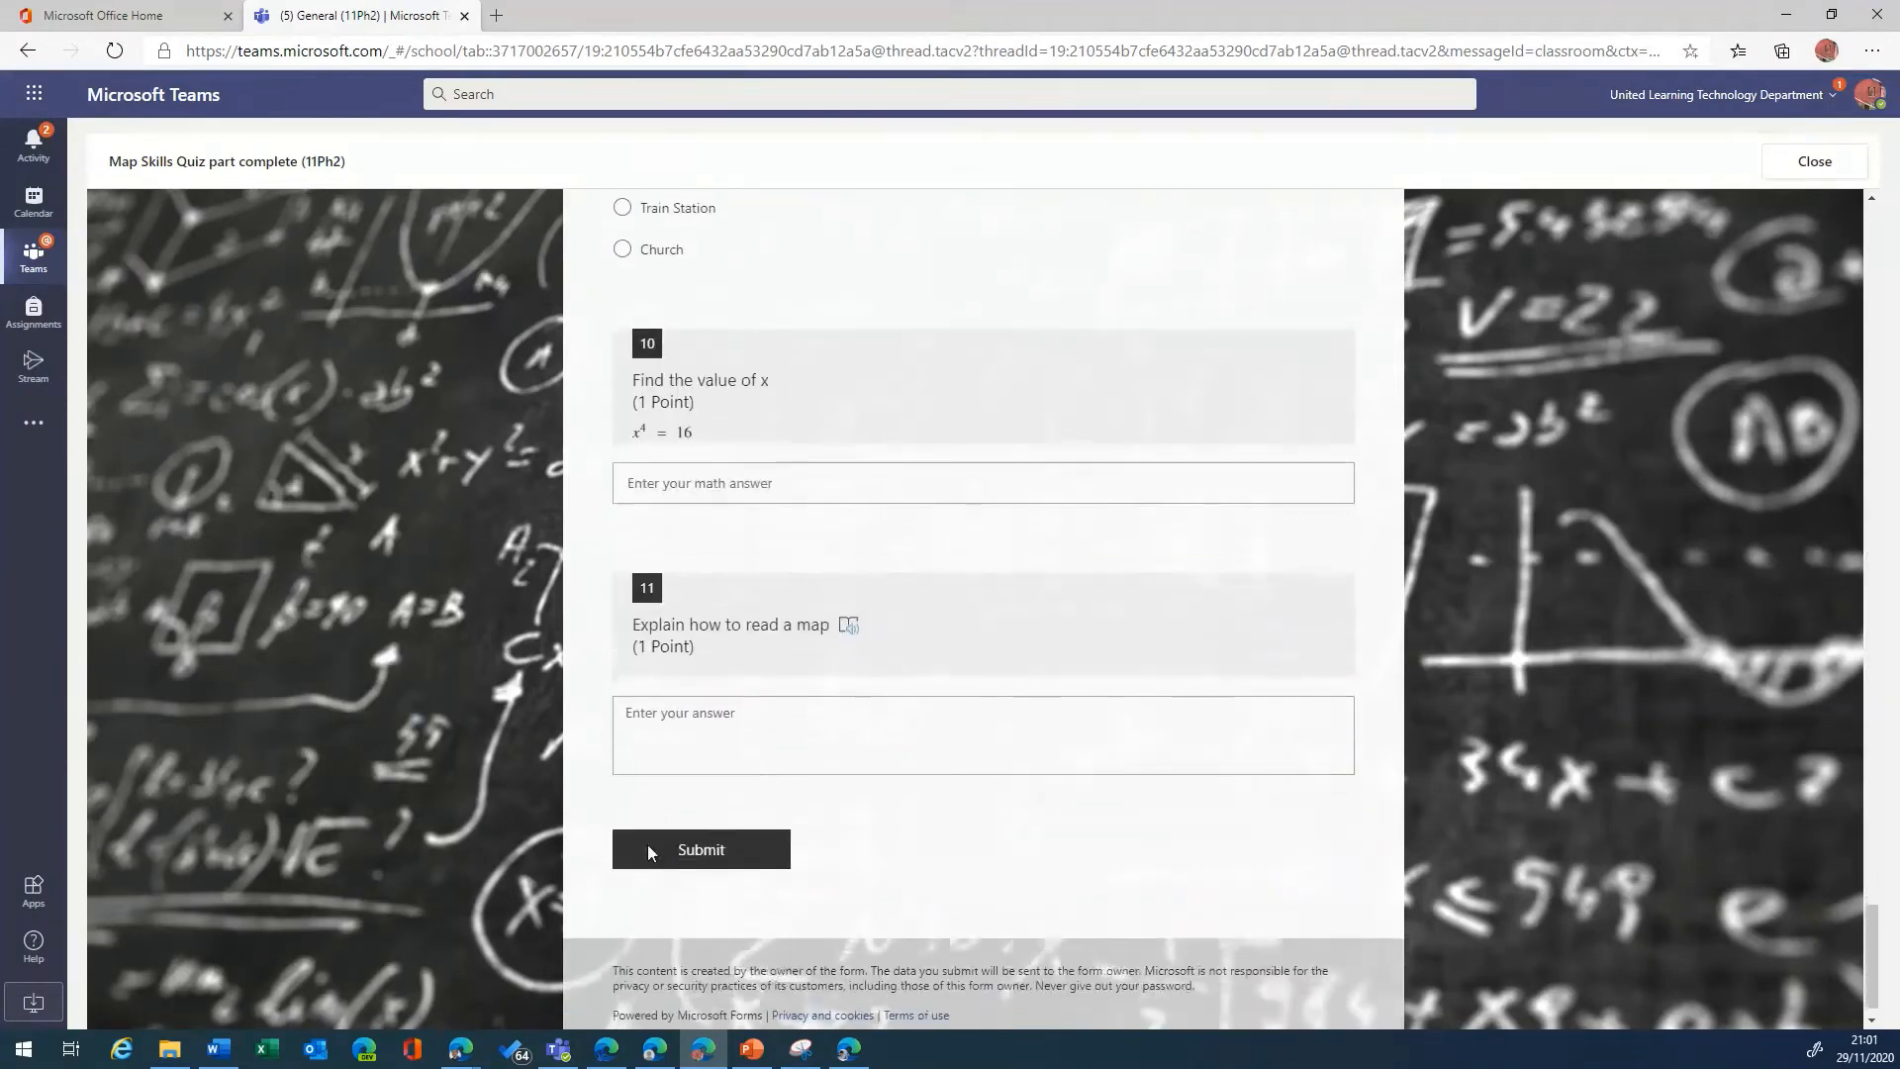
Step: Answer question 10 with 2 and question 11 with "You need to wear glasses", and submit the quiz
{"action": "left_click", "coordinate": [701, 460]}
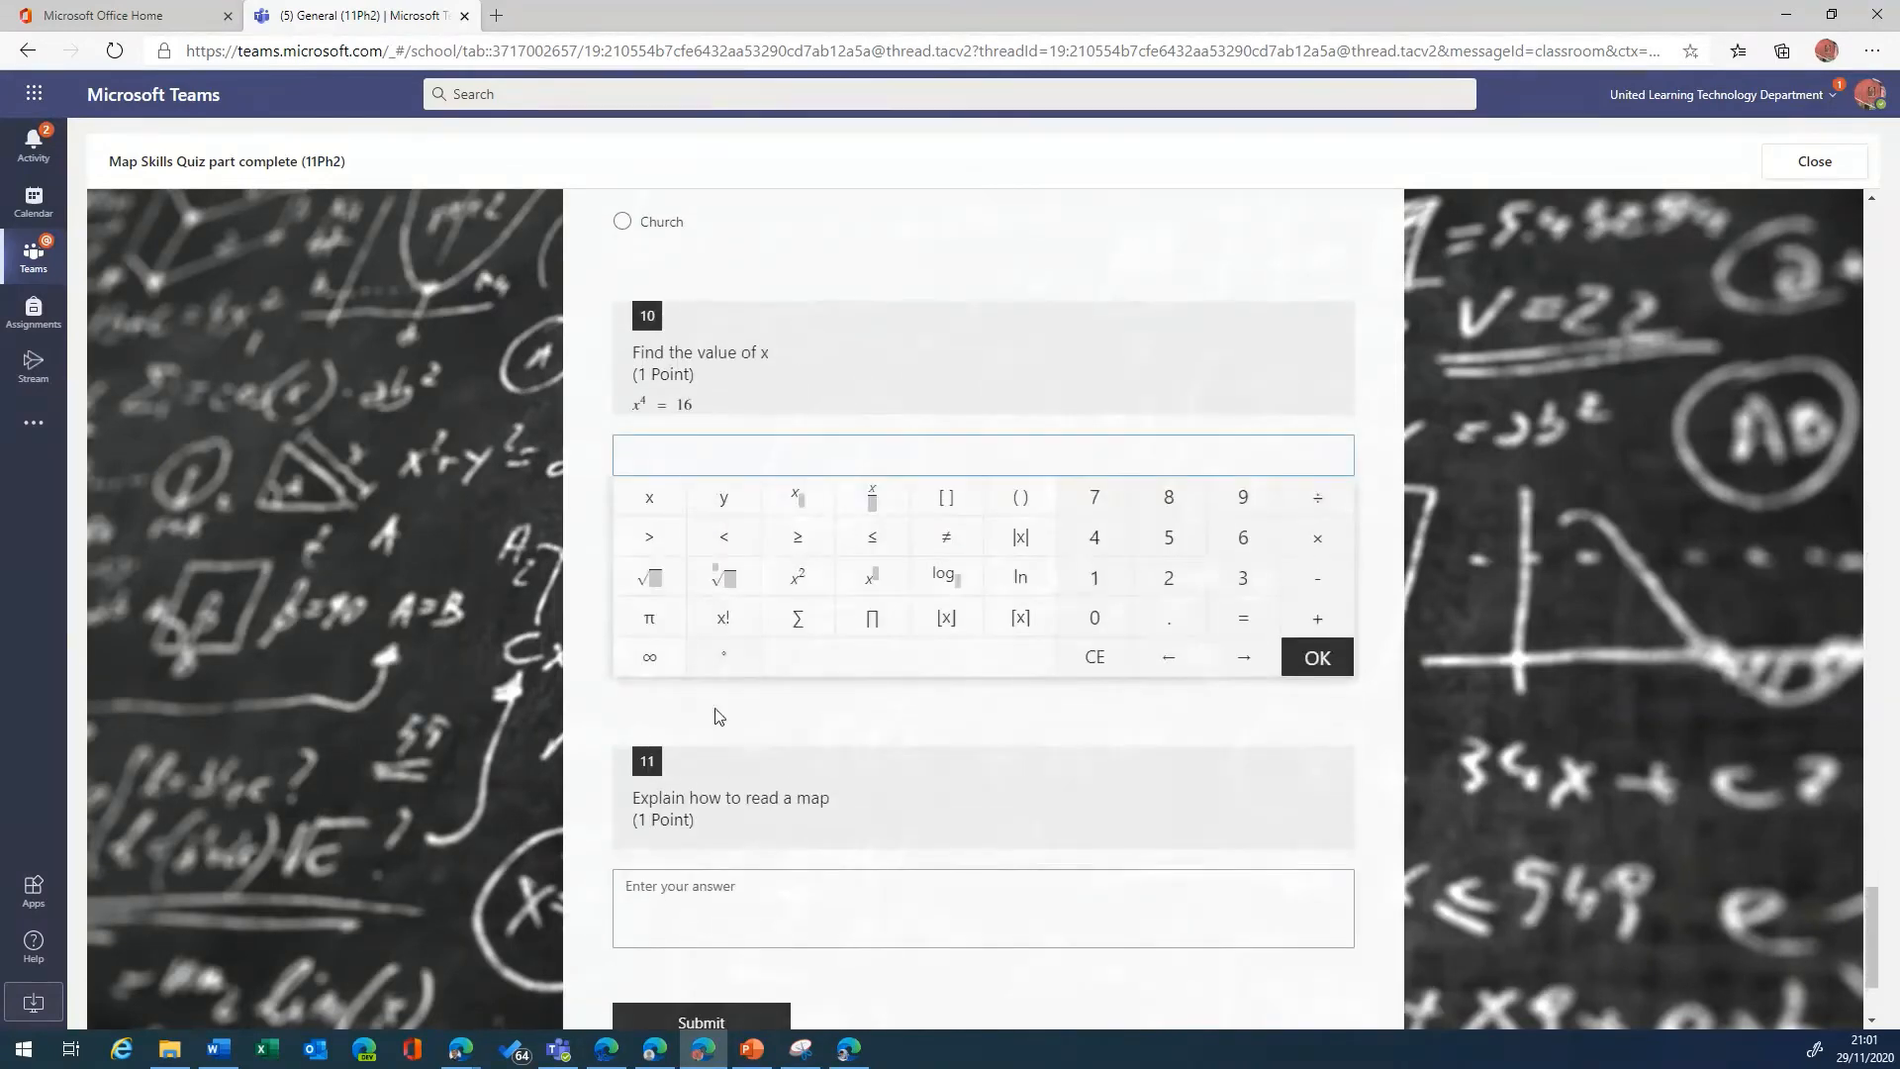
{"action": "left_click", "coordinate": [1176, 587]}
{"action": "left_click", "coordinate": [827, 906]}
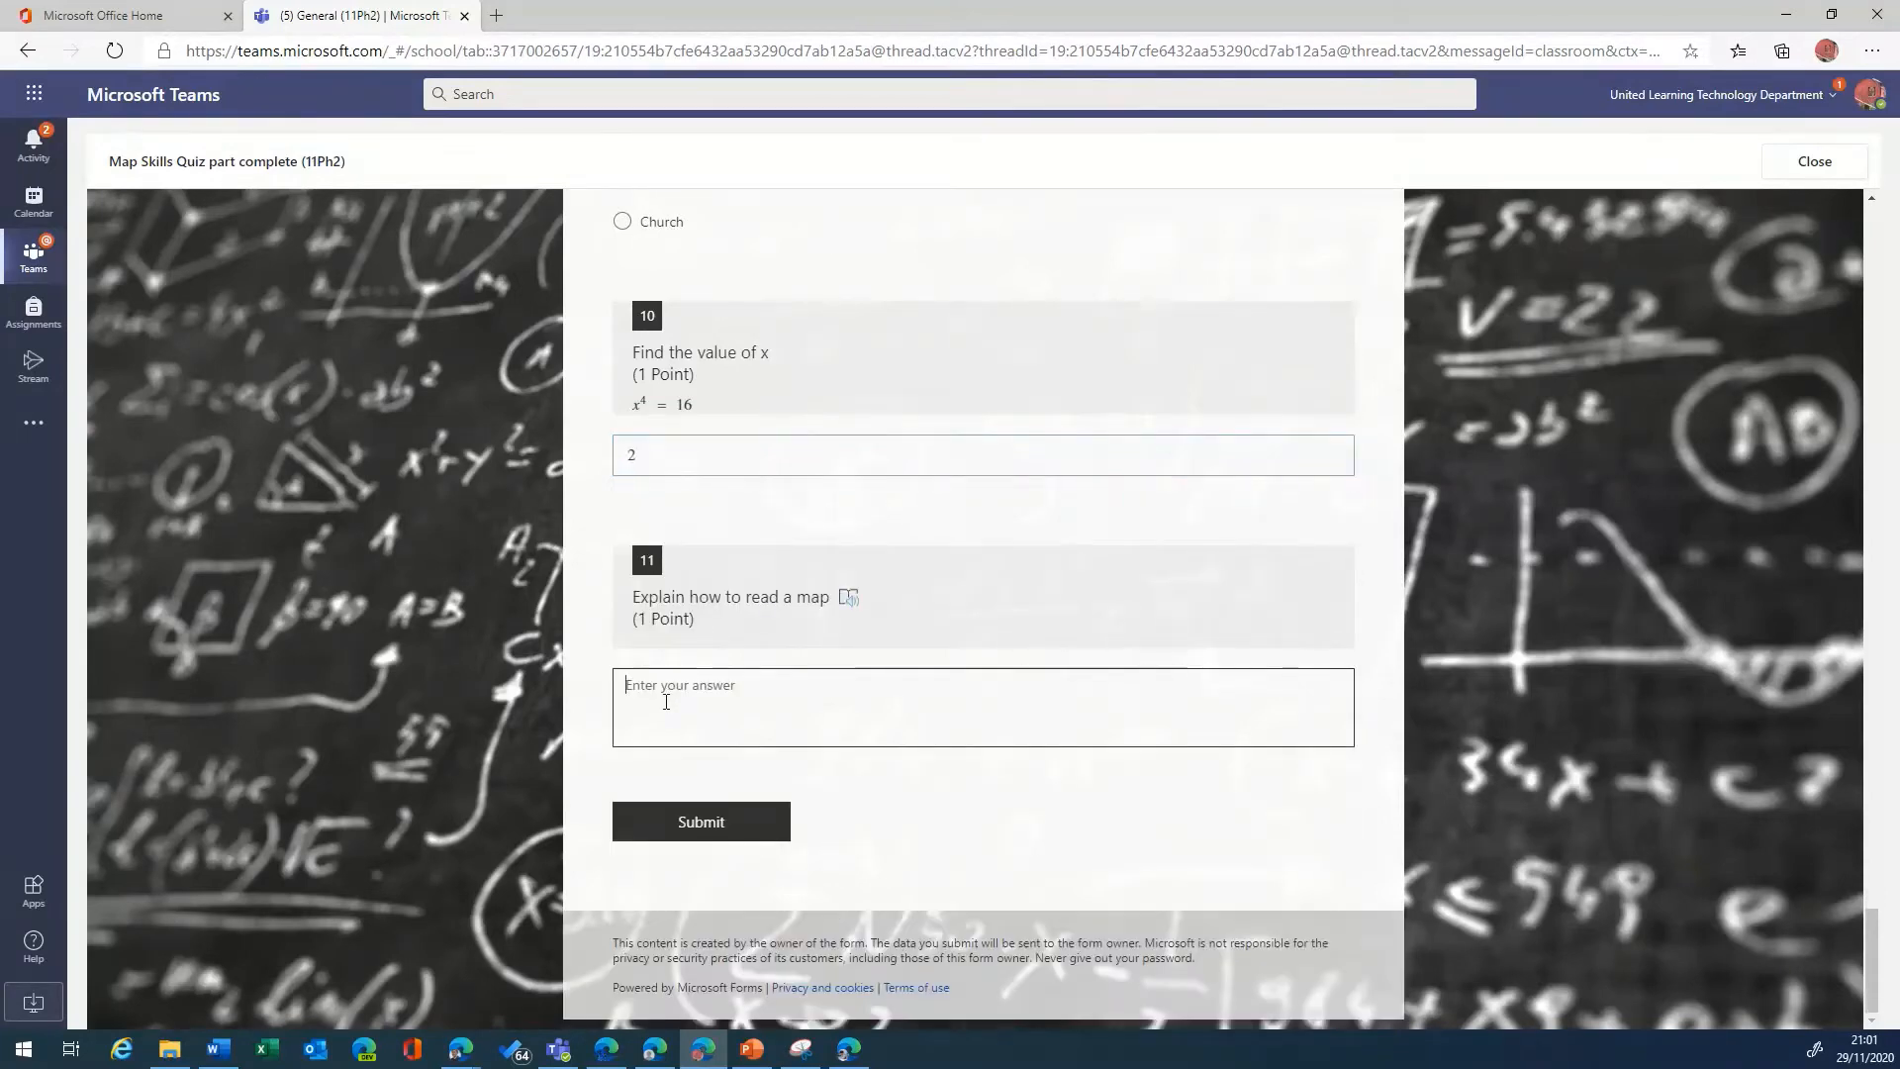
{"action": "type", "text": "You need to wear glasses"}
{"action": "left_click", "coordinate": [690, 836]}
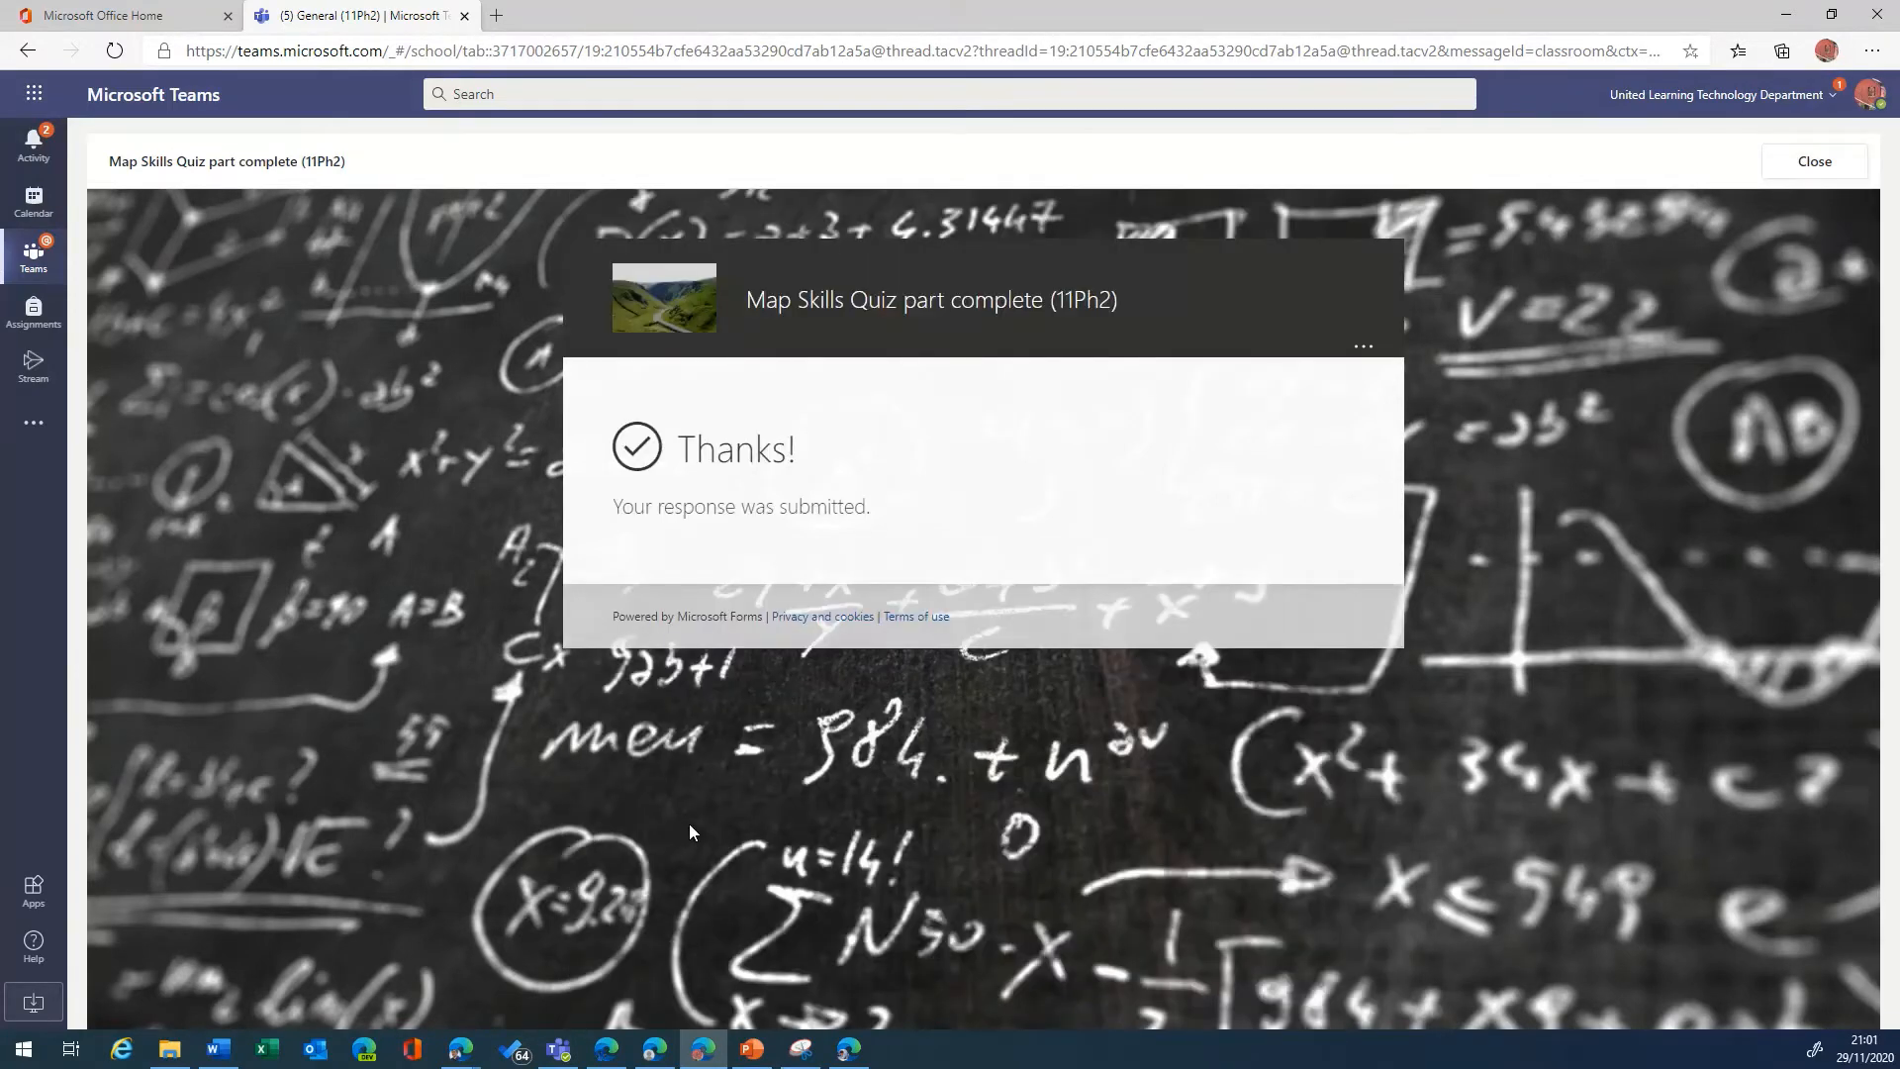
Step: Close the submitted quiz and return to the posts in the Remote Lessons channel
{"action": "left_click", "coordinate": [1814, 161]}
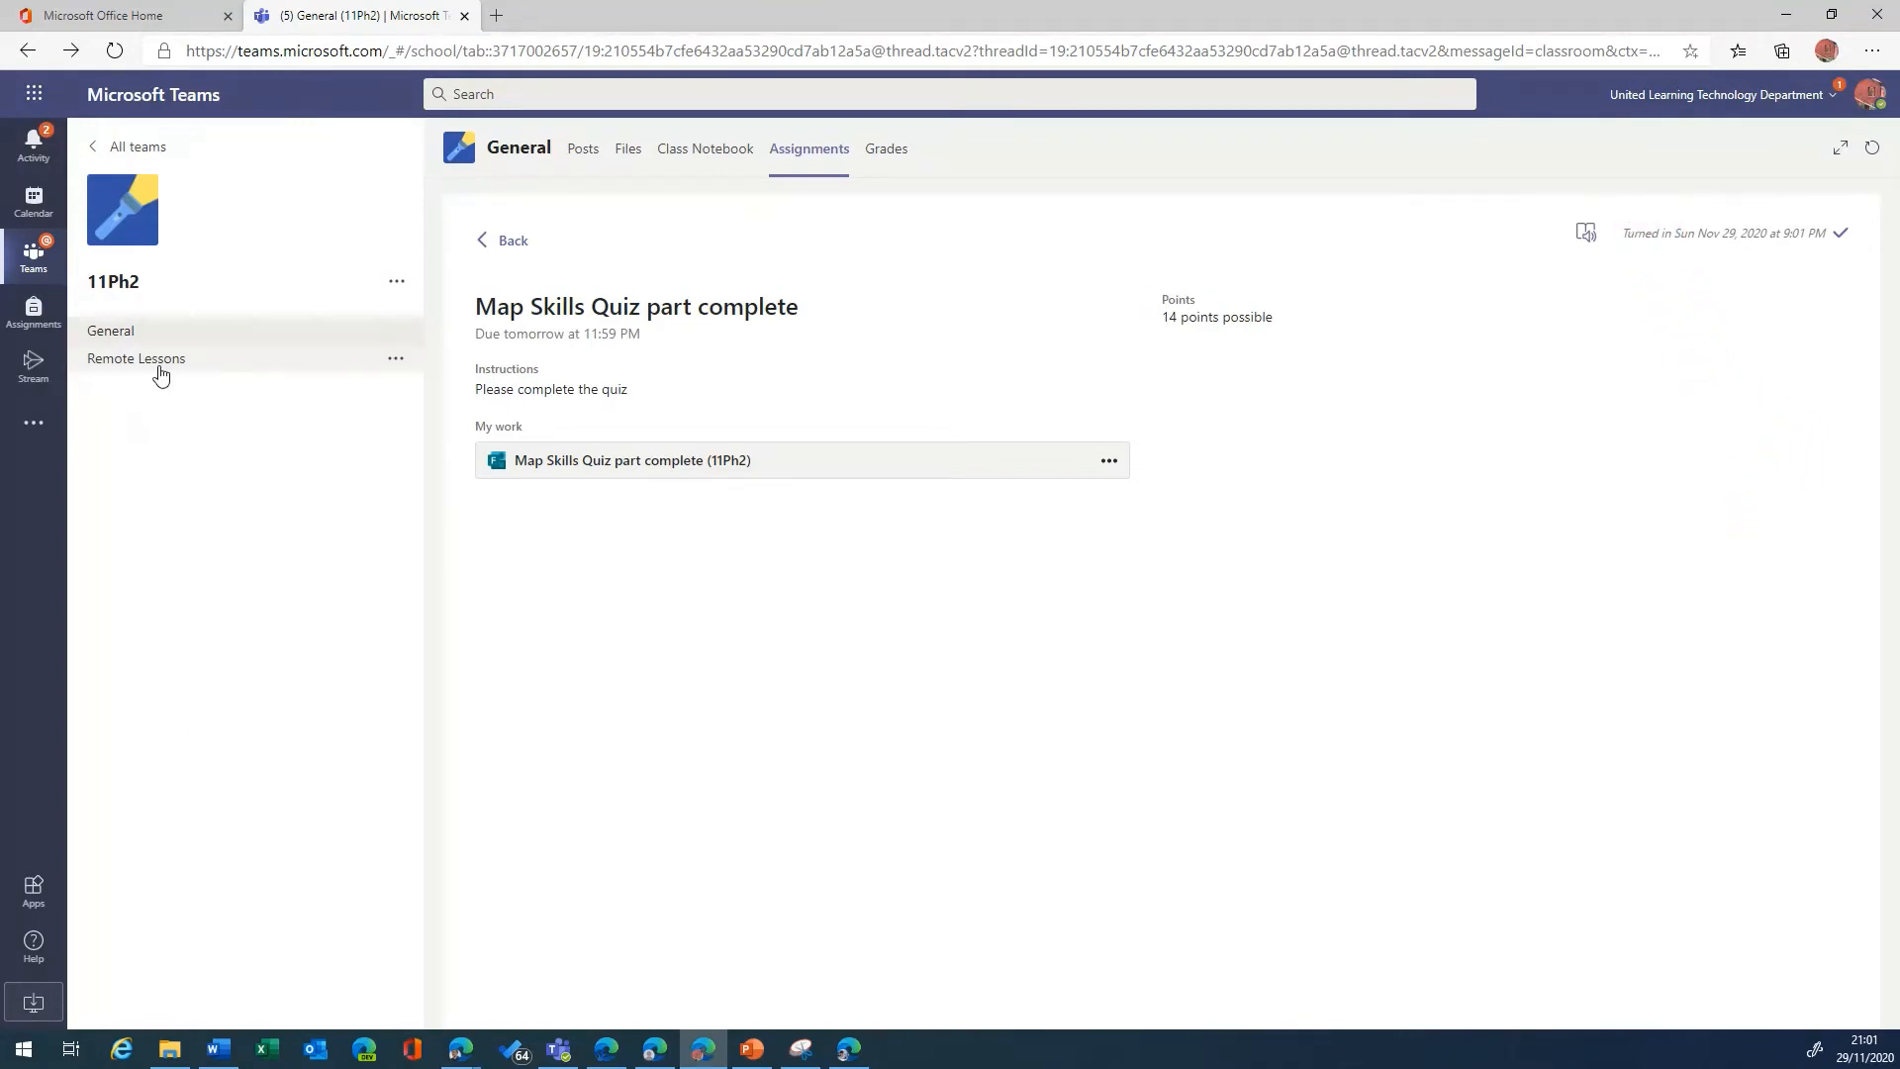
{"action": "left_click", "coordinate": [502, 240]}
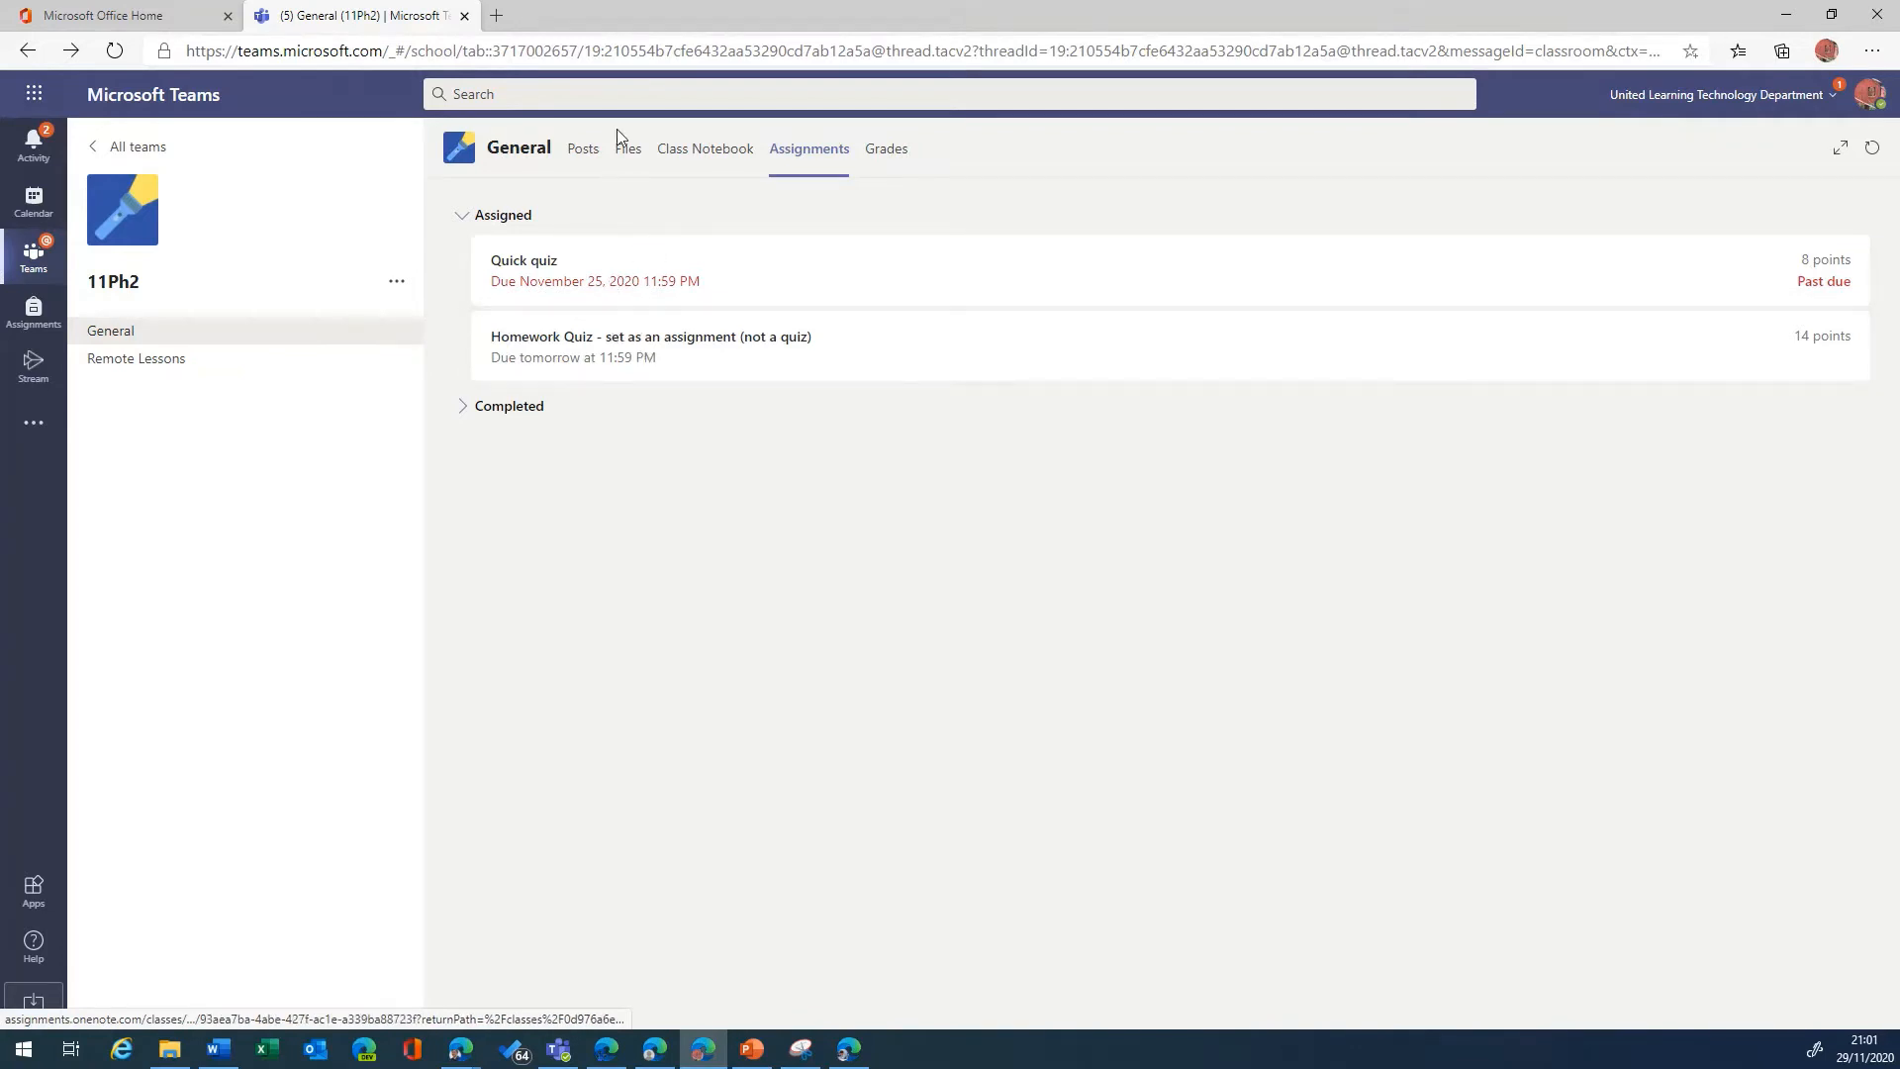
{"action": "left_click", "coordinate": [586, 149]}
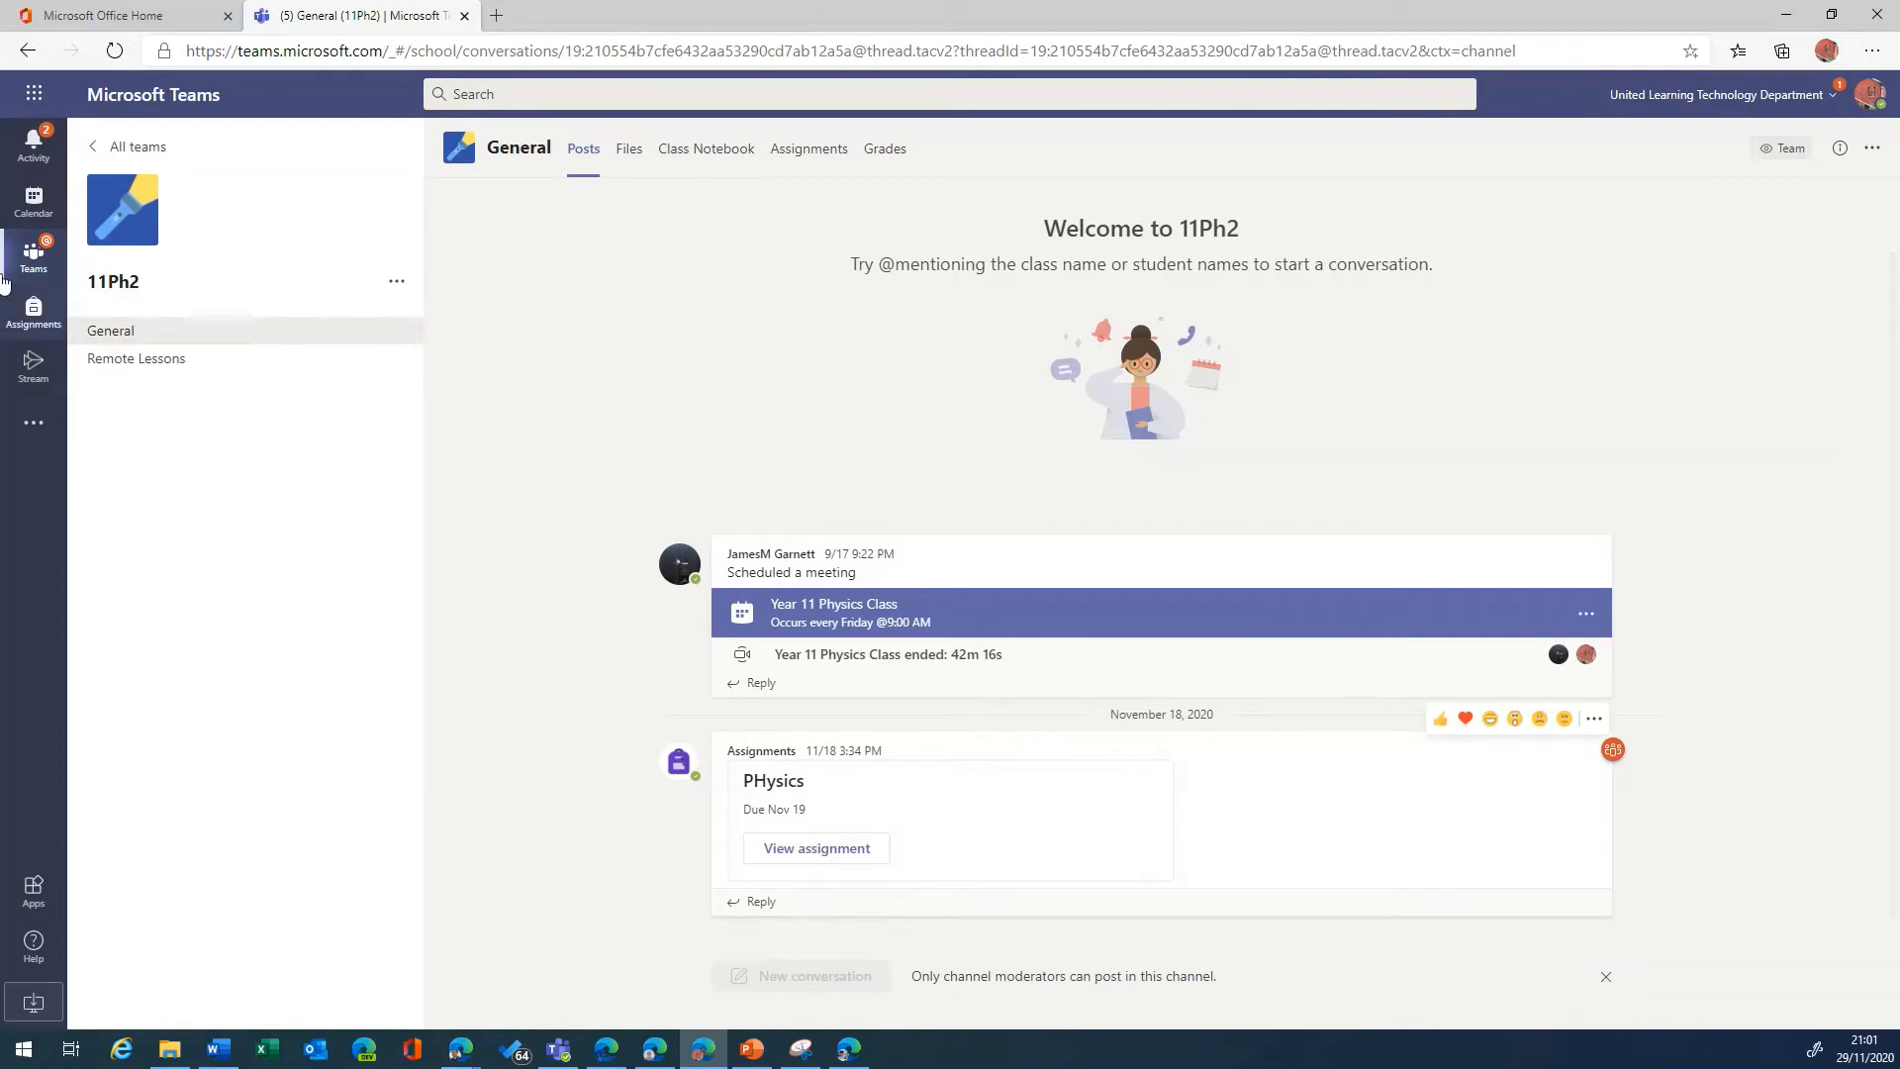
{"action": "left_click", "coordinate": [124, 362]}
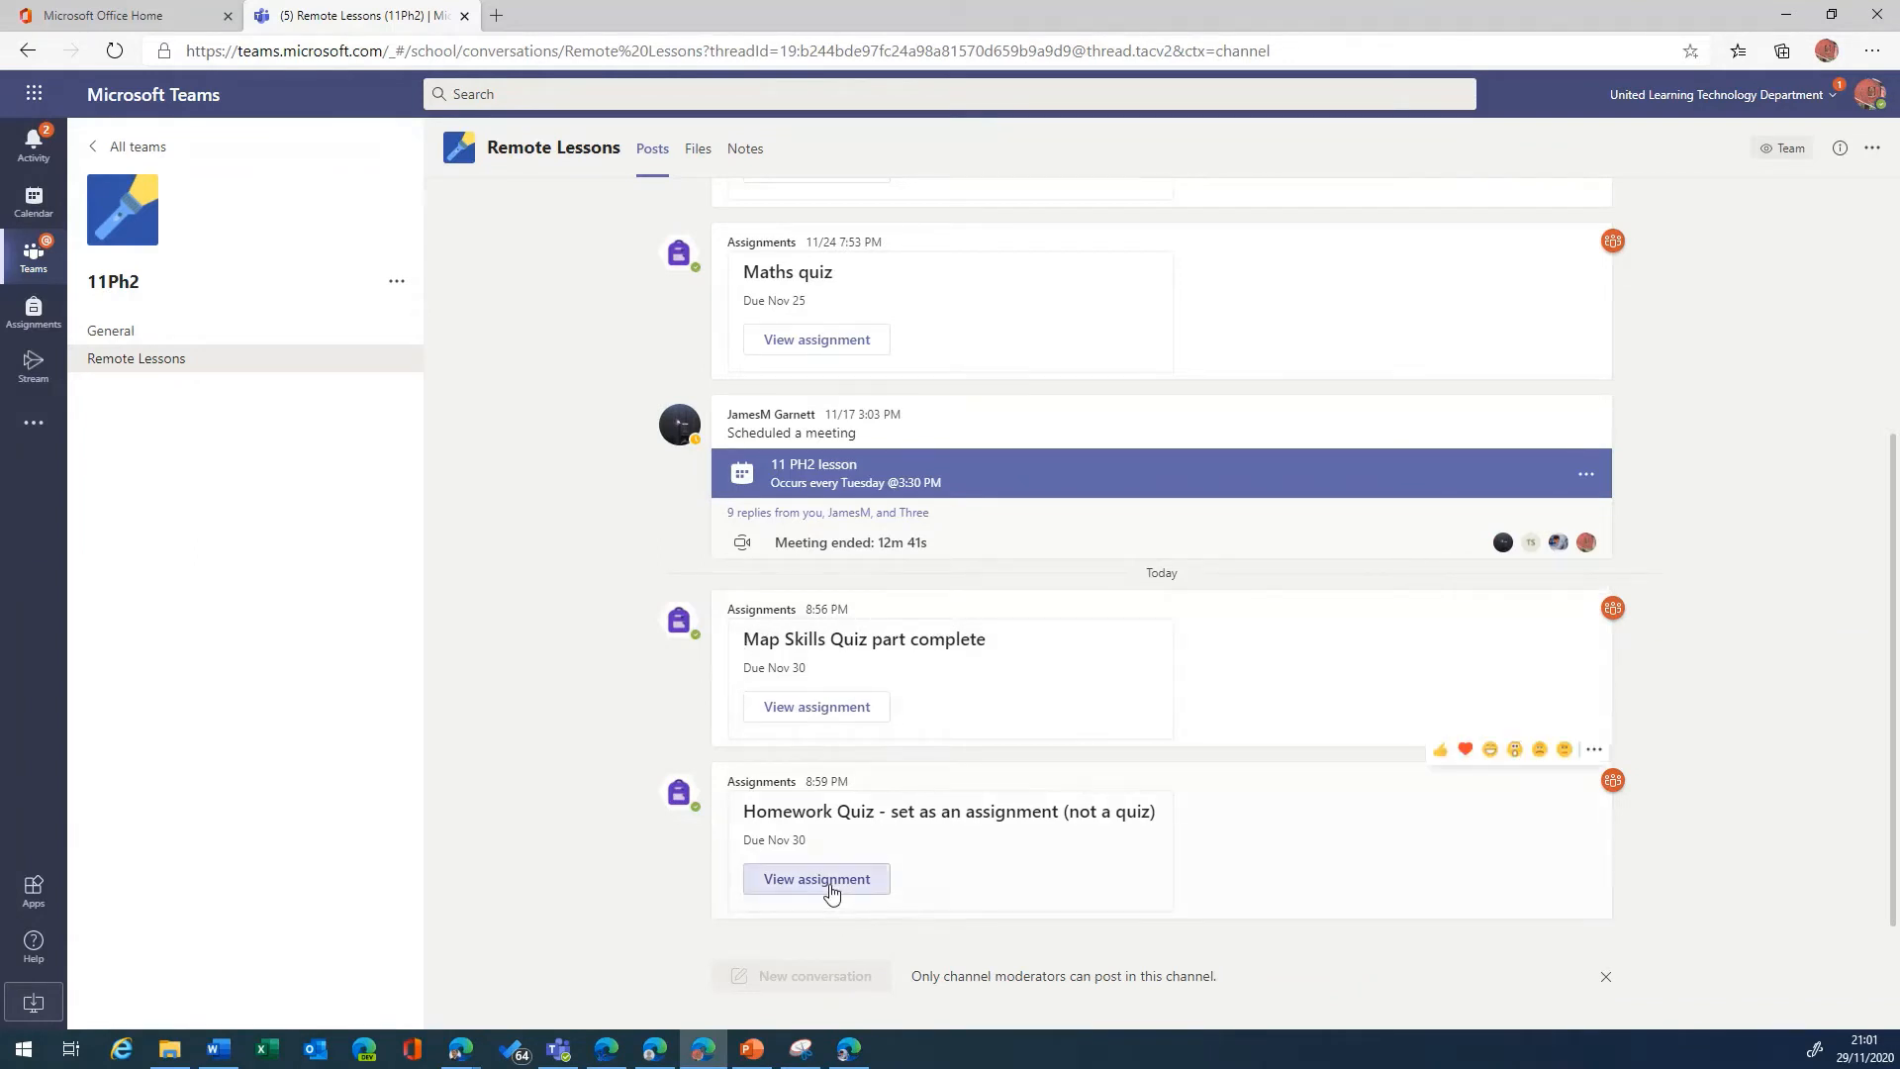
Step: Open the linked Homework Quiz from the assignment set as "not a quiz" and answer question 1 with "Boundary Stone"
{"action": "left_click", "coordinate": [831, 887]}
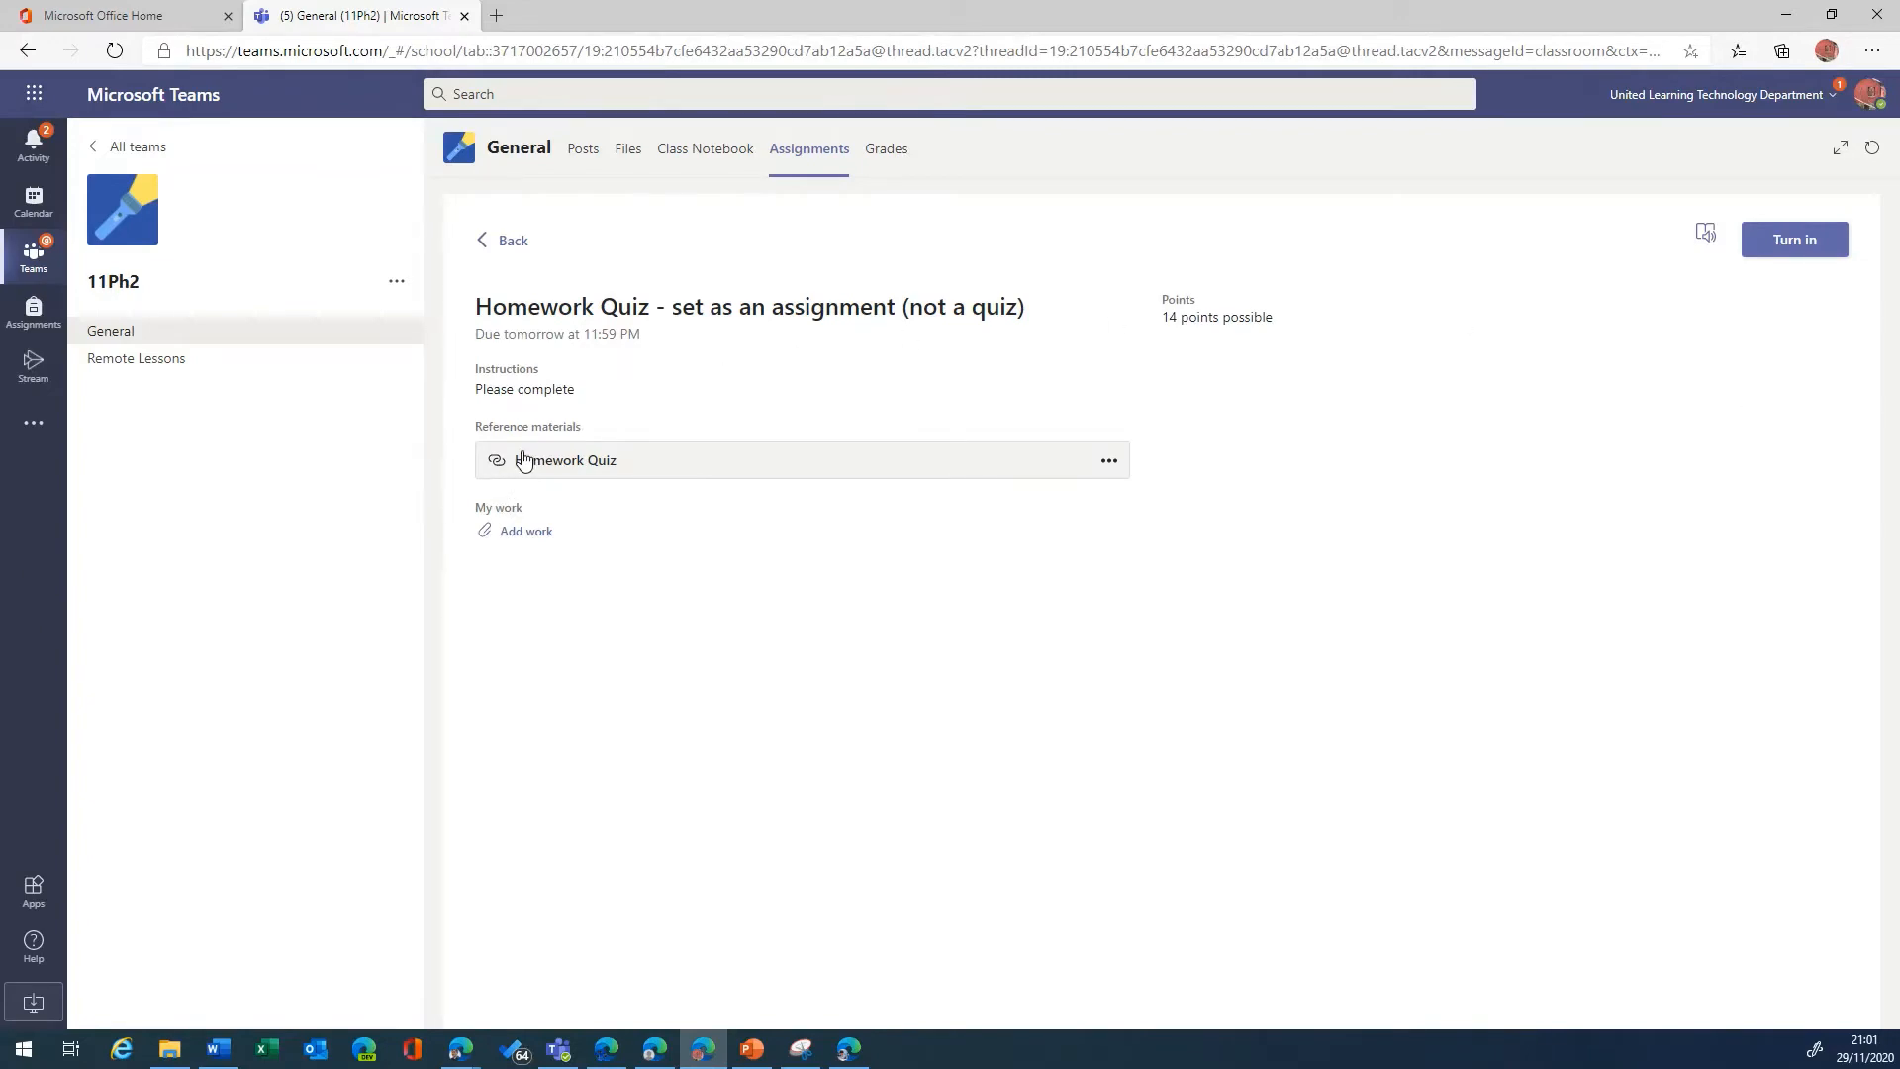
{"action": "left_click", "coordinate": [546, 462]}
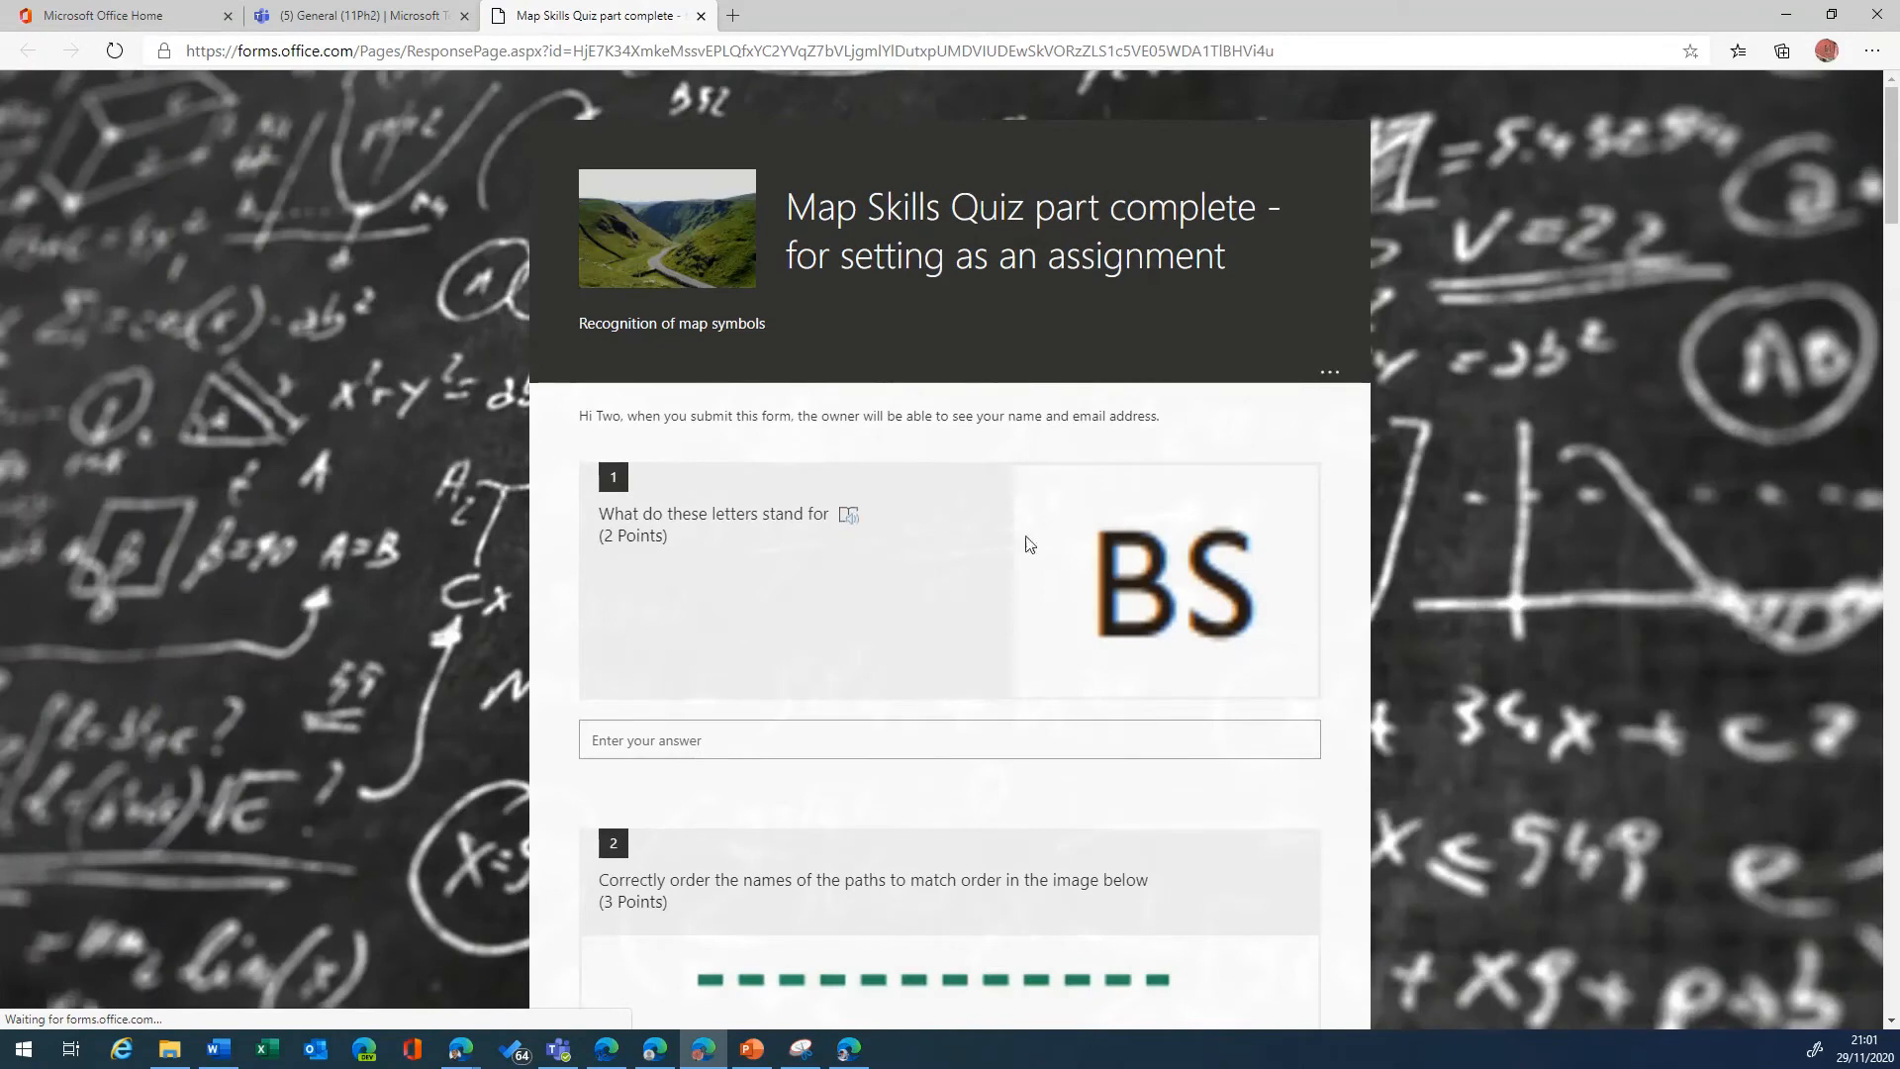
{"action": "left_click", "coordinate": [852, 721]}
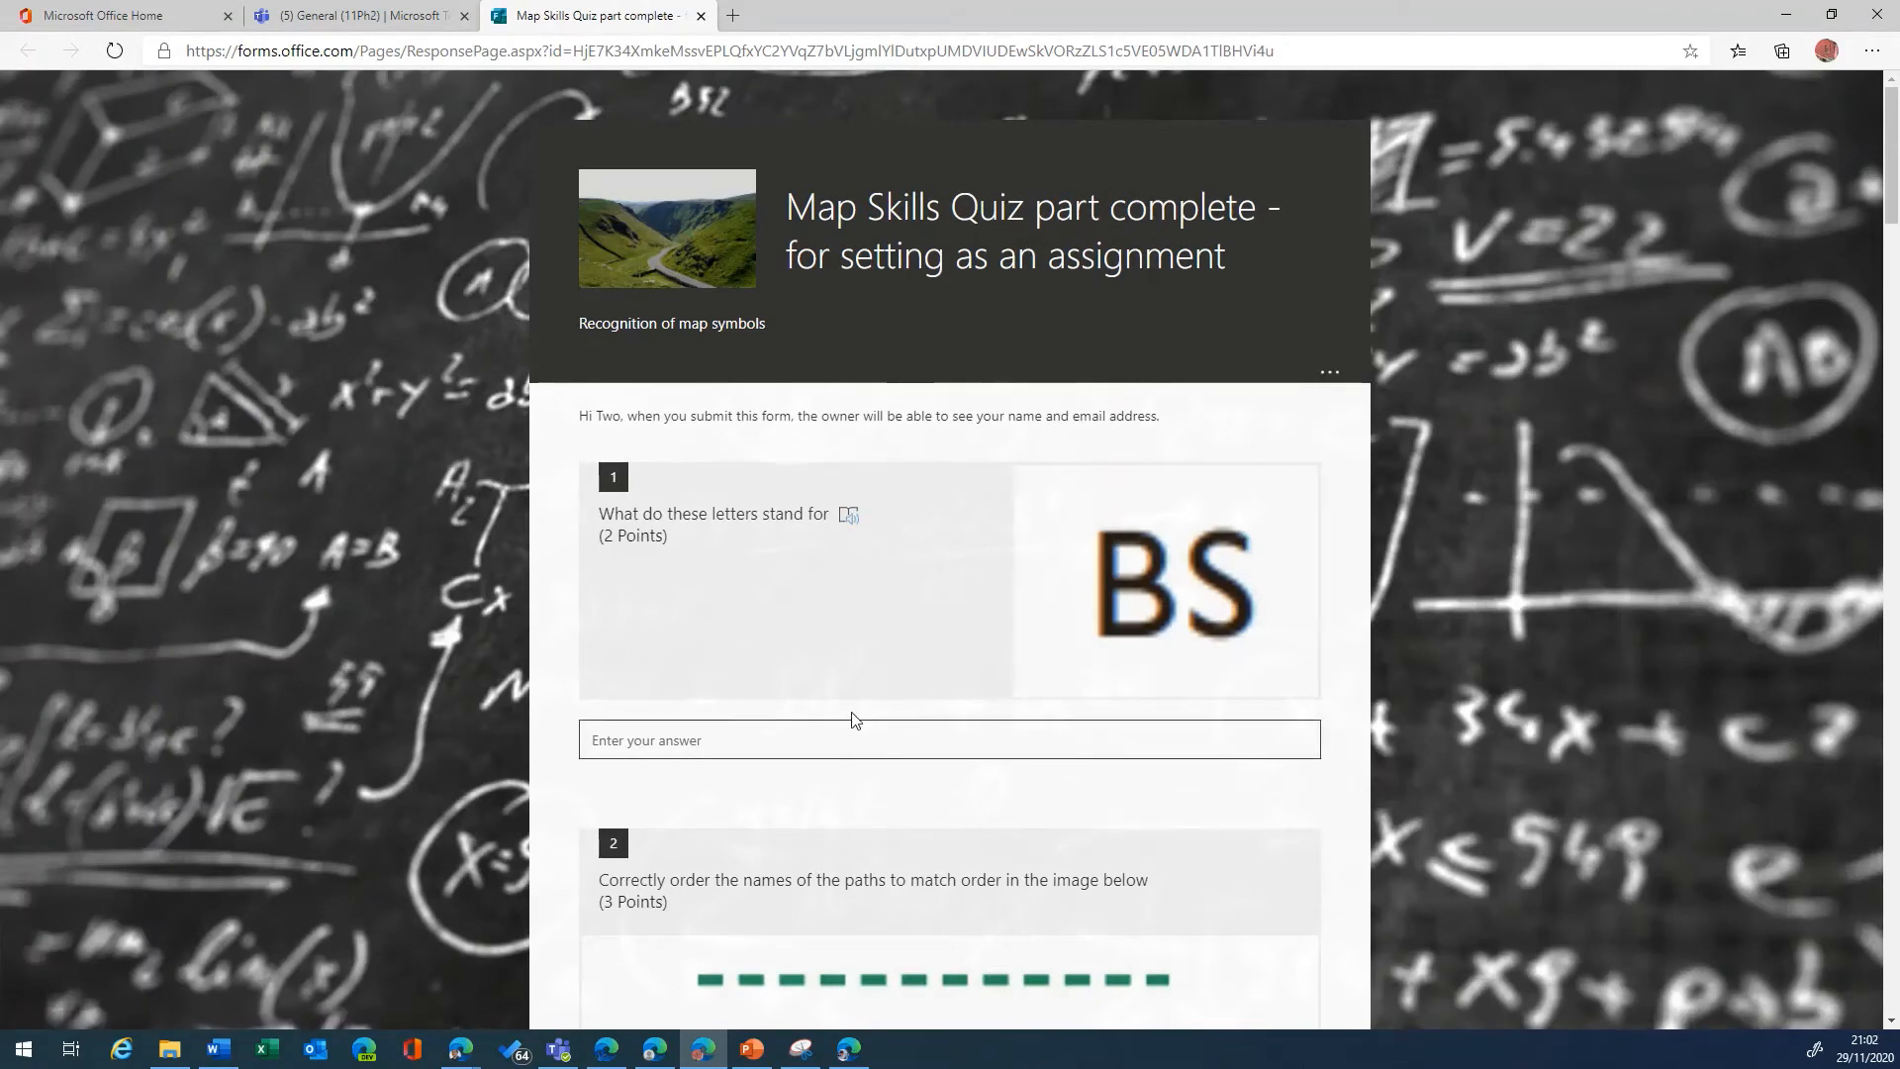
{"action": "type", "text": "Boub"}
{"action": "type", "text": "dary Stone"}
Step: Choose "Youth Hostel" for question 3 and "Radio Mast" for question 9, leaving the path order and the other symbol questions untouched
{"action": "scroll", "coordinate": [853, 719], "scroll_direction": "down", "scroll_amount": 7}
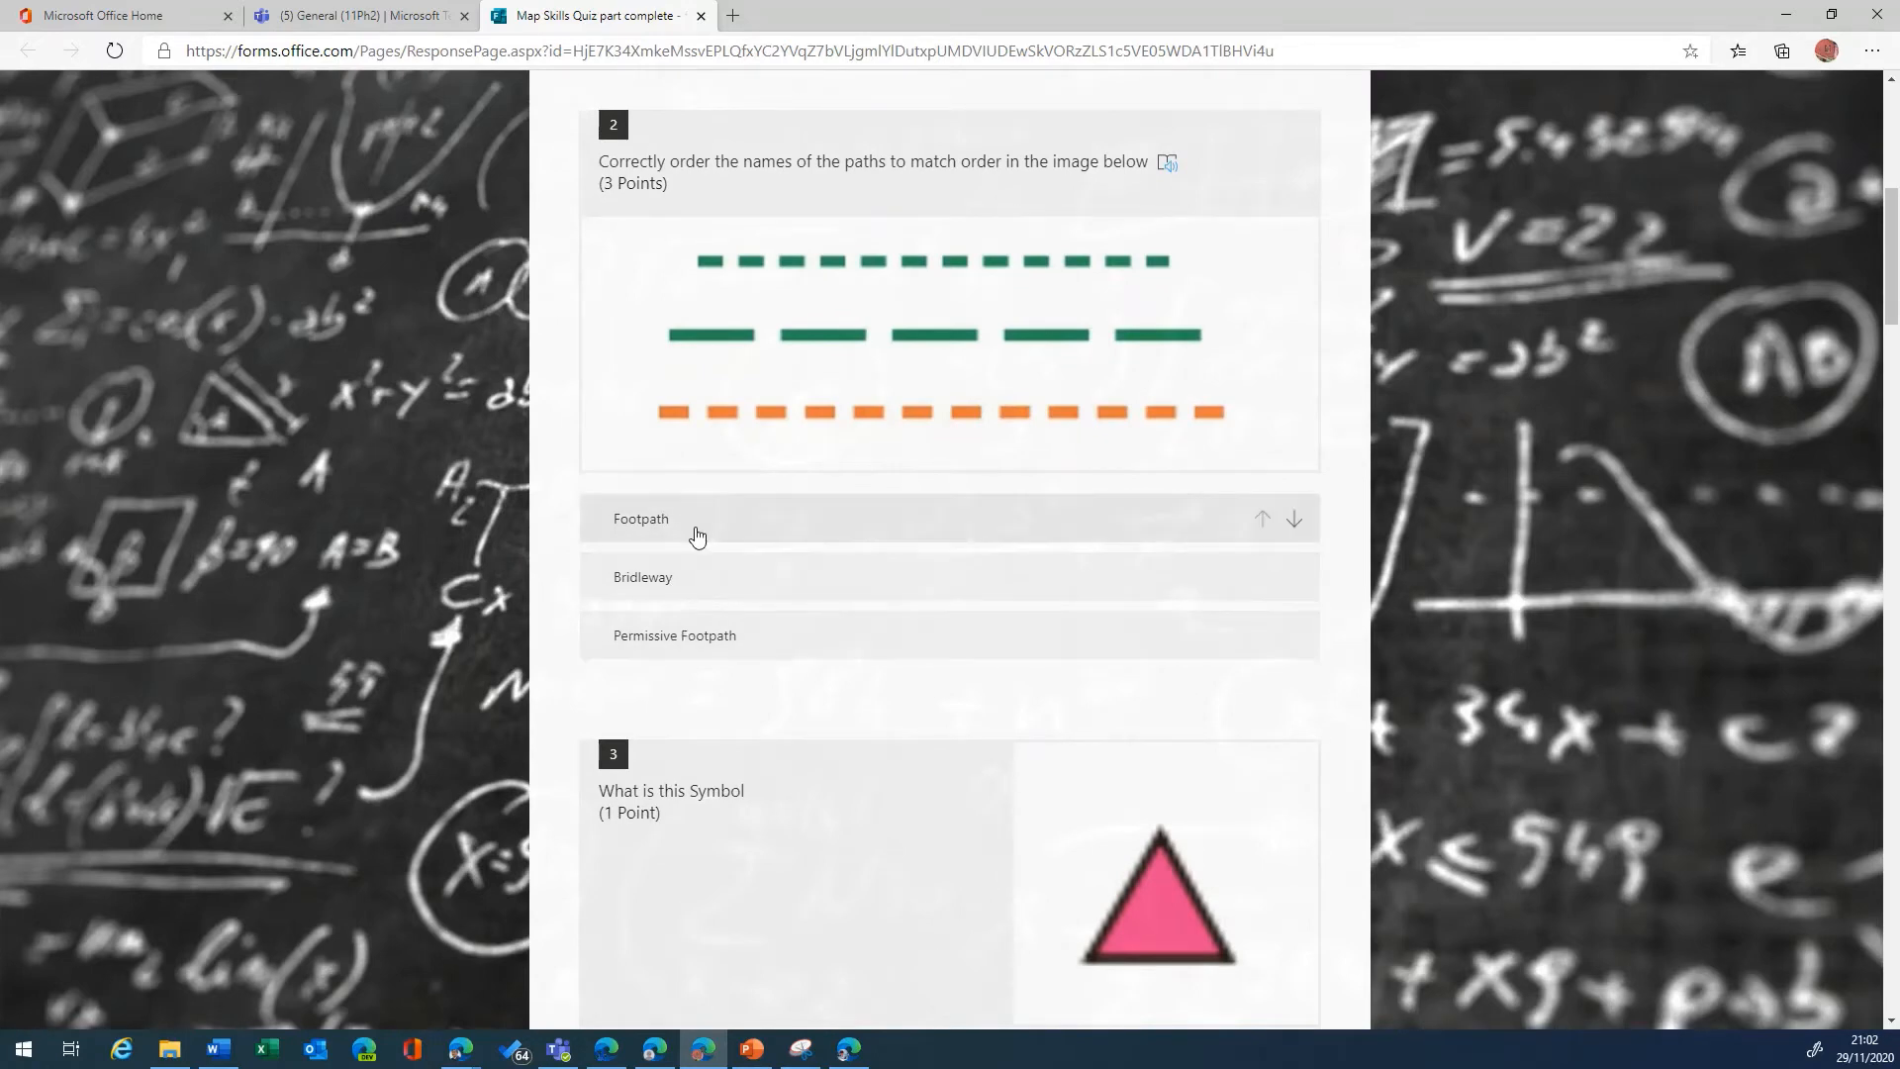
{"action": "scroll", "coordinate": [839, 713], "scroll_direction": "down", "scroll_amount": 4}
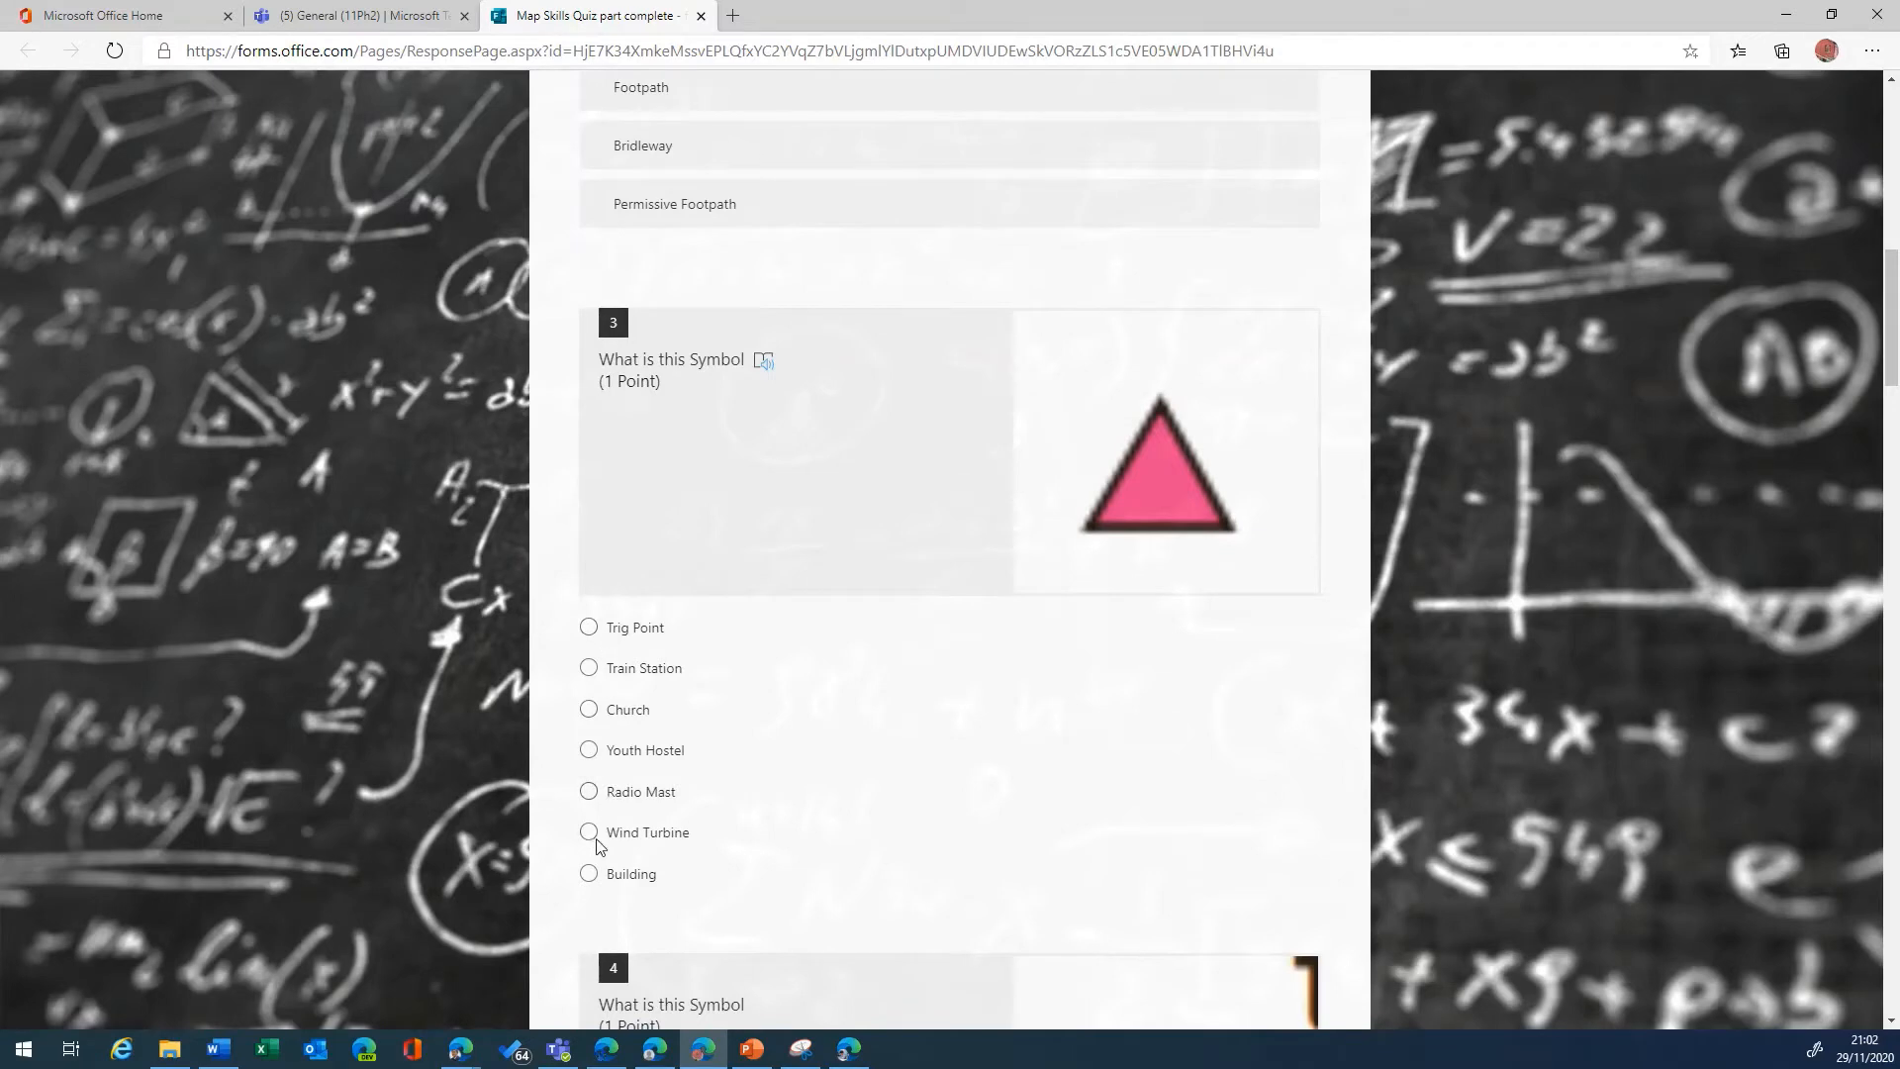
{"action": "left_click", "coordinate": [589, 749]}
{"action": "scroll", "coordinate": [591, 757], "scroll_direction": "down", "scroll_amount": 20}
{"action": "scroll", "coordinate": [673, 557], "scroll_direction": "down", "scroll_amount": 7}
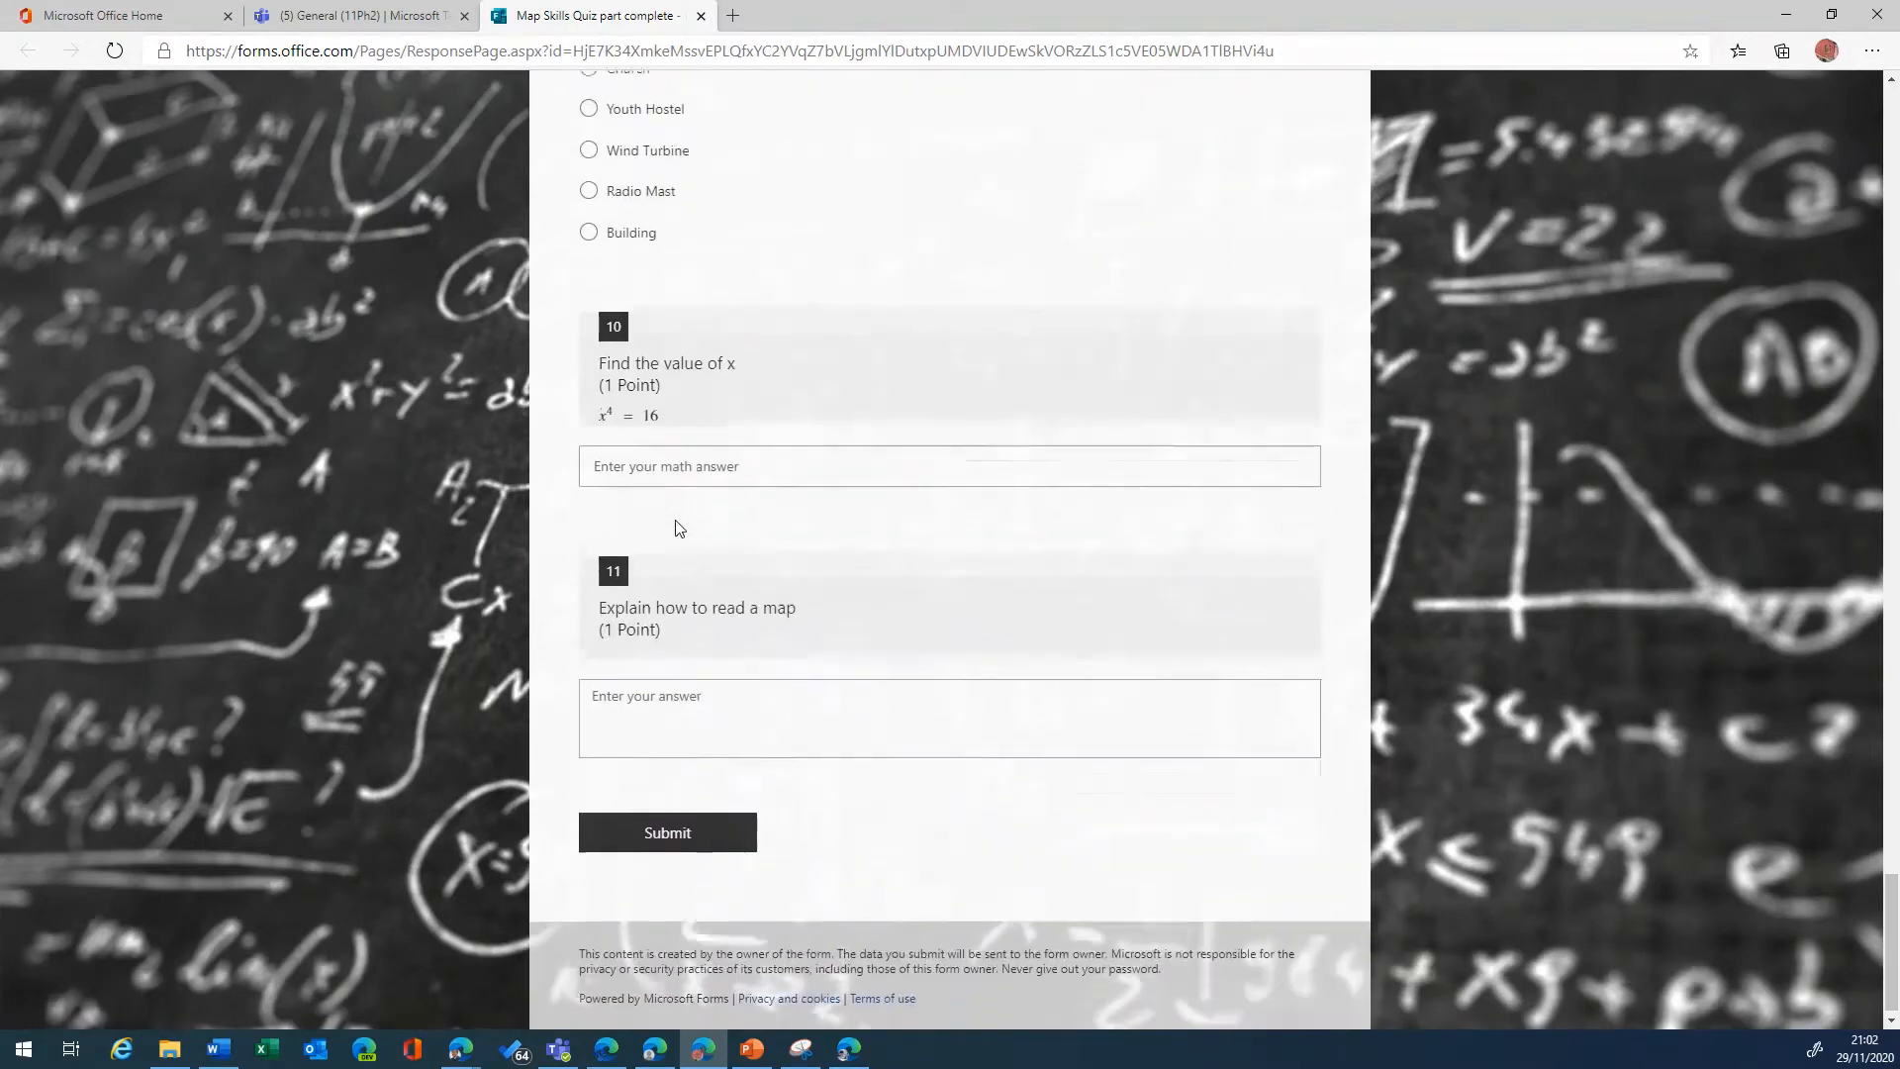
{"action": "left_click", "coordinate": [594, 183]}
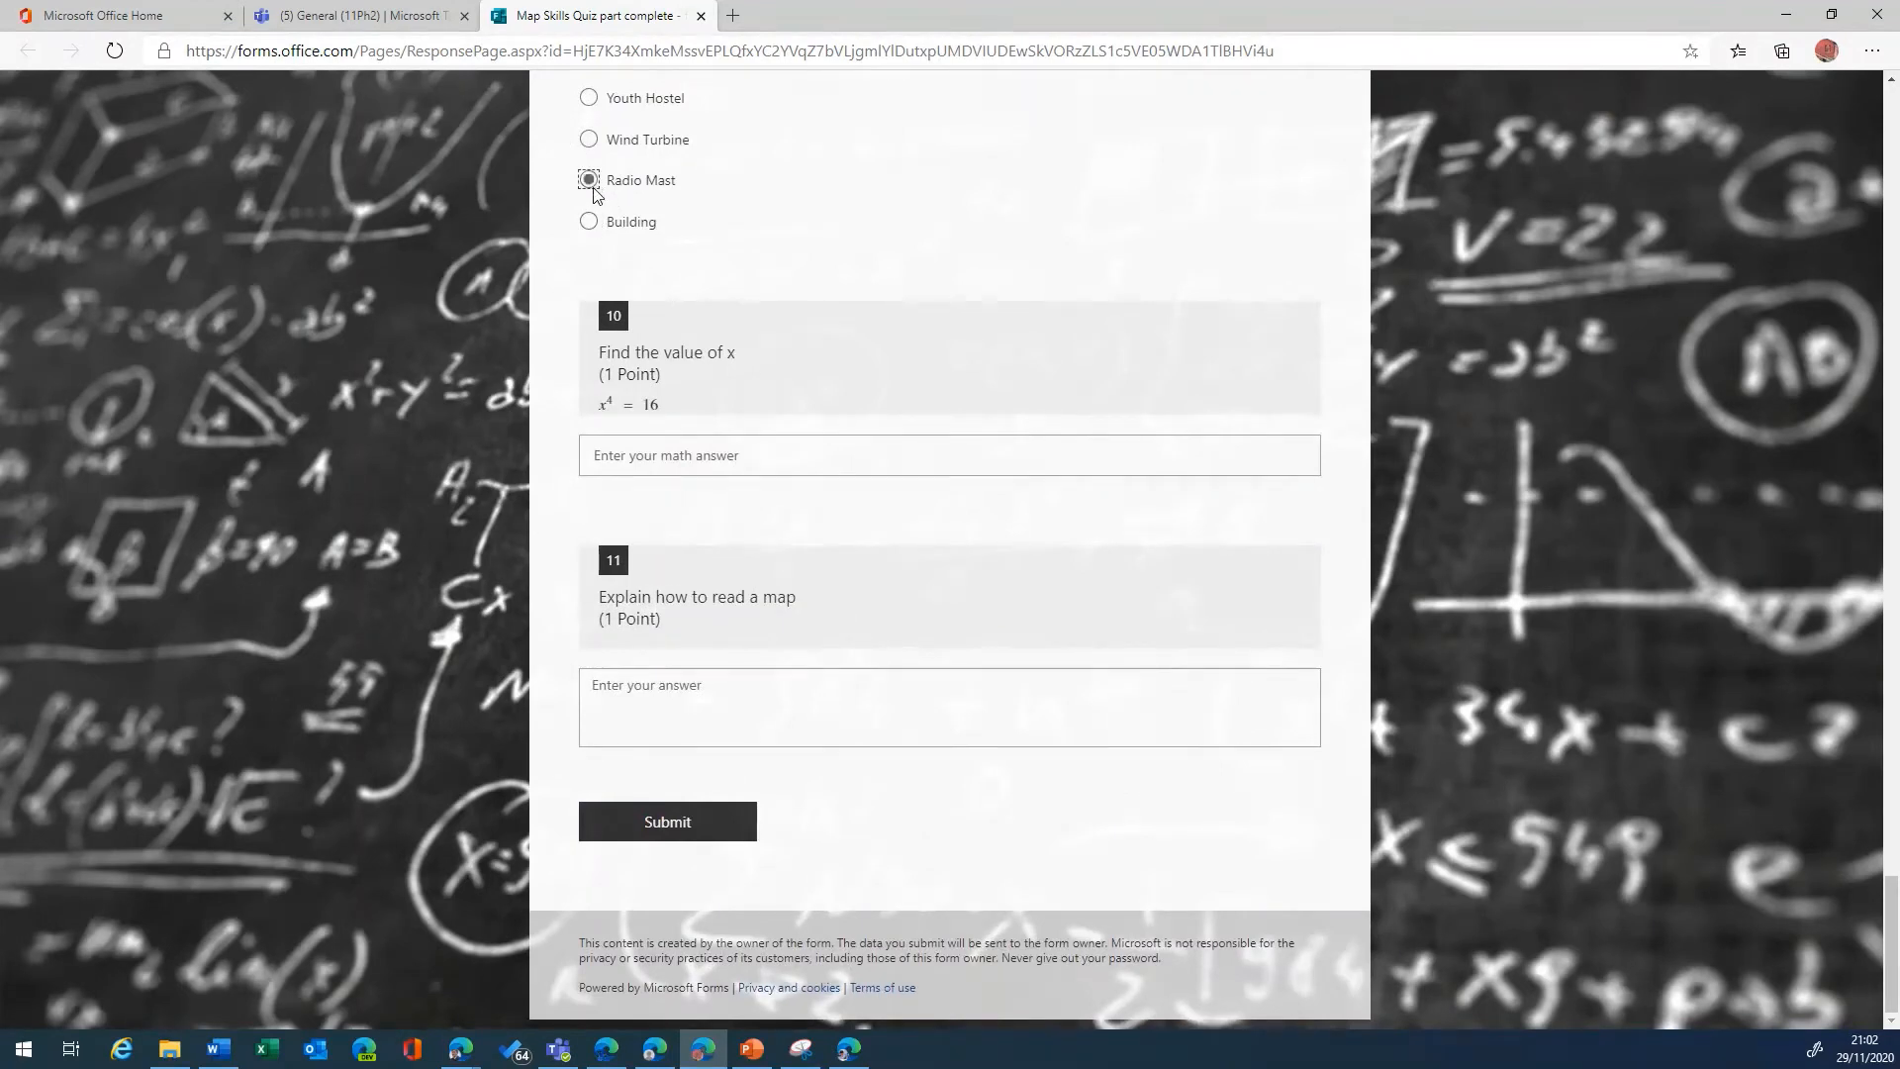
Step: Answer question 10 with 4 and question 11 with "You need a compass", and submit the quiz
{"action": "left_click", "coordinate": [651, 463]}
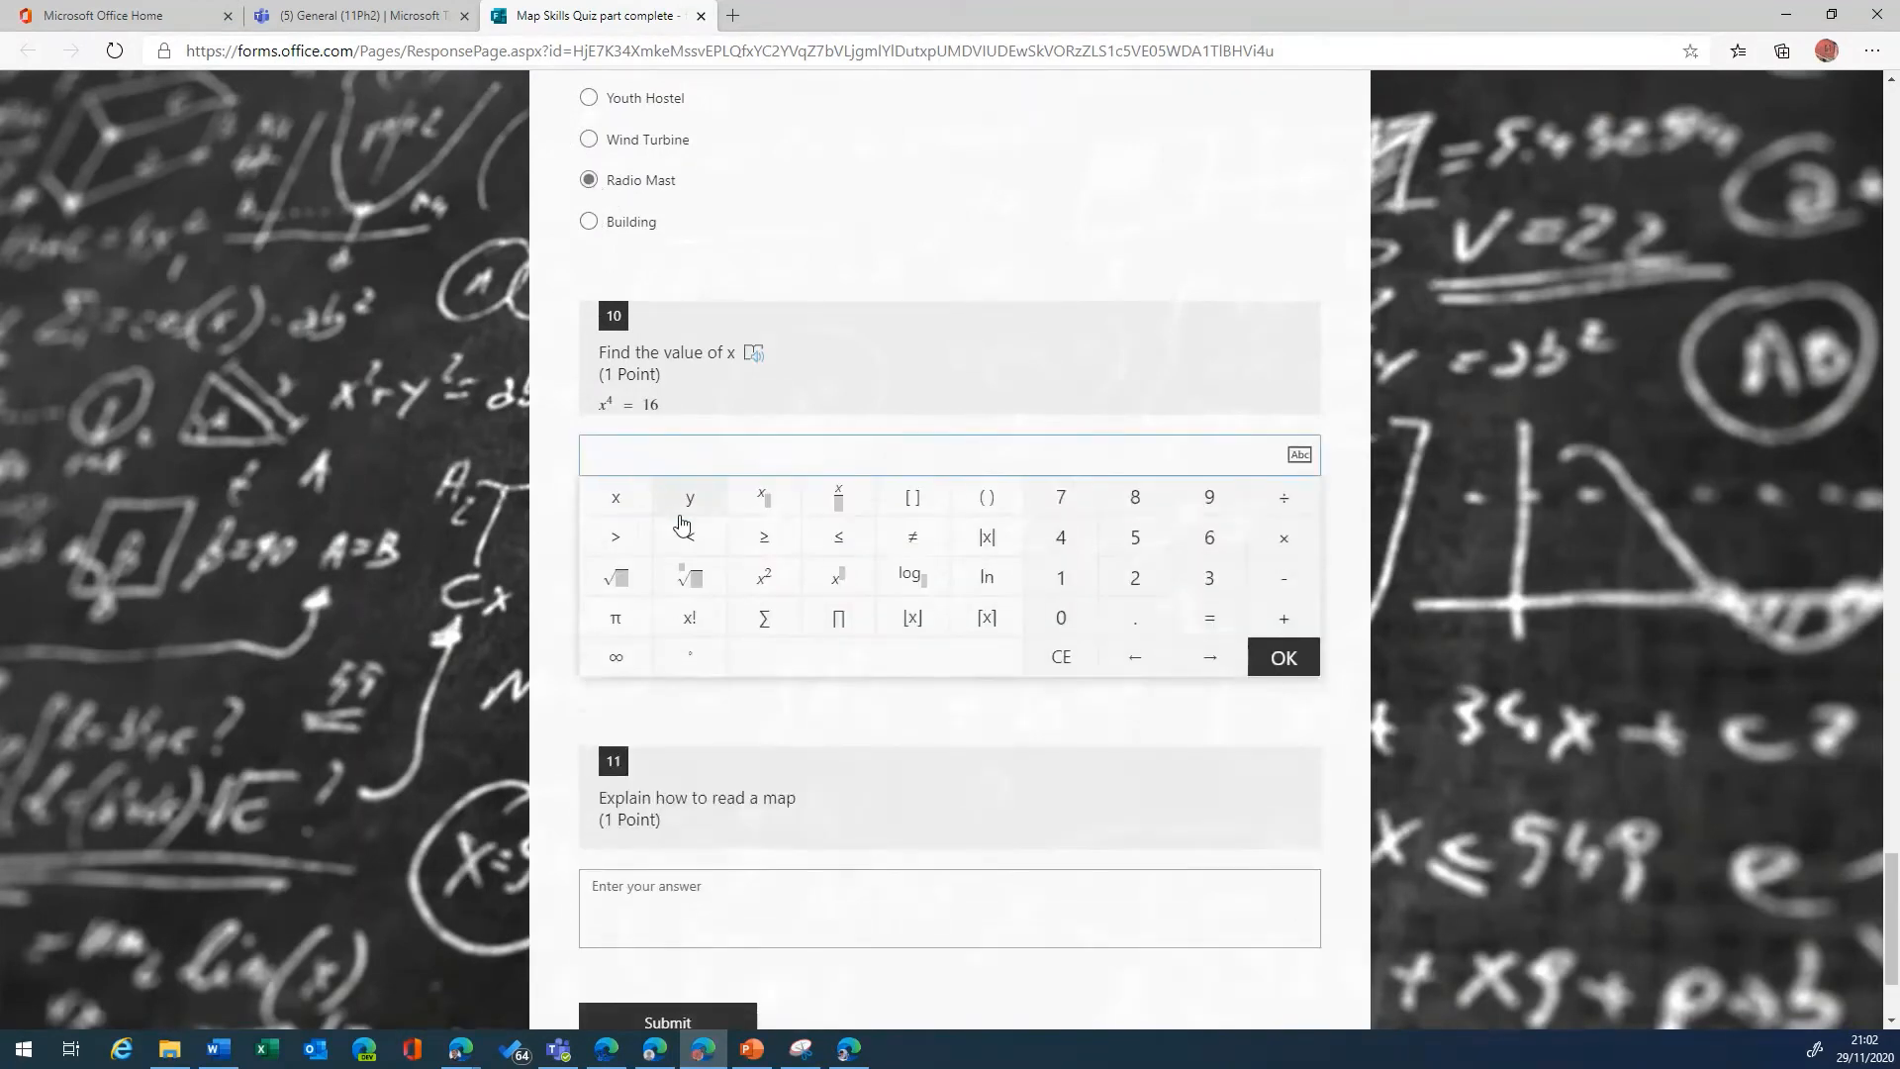
{"action": "left_click", "coordinate": [1045, 542]}
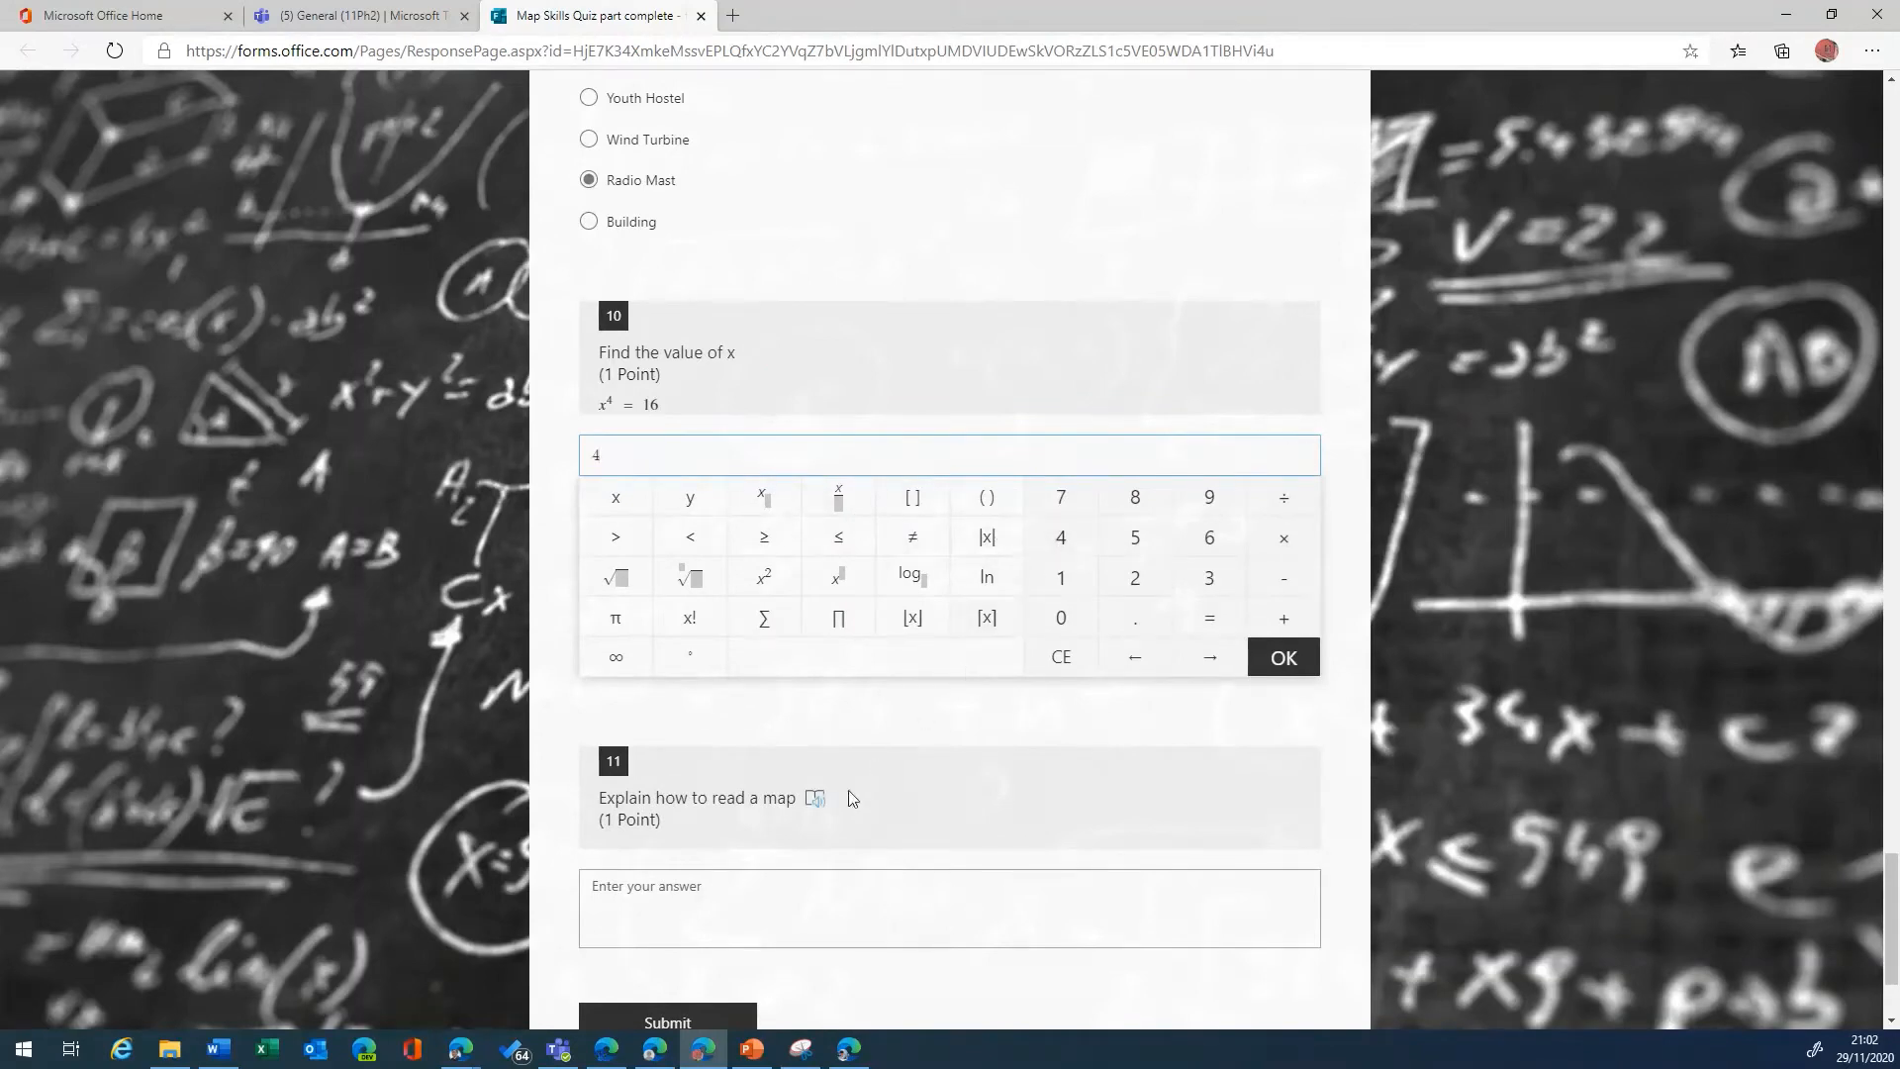
{"action": "left_click", "coordinate": [747, 884]}
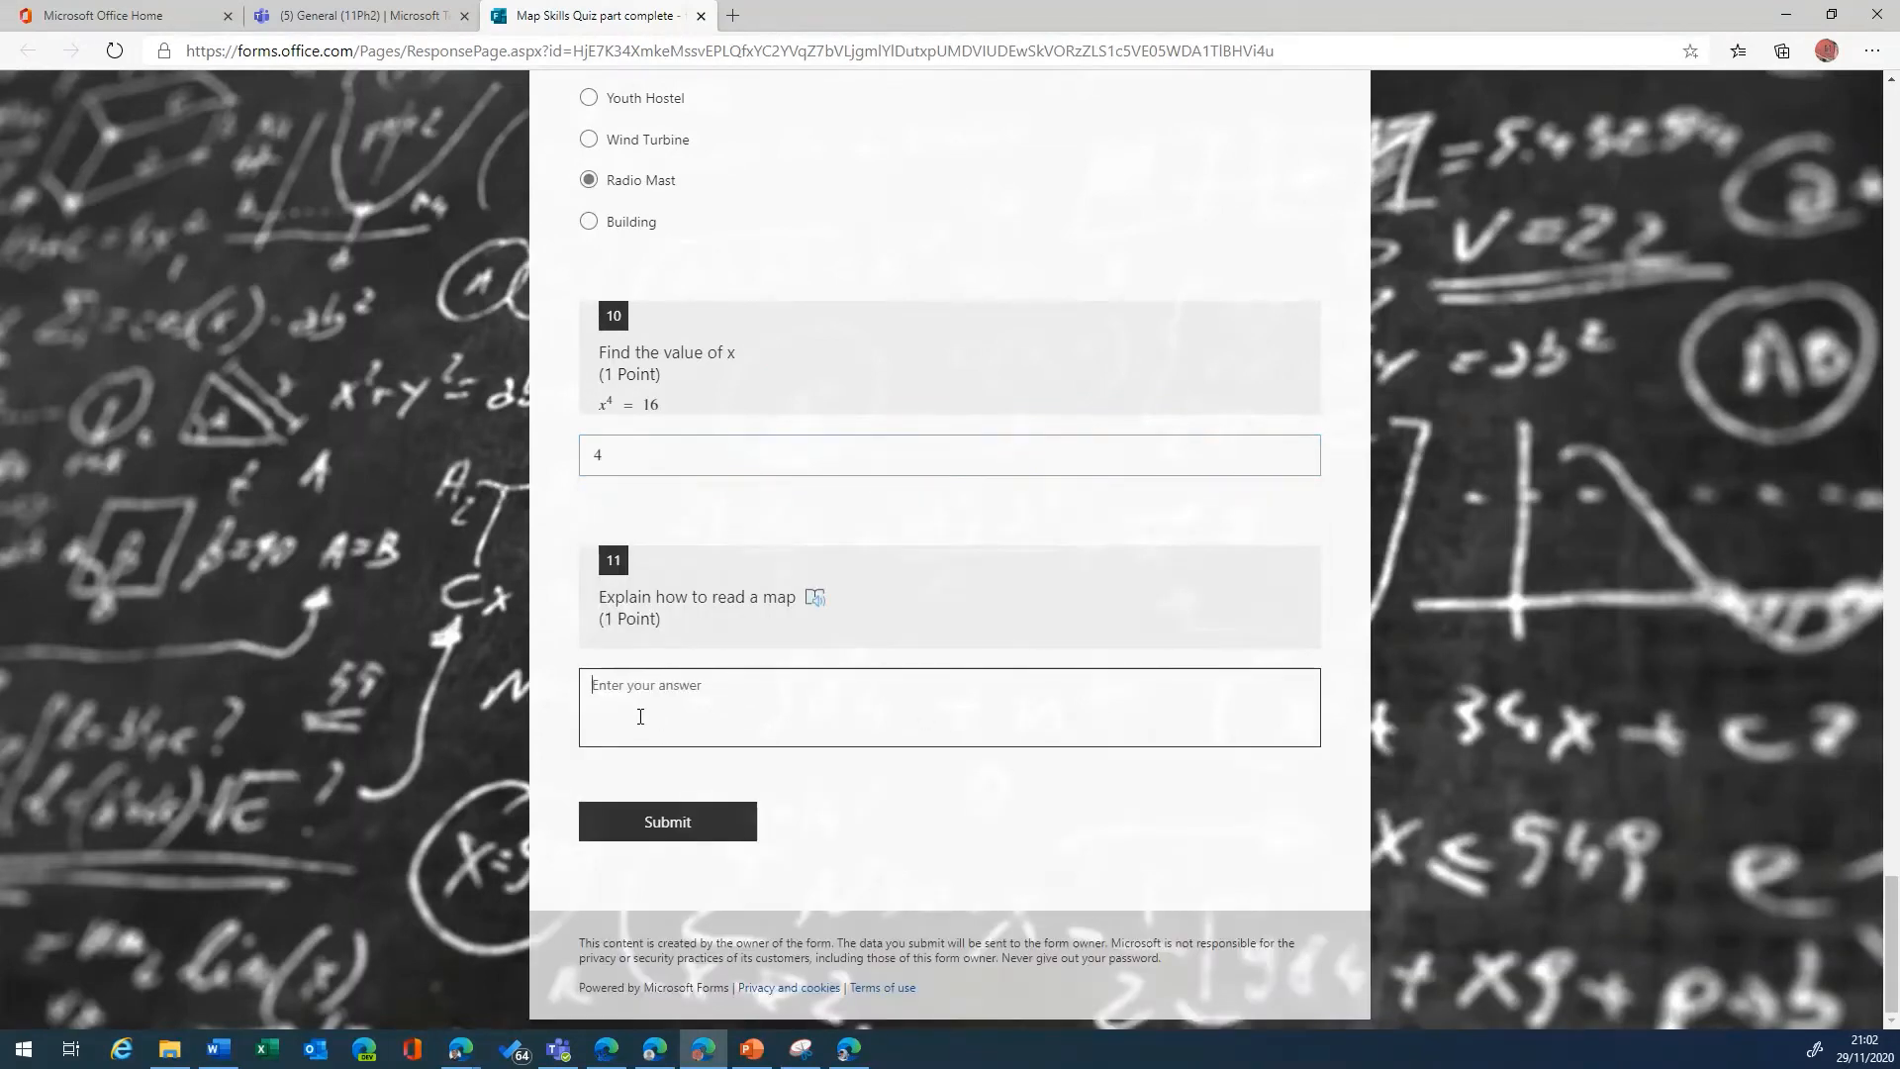
{"action": "type", "text": "You need a cp.p"}
{"action": "type", "text": "ss"}
{"action": "left_click", "coordinate": [636, 819]}
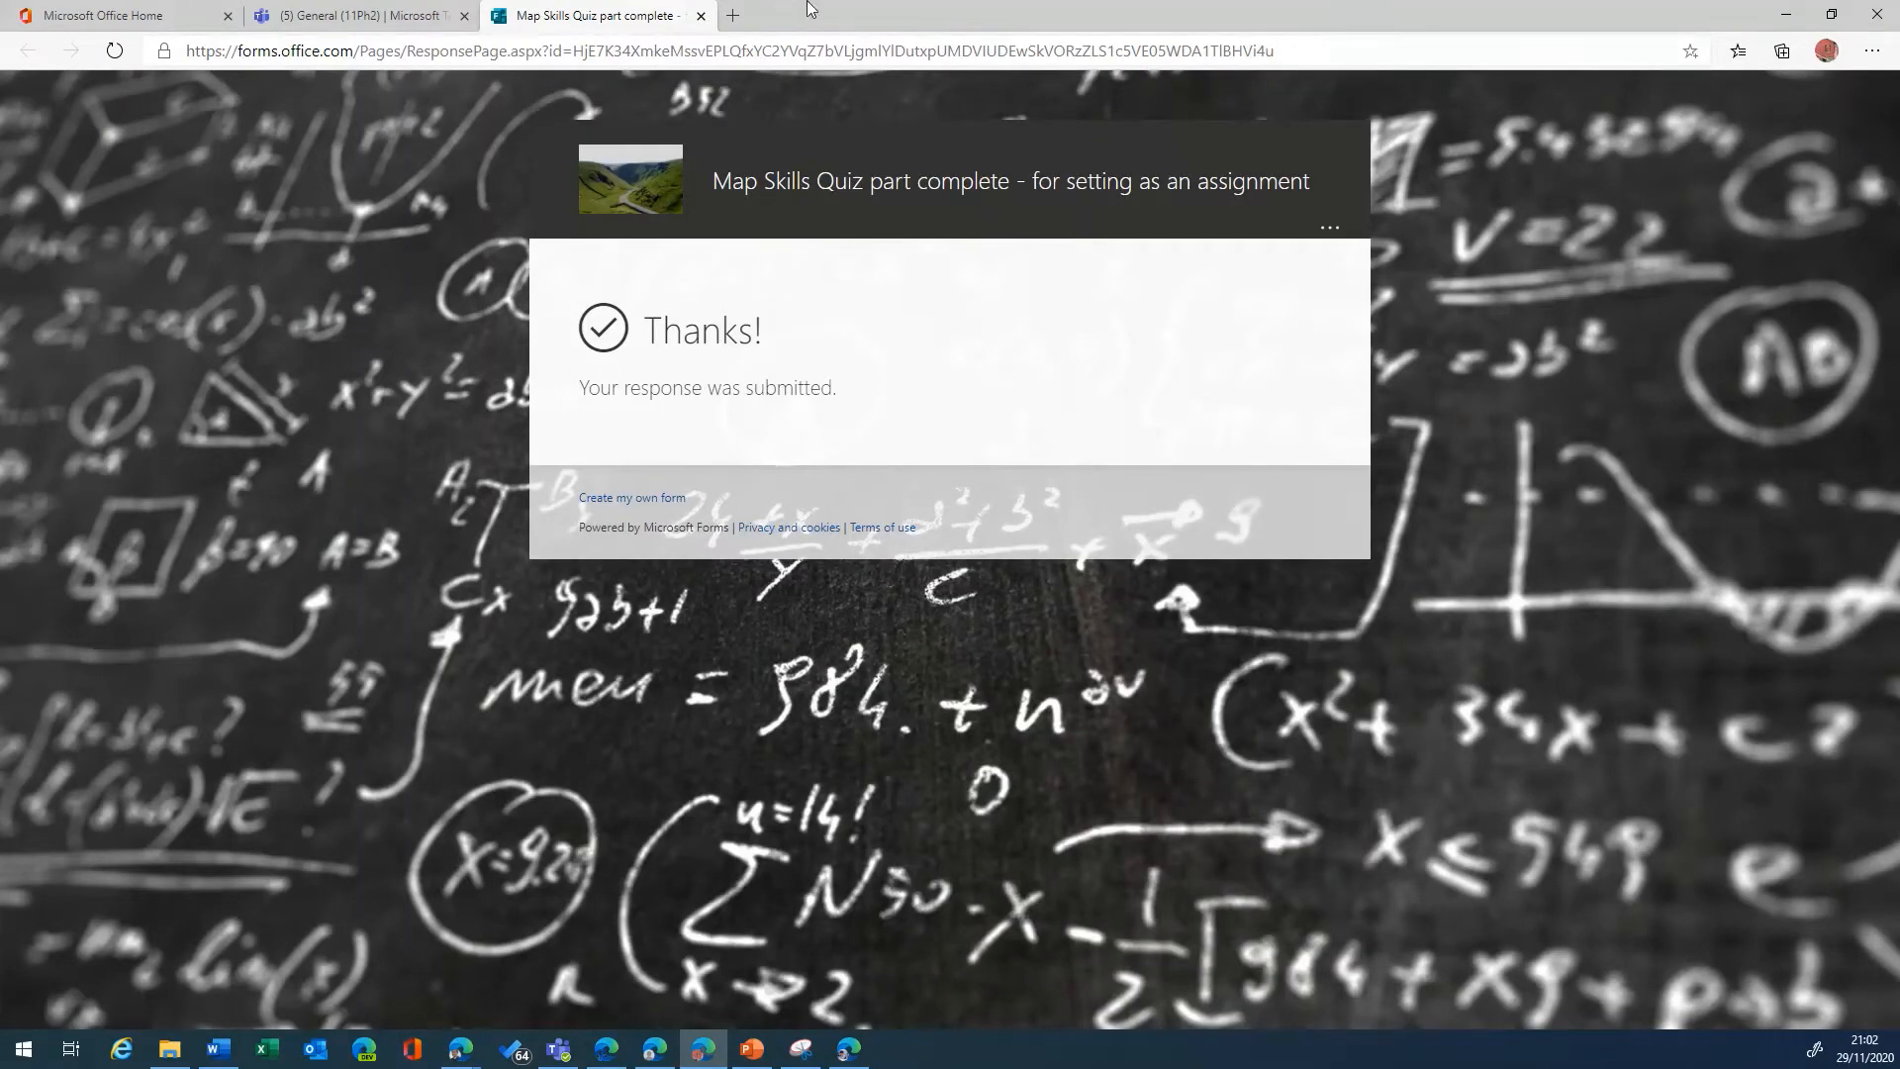
Step: Close the submitted quiz and turn in the "Homework Quiz - set as an assignment (not a quiz)" assignment
{"action": "left_click", "coordinate": [702, 16]}
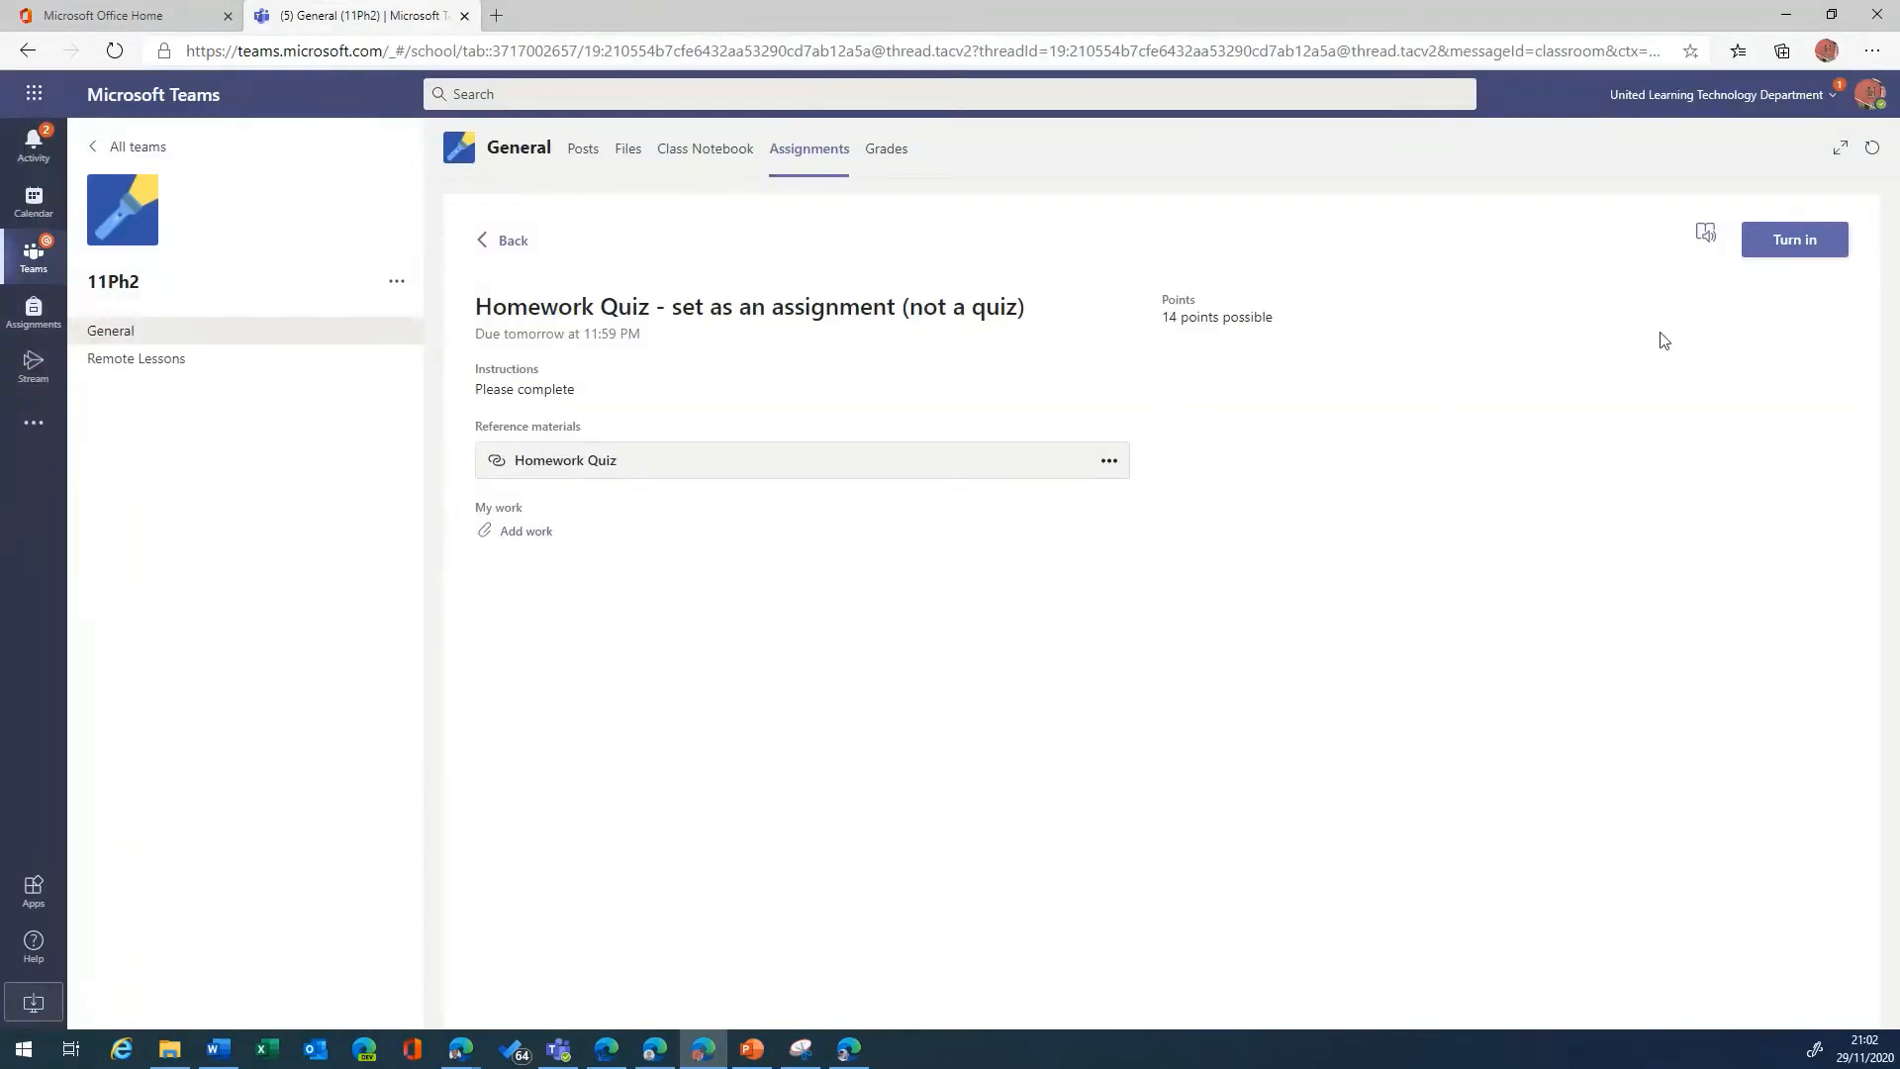
{"action": "left_click", "coordinate": [1770, 249]}
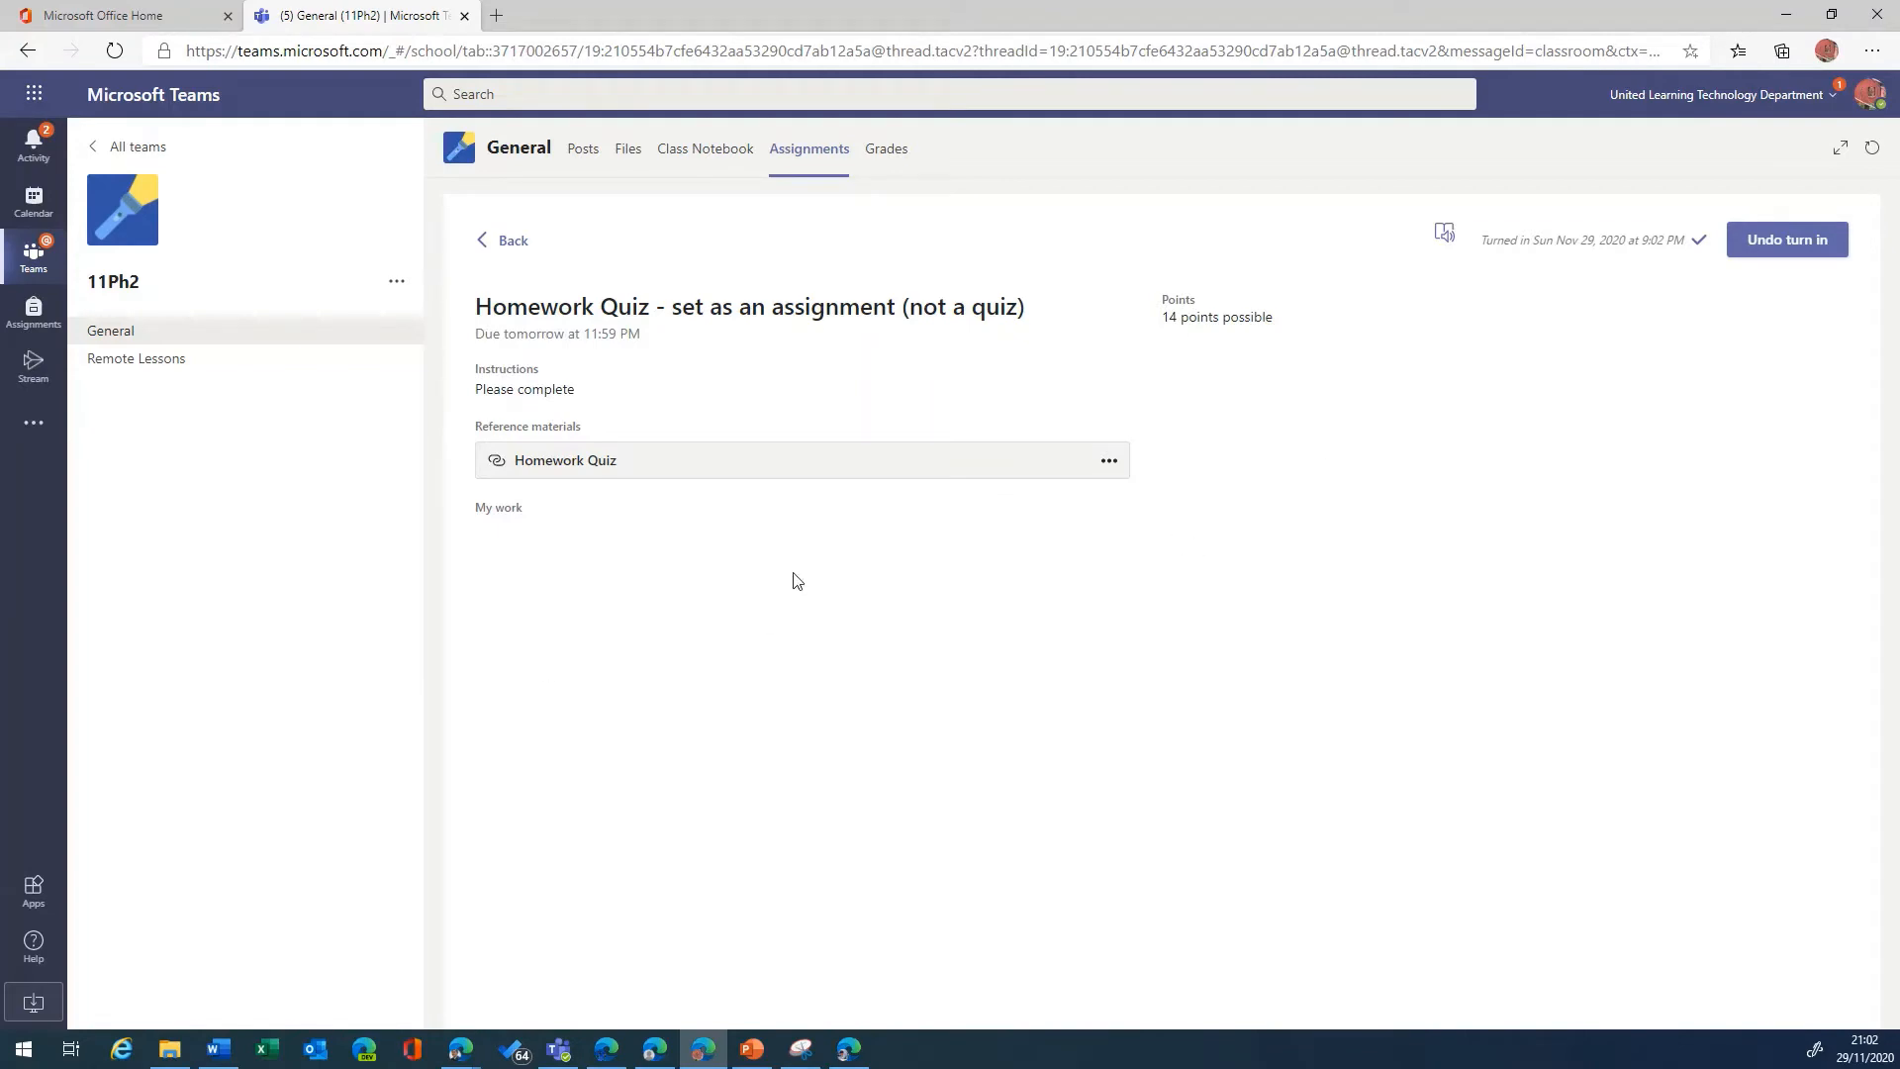
Step: Switch to the teacher's Microsoft Teams session and open the 11Ph2 assignment "Map Skills Quiz part complete" for review
{"action": "left_click_drag", "start_coordinate": [667, 20], "coordinate": [1899, 89]}
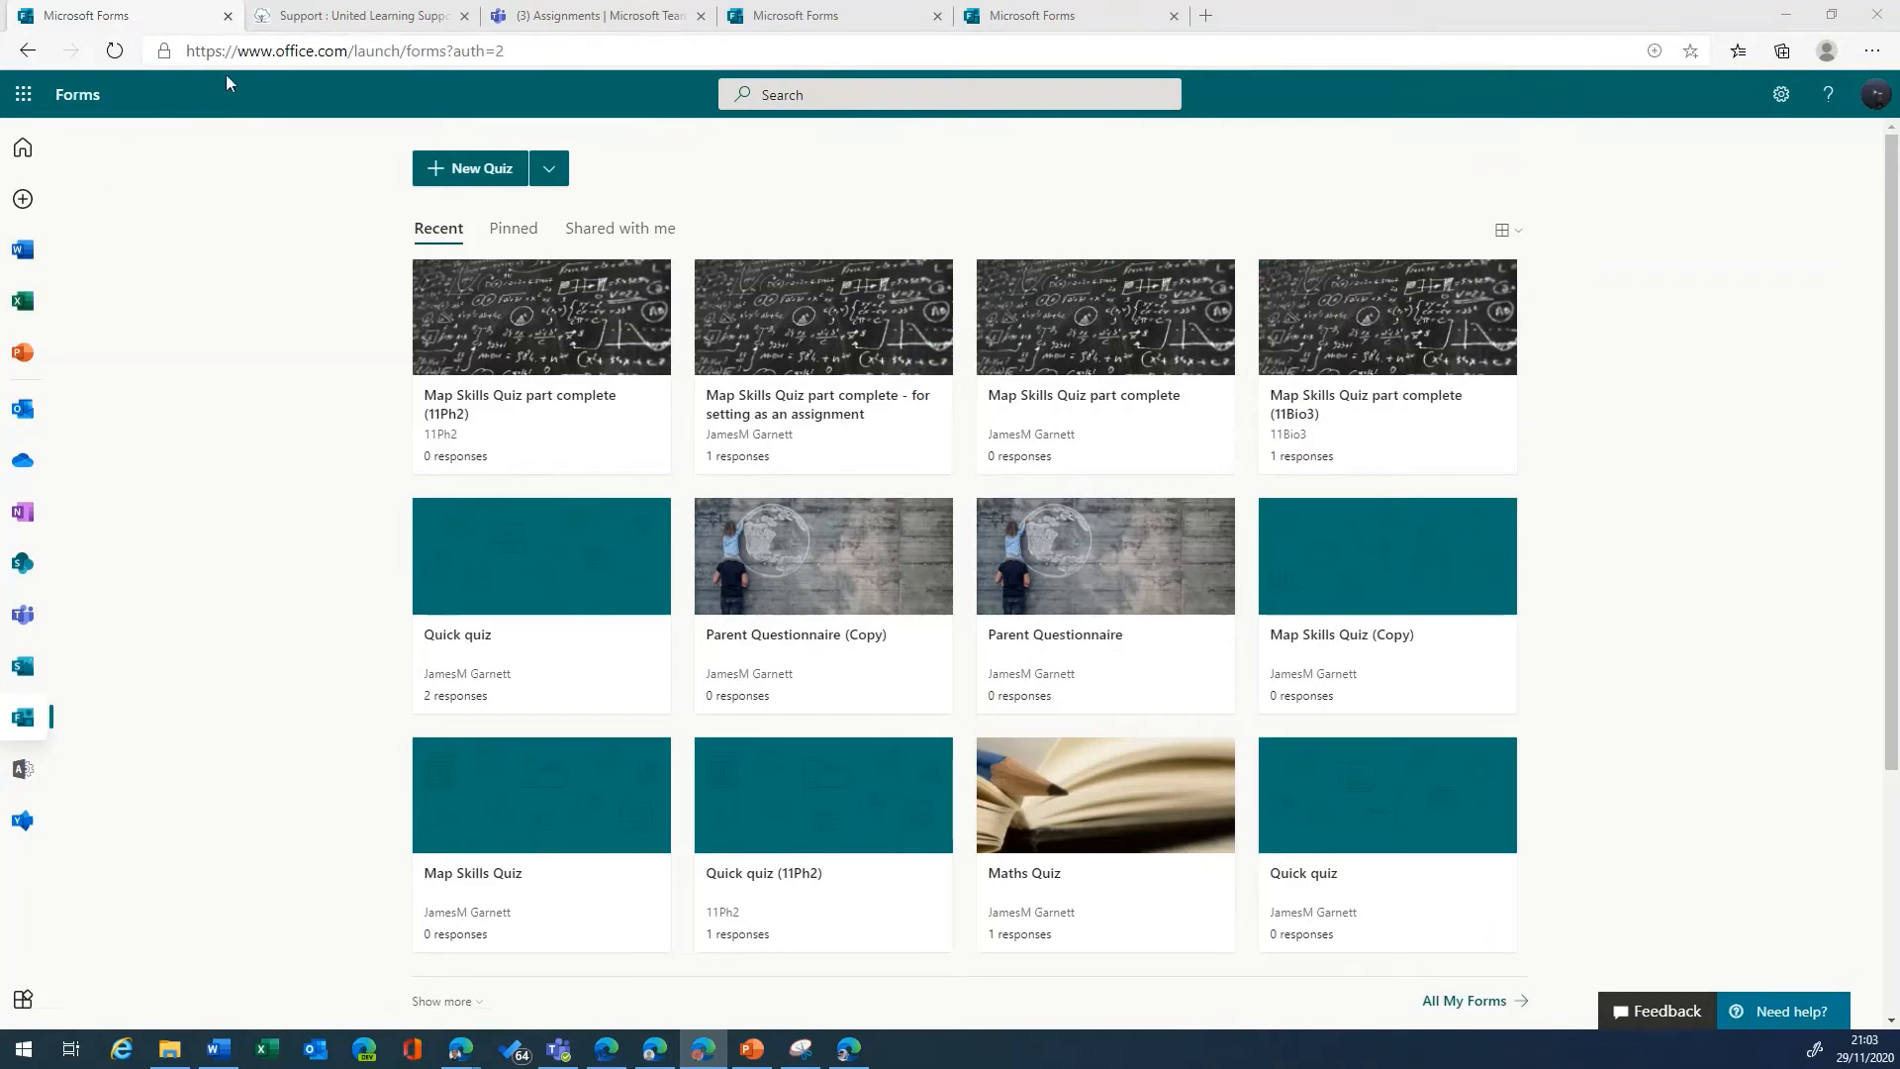
{"action": "left_click", "coordinate": [577, 21]}
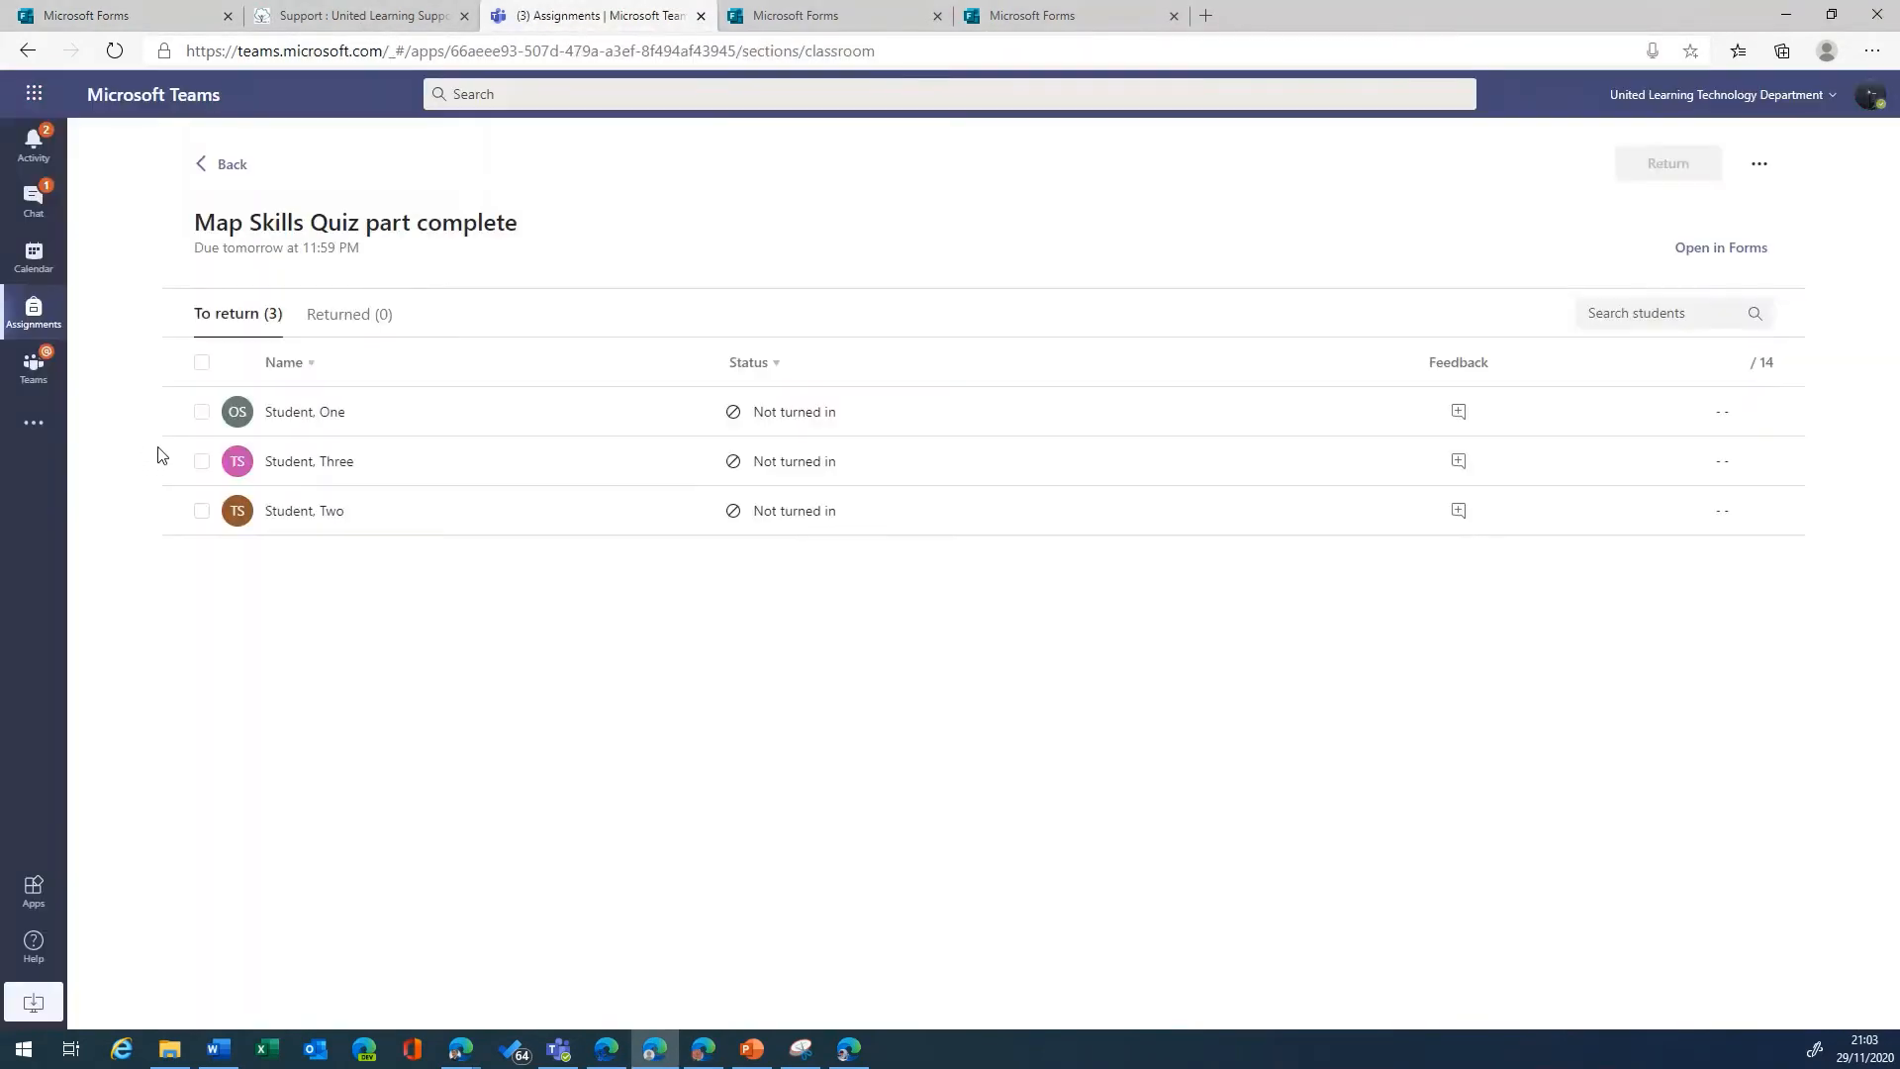
{"action": "left_click", "coordinate": [121, 64]}
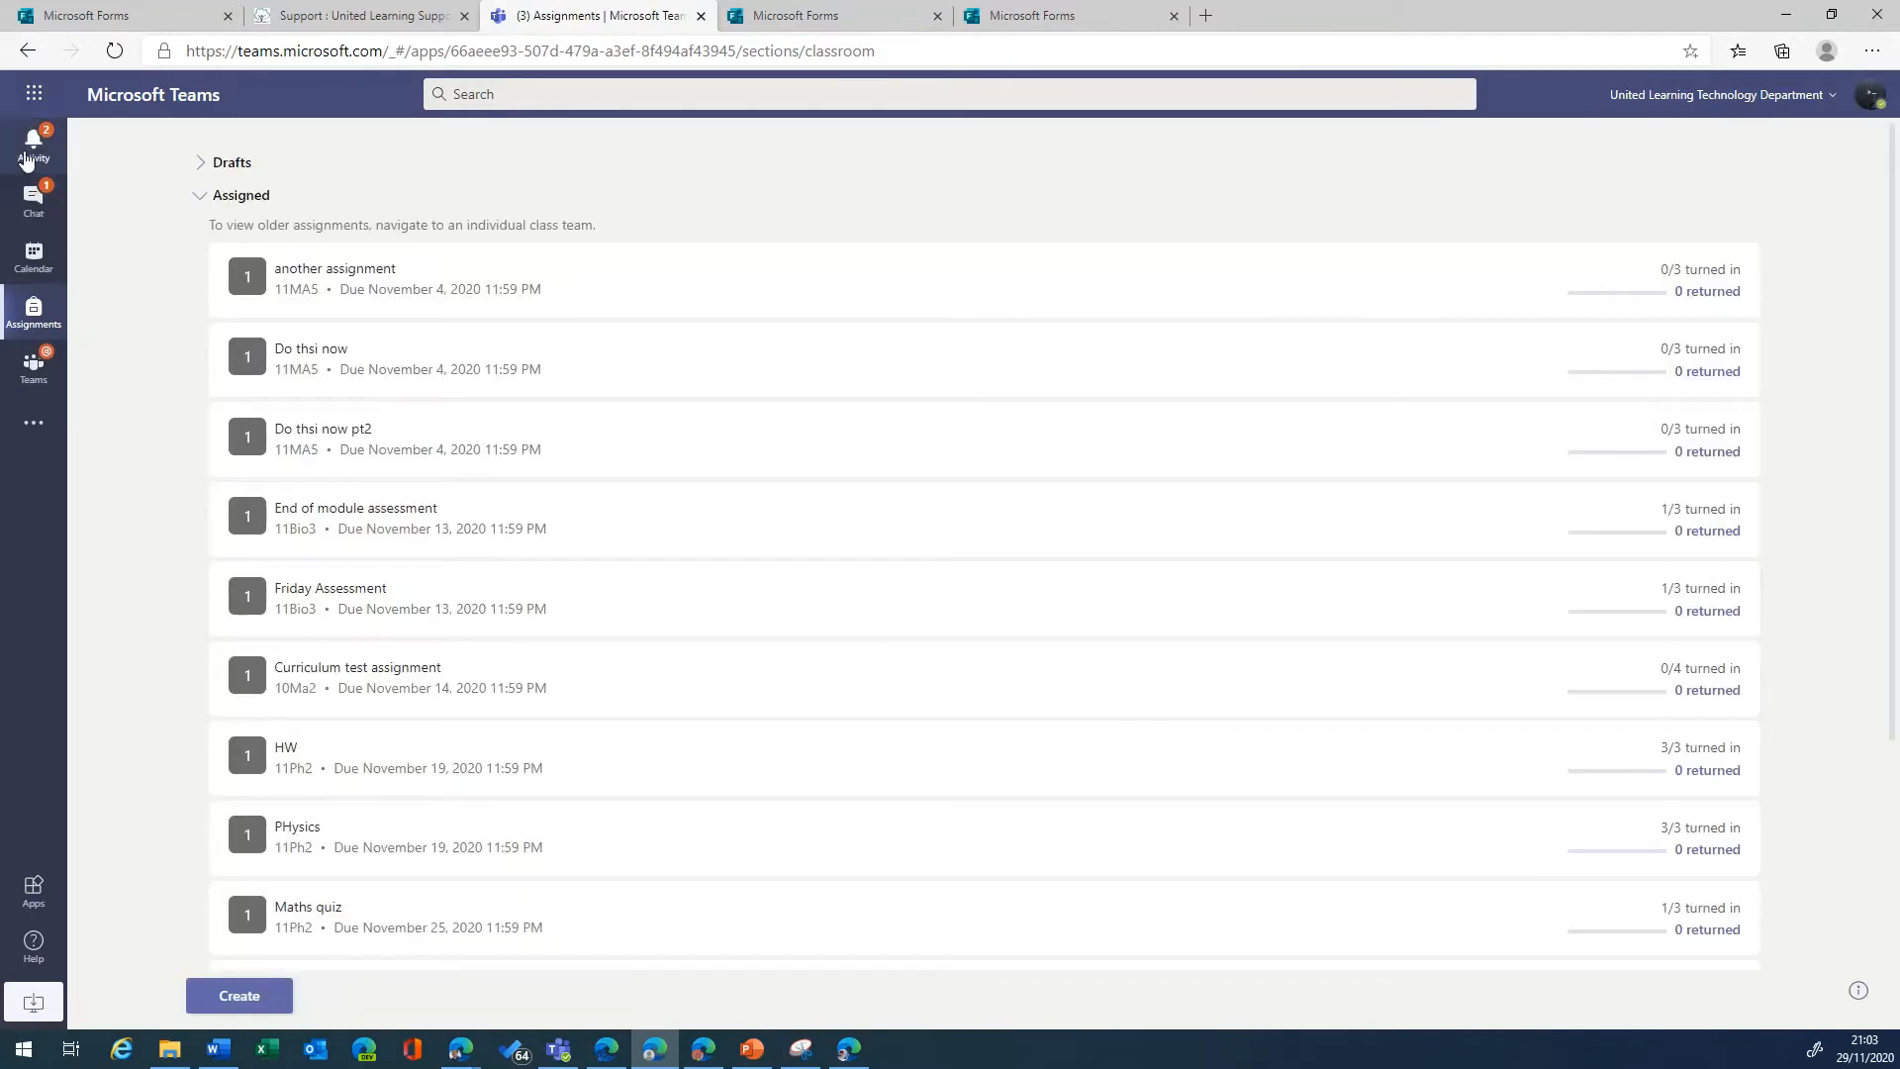
{"action": "left_click", "coordinate": [27, 158]}
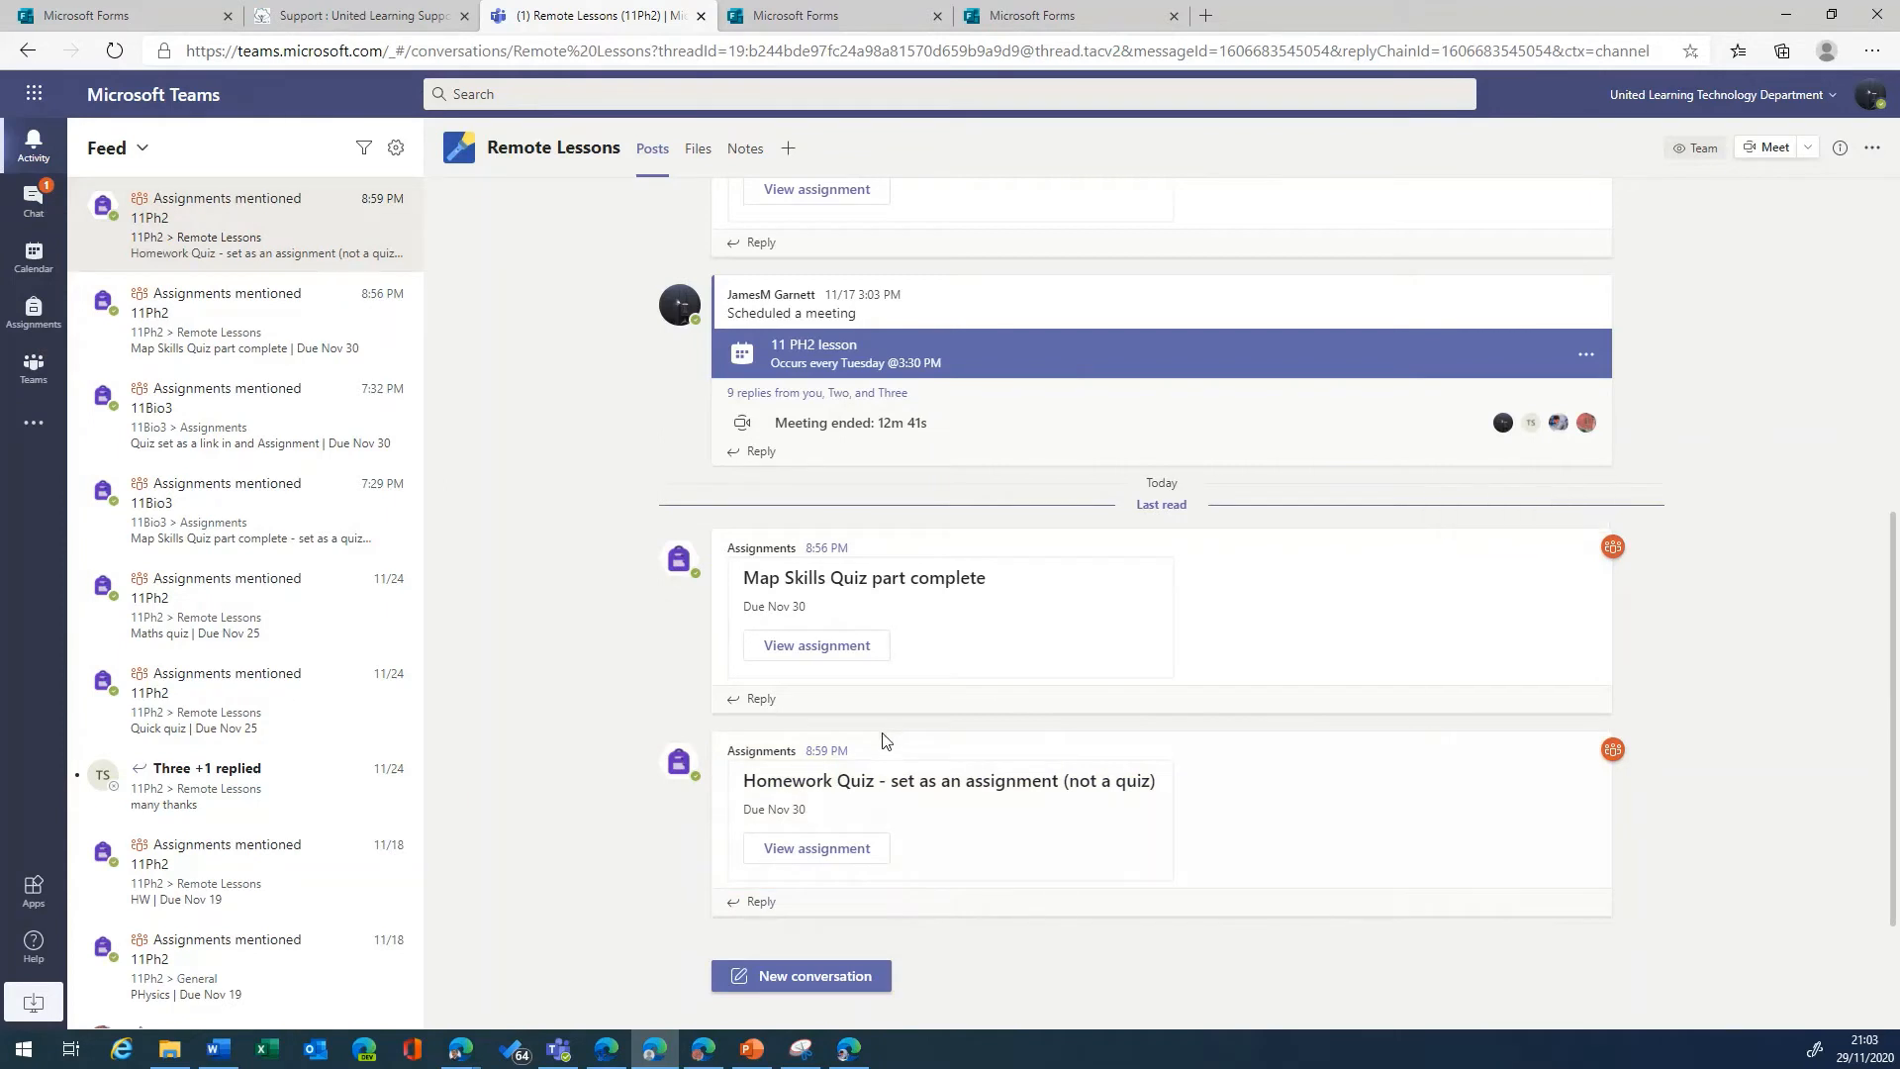
{"action": "left_click", "coordinate": [20, 317]}
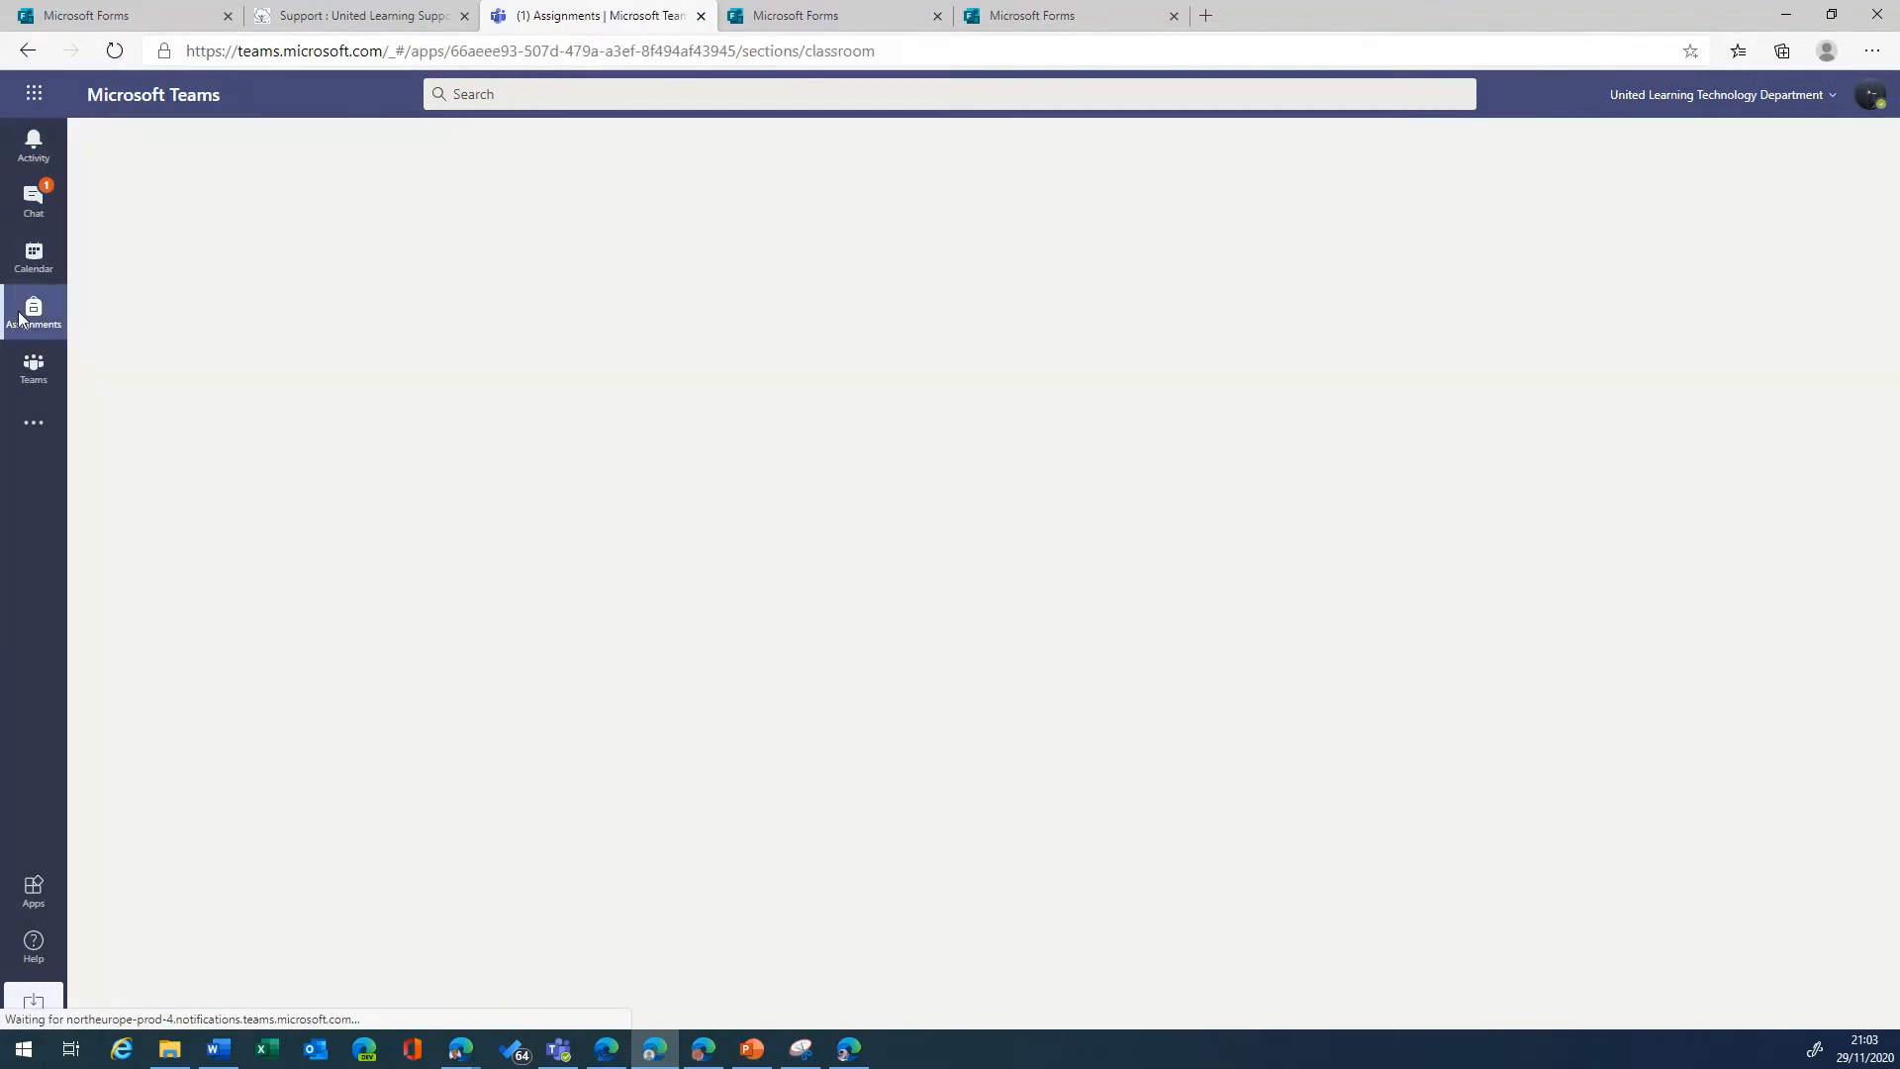
{"action": "scroll", "coordinate": [770, 786], "scroll_direction": "down", "scroll_amount": 3}
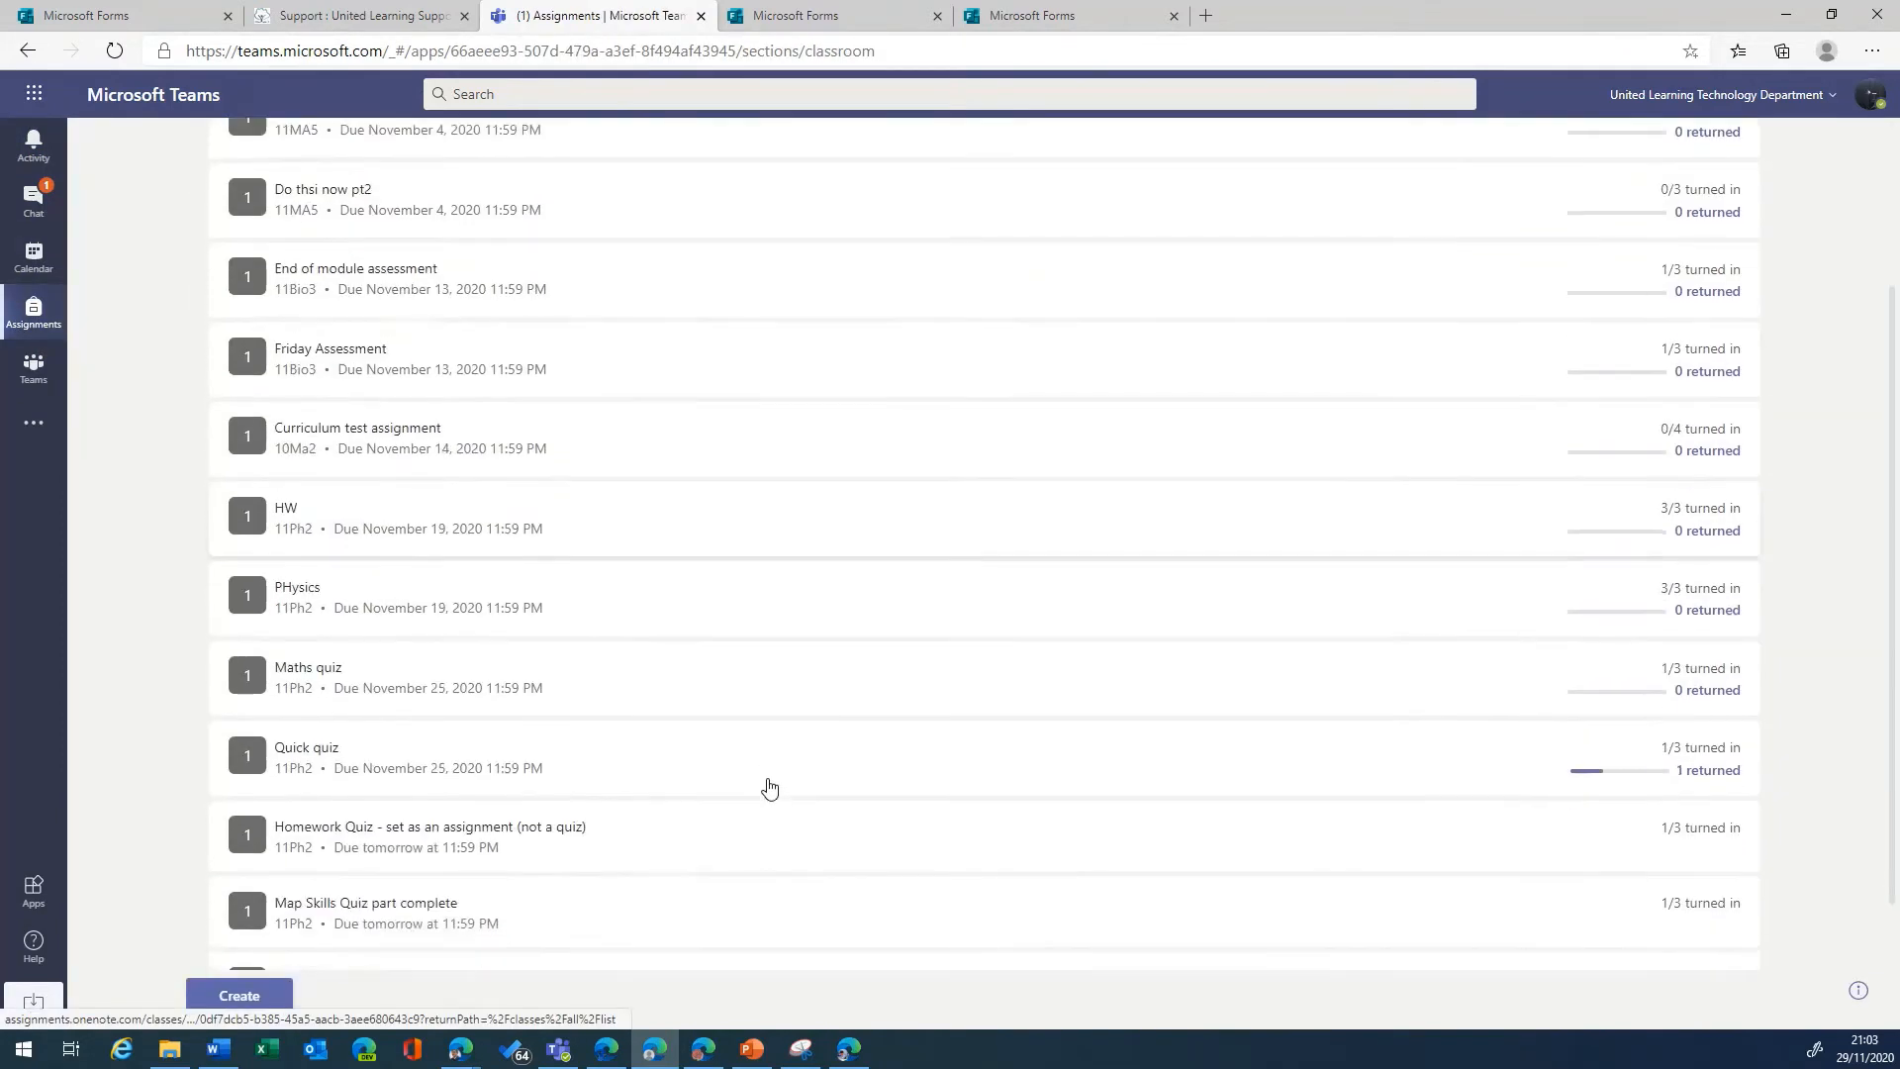
{"action": "scroll", "coordinate": [770, 786], "scroll_direction": "down", "scroll_amount": 2}
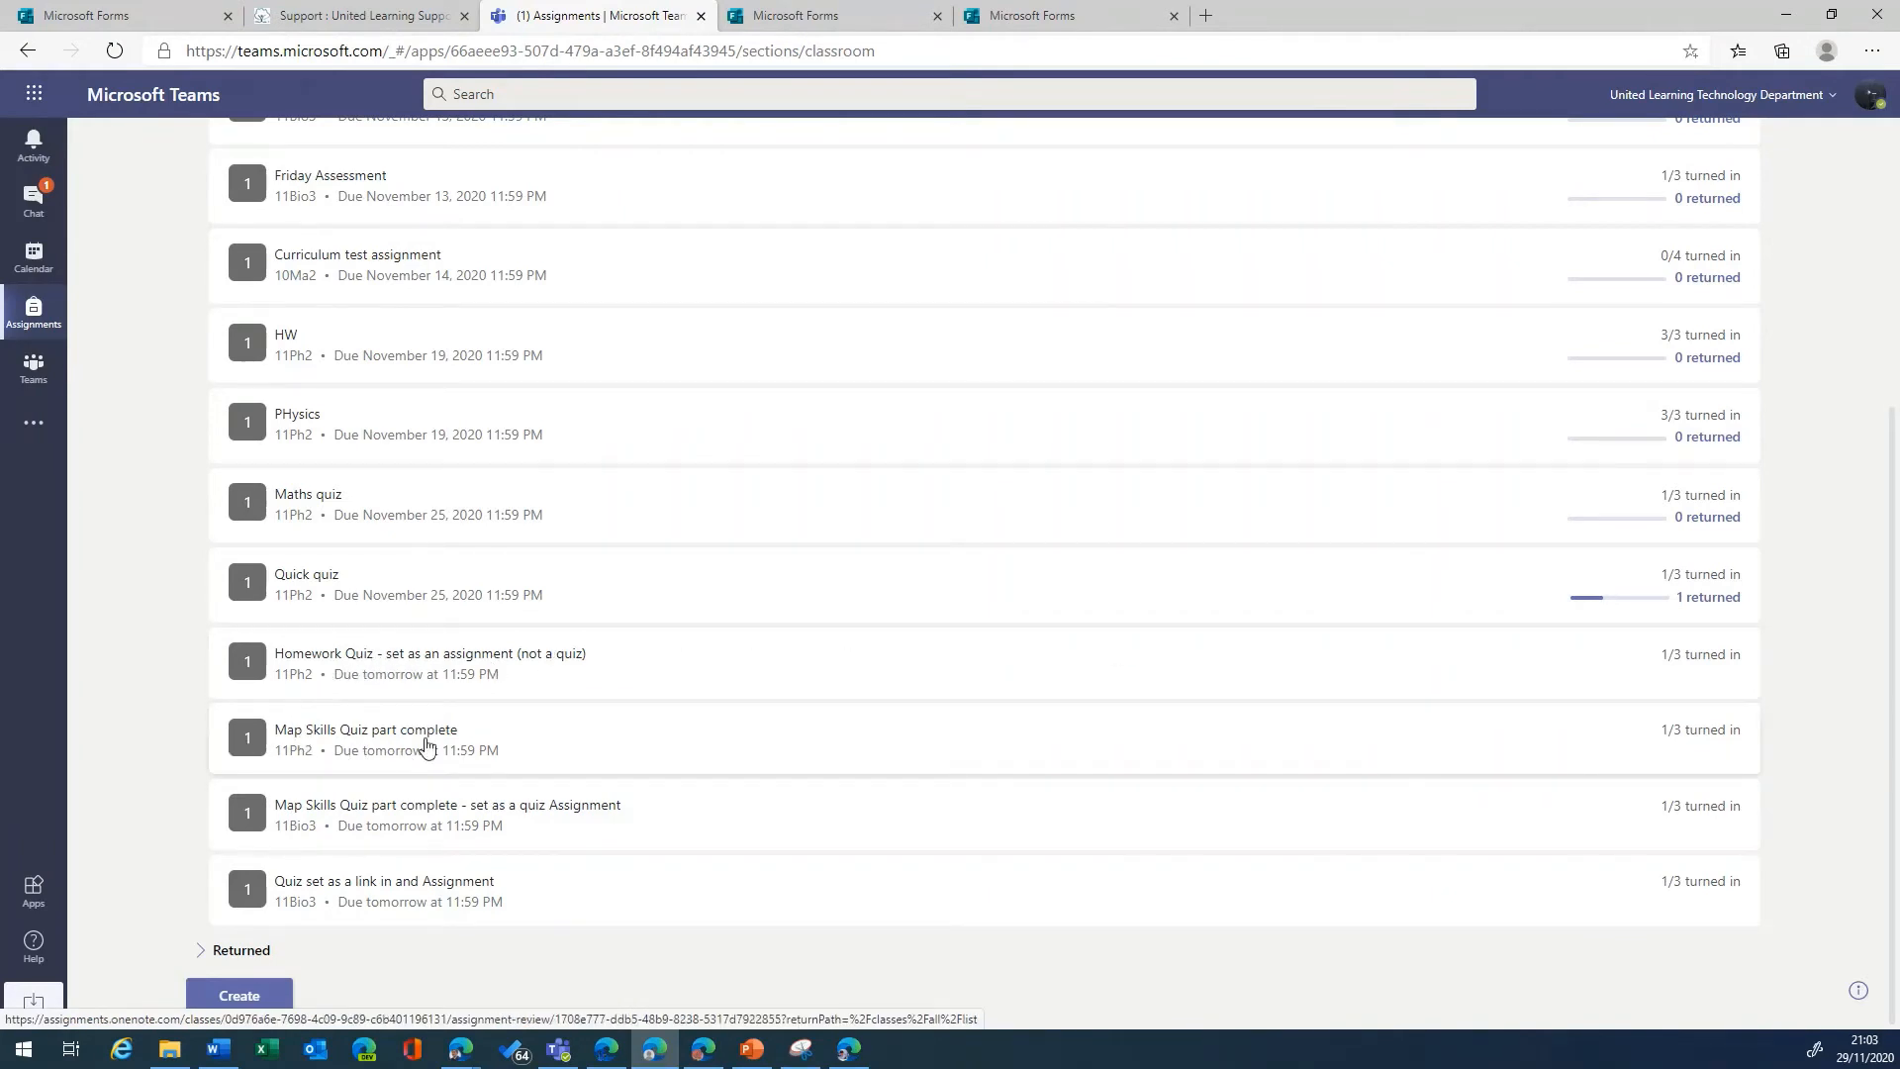
{"action": "left_click", "coordinate": [386, 744]}
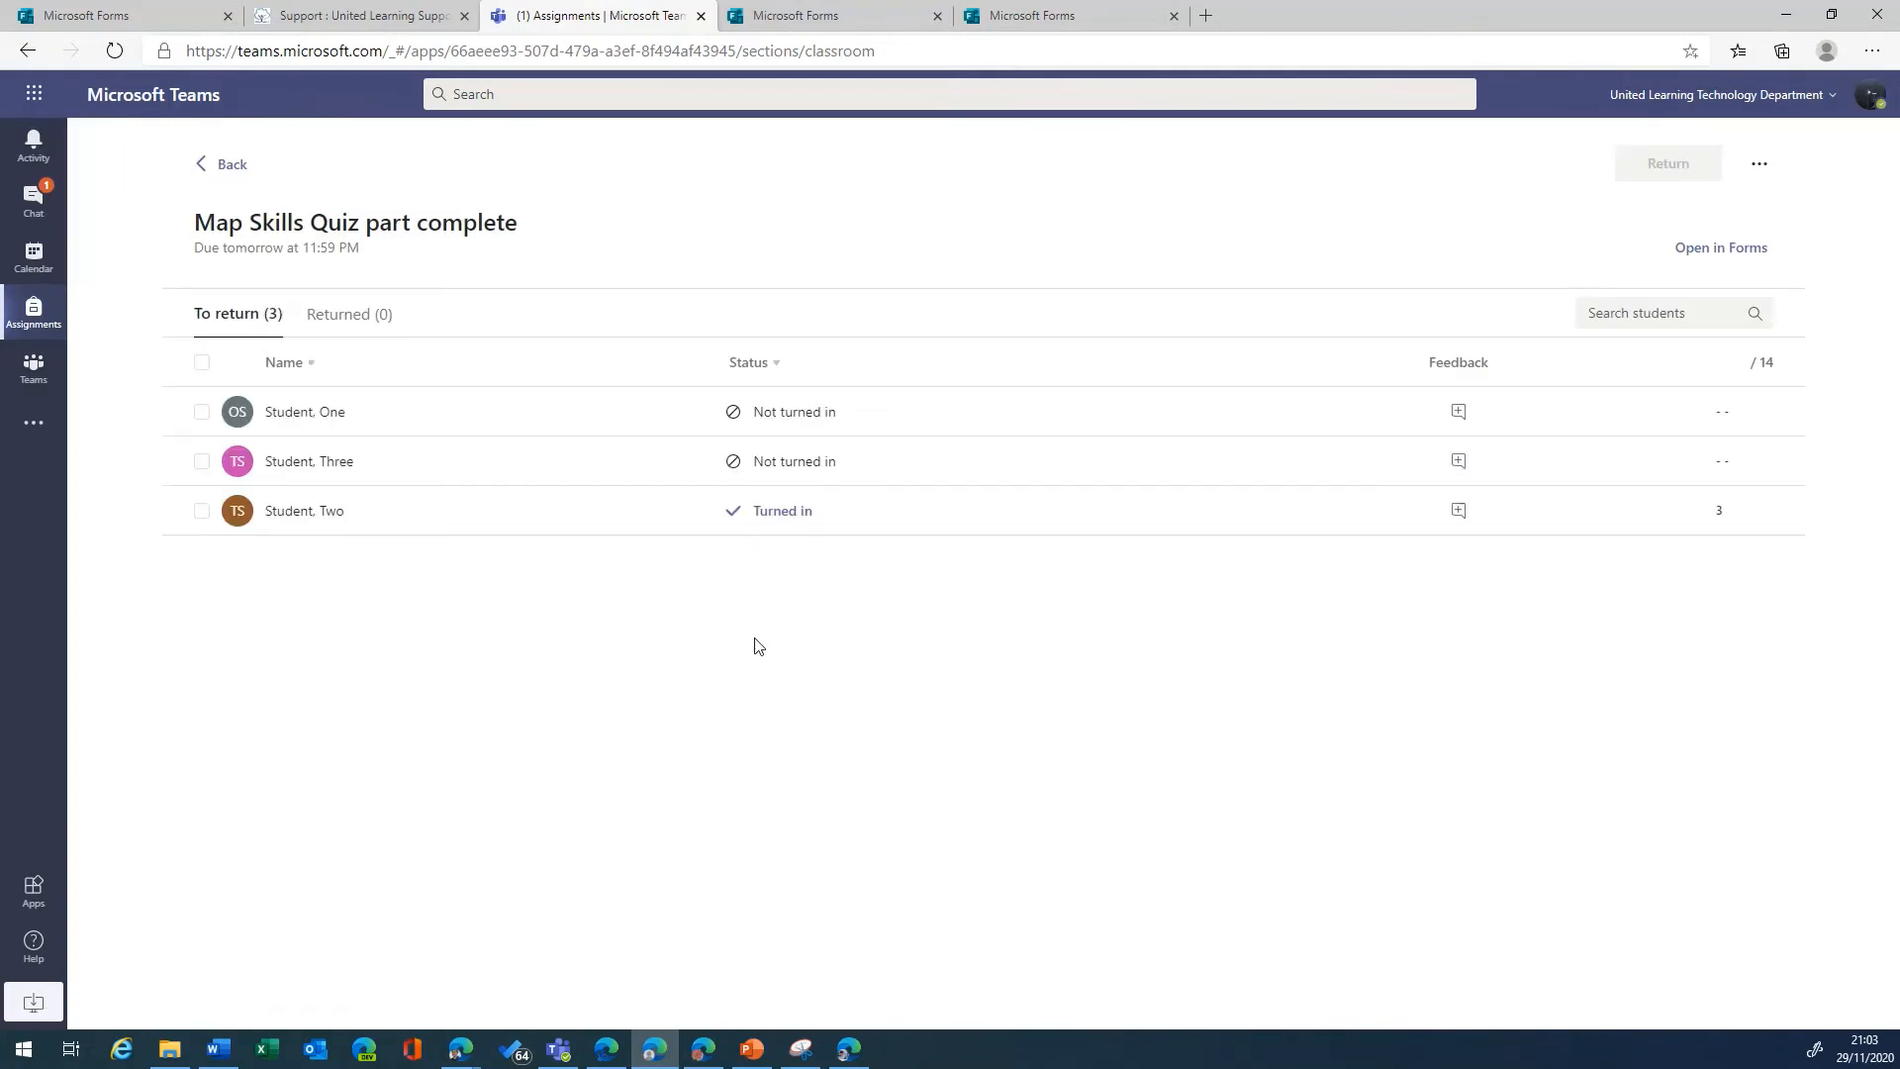
Step: View the turned-in quiz submission, close it, and examine the assignment's additional options
{"action": "left_click", "coordinate": [797, 516]}
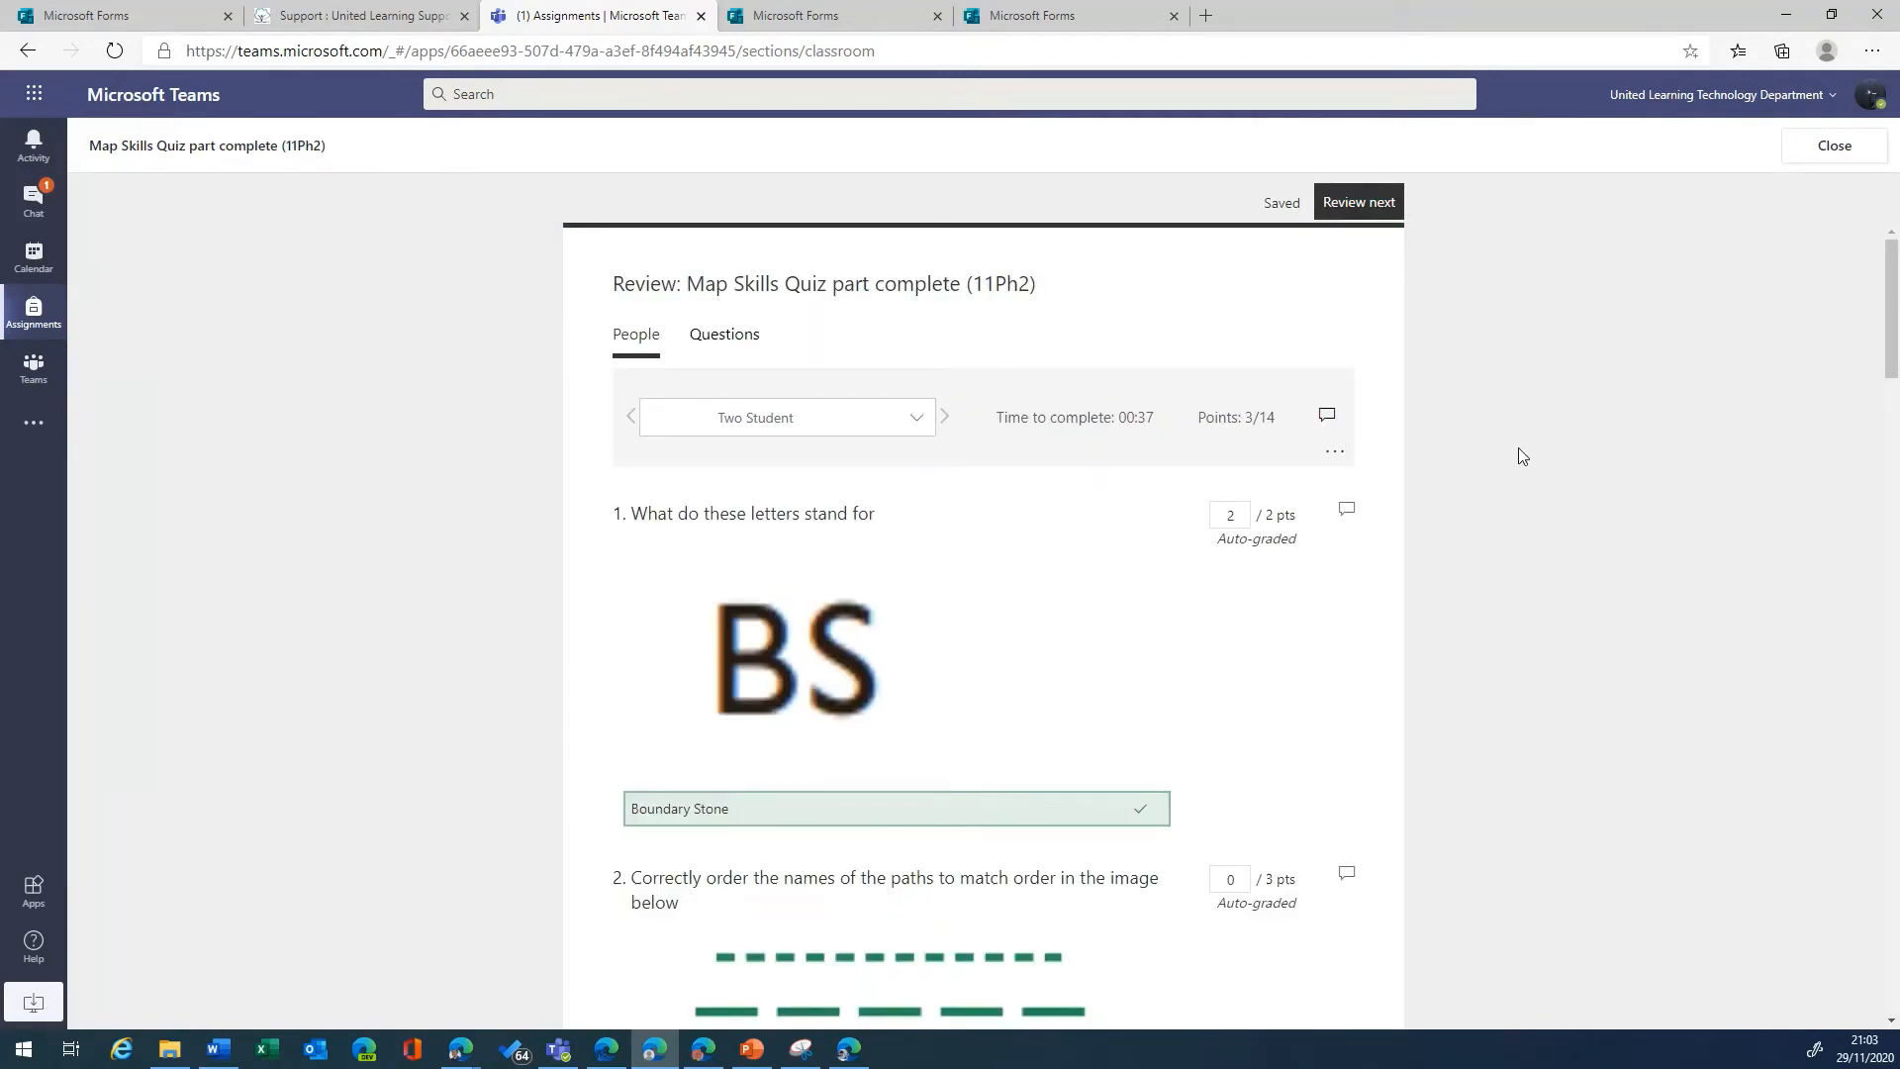
{"action": "left_click", "coordinate": [1850, 156]}
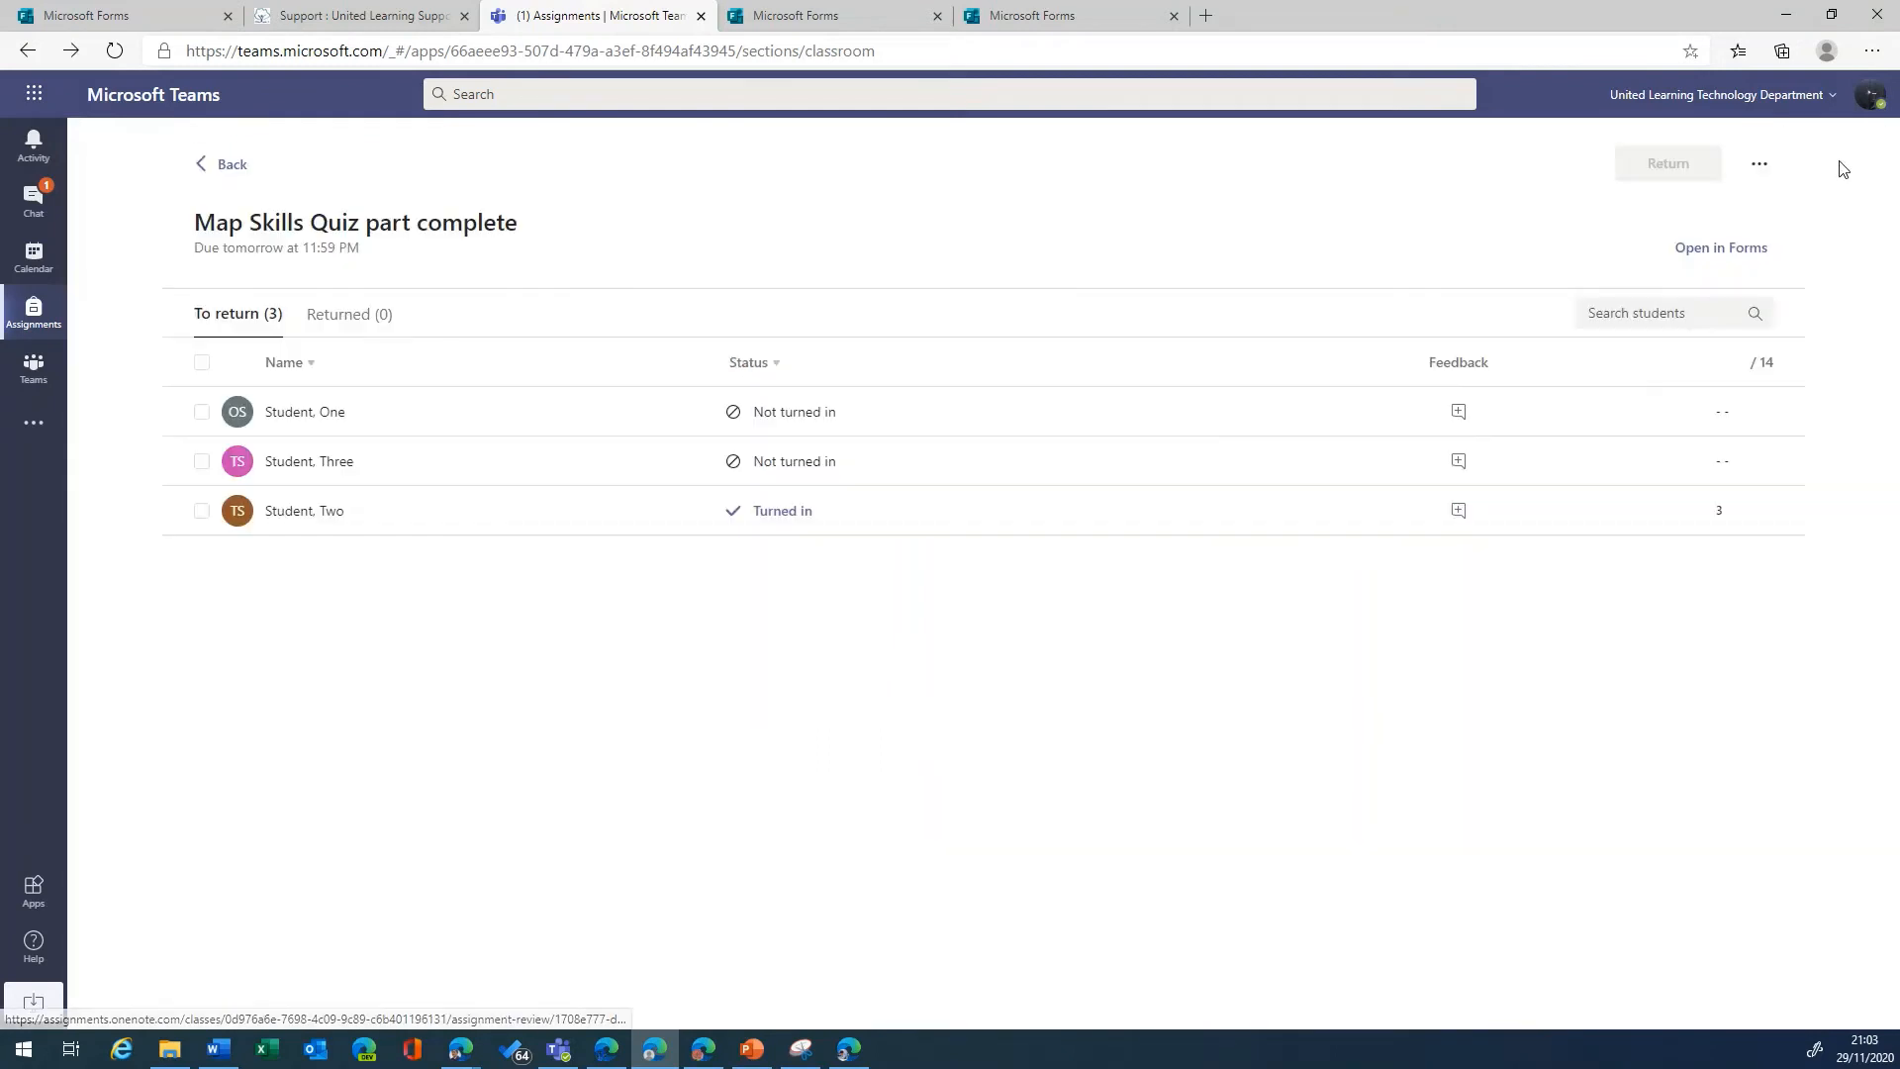
{"action": "left_click", "coordinate": [1768, 168]}
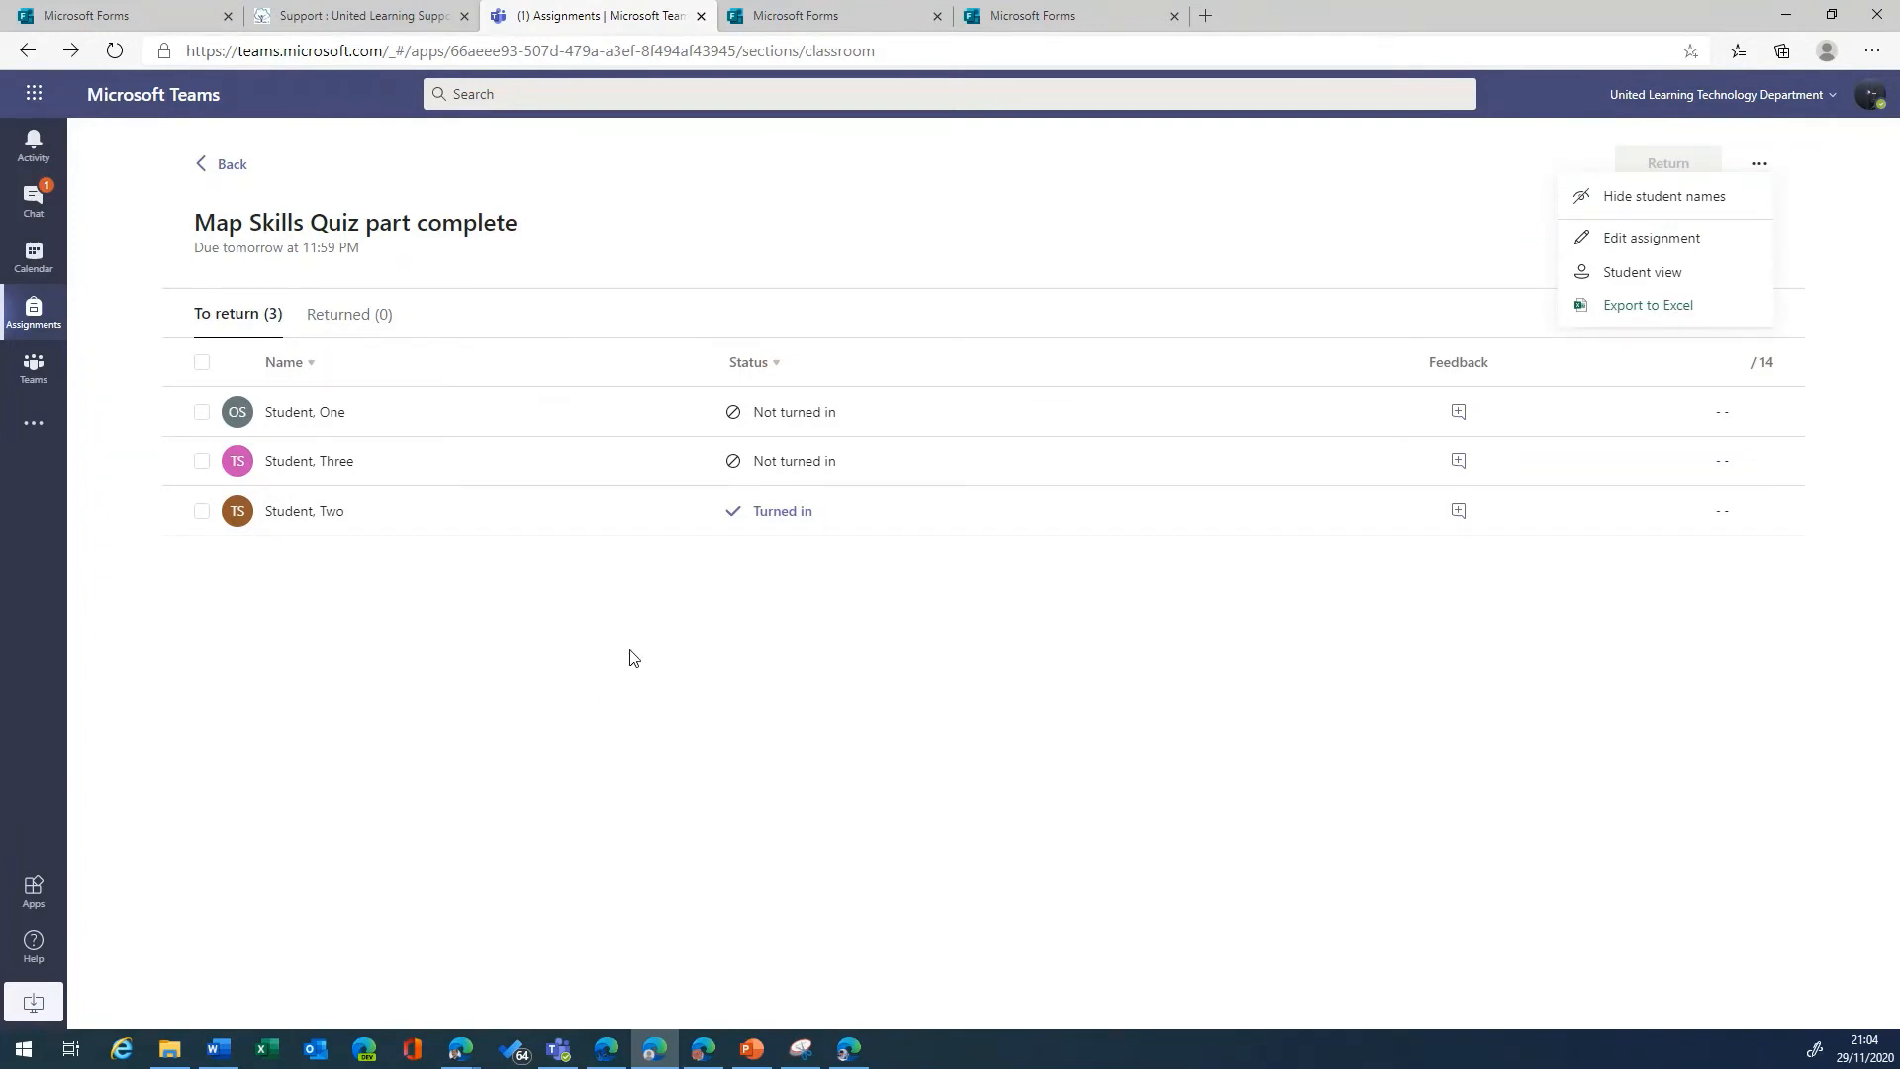
Step: Reopen the turned-in quiz submission and award 1 point for the path-ordering answer in question 2
{"action": "left_click", "coordinate": [794, 520]}
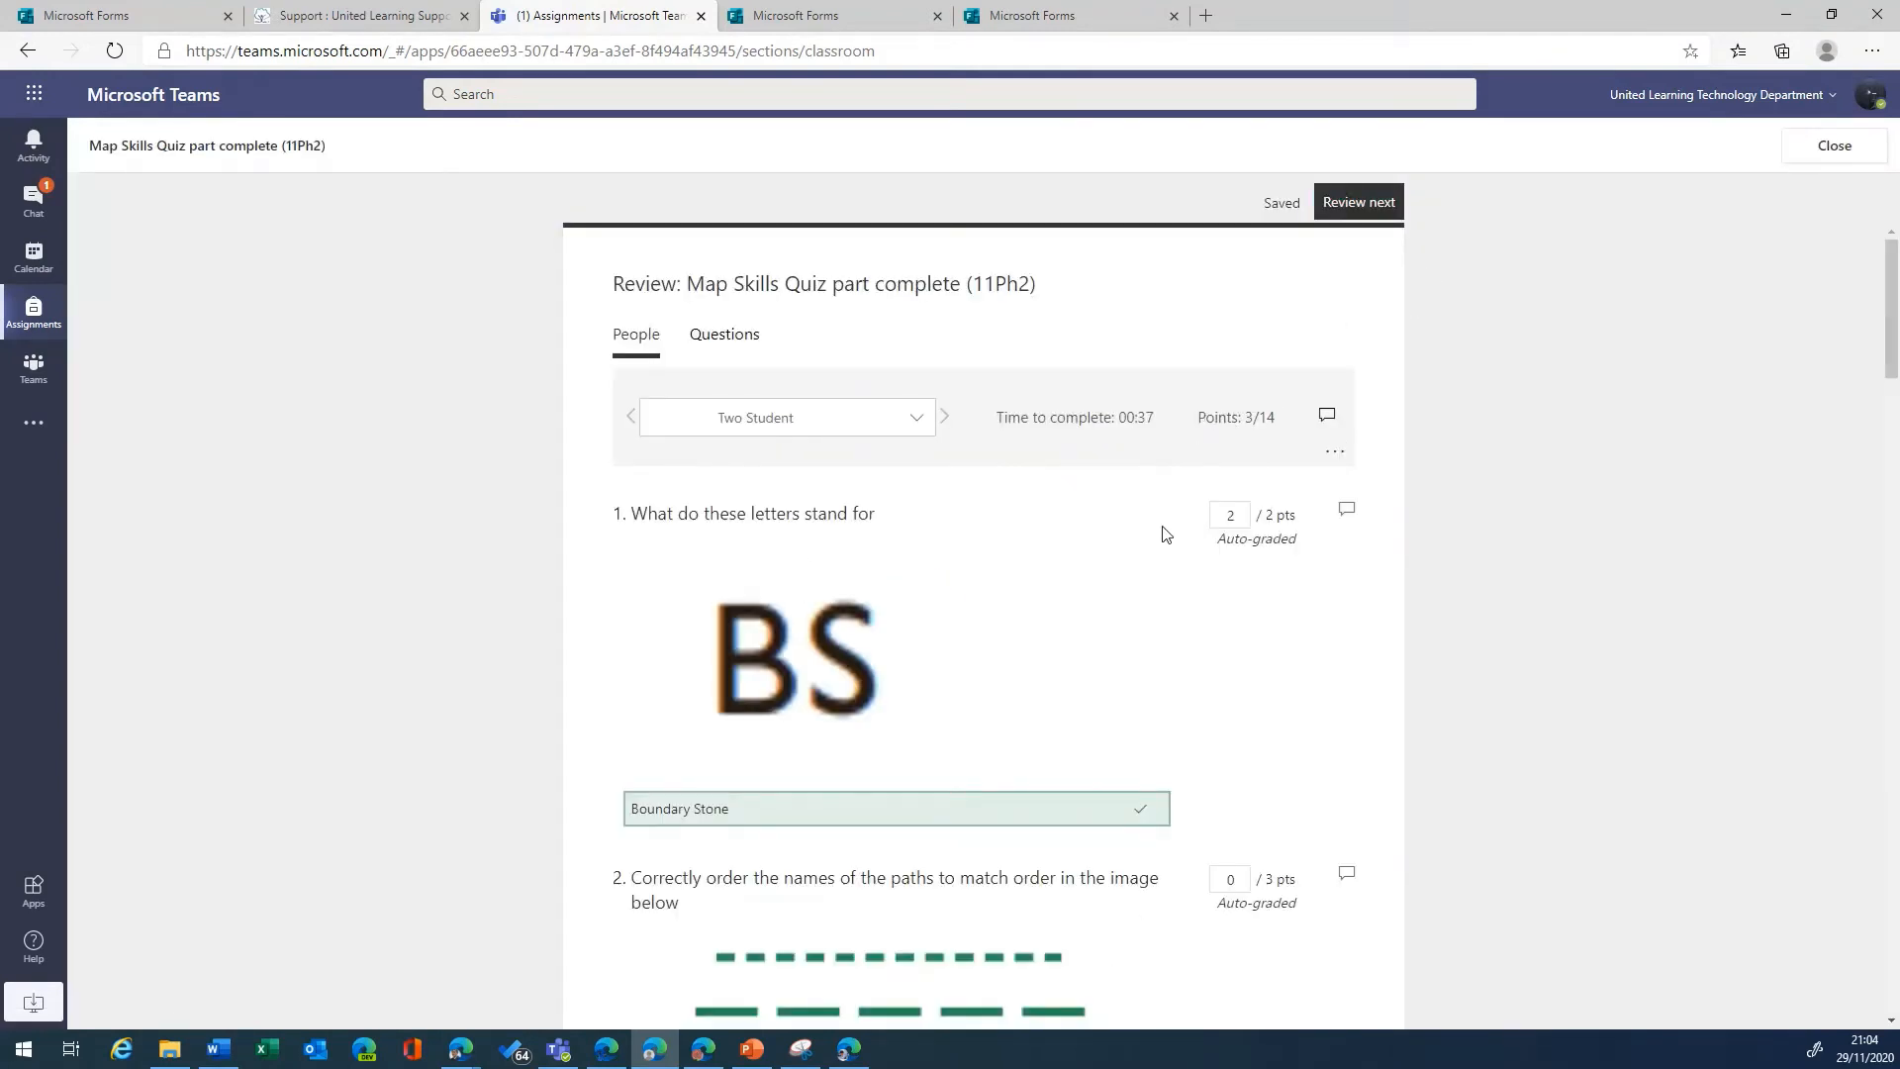
{"action": "scroll", "coordinate": [1128, 636], "scroll_direction": "down", "scroll_amount": 1}
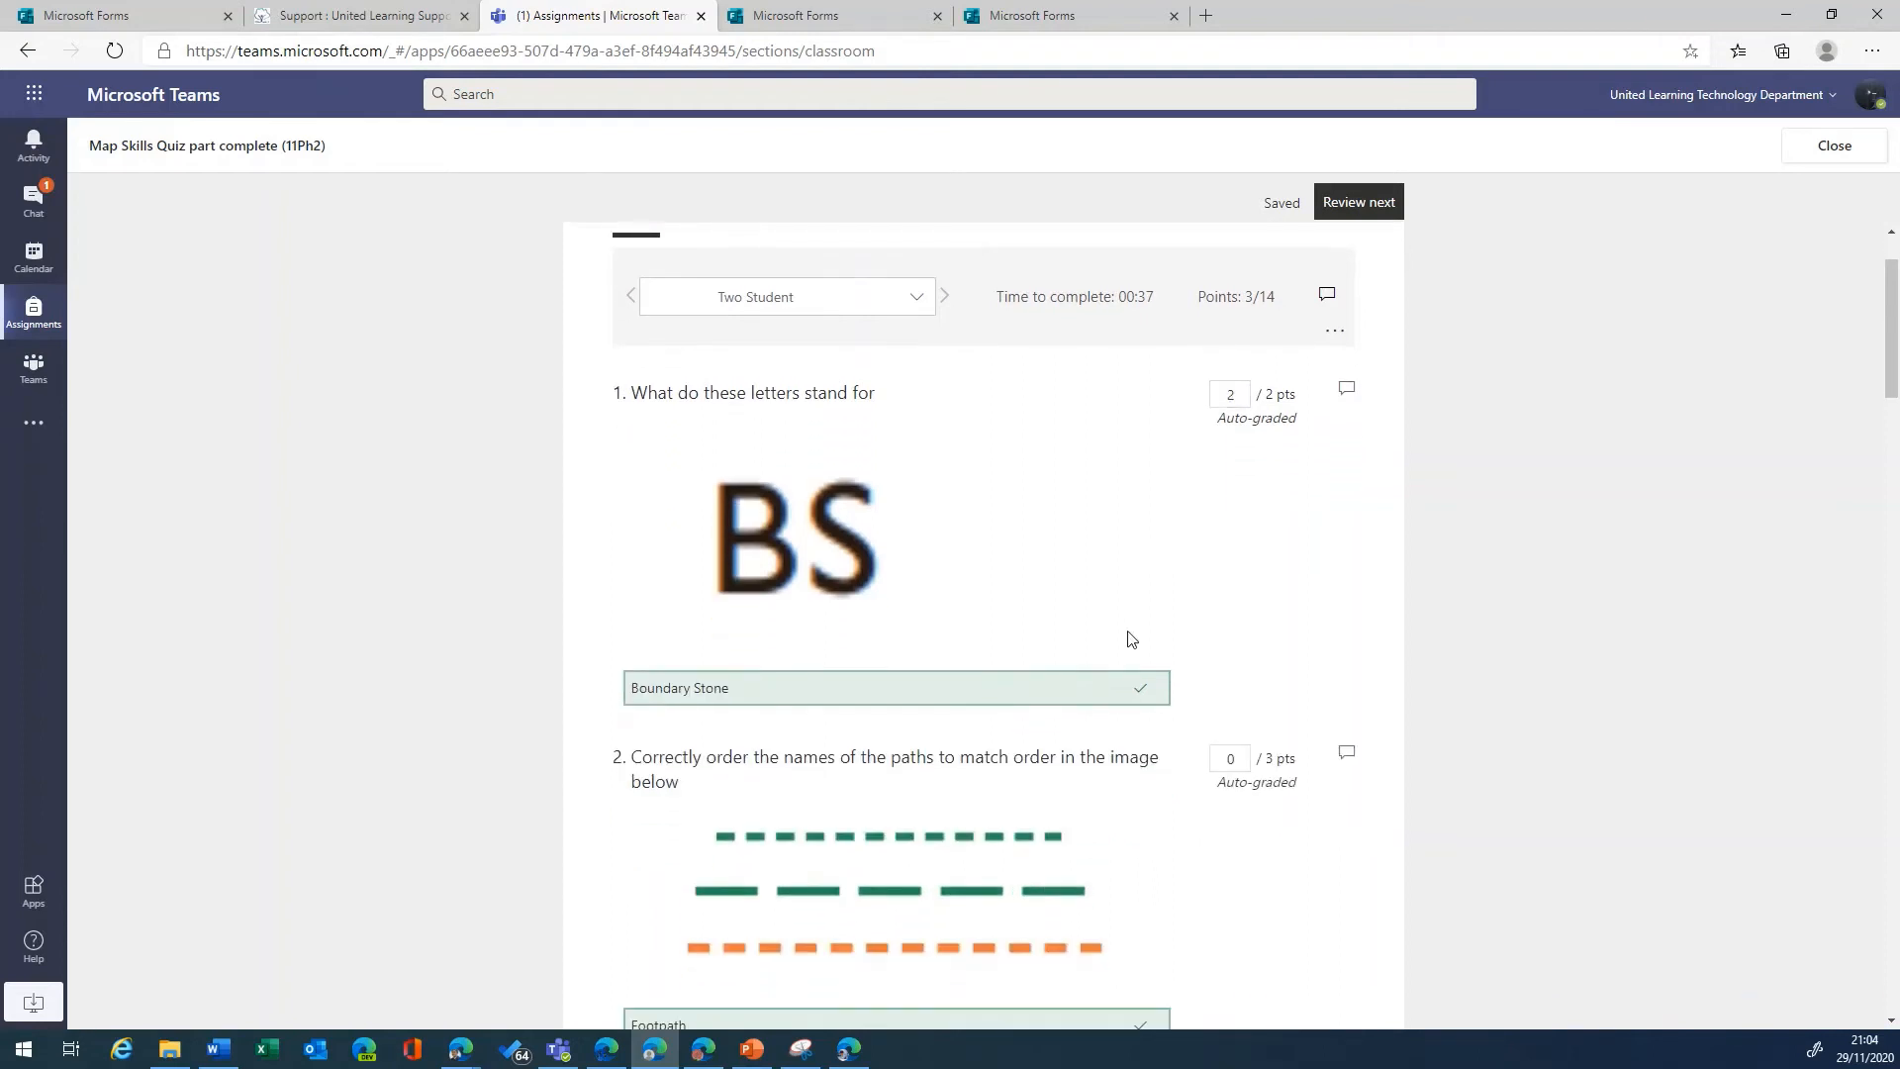
{"action": "scroll", "coordinate": [1132, 638], "scroll_direction": "down", "scroll_amount": 3}
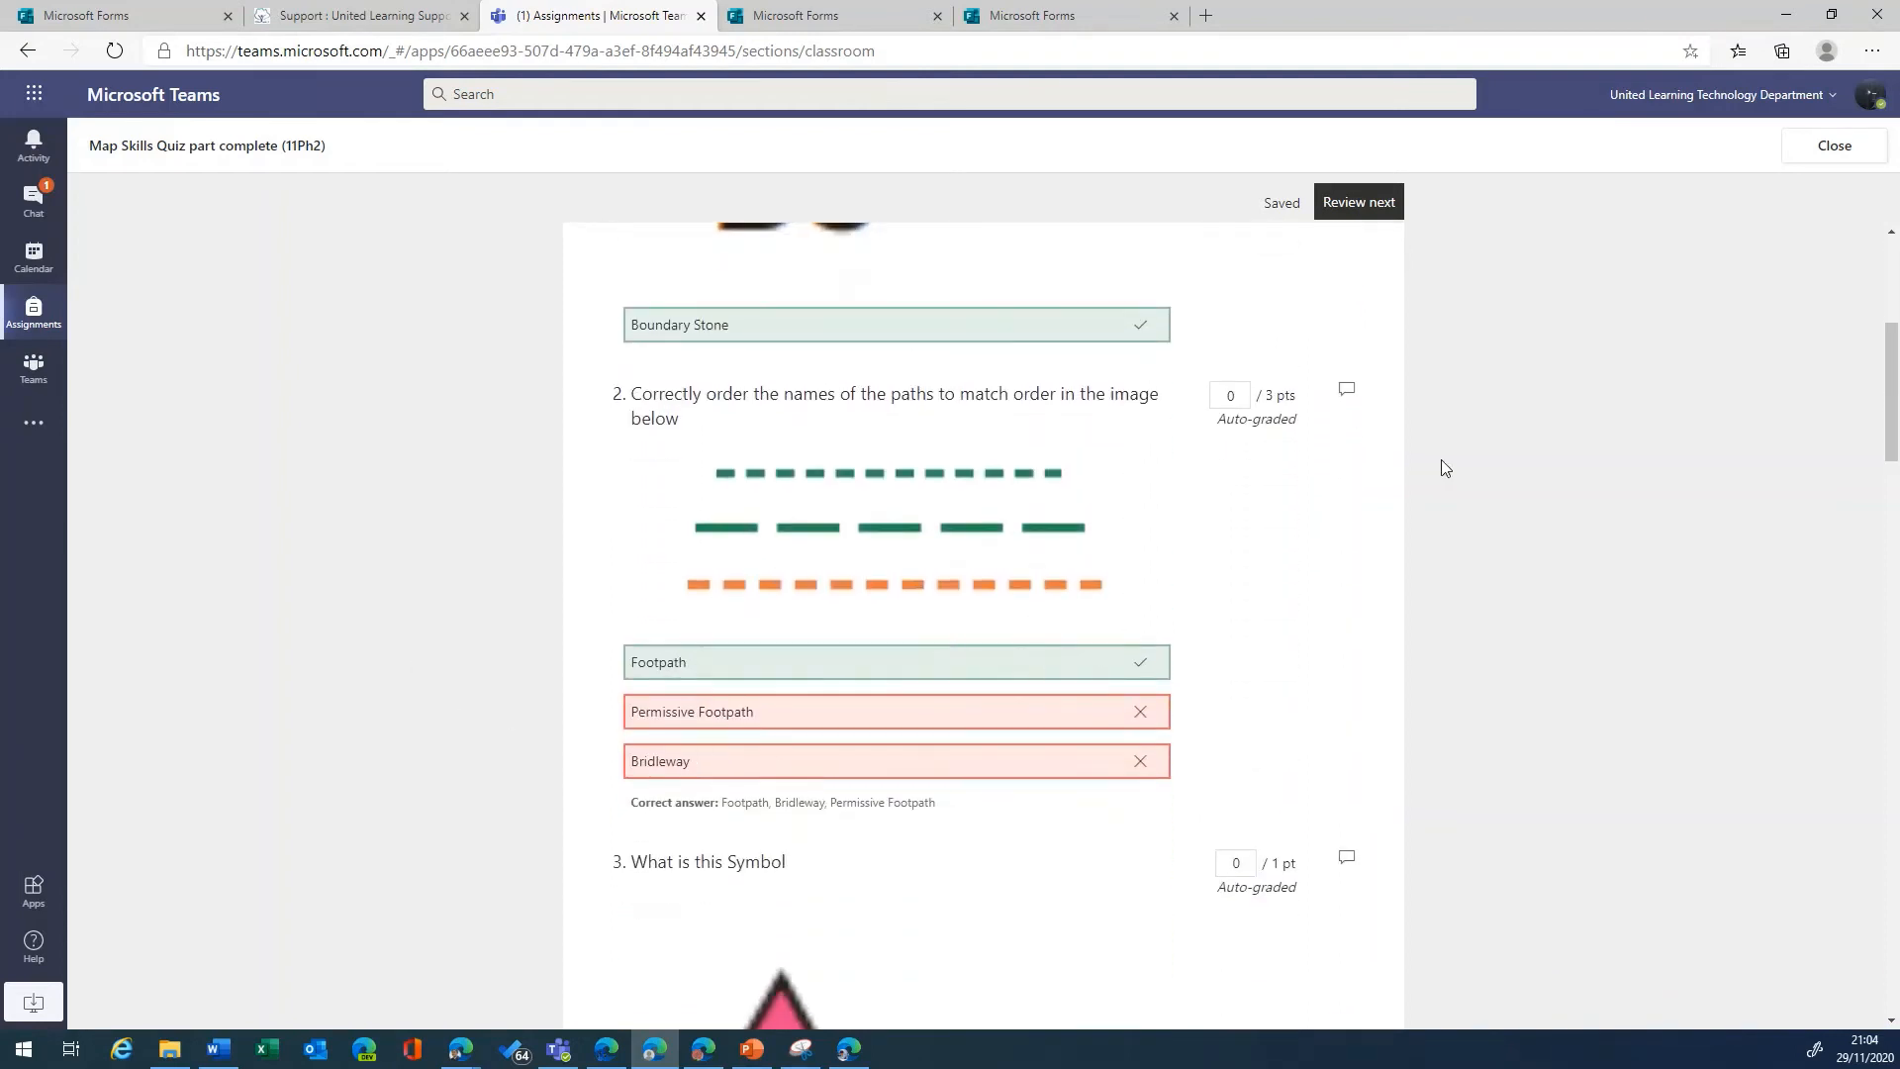
{"action": "left_click", "coordinate": [1225, 400]}
{"action": "type", "text": "1"}
Step: Open the feedback field for question 7, leaving it empty, and enter "well done" as feedback for question 10
{"action": "scroll", "coordinate": [1298, 506], "scroll_direction": "down", "scroll_amount": 7}
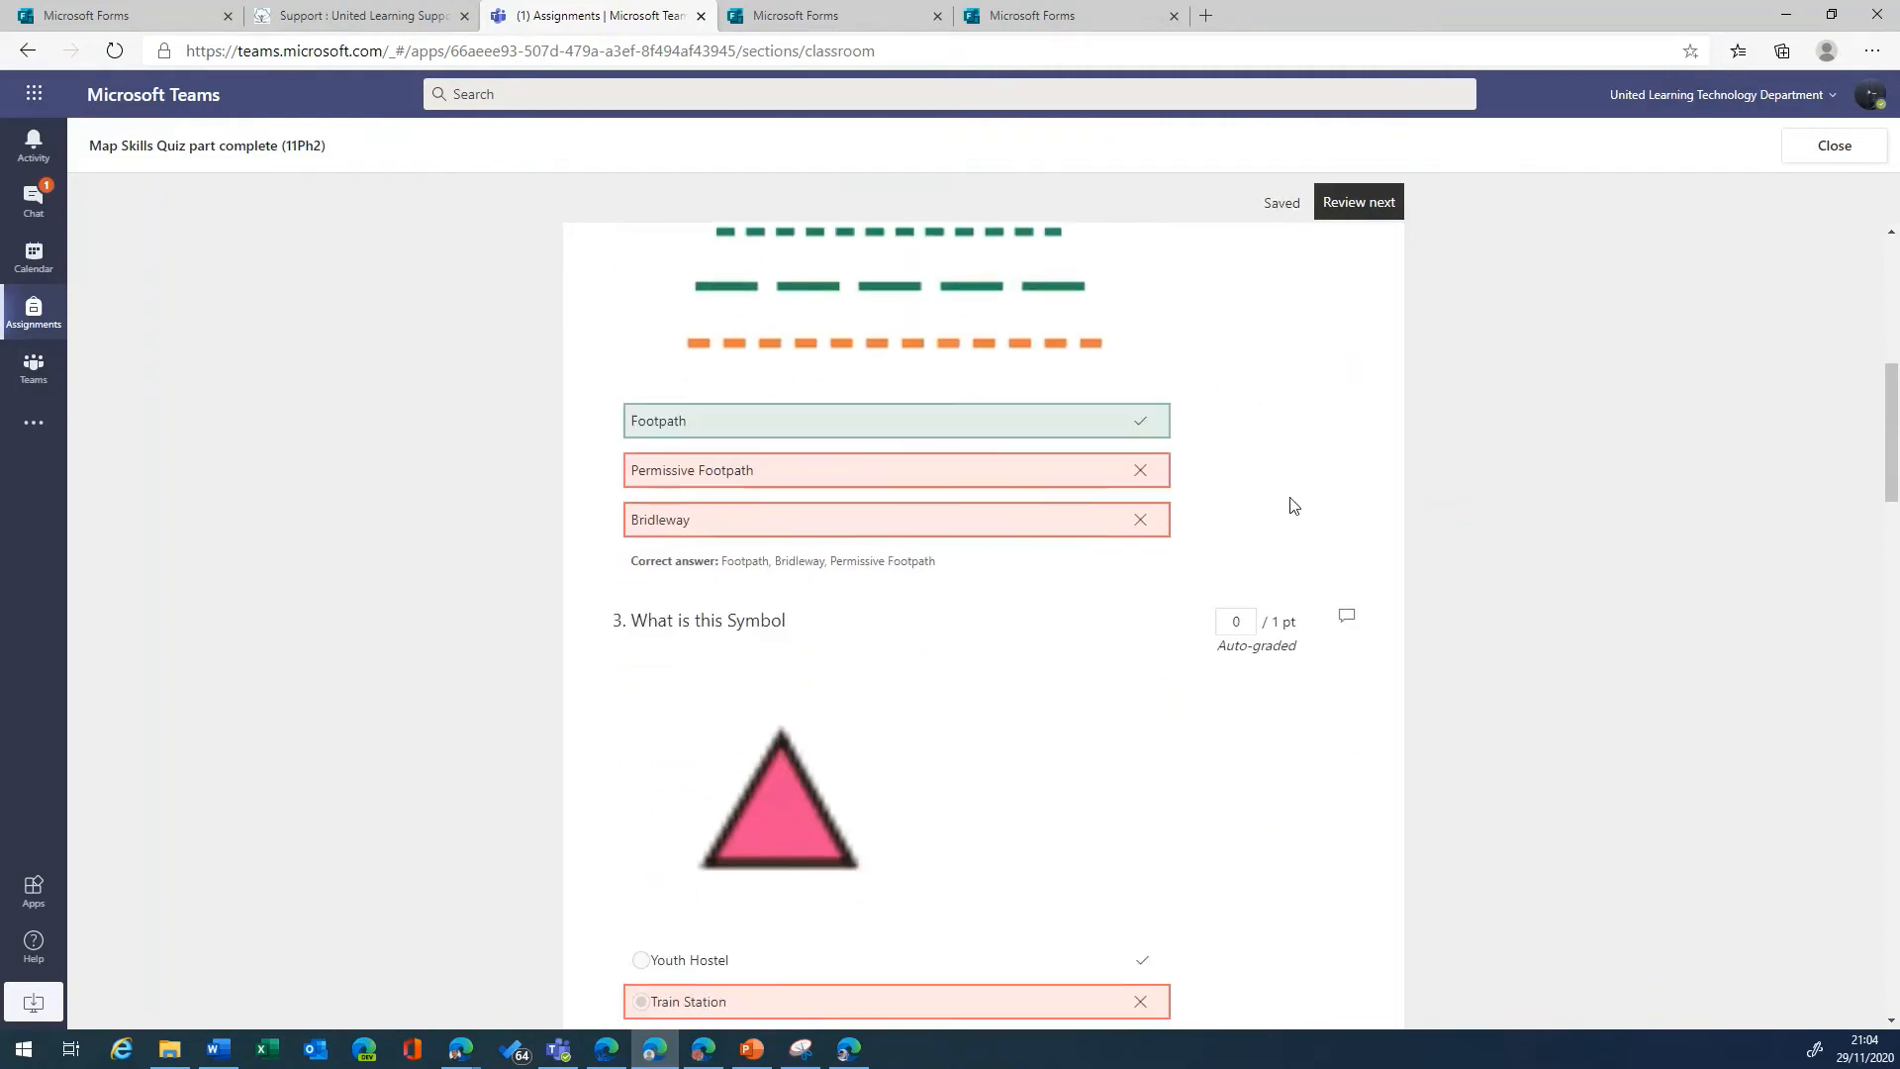
{"action": "scroll", "coordinate": [1291, 505], "scroll_direction": "down", "scroll_amount": 10}
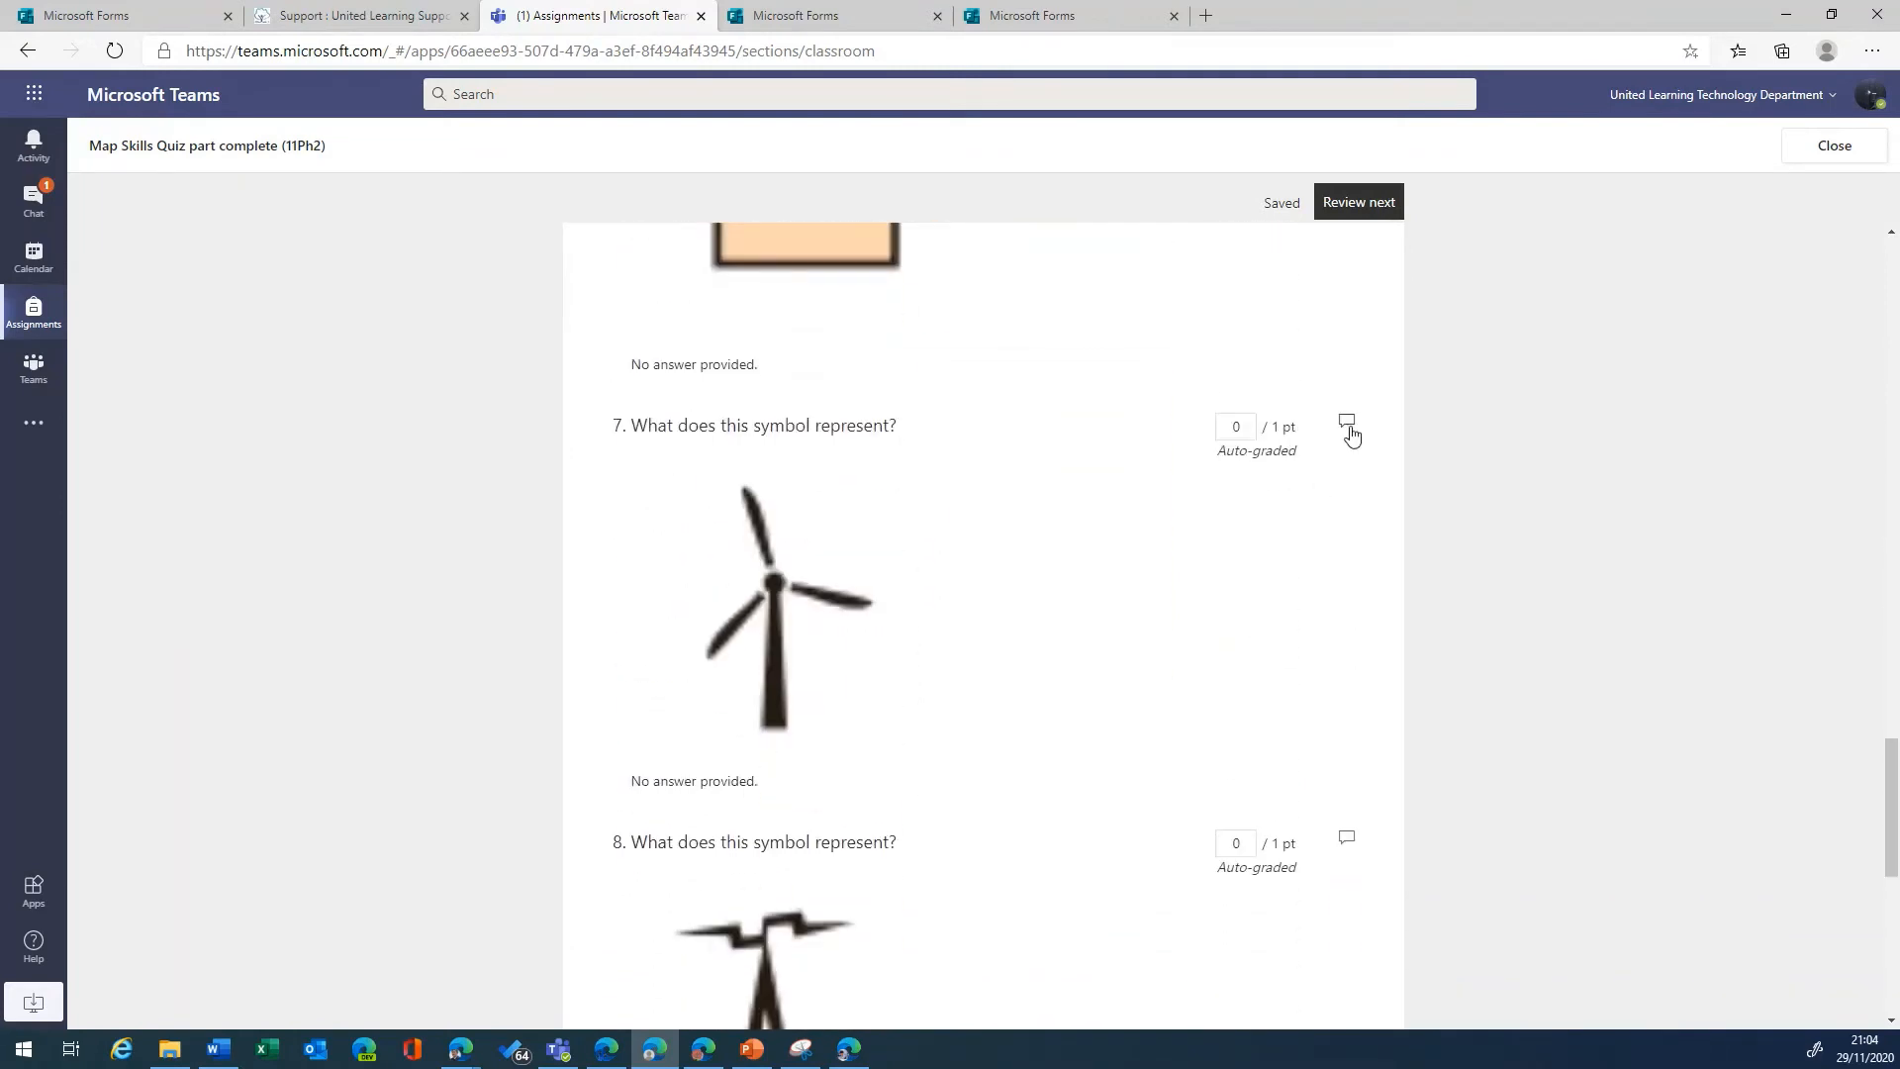
{"action": "left_click", "coordinate": [1347, 423]}
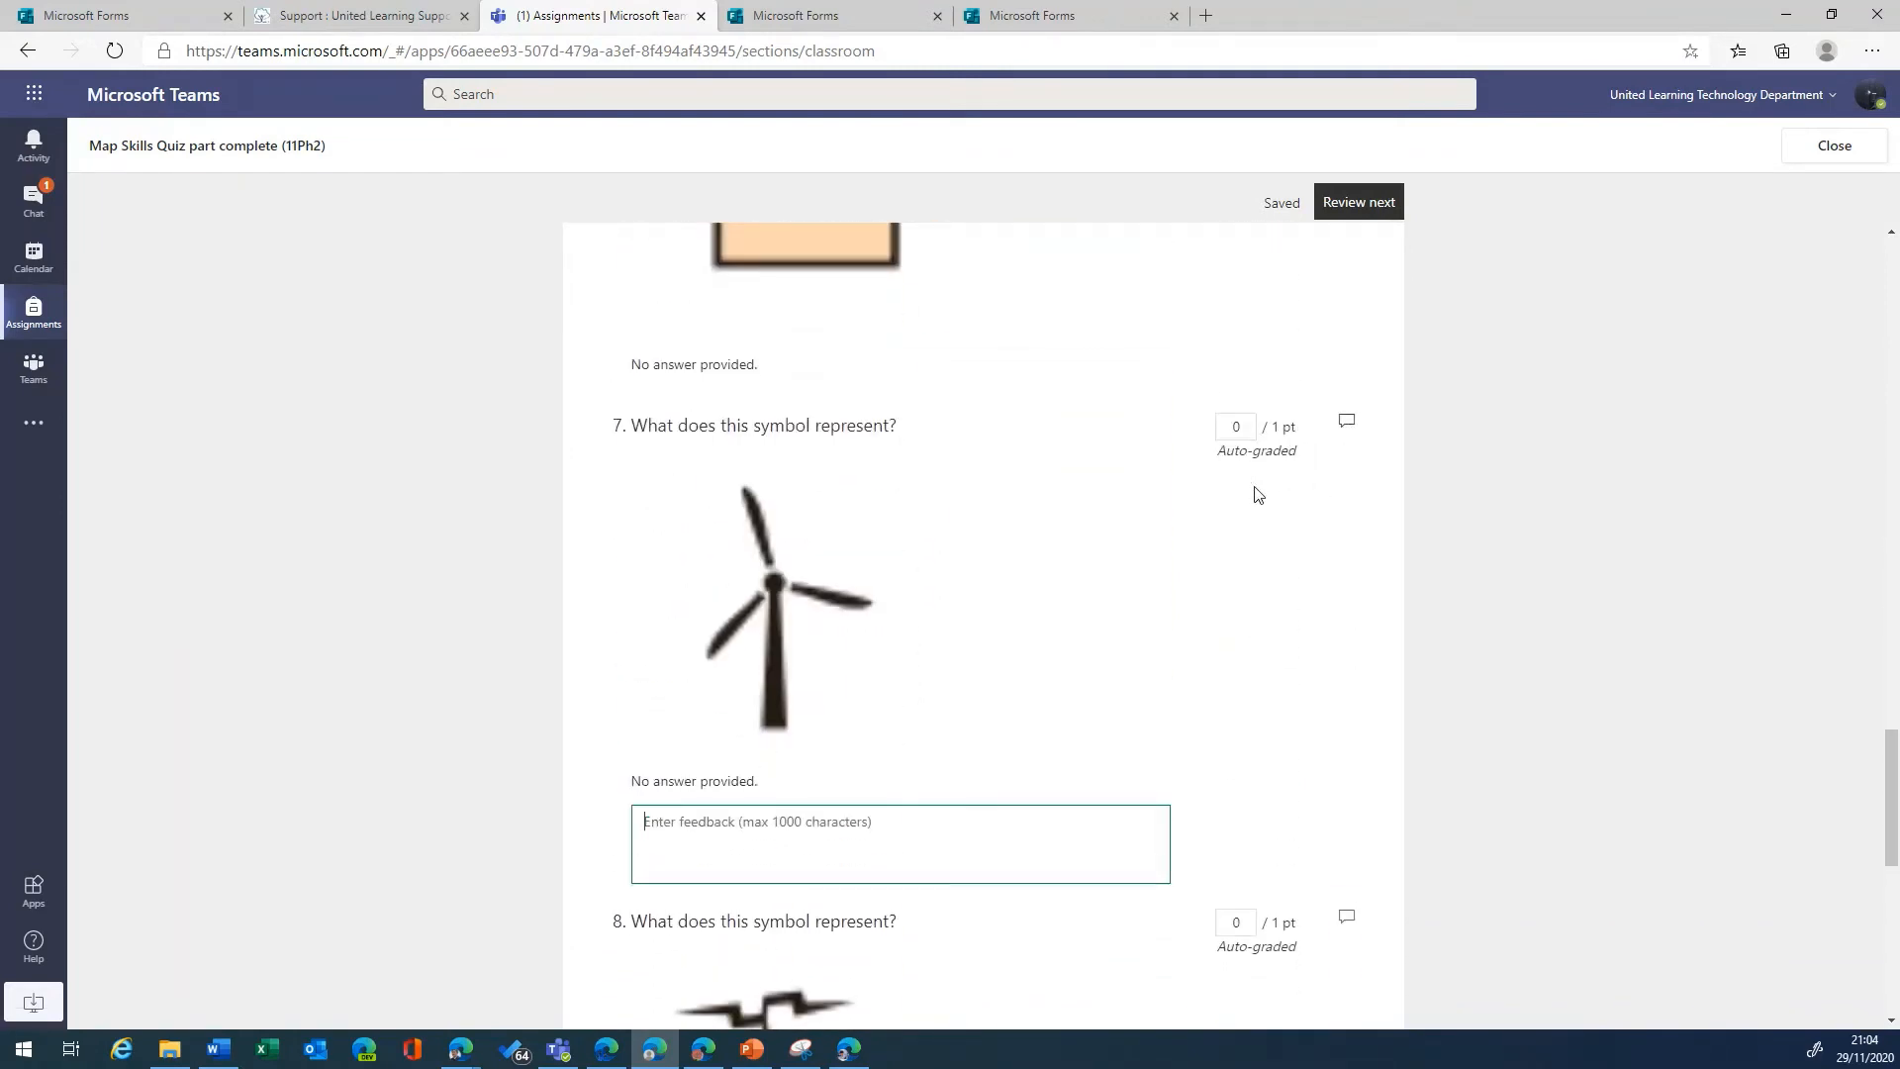
{"action": "scroll", "coordinate": [1355, 577], "scroll_direction": "down", "scroll_amount": 10}
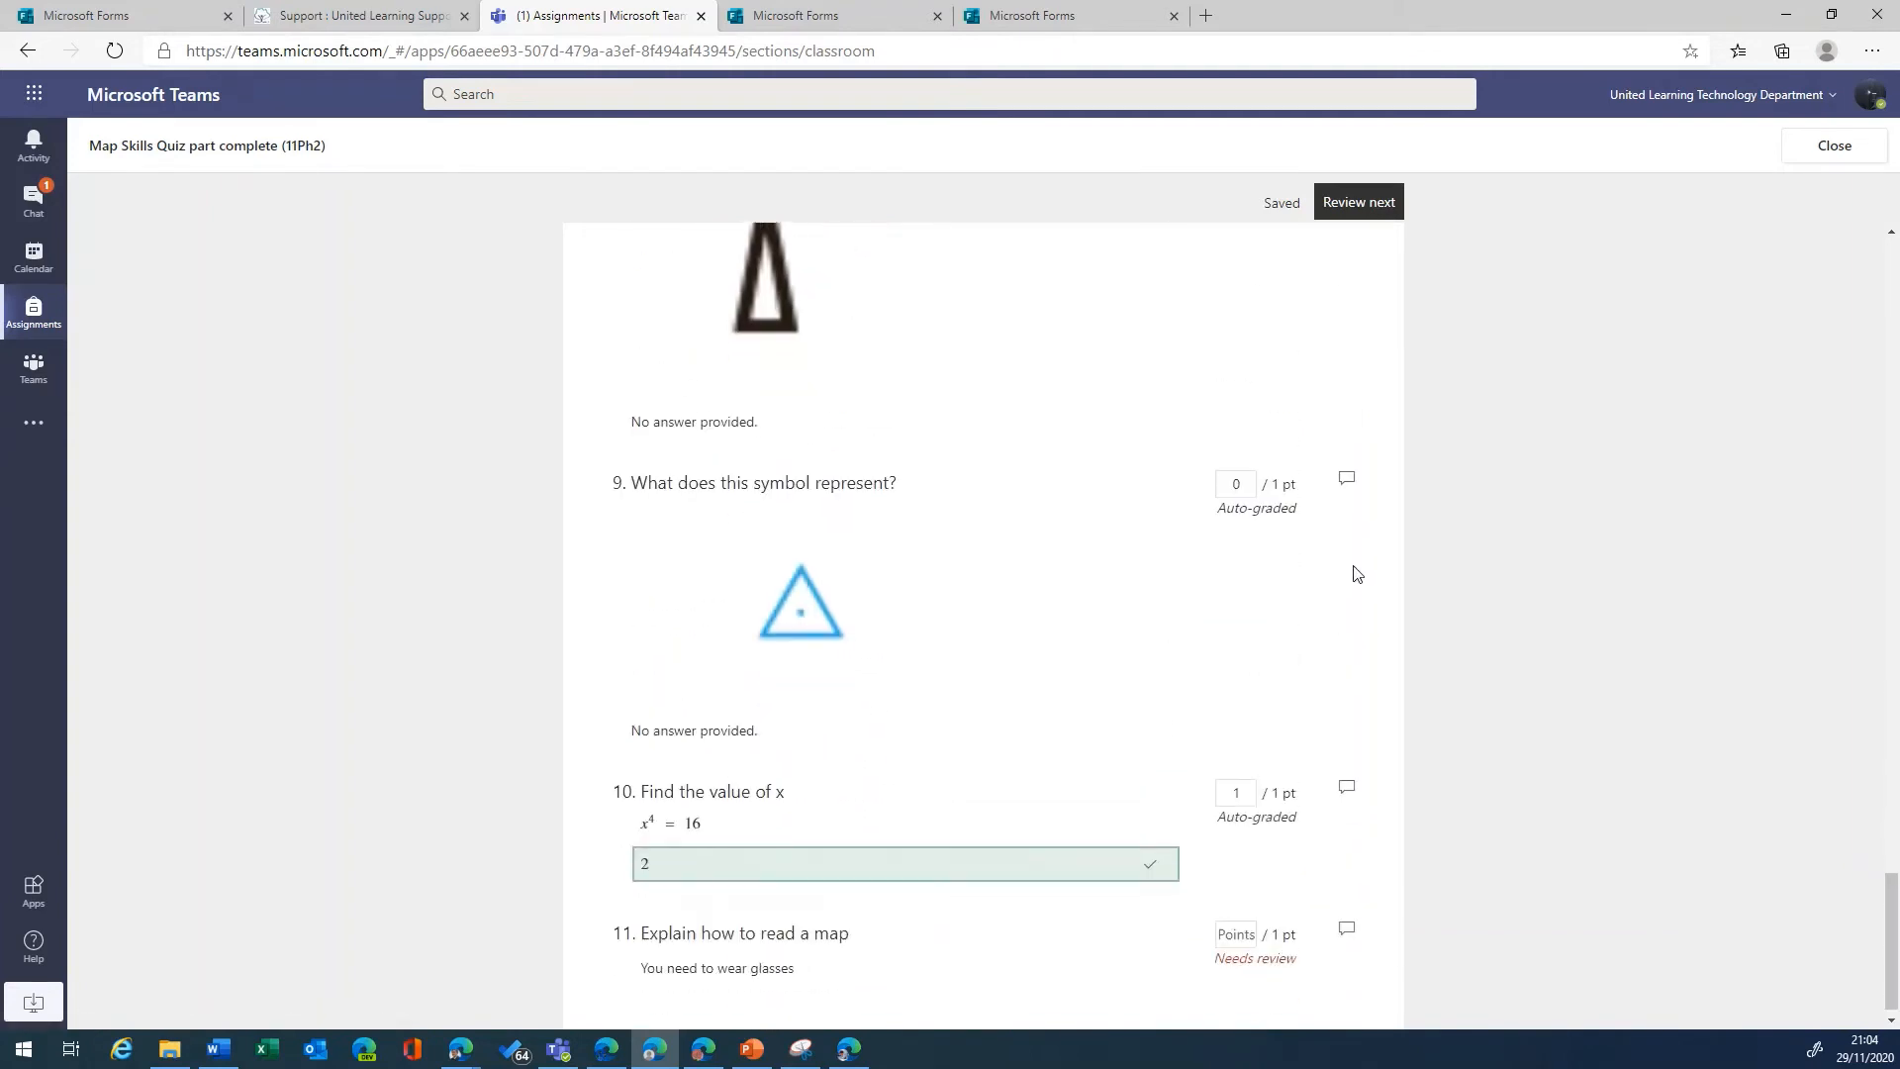
{"action": "left_click", "coordinate": [1347, 775]}
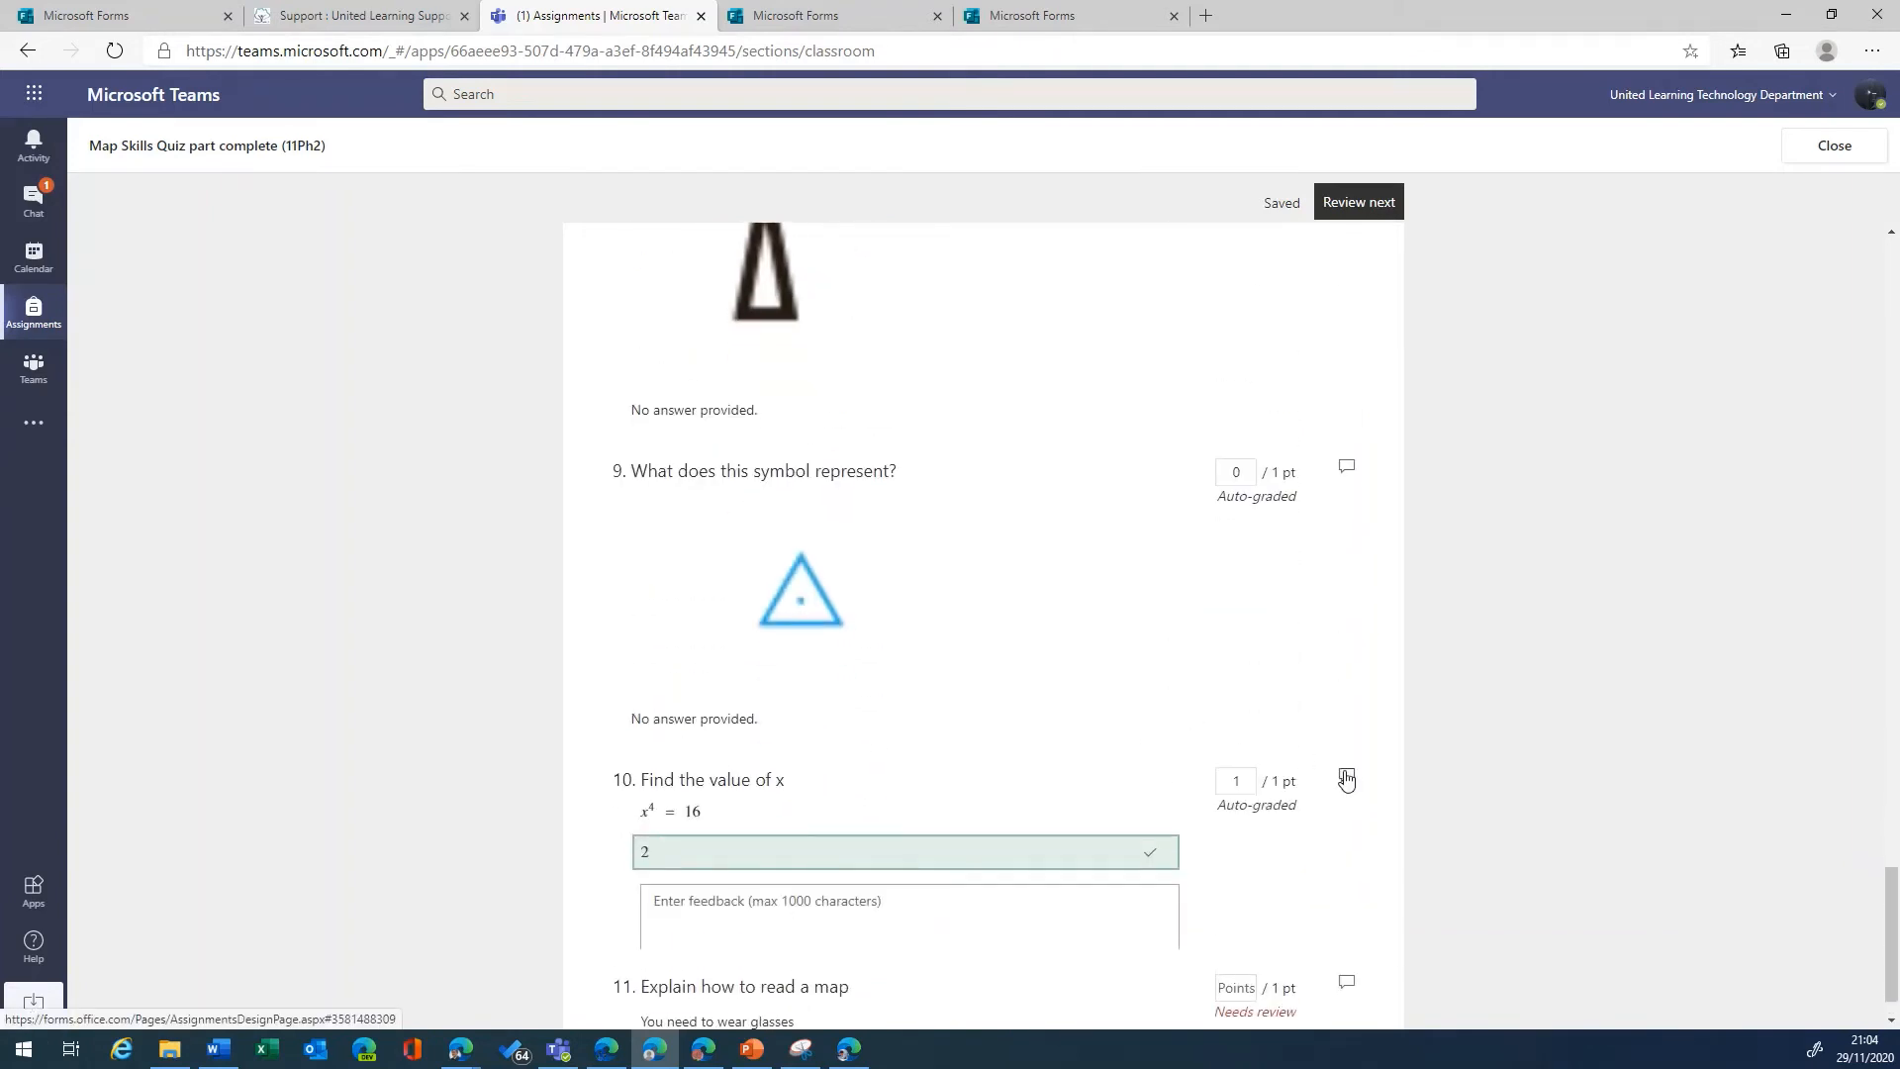
{"action": "type", "text": "well done"}
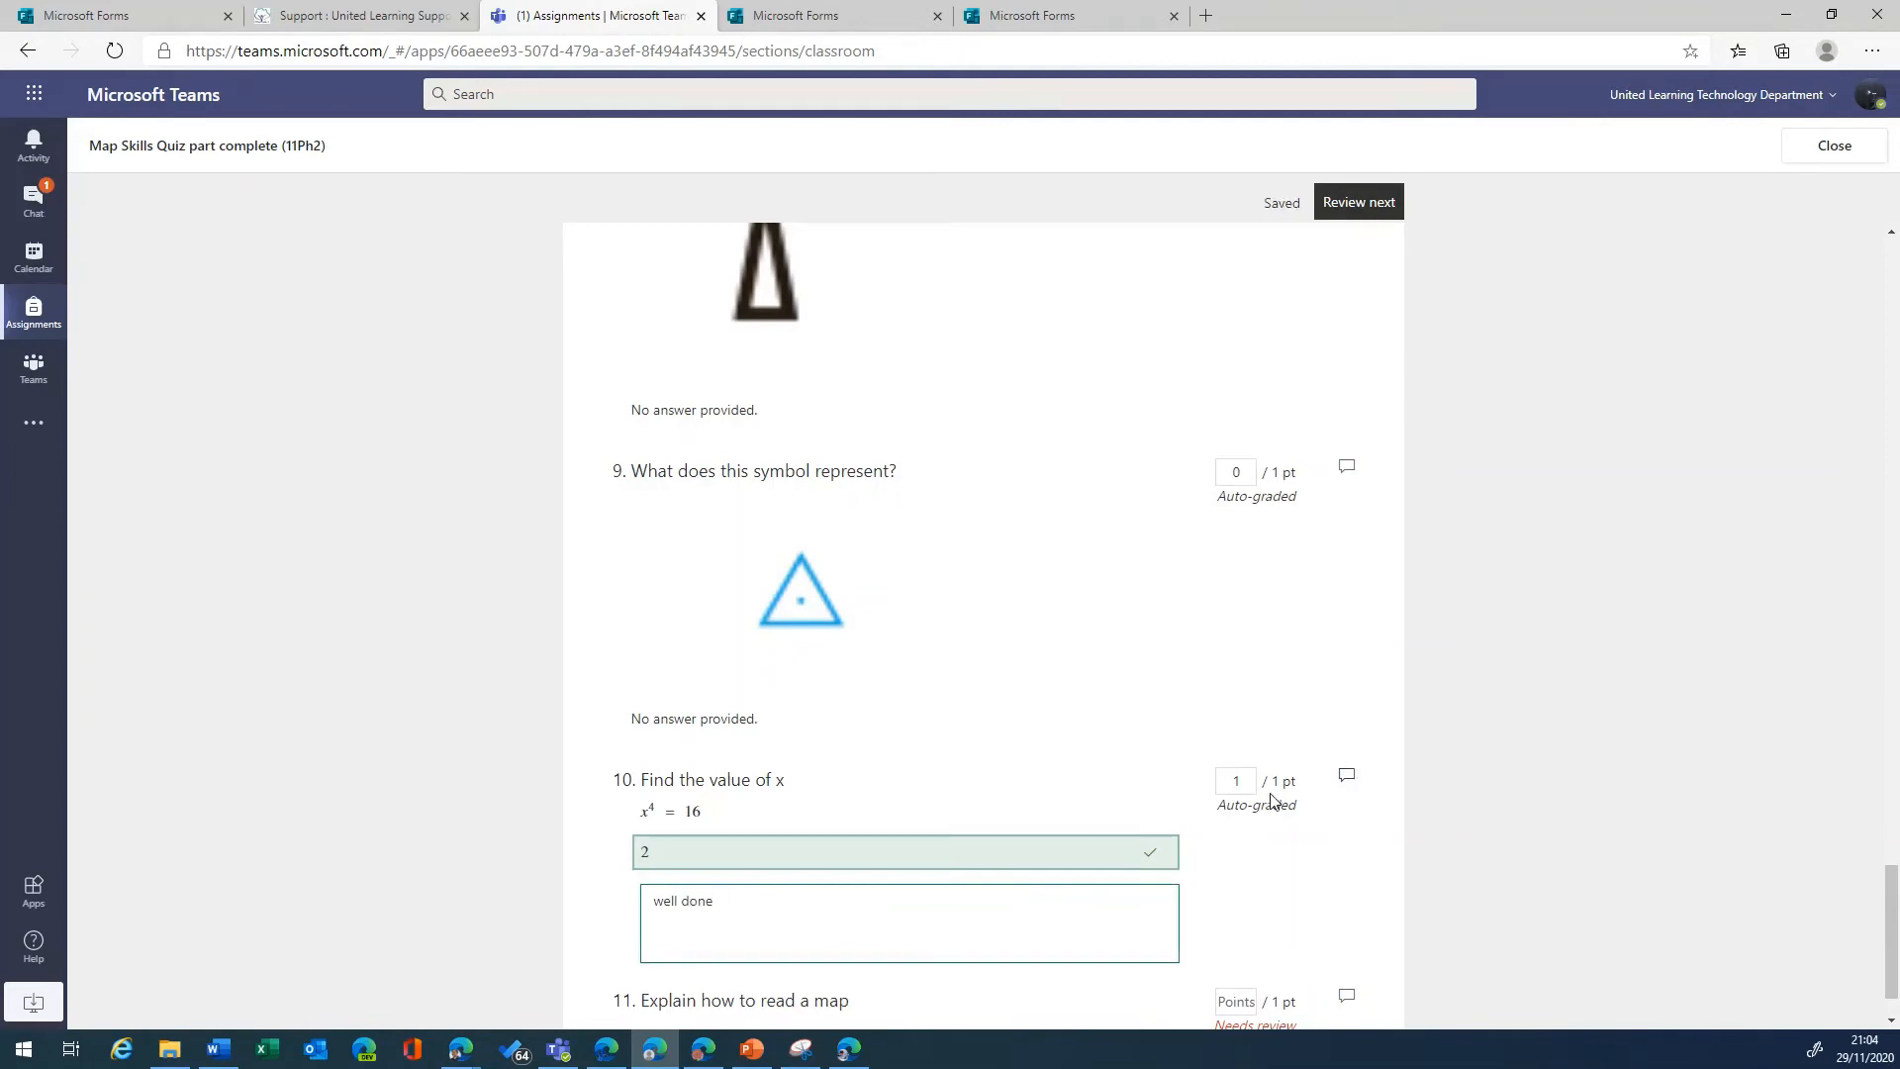
Step: Award 1 point for the written answer to question 11 on how to read a map
{"action": "scroll", "coordinate": [1261, 810], "scroll_direction": "down", "scroll_amount": 1}
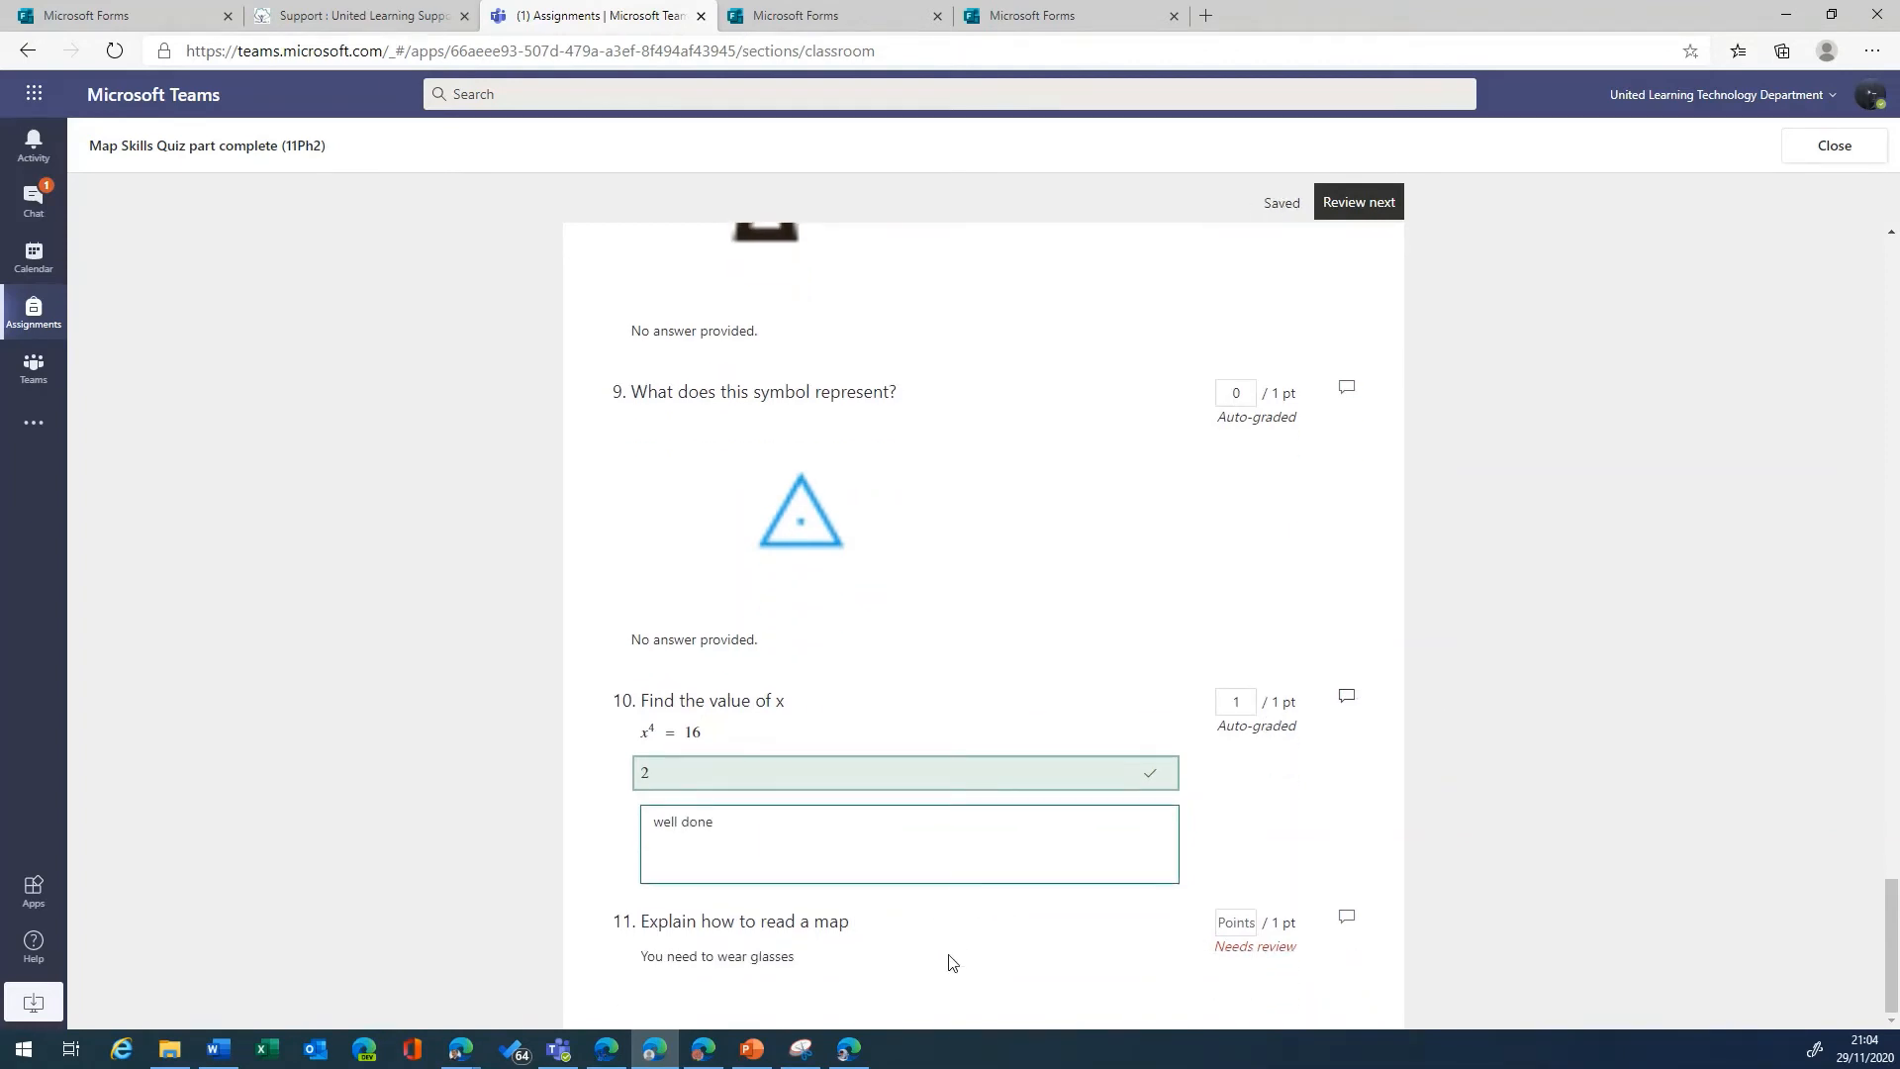
{"action": "left_click", "coordinate": [1246, 923]}
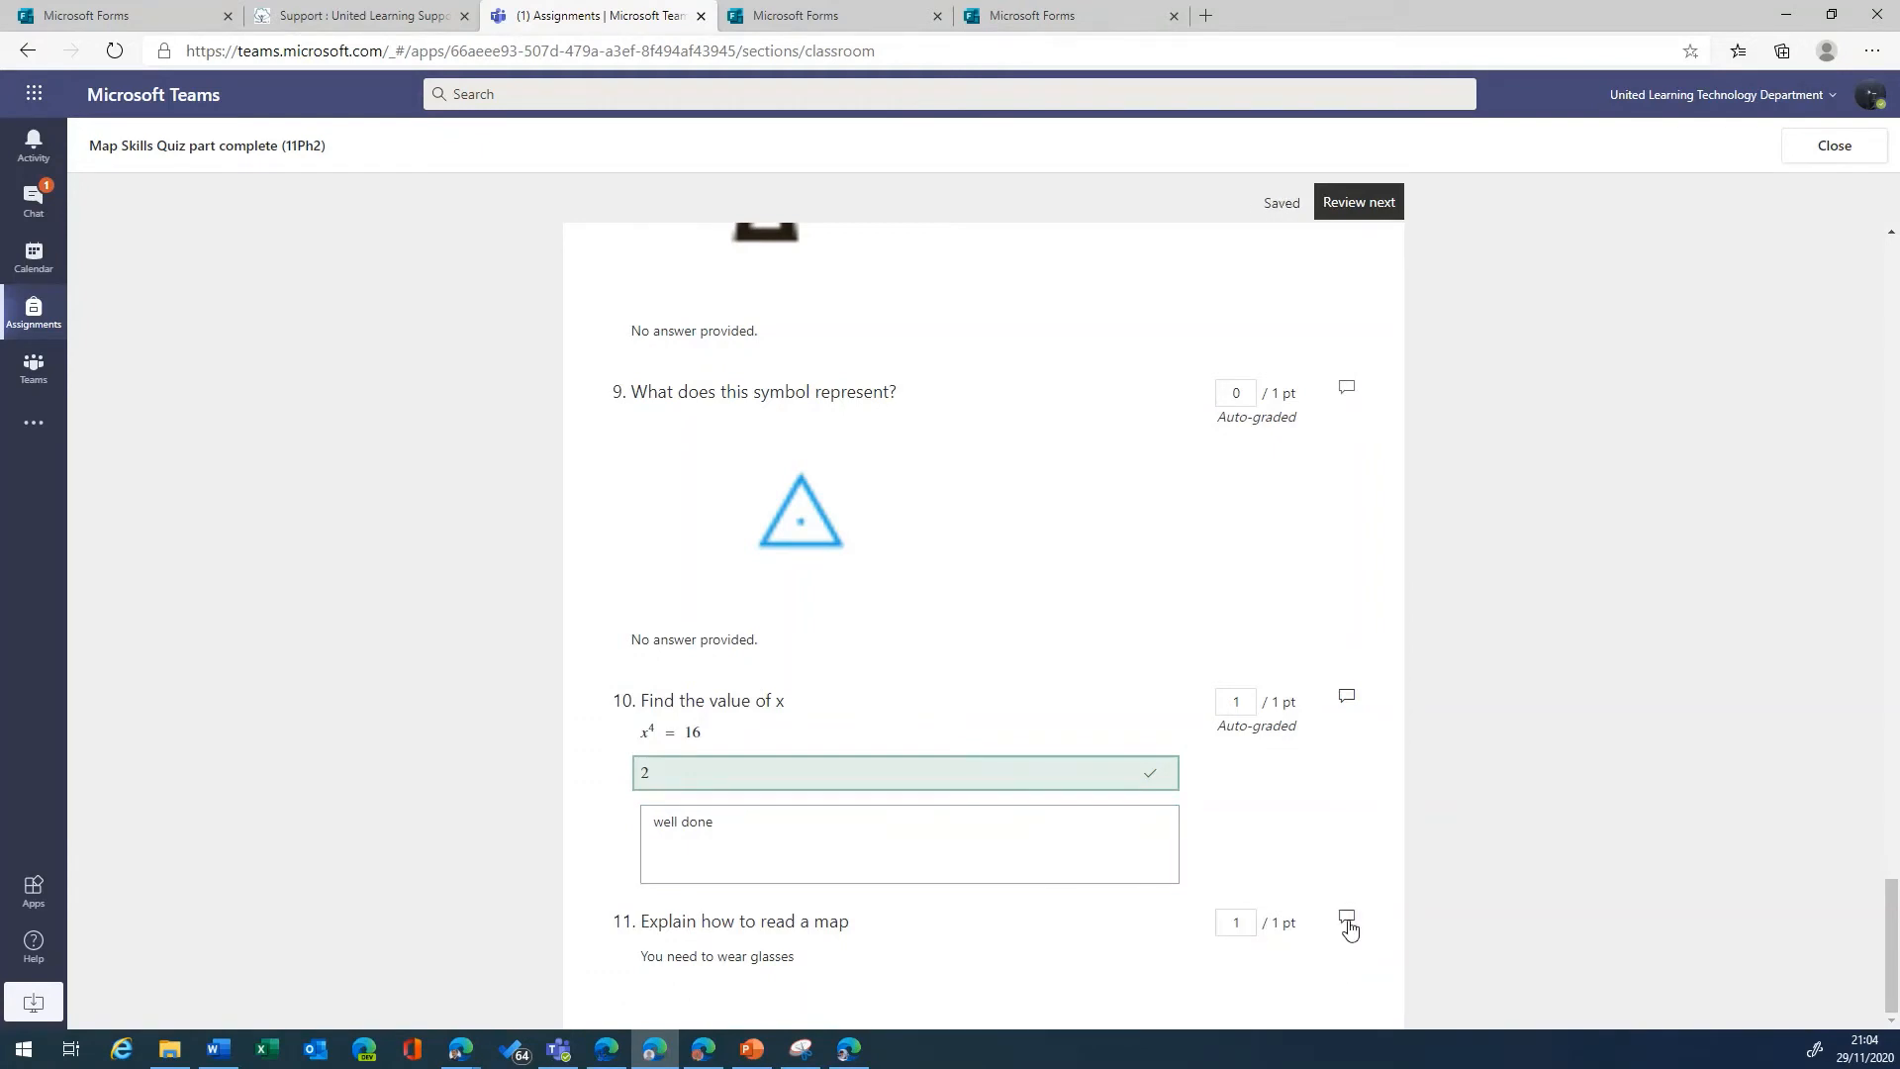
Step: Enter "very witty" as feedback for question 11 on reading a map and close the submission
{"action": "left_click", "coordinate": [1346, 920]}
{"action": "type", "text": "very witty"}
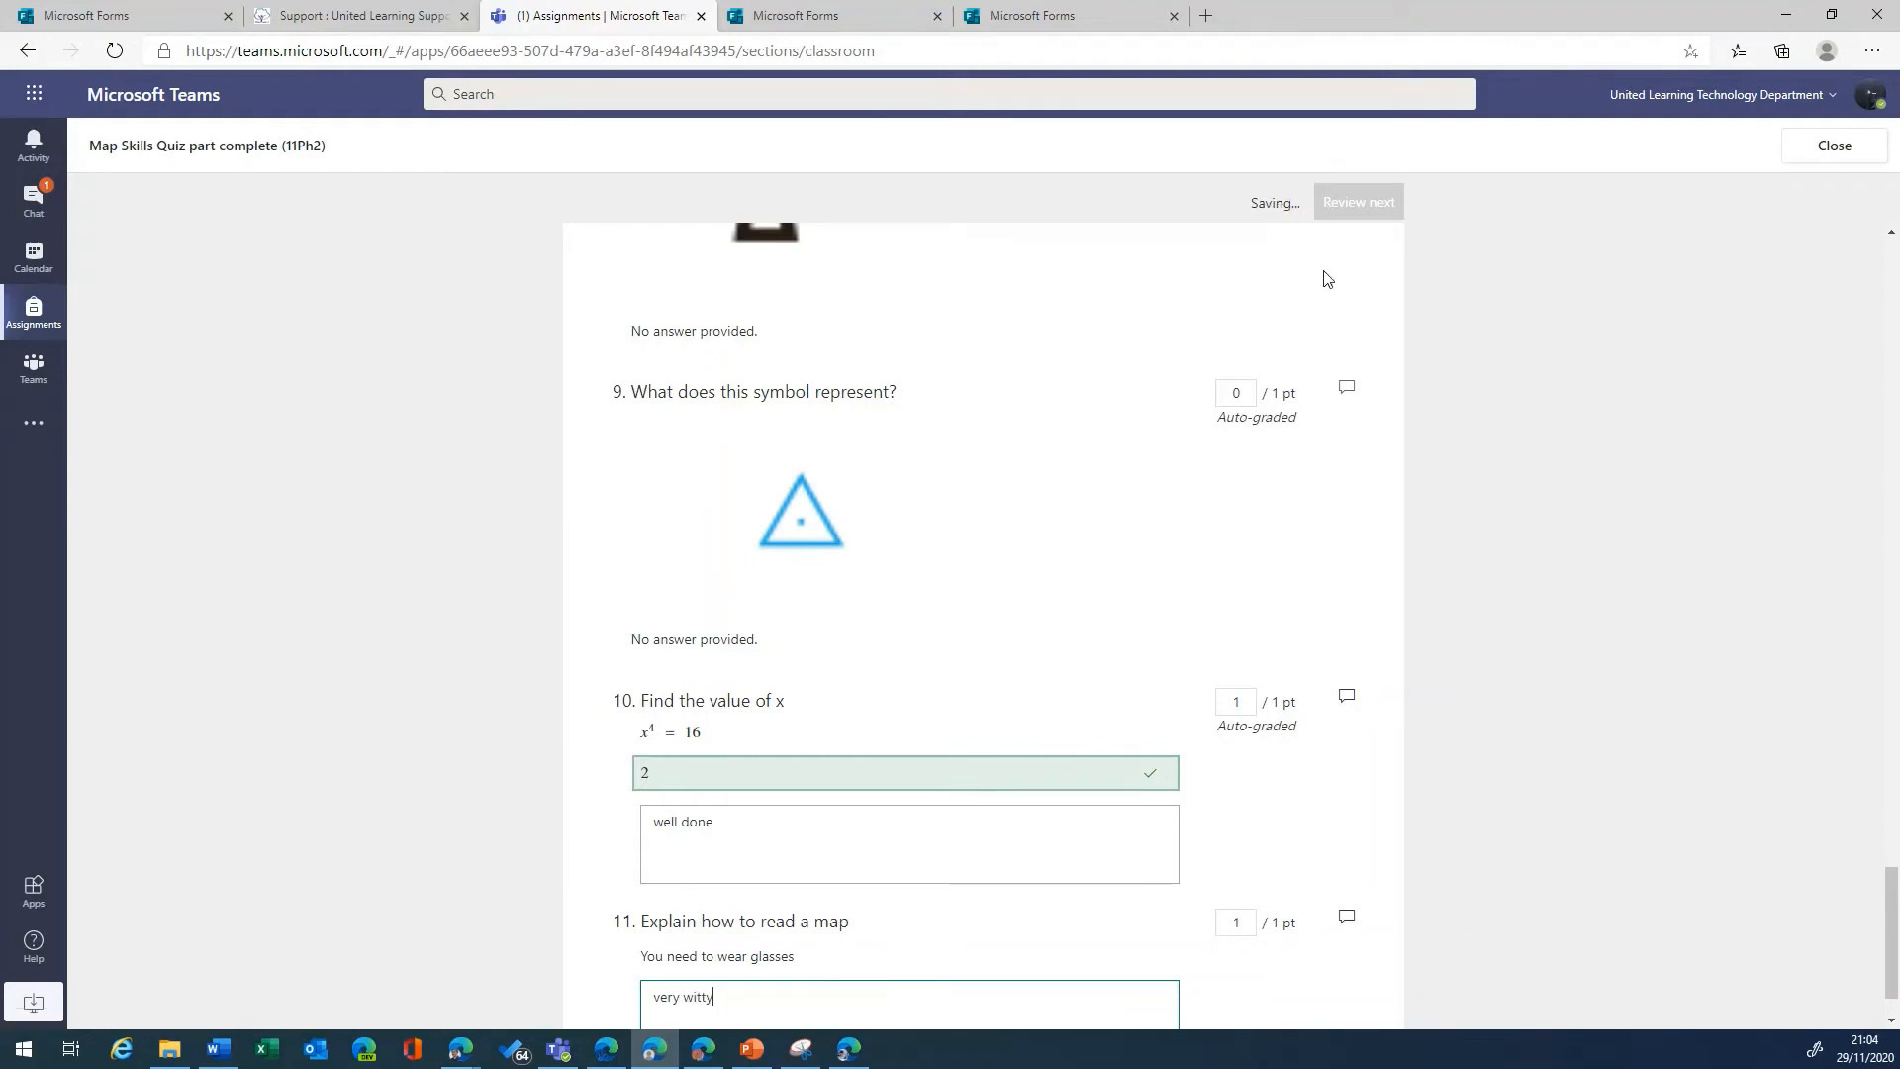
{"action": "scroll", "coordinate": [1437, 345], "scroll_direction": "down", "scroll_amount": 1}
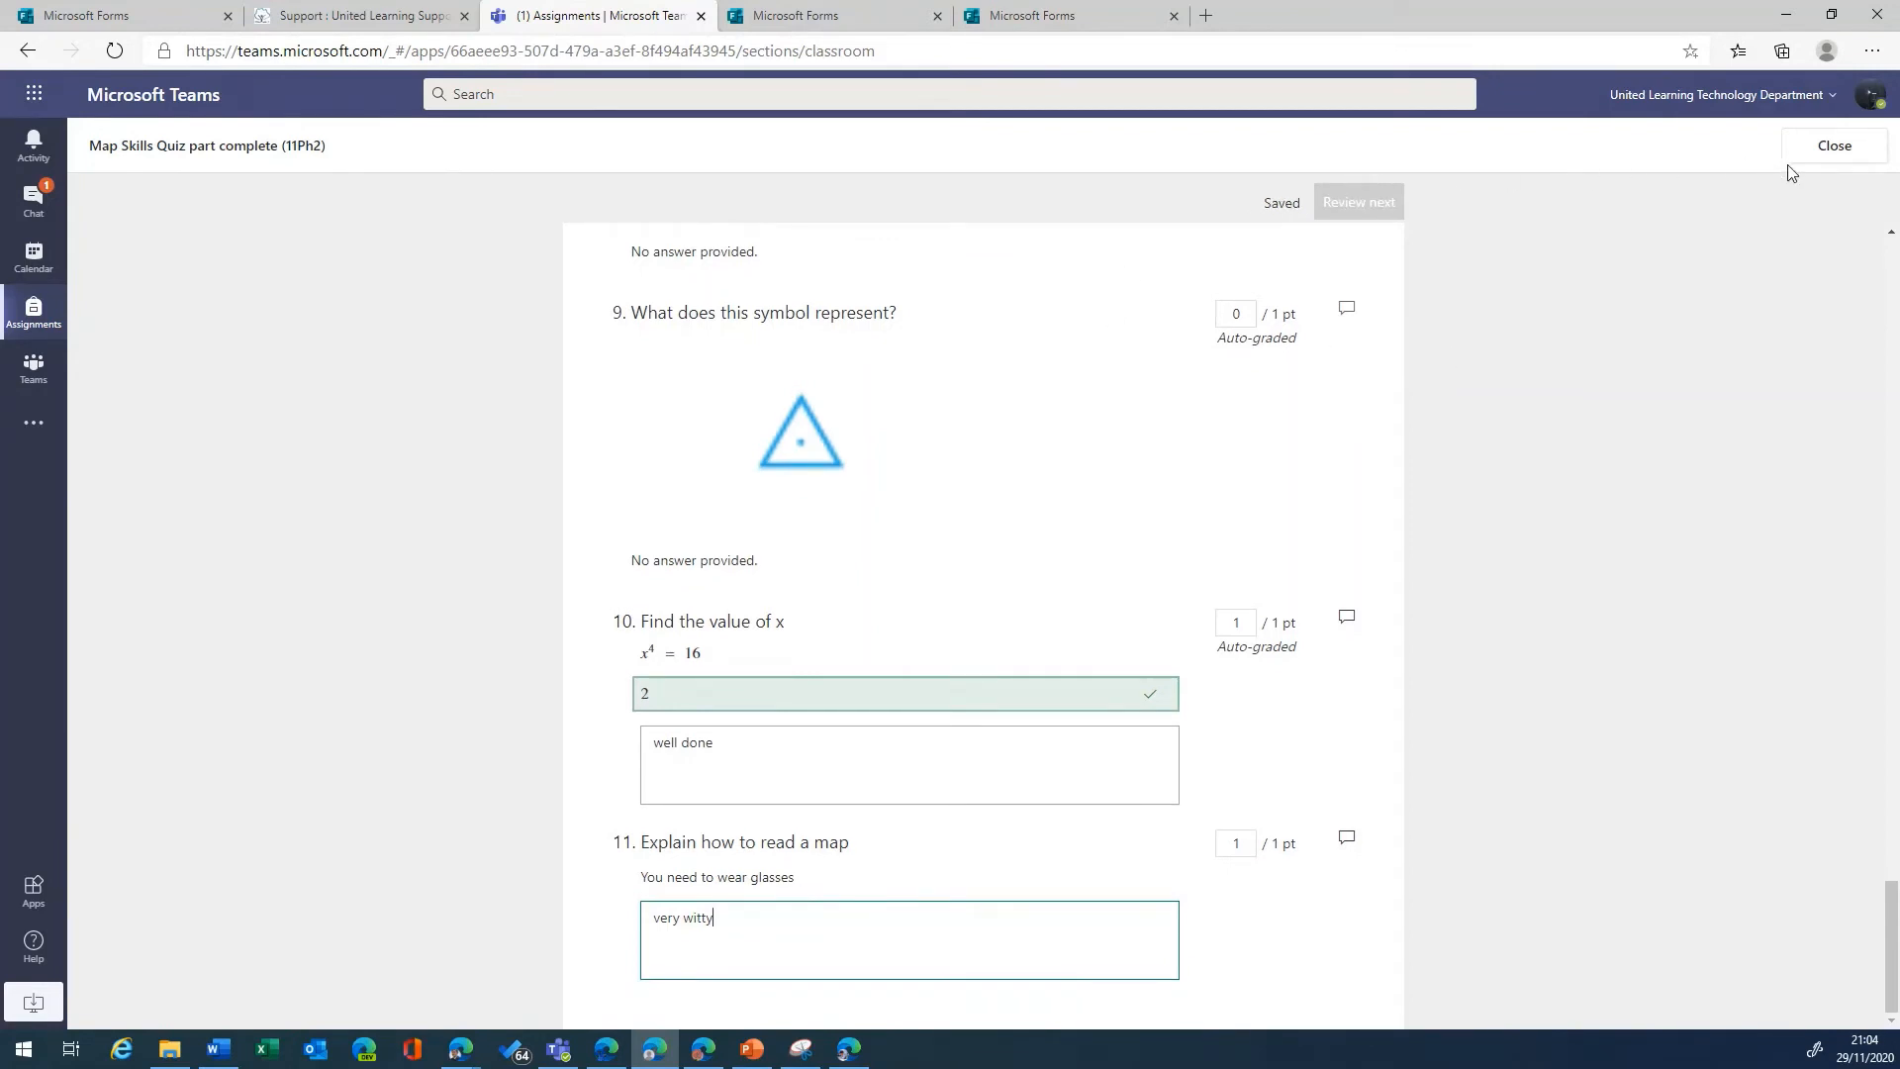
{"action": "left_click", "coordinate": [1828, 151]}
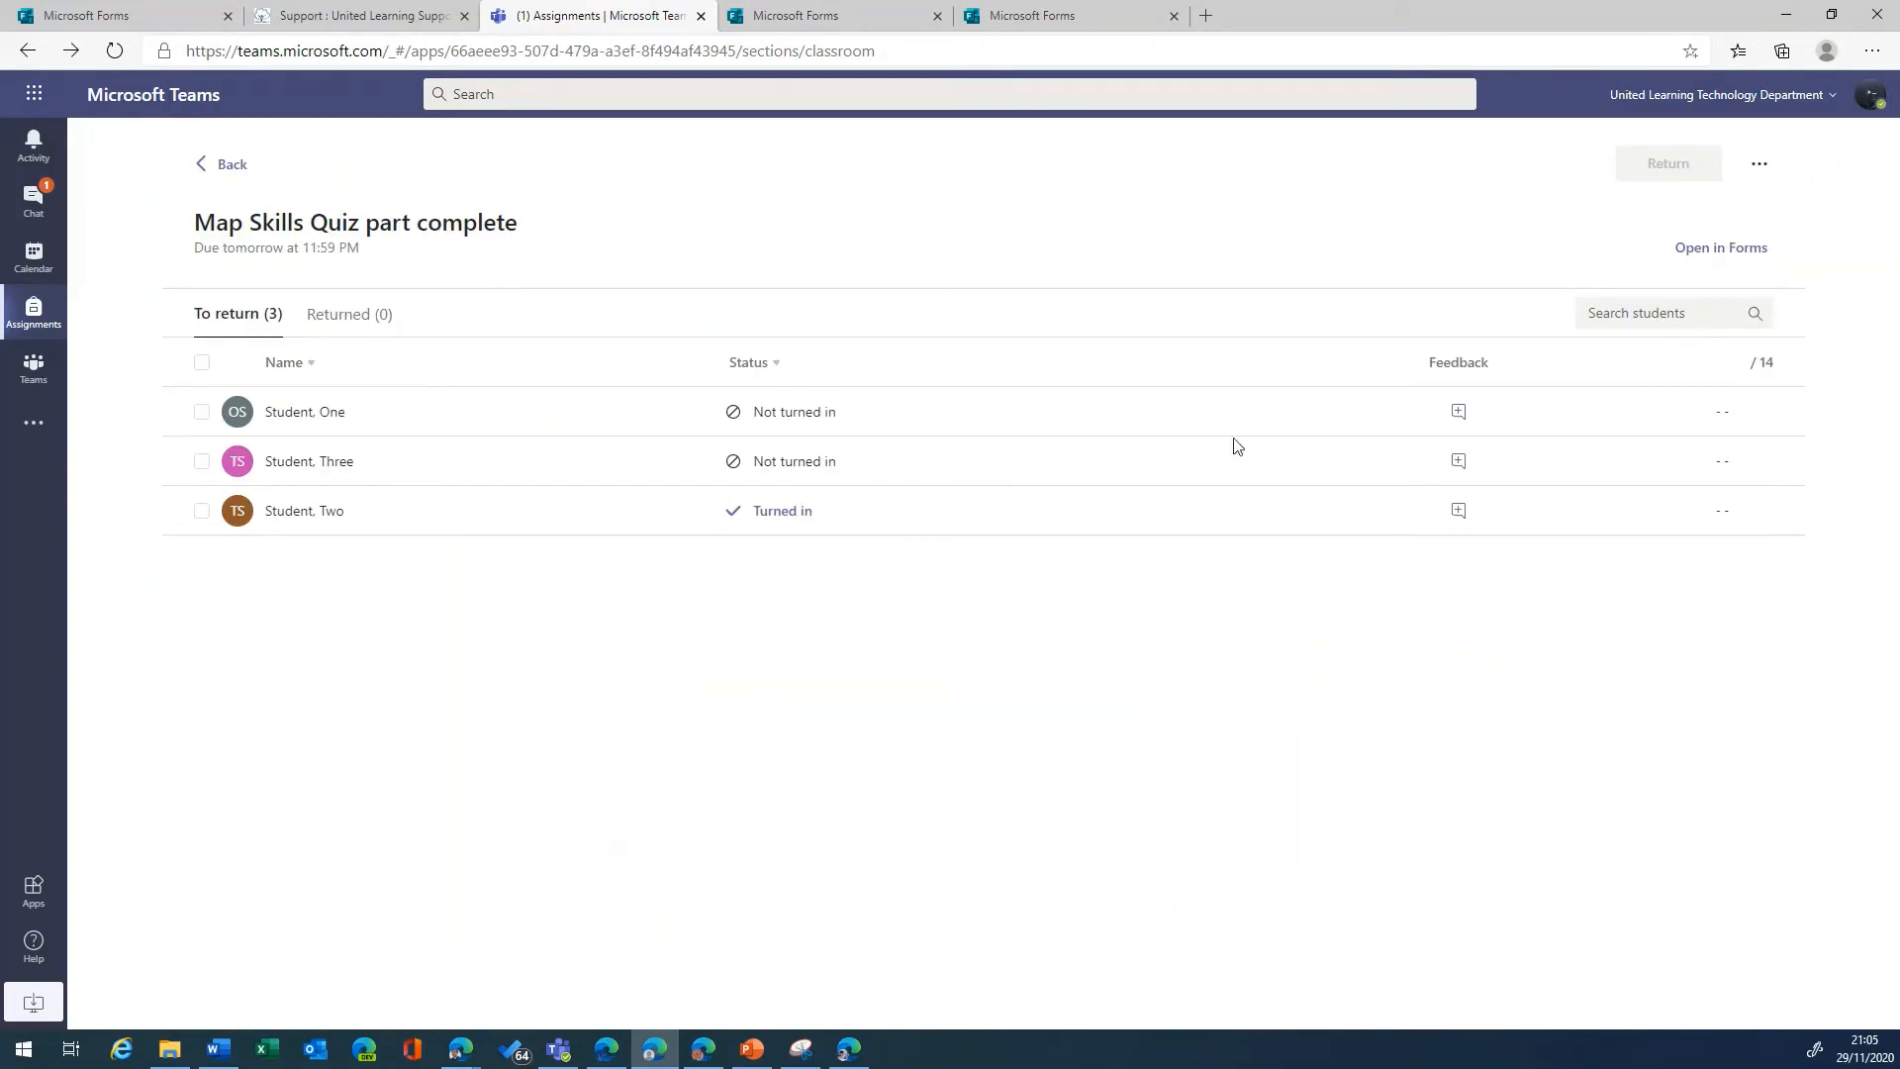
Step: Reopen the turned-in Map Skills Quiz submission and enter "a very good piece of work" as its overall feedback
{"action": "left_click", "coordinate": [1759, 166]}
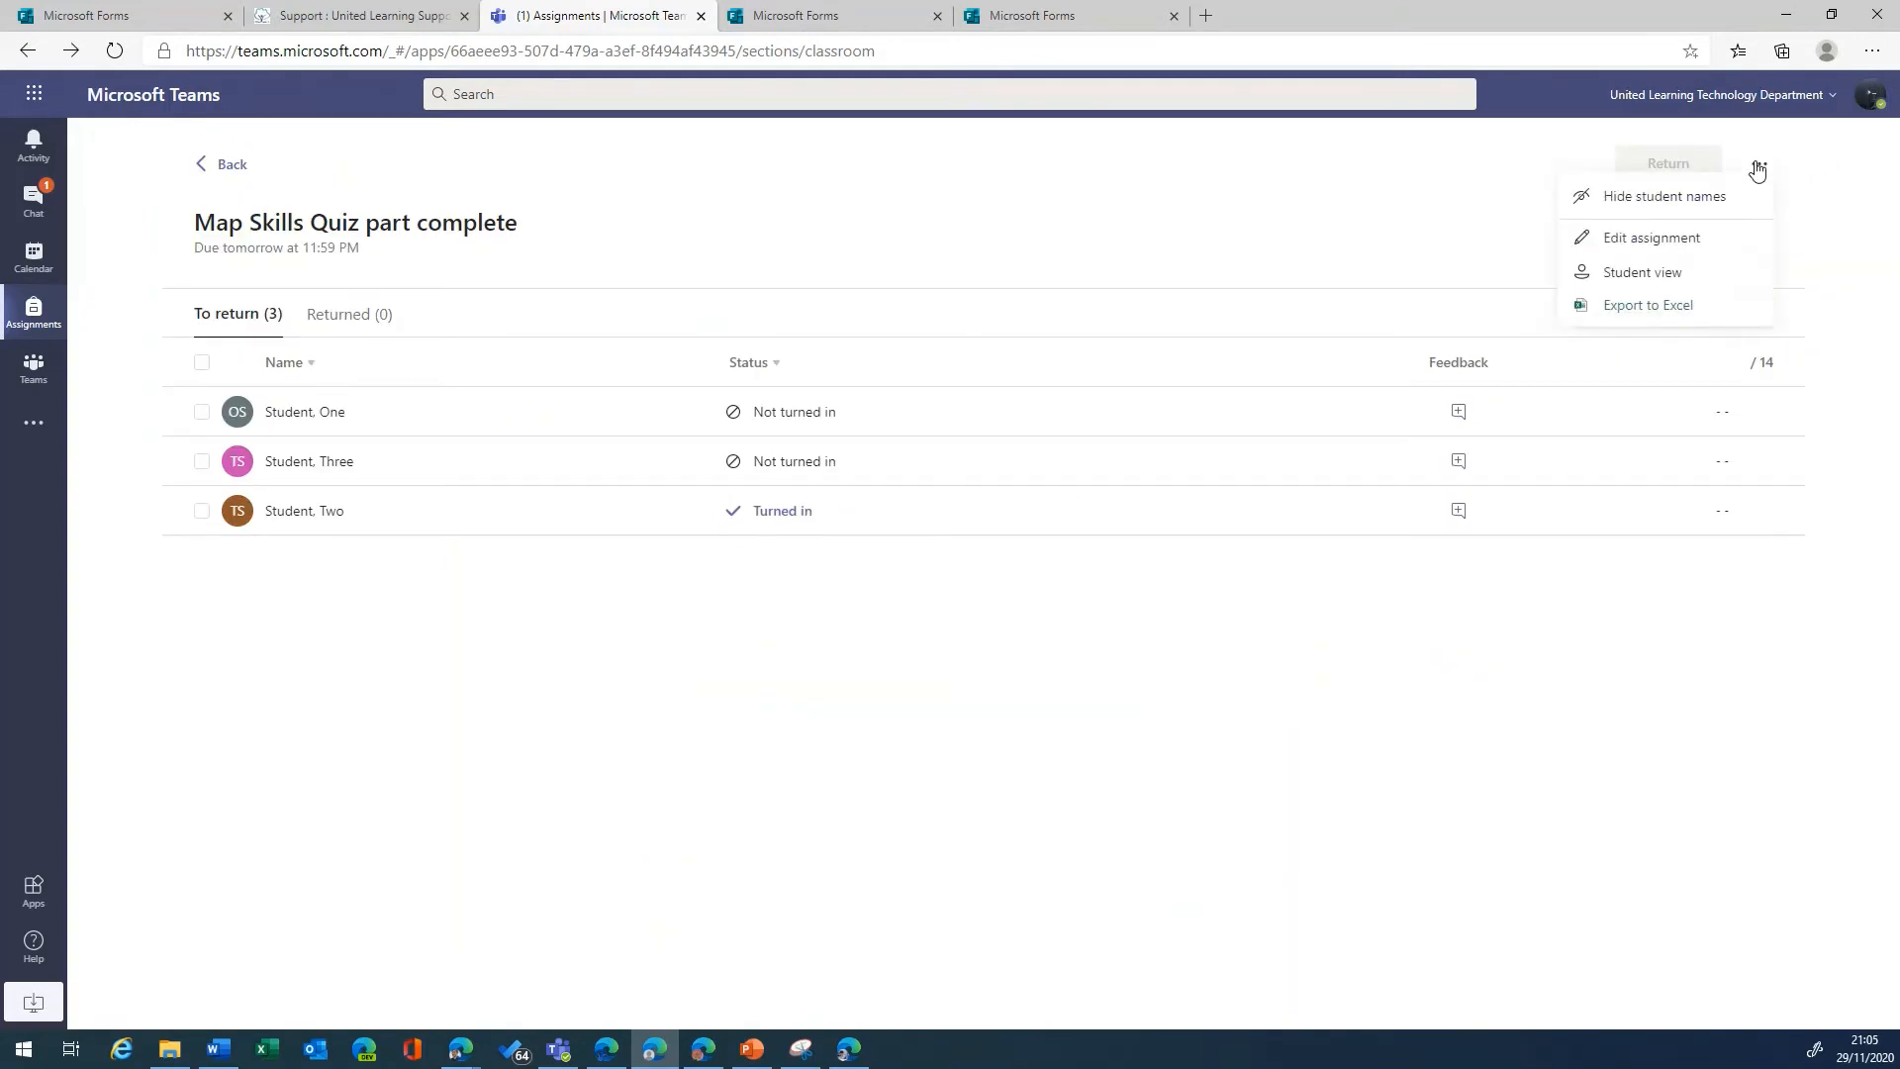
{"action": "left_click", "coordinate": [1715, 519]}
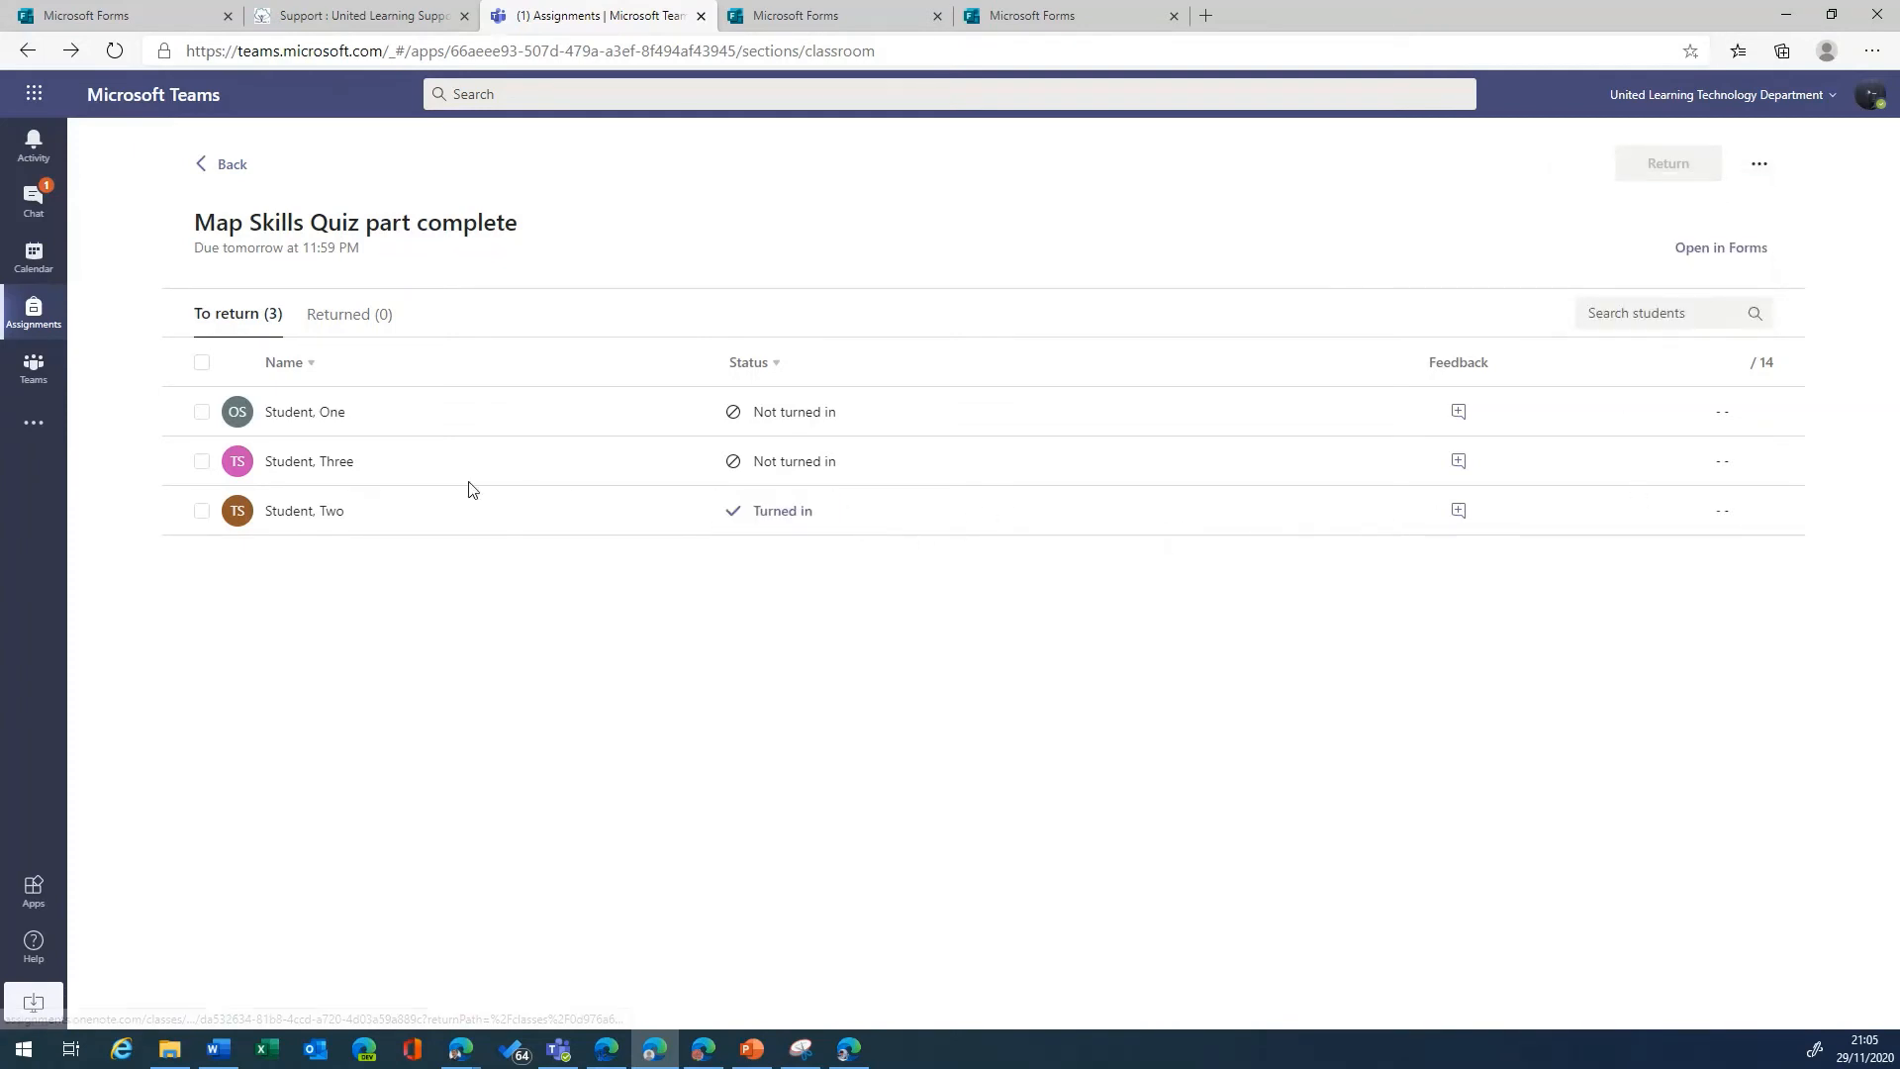
{"action": "left_click", "coordinate": [768, 510]}
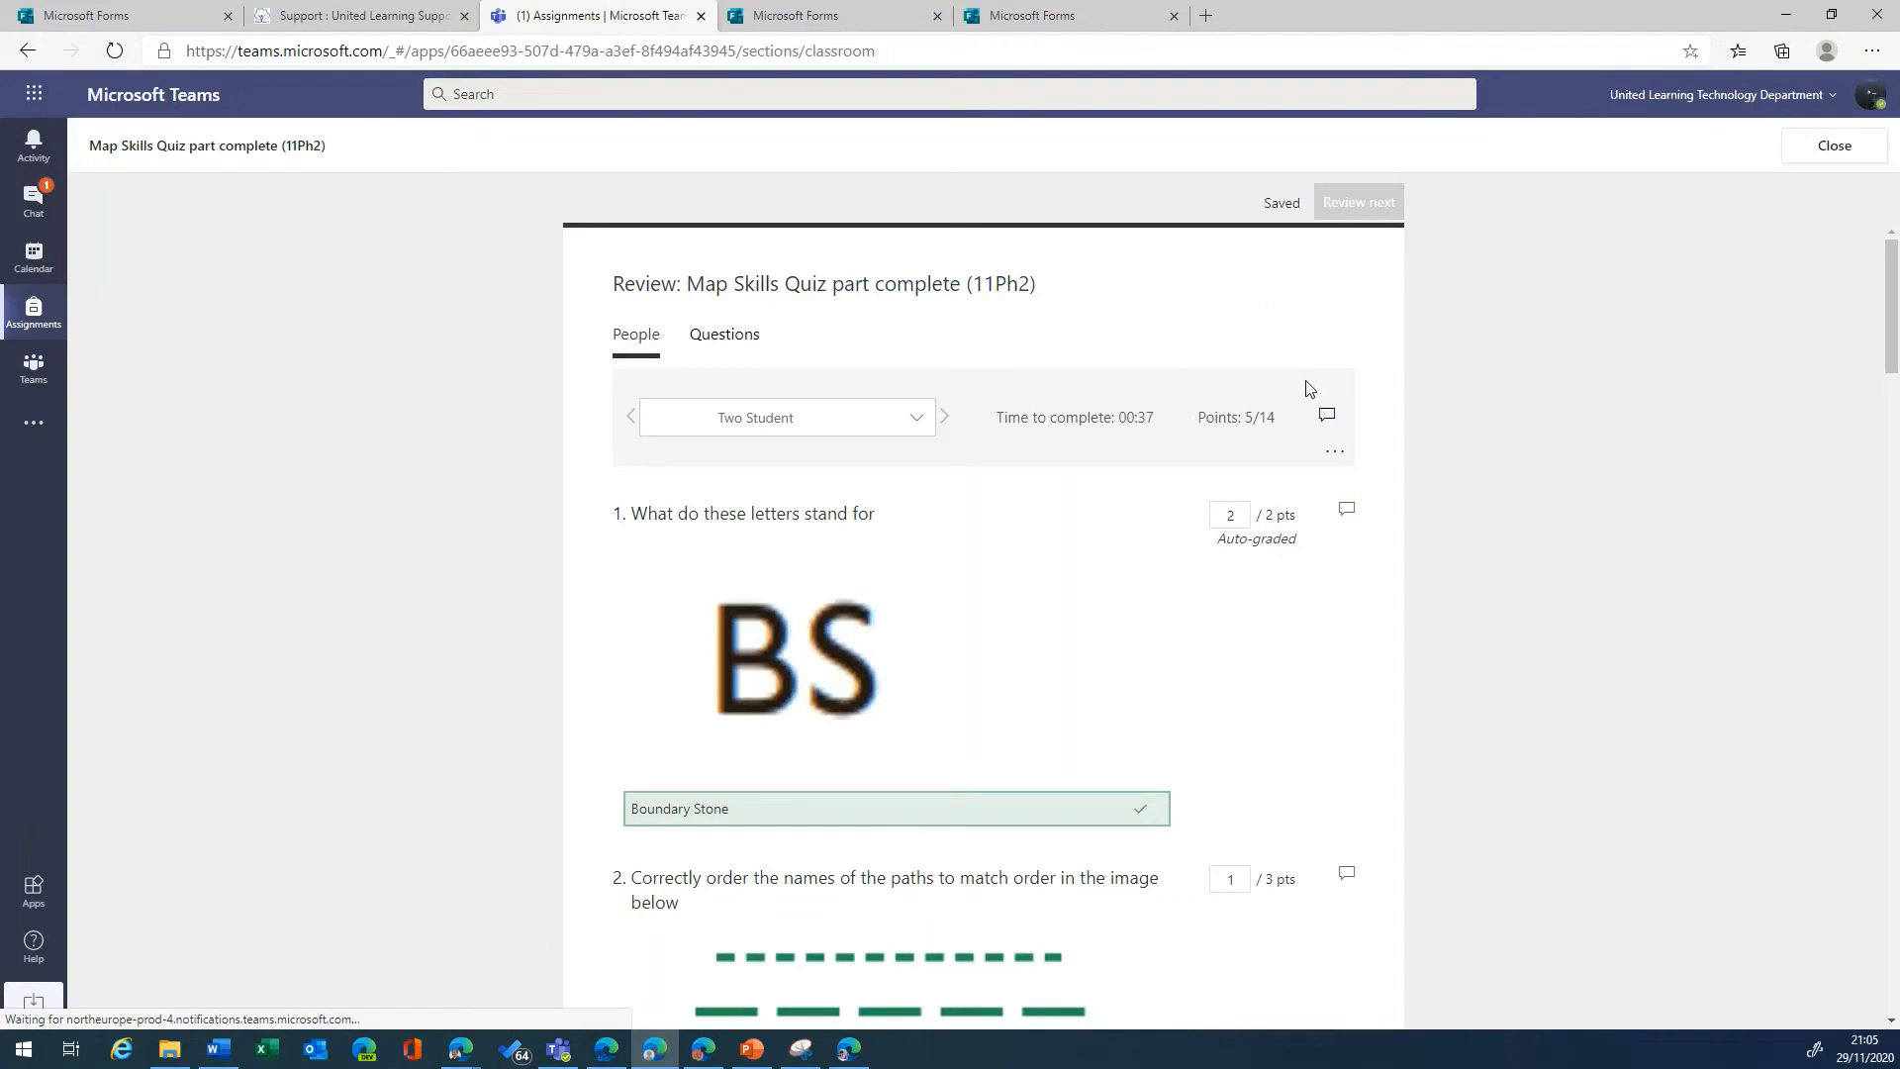
{"action": "left_click", "coordinate": [1334, 451]}
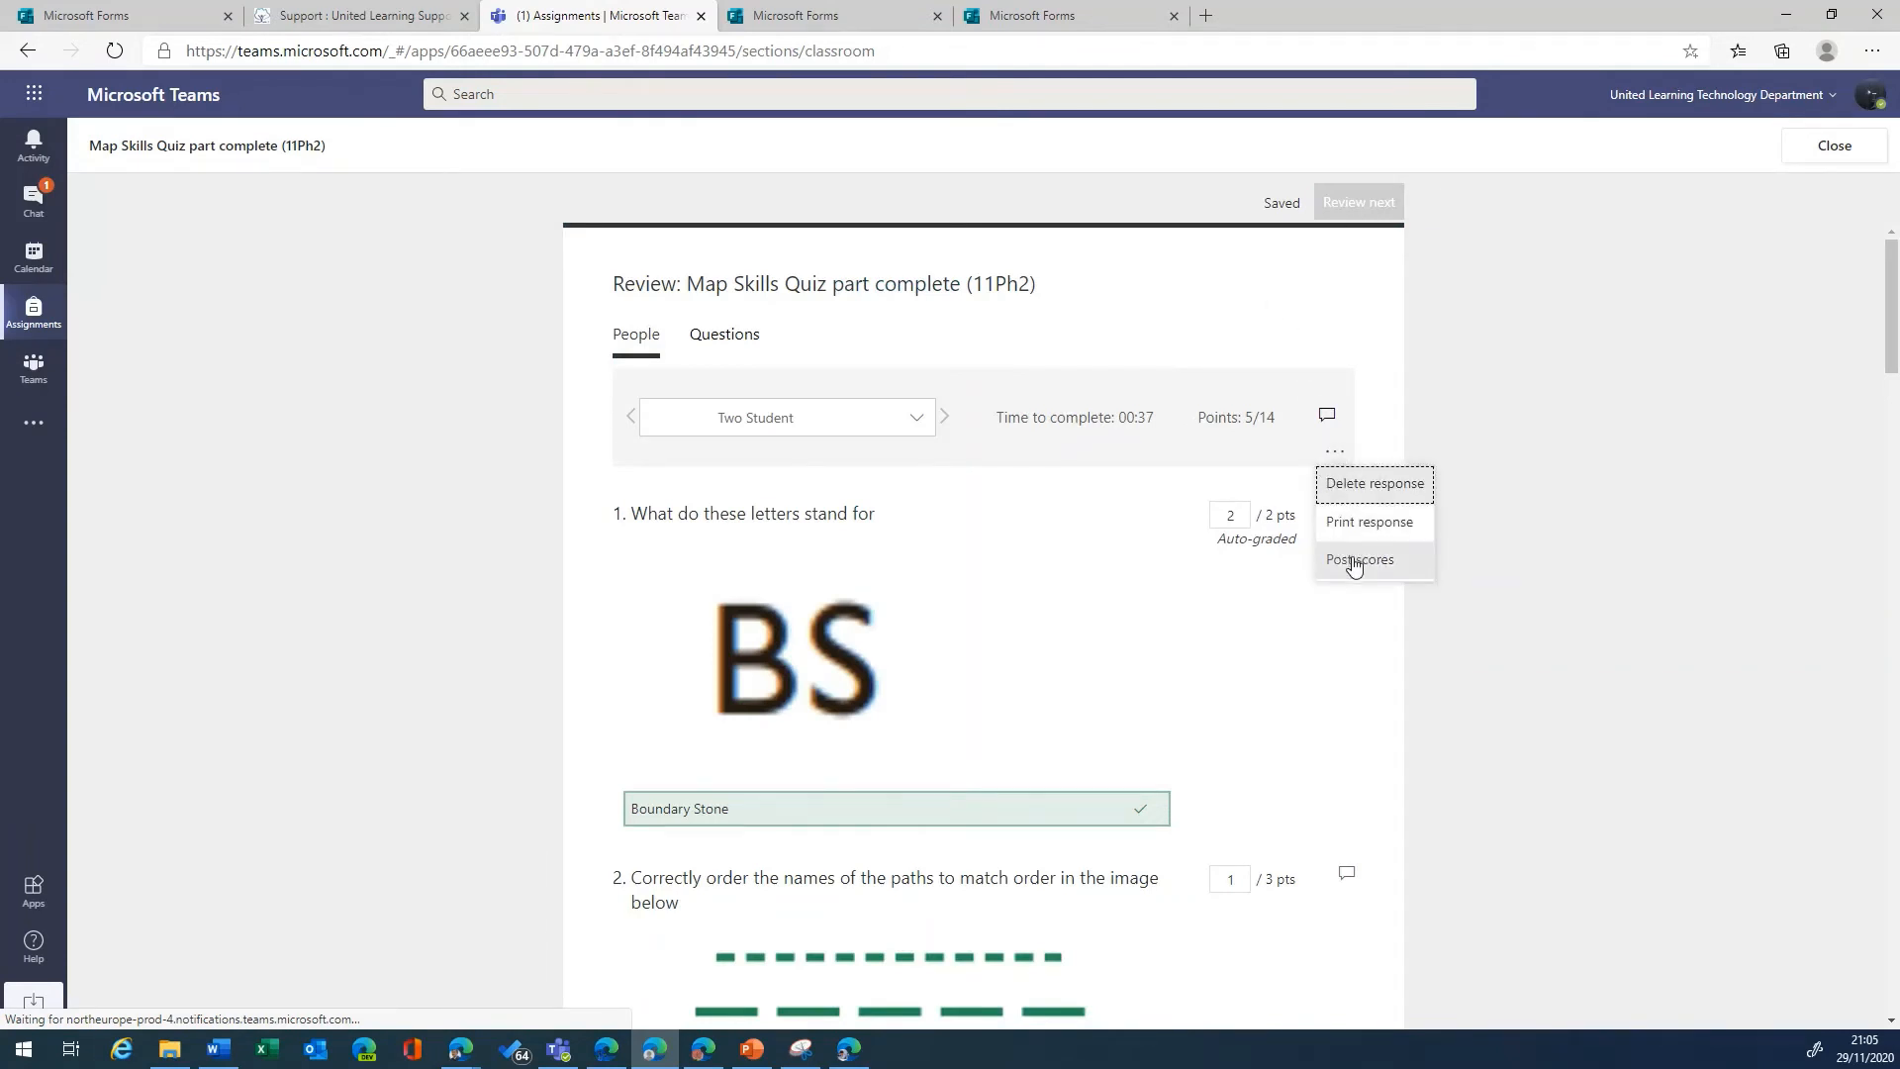
{"action": "left_click", "coordinate": [1326, 414]}
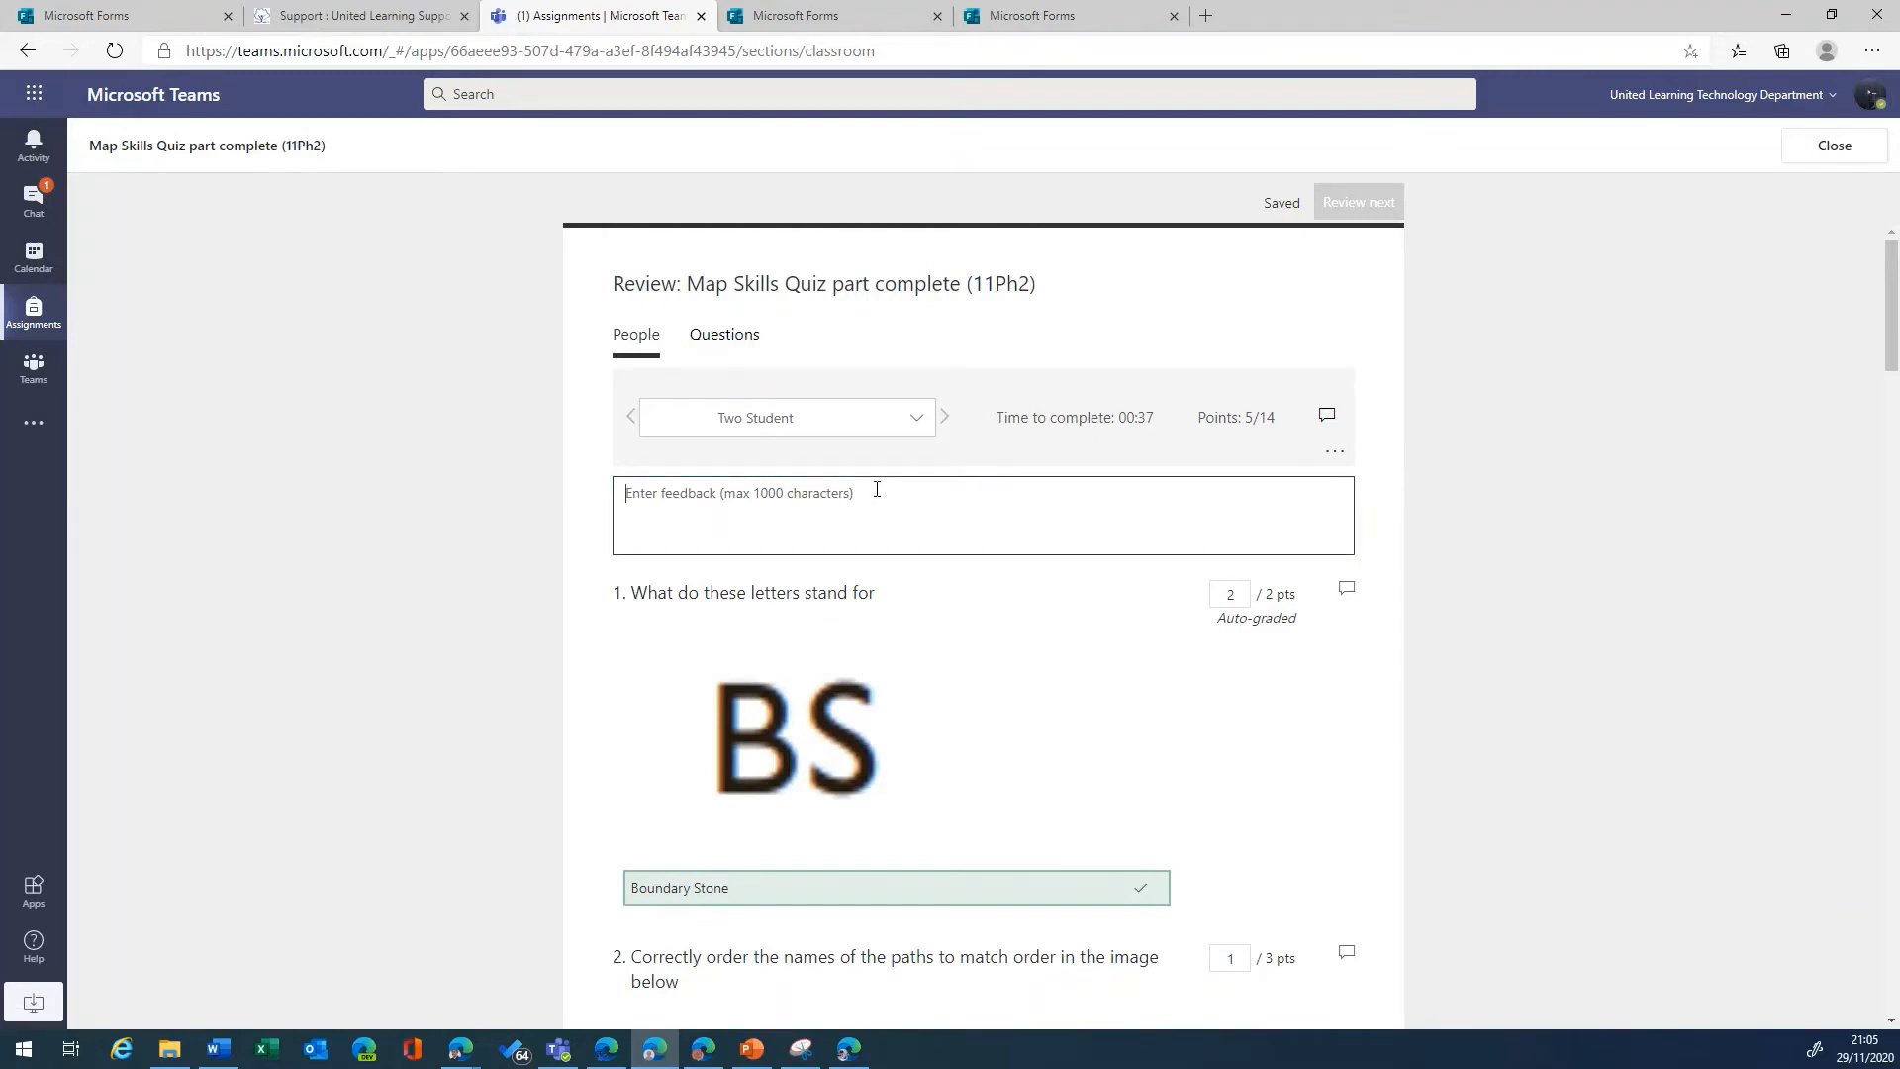
{"action": "type", "text": "a very good piece of work"}
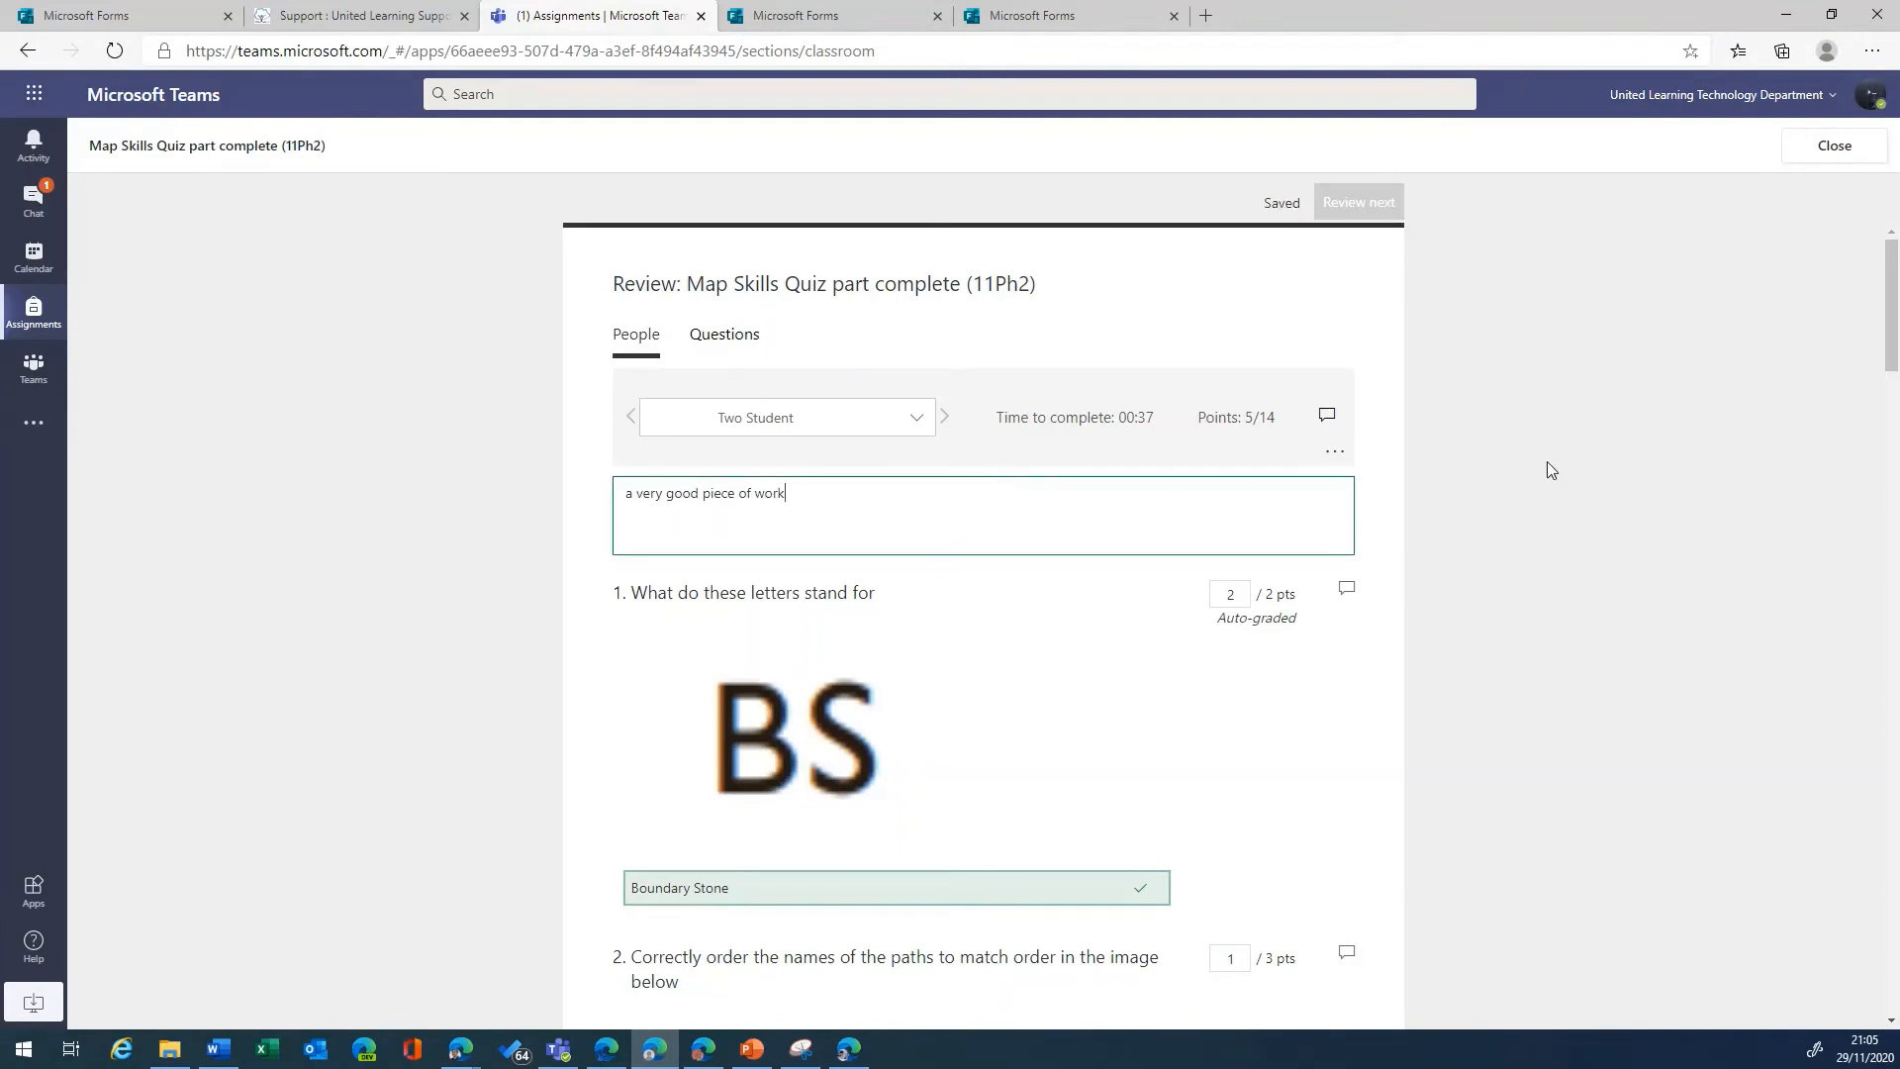
Step: Post the scores for the reviewed submission so the student gets access to the results and feedback
{"action": "left_click", "coordinate": [1335, 451]}
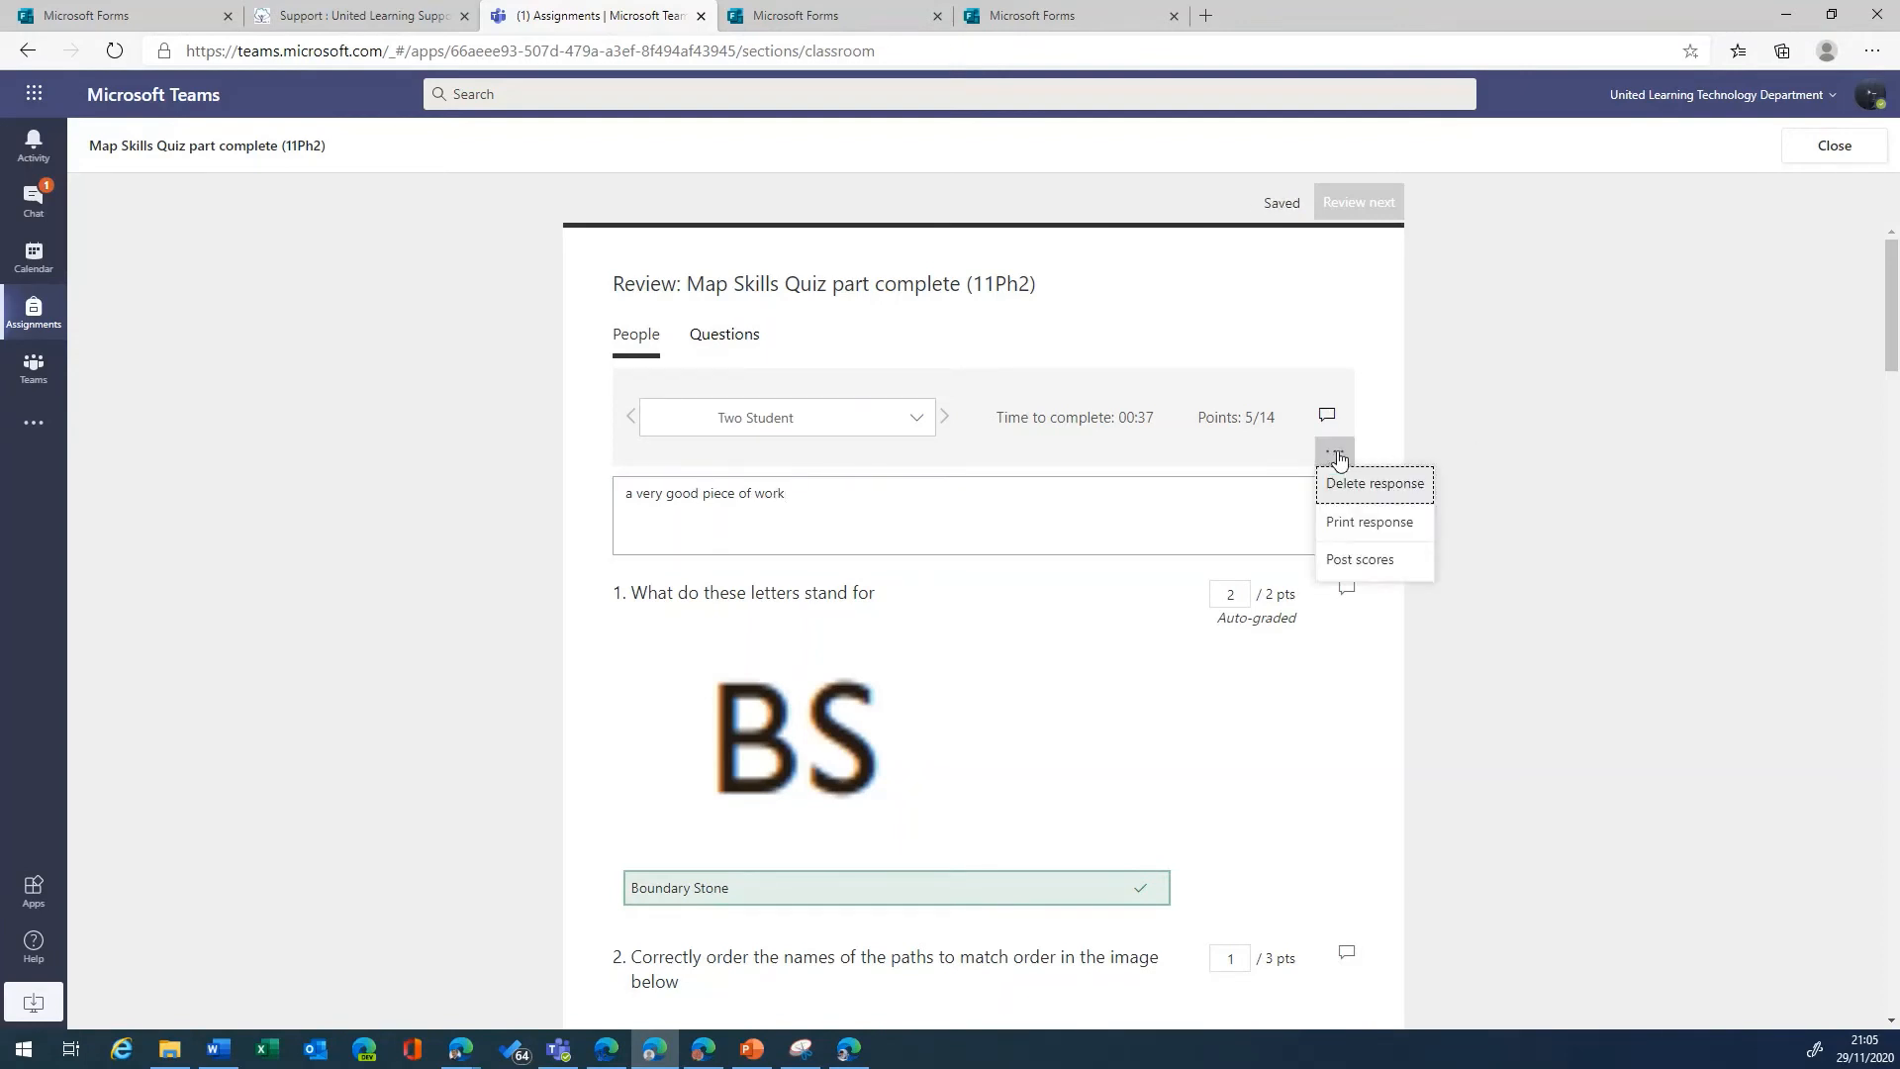
{"action": "left_click", "coordinate": [1348, 561]}
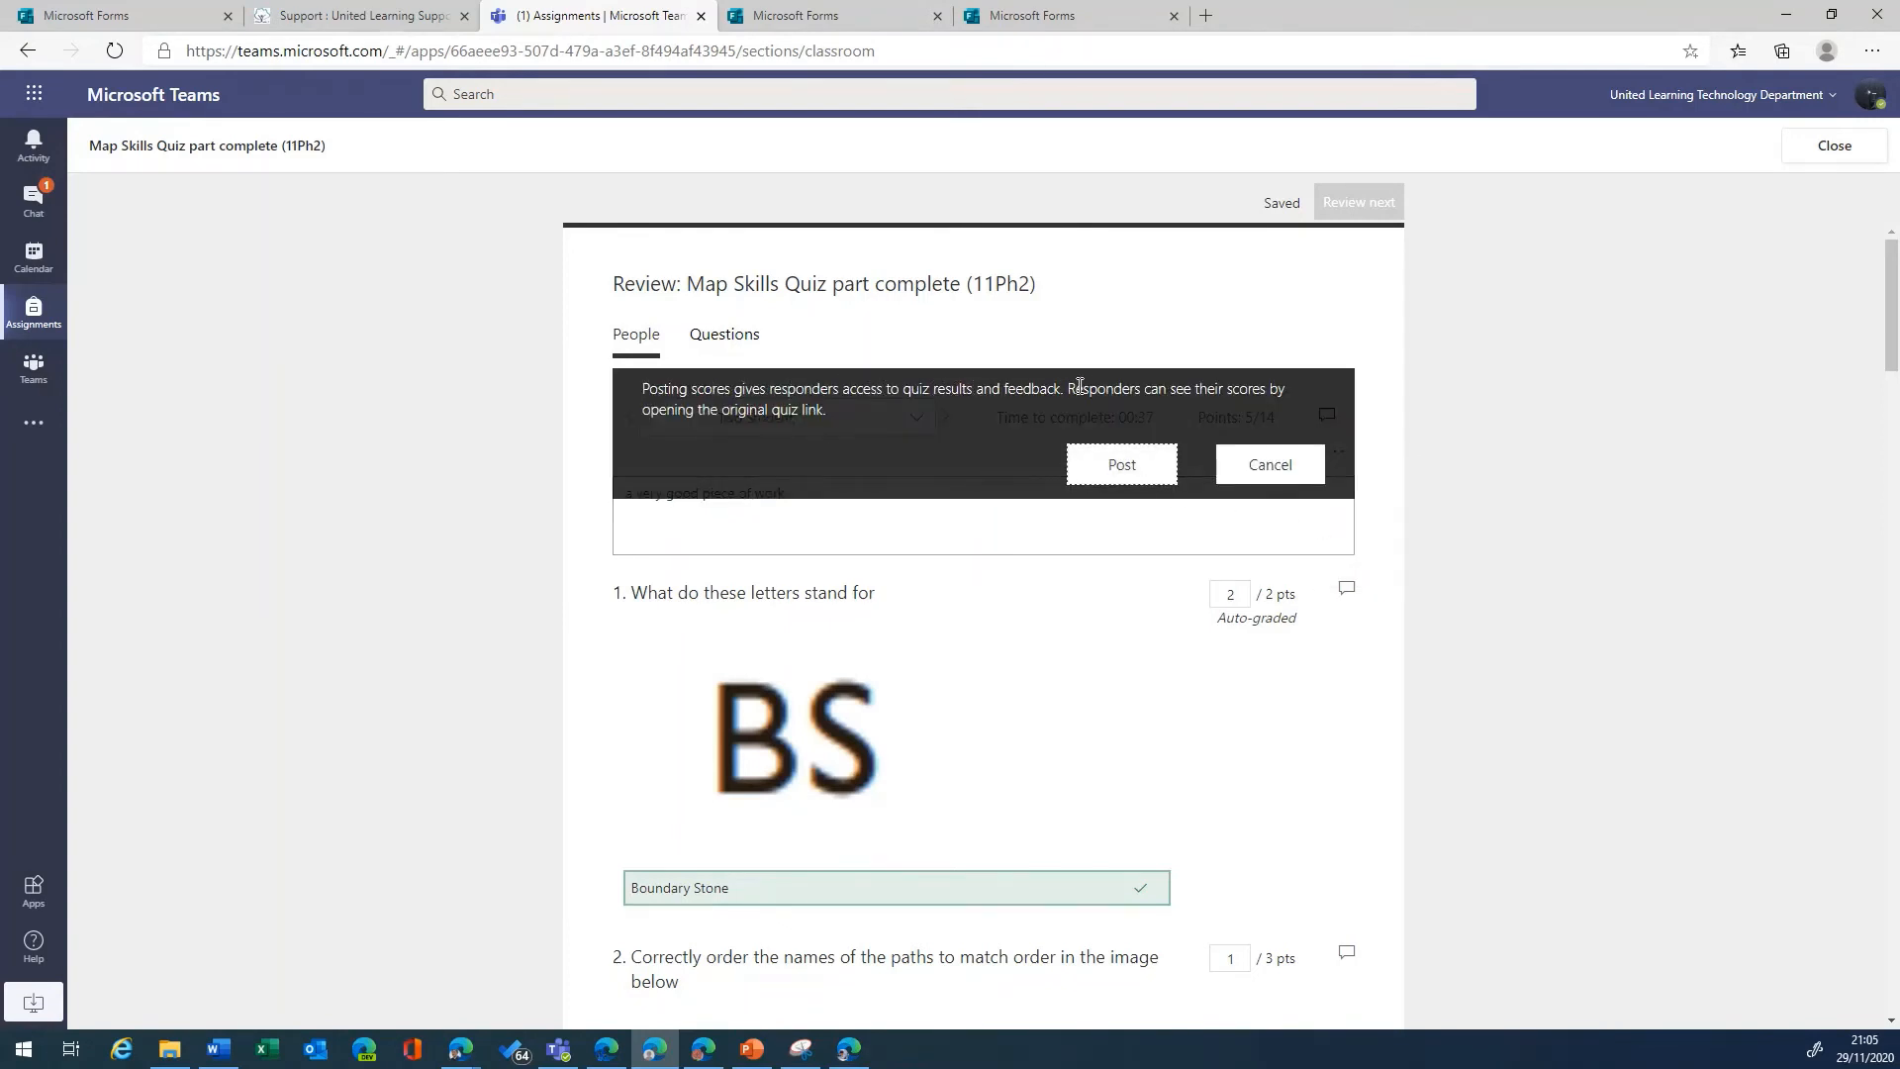
{"action": "left_click", "coordinate": [1116, 470]}
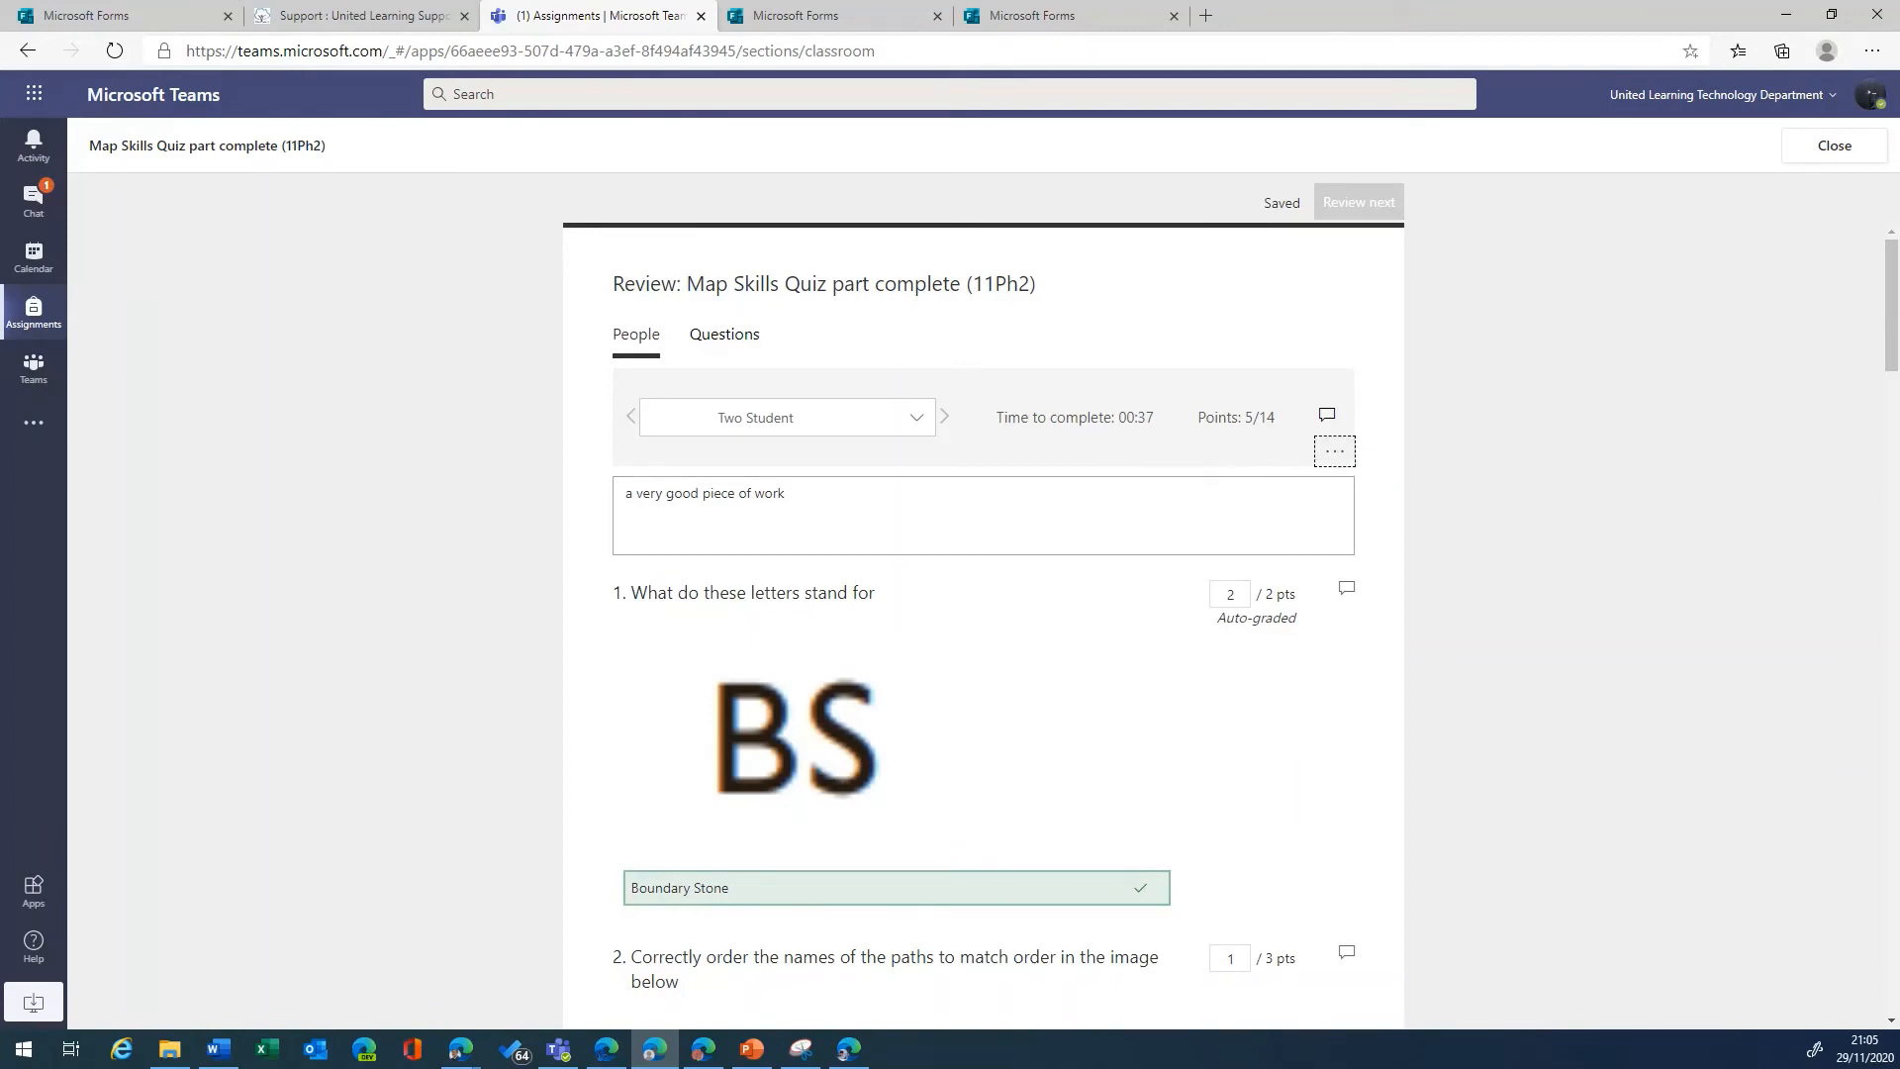
Step: Switch to the student's Teams window and open the returned "Map Skills Quiz part complete" response
{"action": "left_click_drag", "start_coordinate": [1899, 26], "coordinate": [1297, 0]}
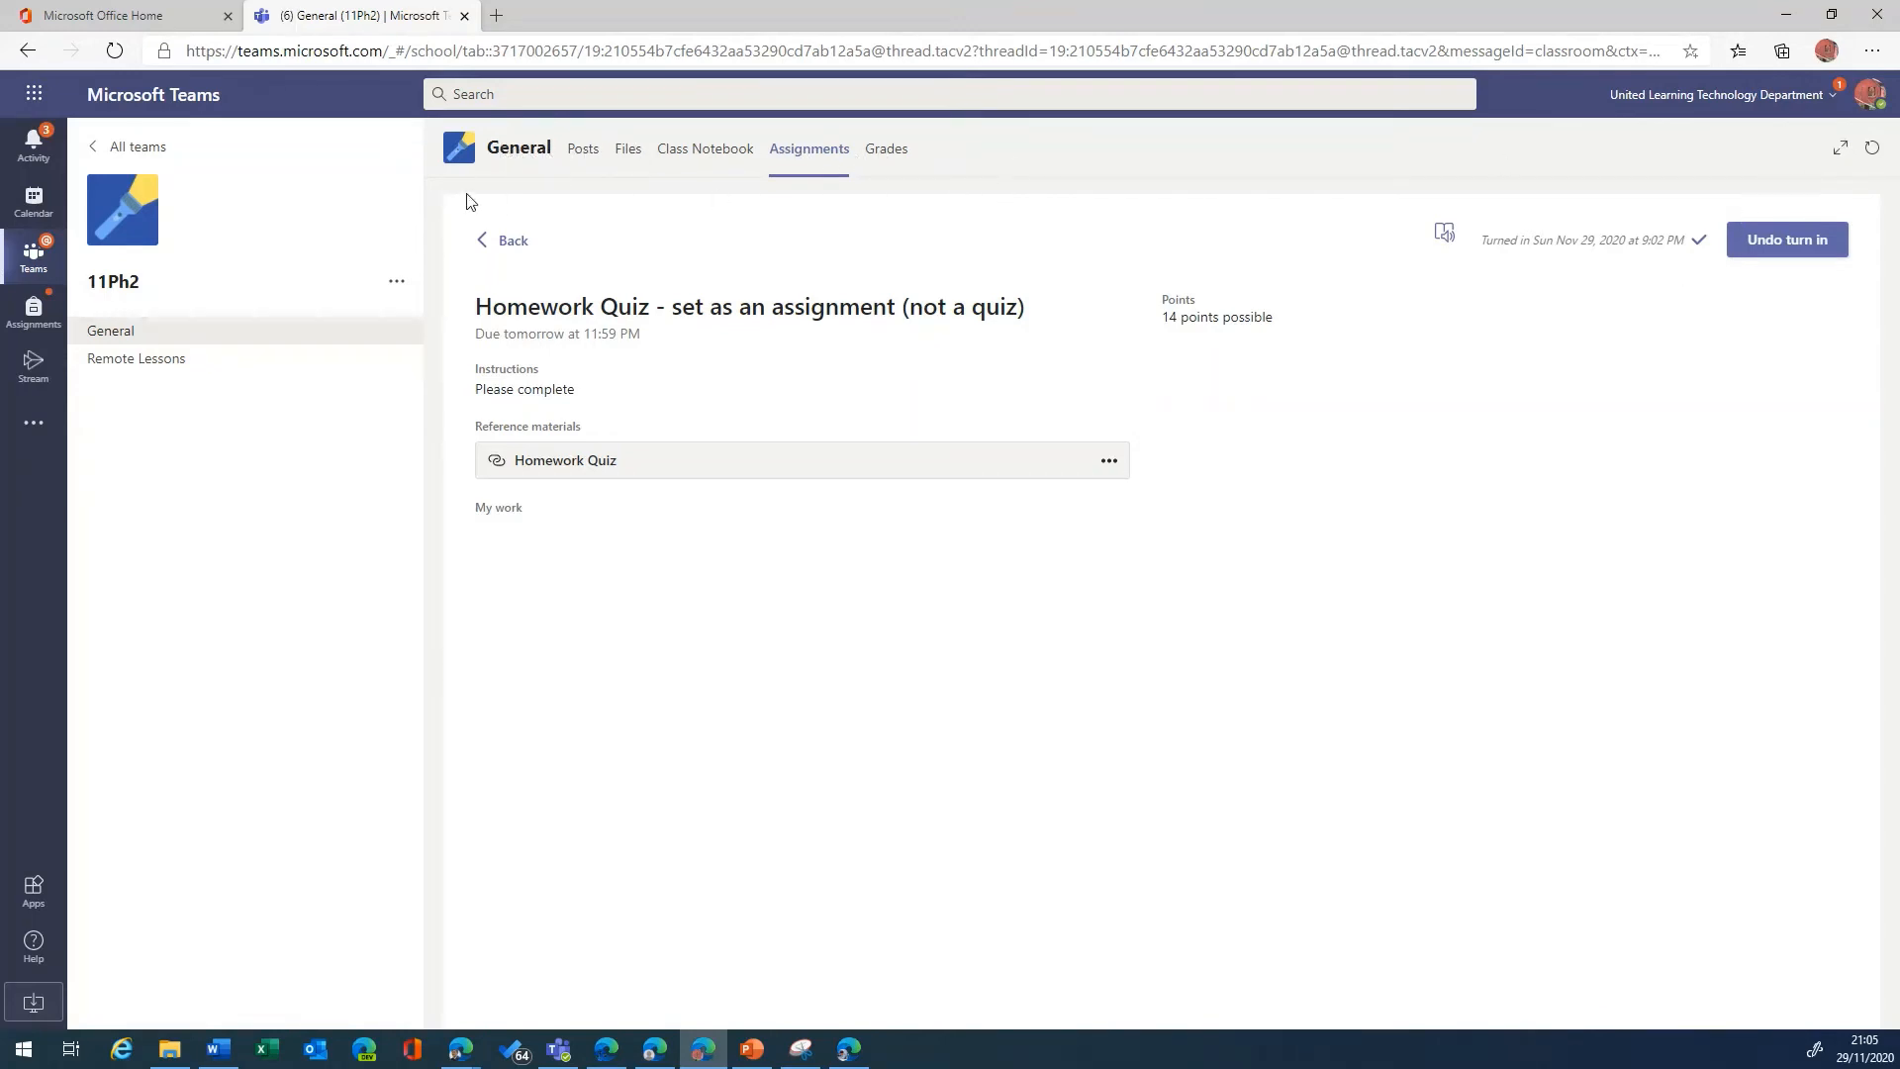
{"action": "left_click", "coordinate": [512, 240]}
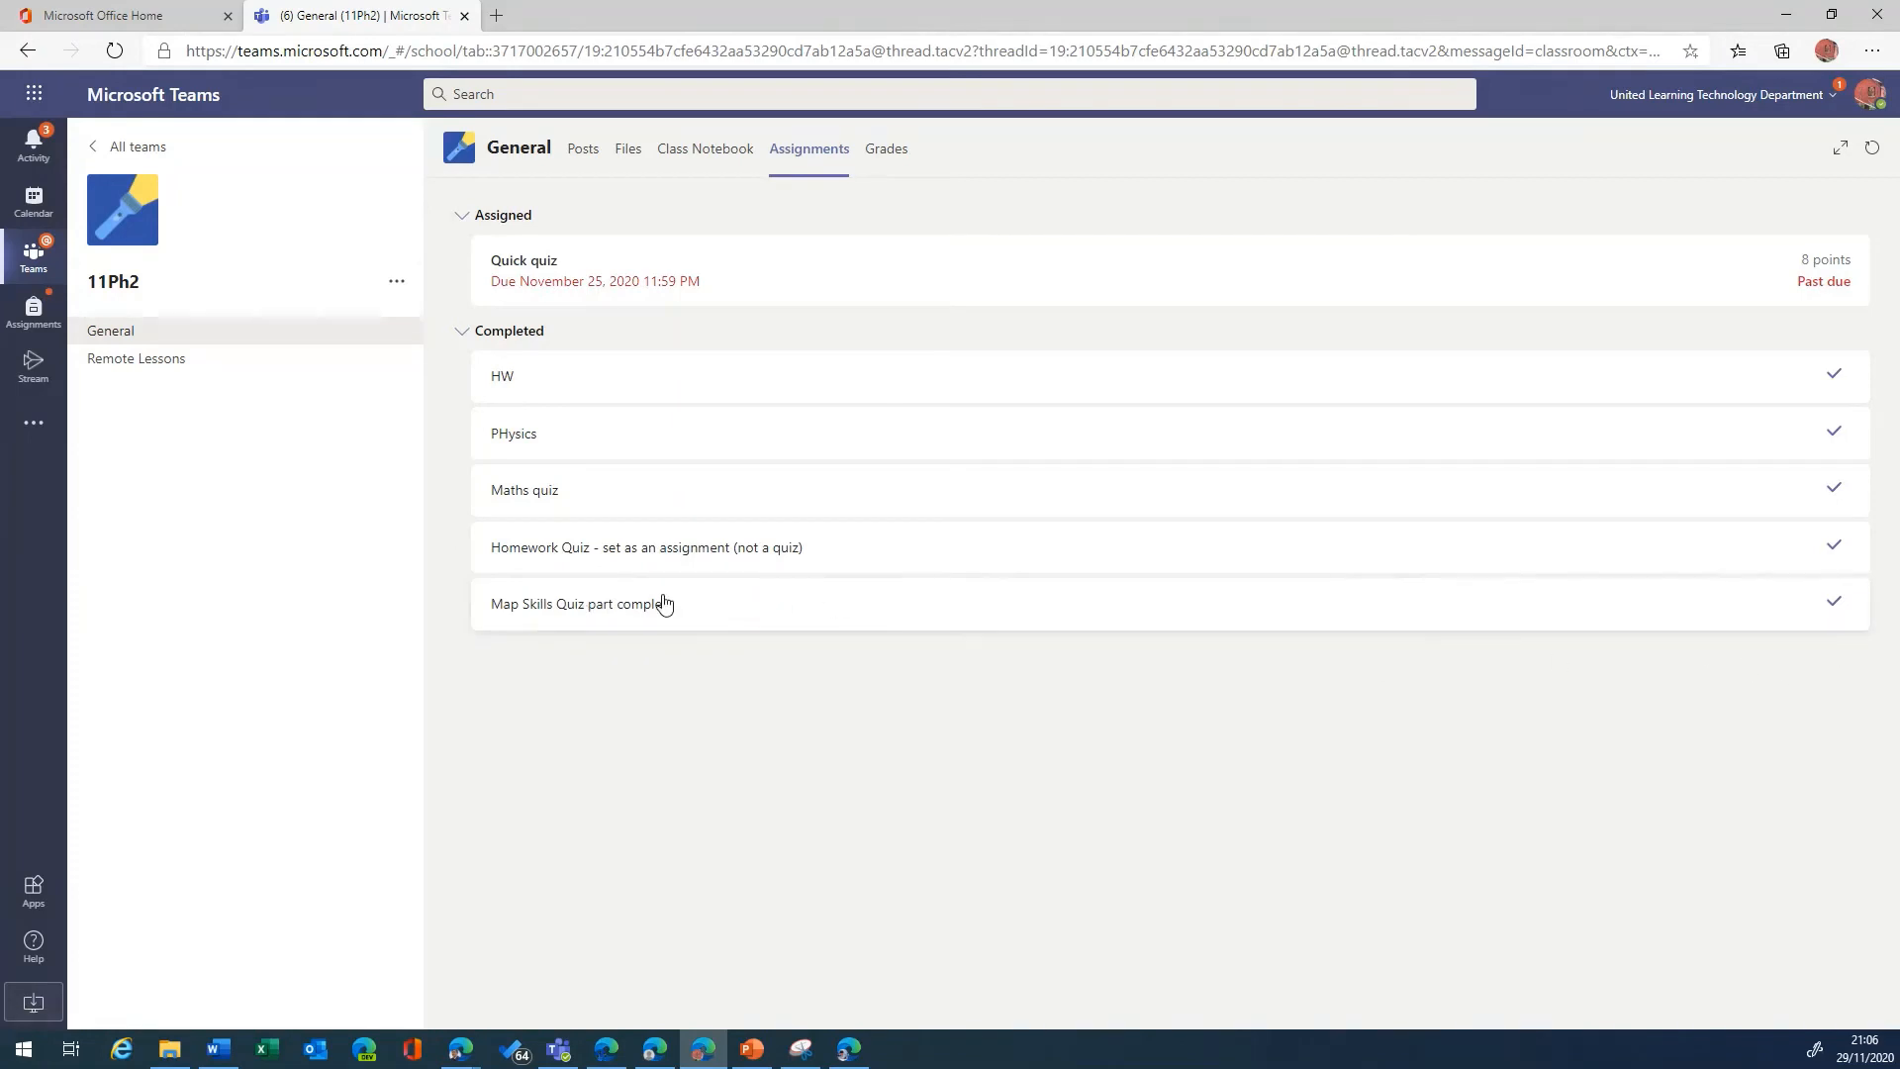
{"action": "left_click", "coordinate": [648, 605]}
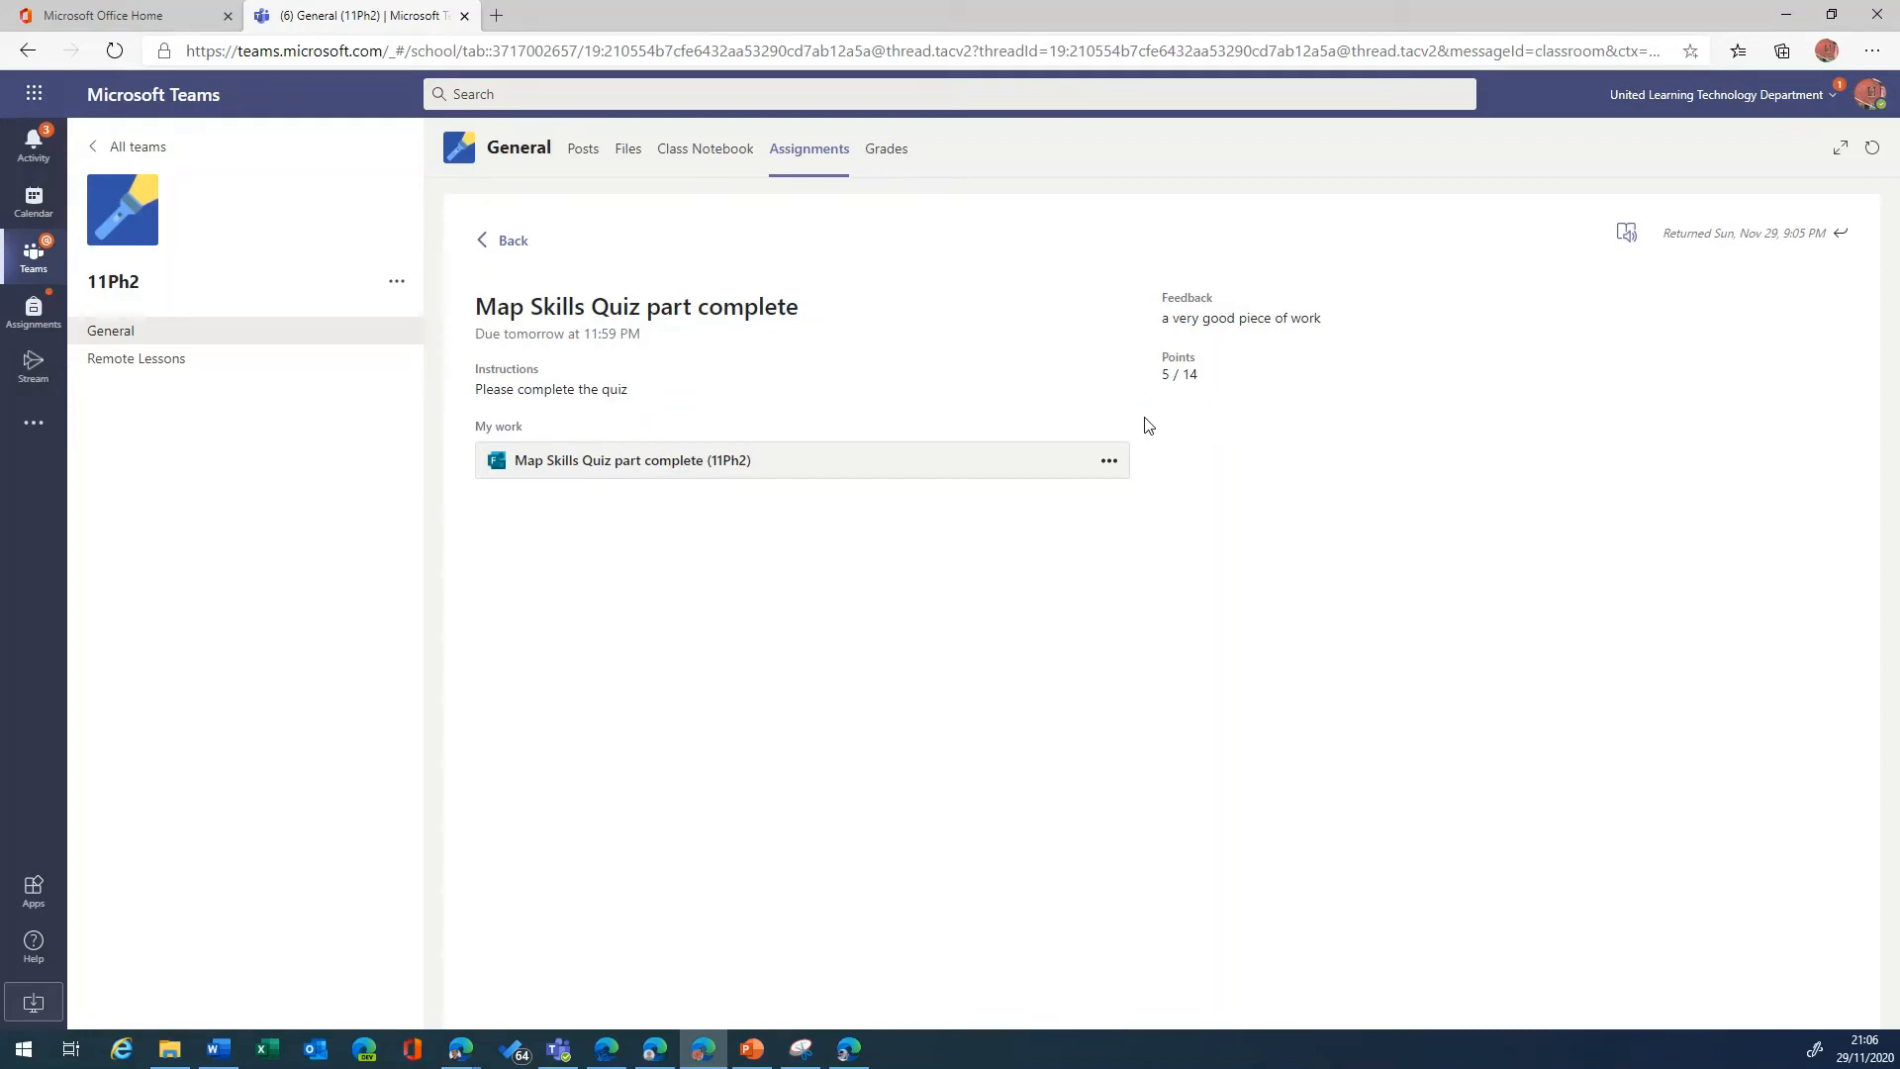
{"action": "left_click", "coordinate": [606, 460]}
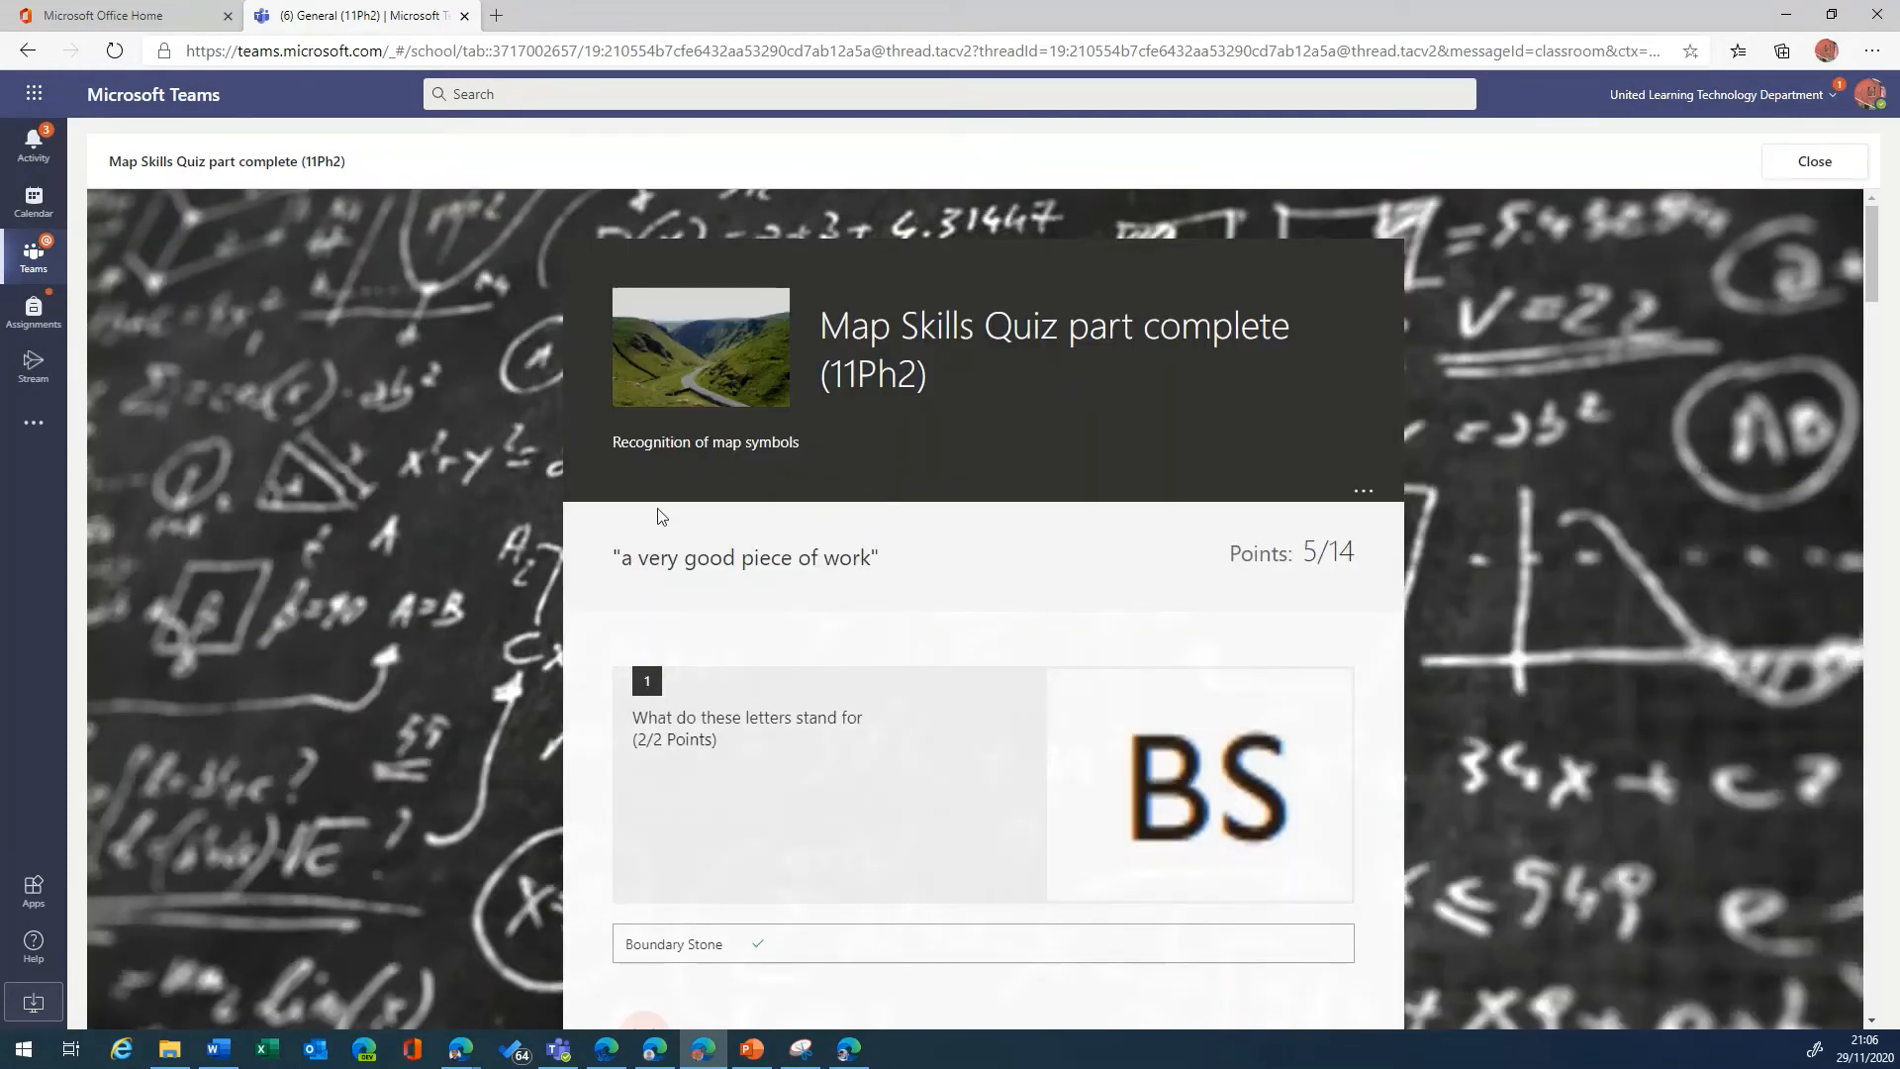
Step: Review the marks and teacher feedback throughout the returned quiz, close it and go back to the assignment list
{"action": "scroll", "coordinate": [829, 564], "scroll_direction": "down", "scroll_amount": 10}
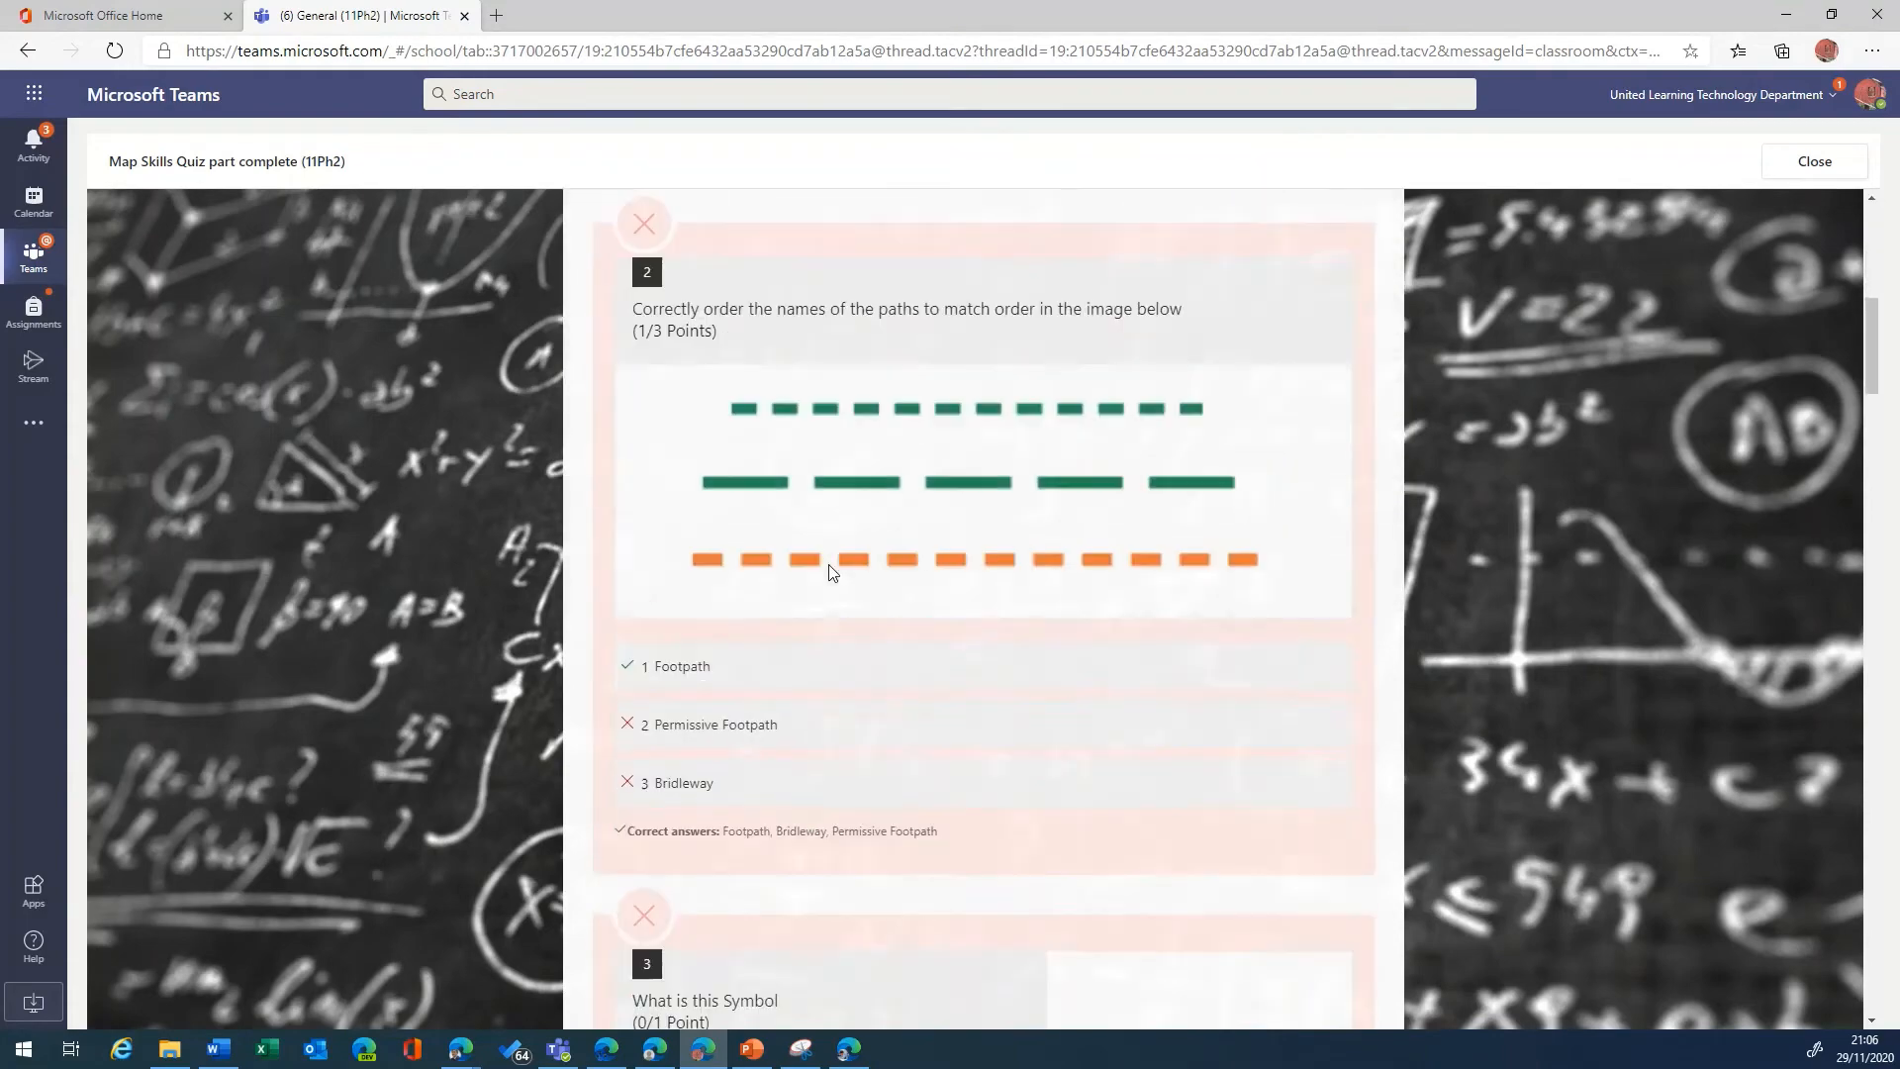
{"action": "scroll", "coordinate": [829, 571], "scroll_direction": "down", "scroll_amount": 10}
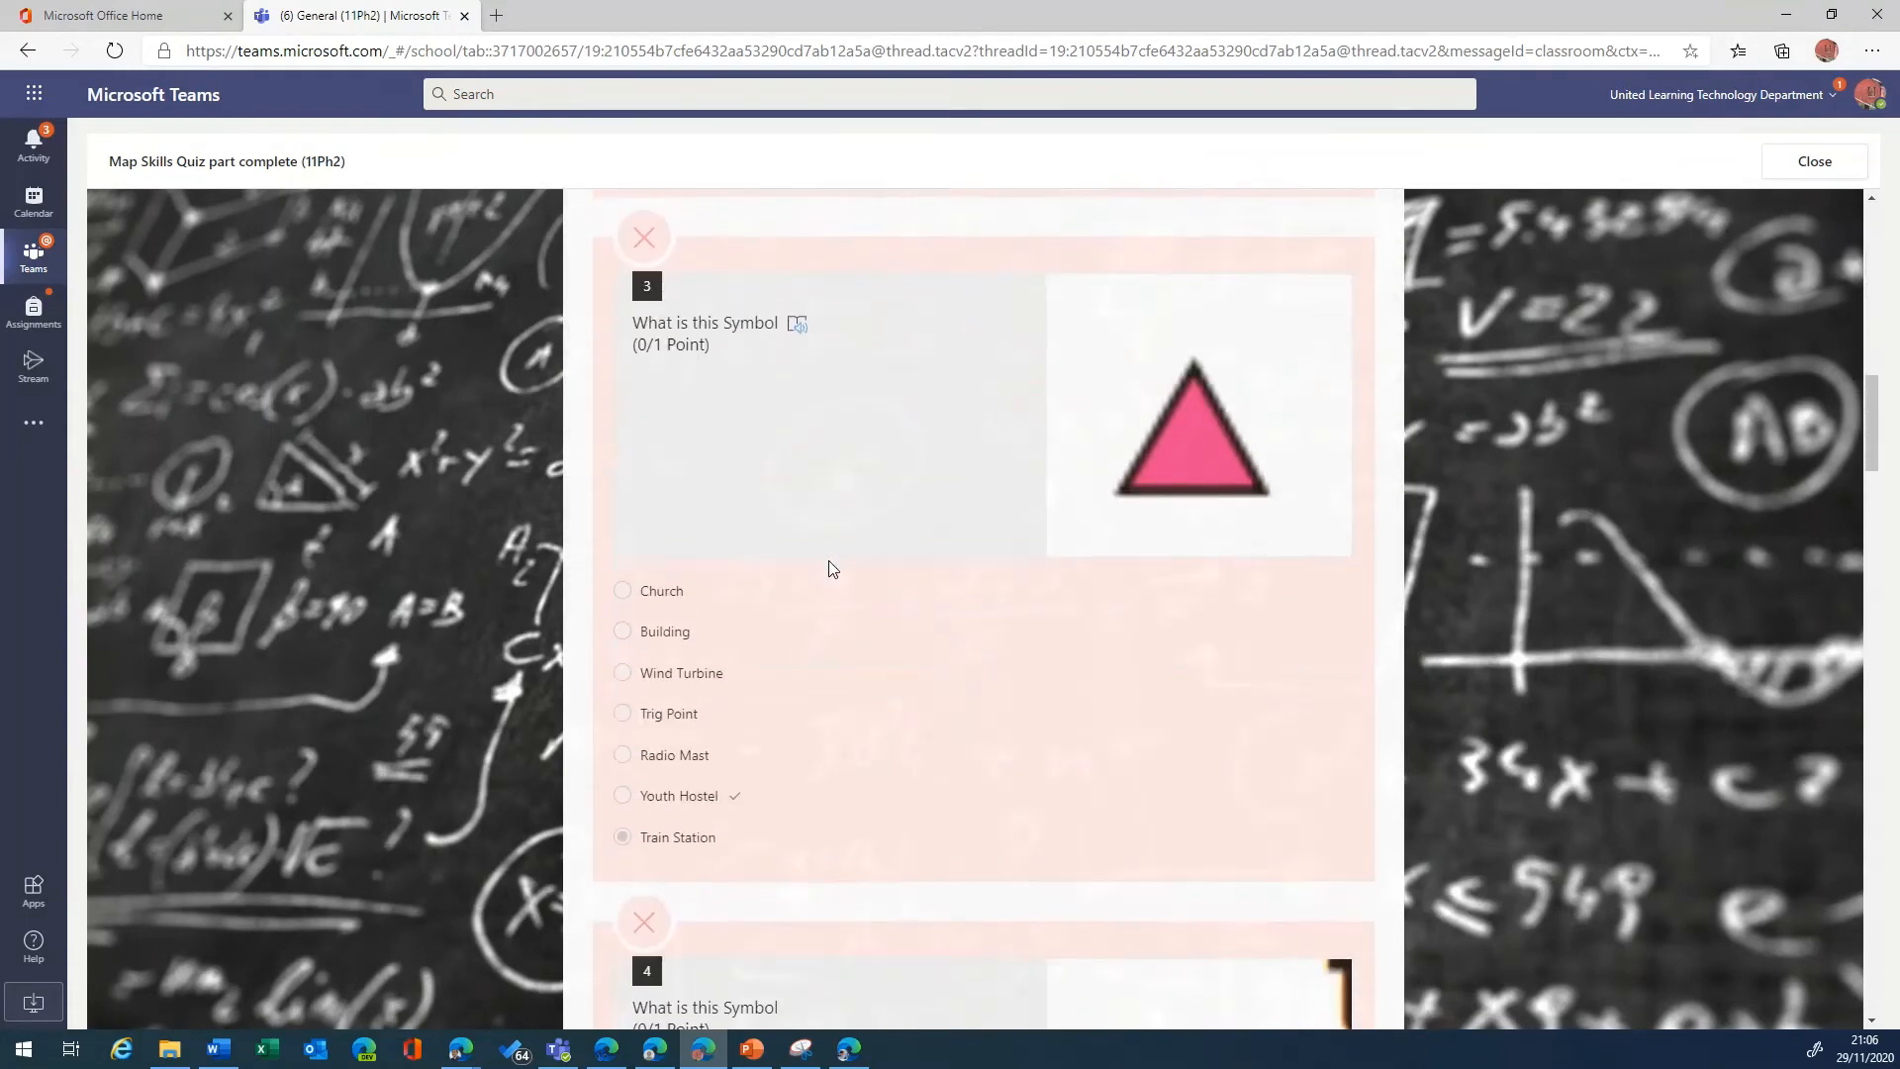
{"action": "scroll", "coordinate": [829, 571], "scroll_direction": "down", "scroll_amount": 20}
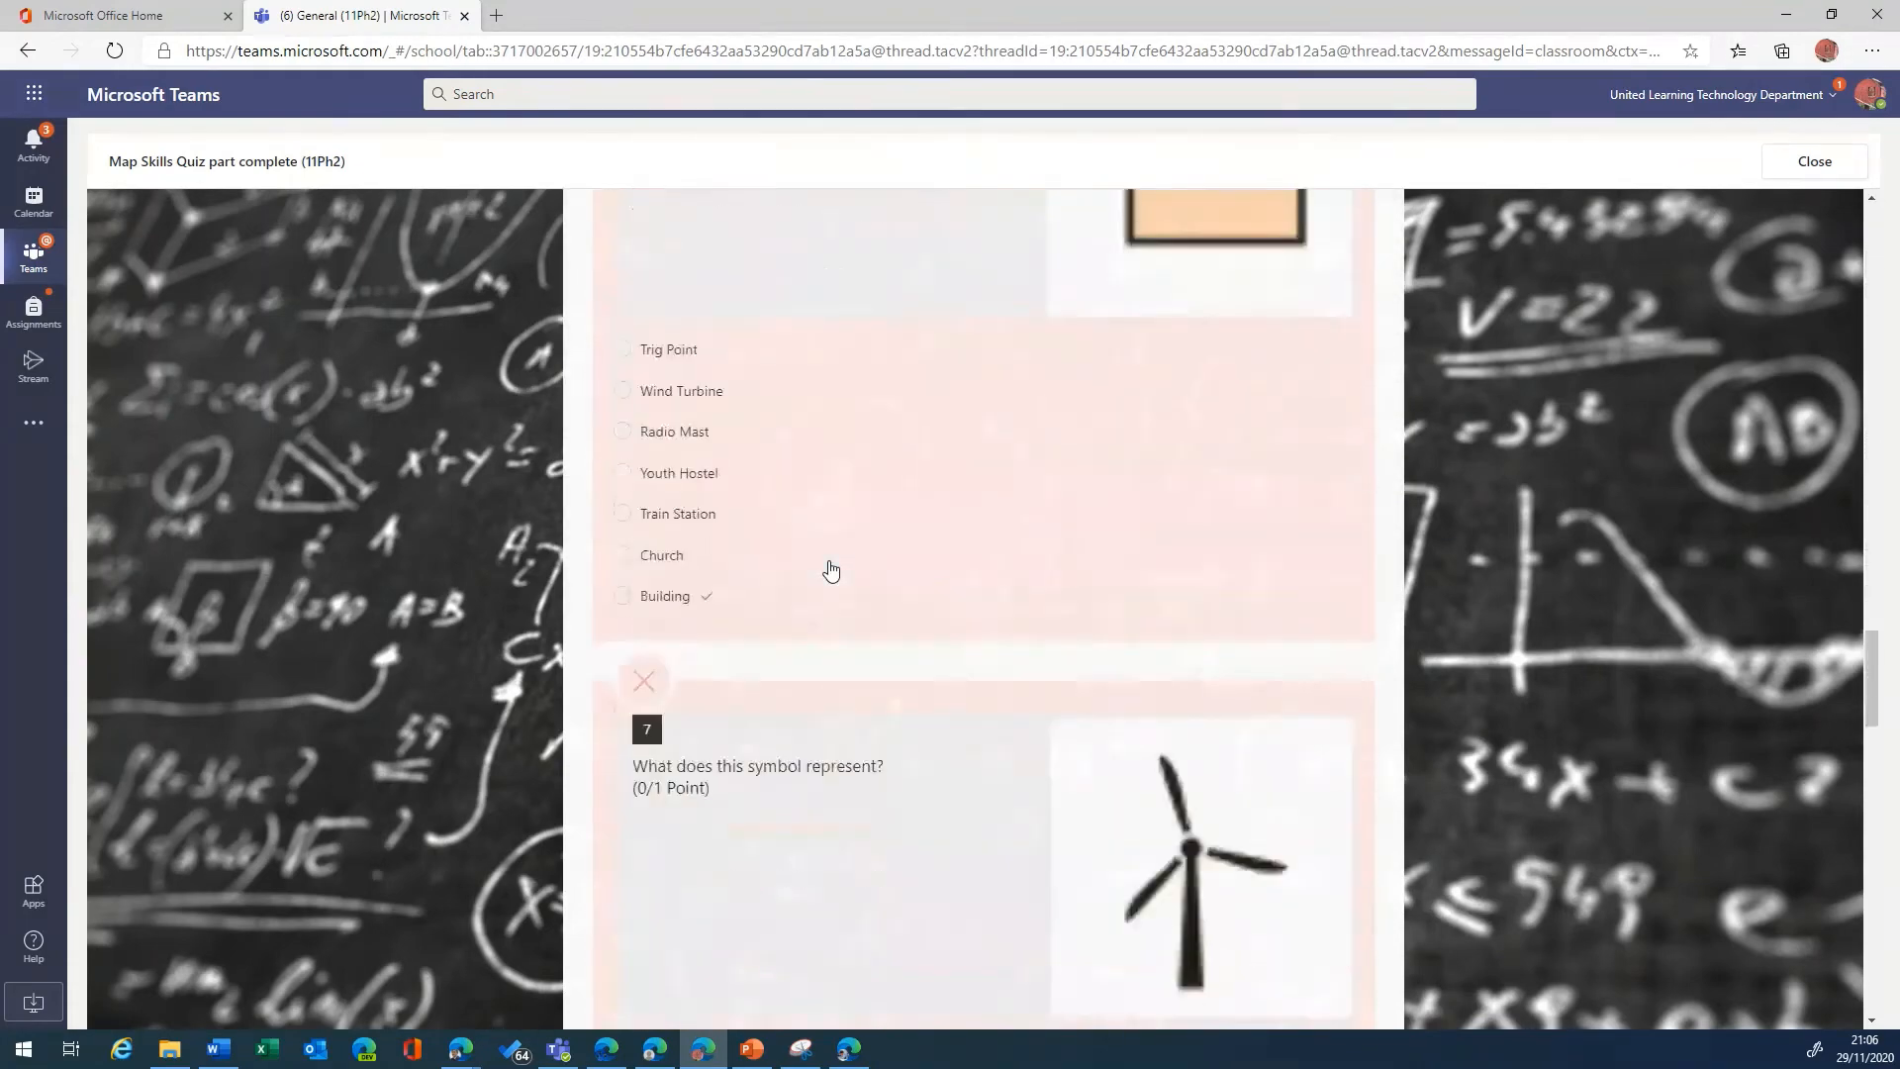
{"action": "scroll", "coordinate": [829, 571], "scroll_direction": "down", "scroll_amount": 2}
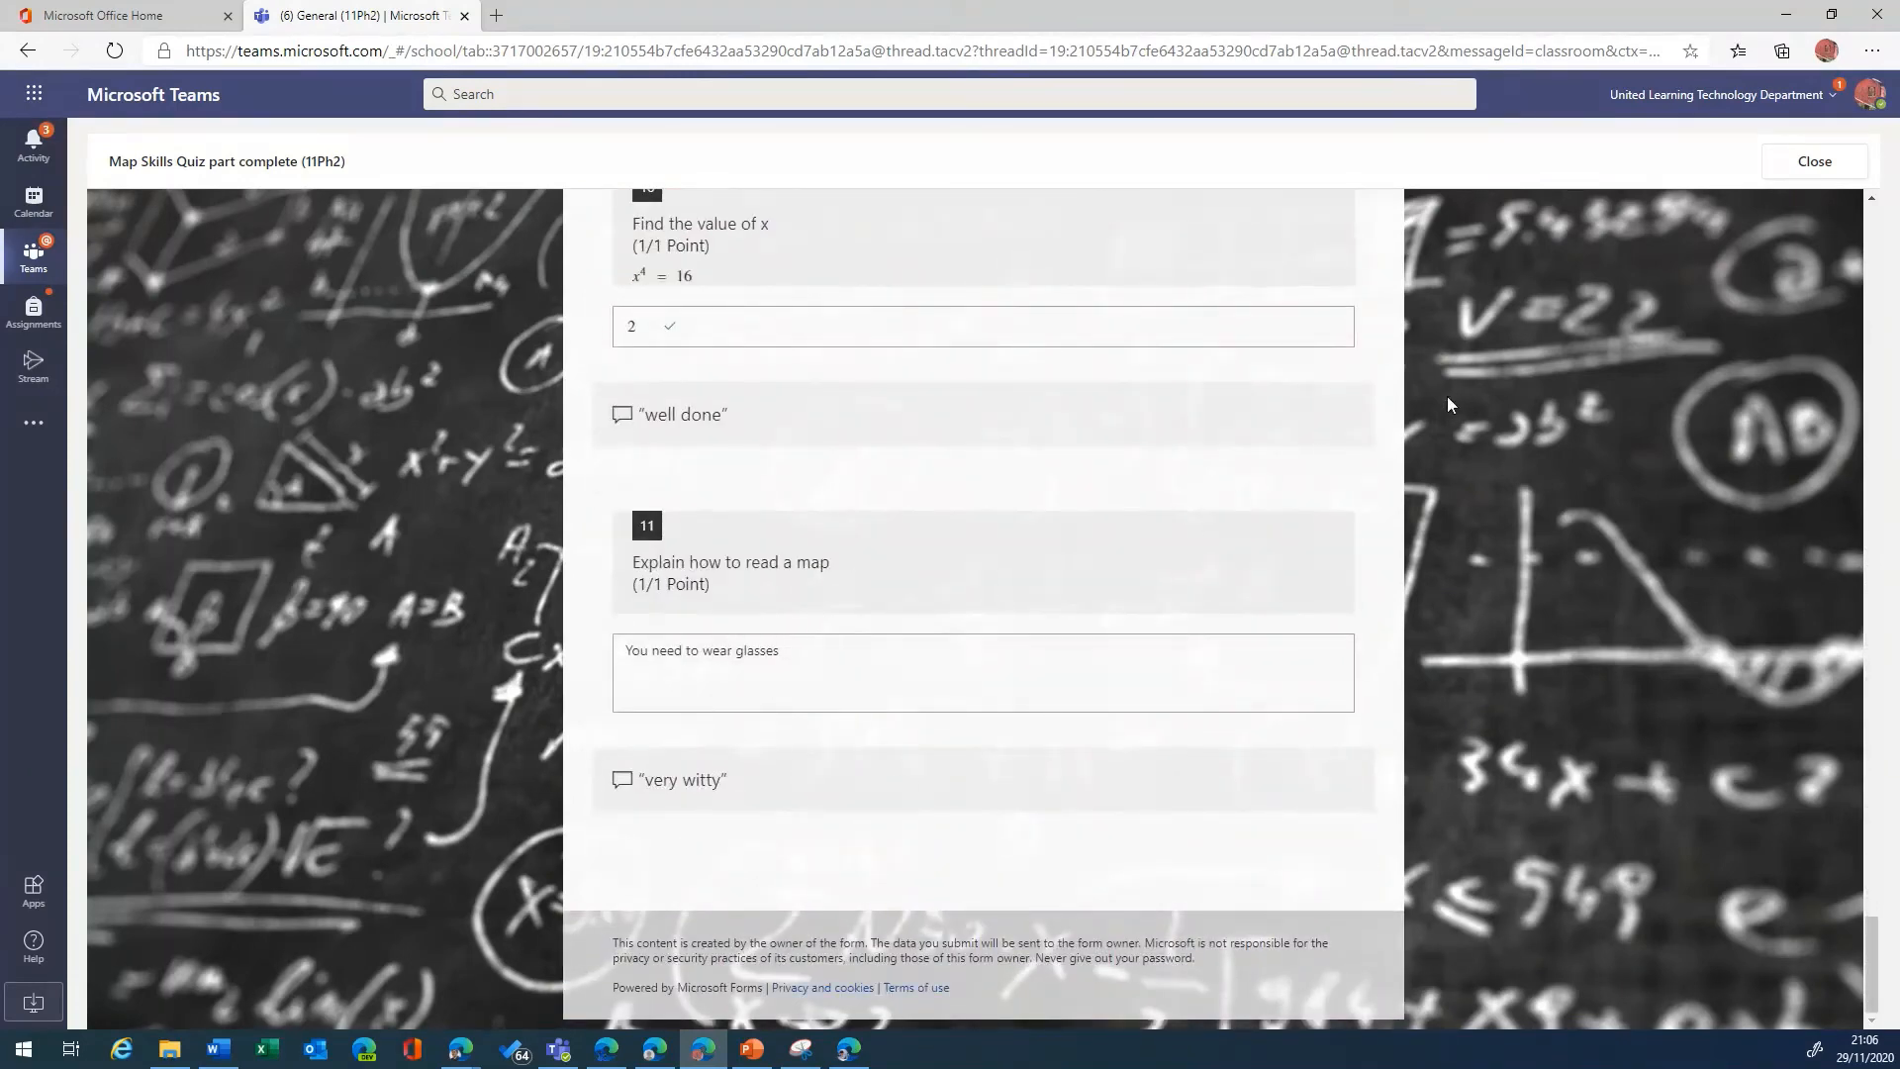
{"action": "left_click", "coordinate": [1815, 162]}
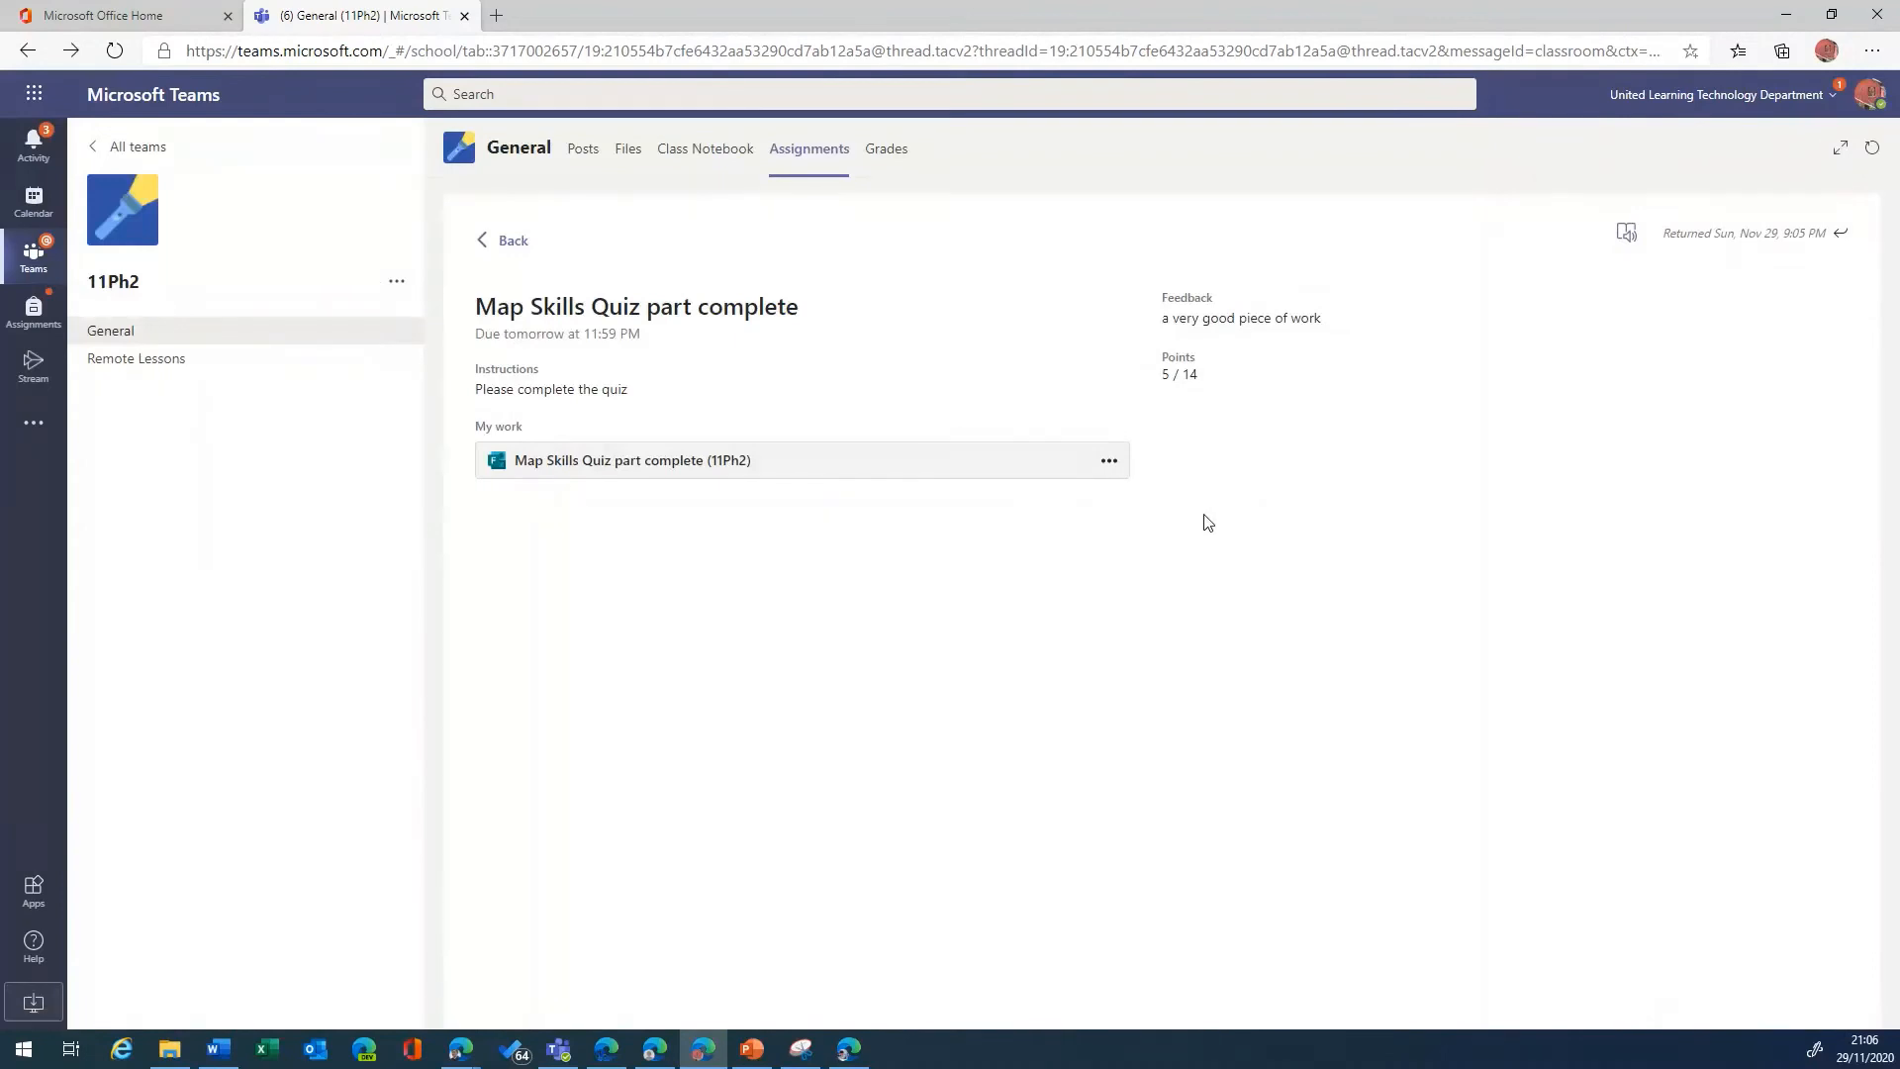
{"action": "left_click", "coordinate": [509, 243]}
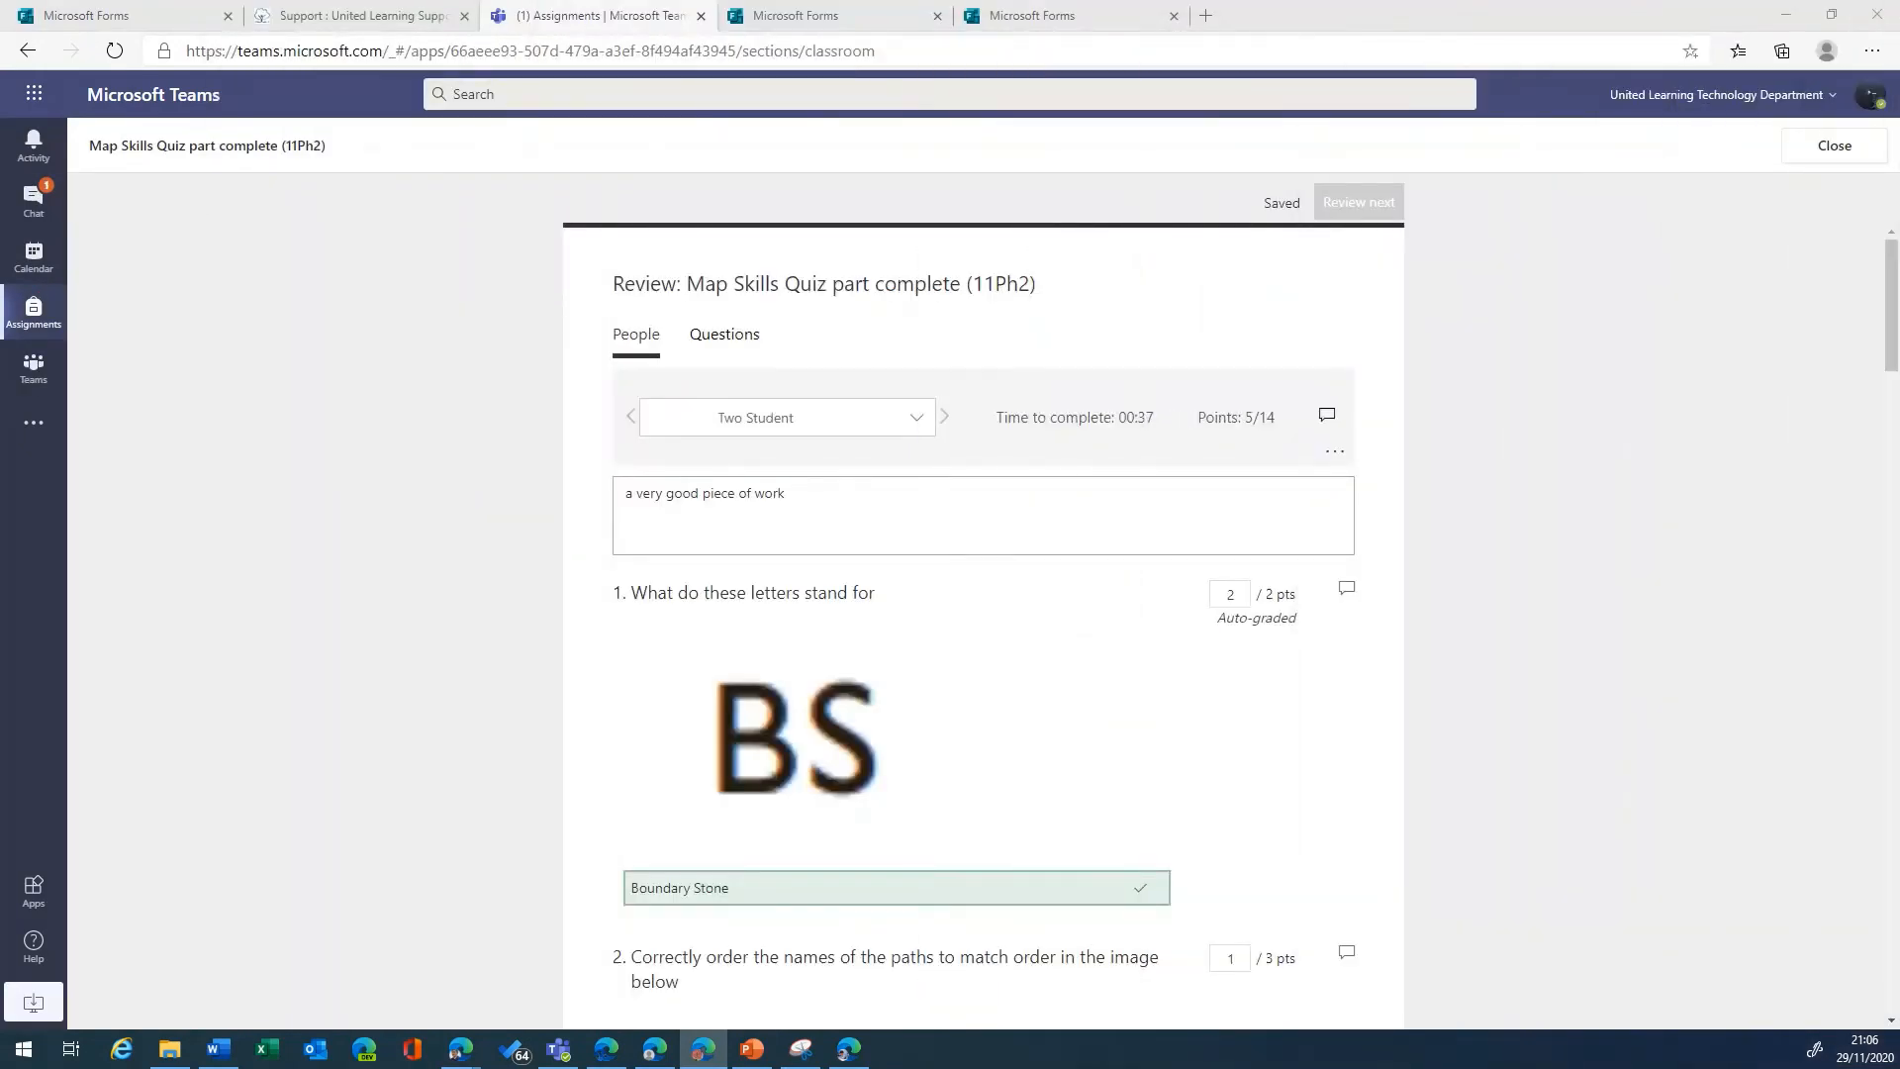
Step: As the teacher, close the quiz review and inspect the turned-in work for "Homework Quiz - set as an assignment (not a quiz)"
{"action": "left_click", "coordinate": [1836, 145]}
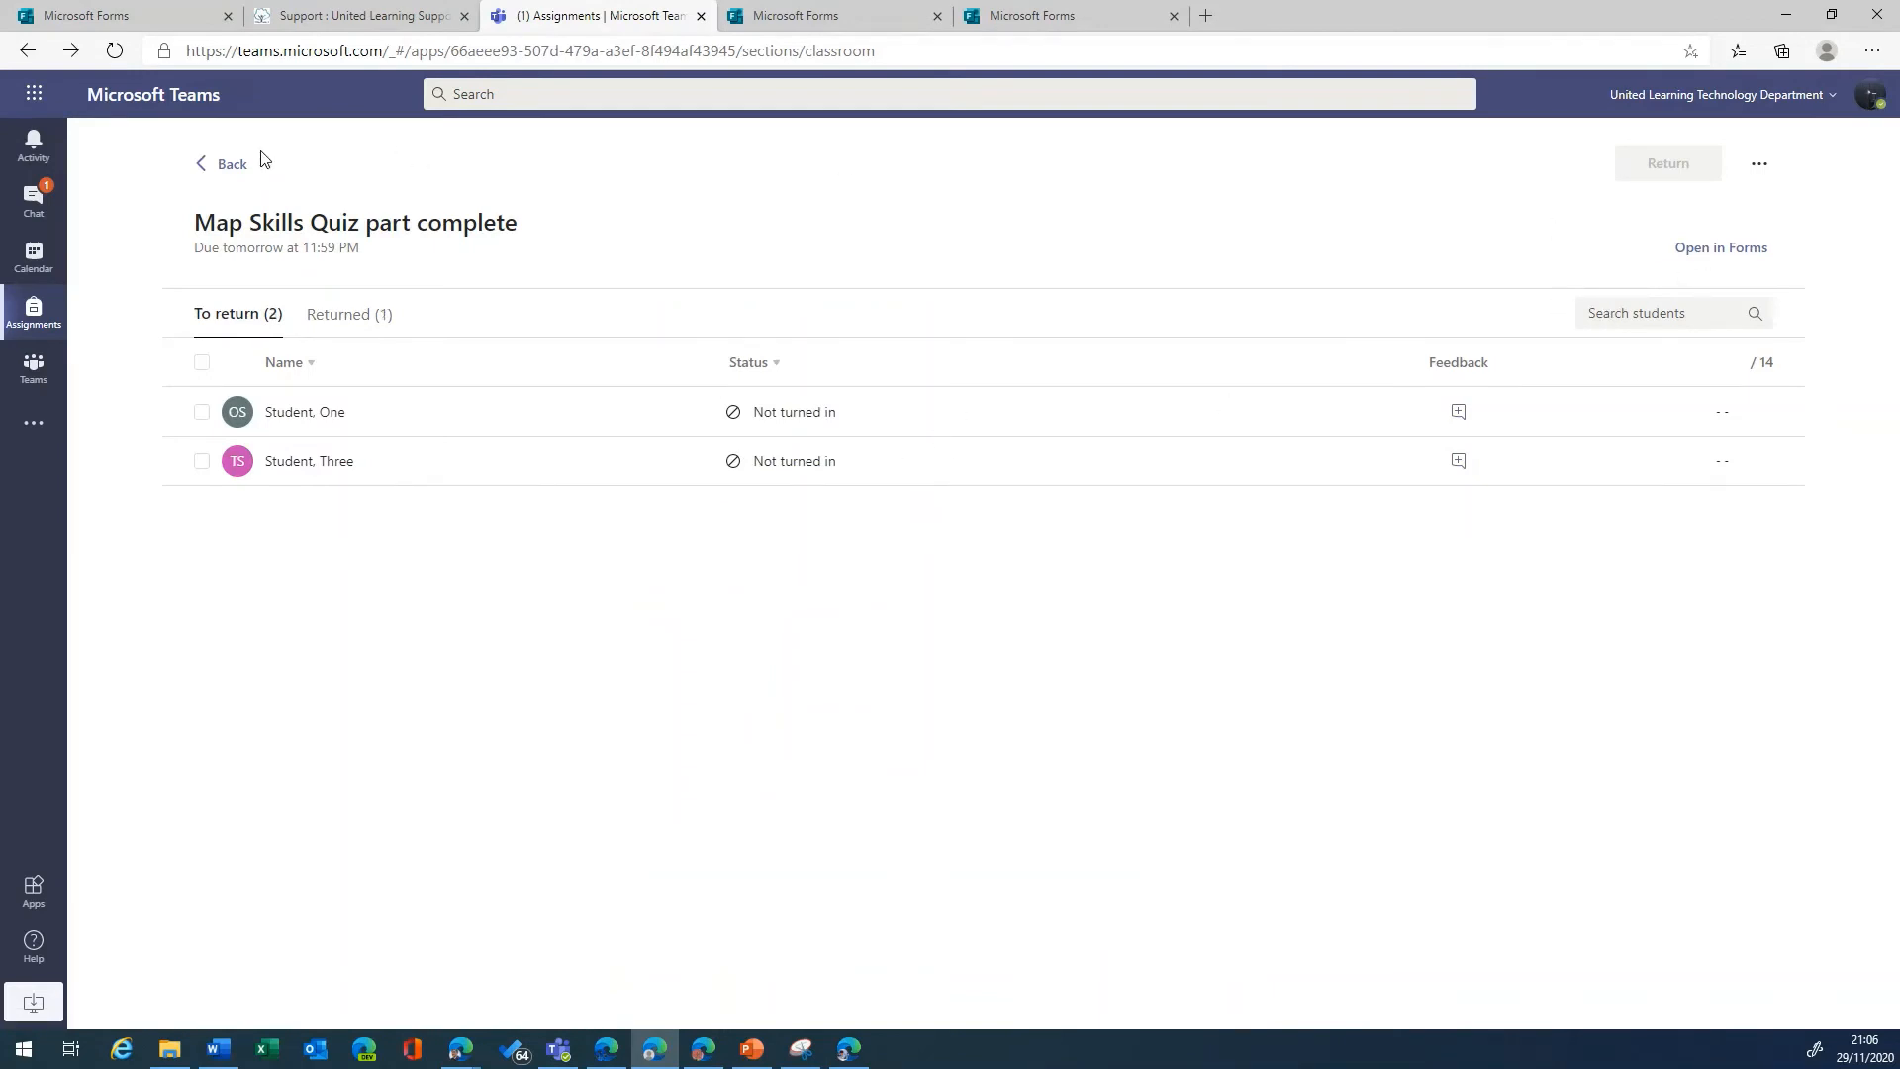
{"action": "left_click", "coordinate": [225, 167]}
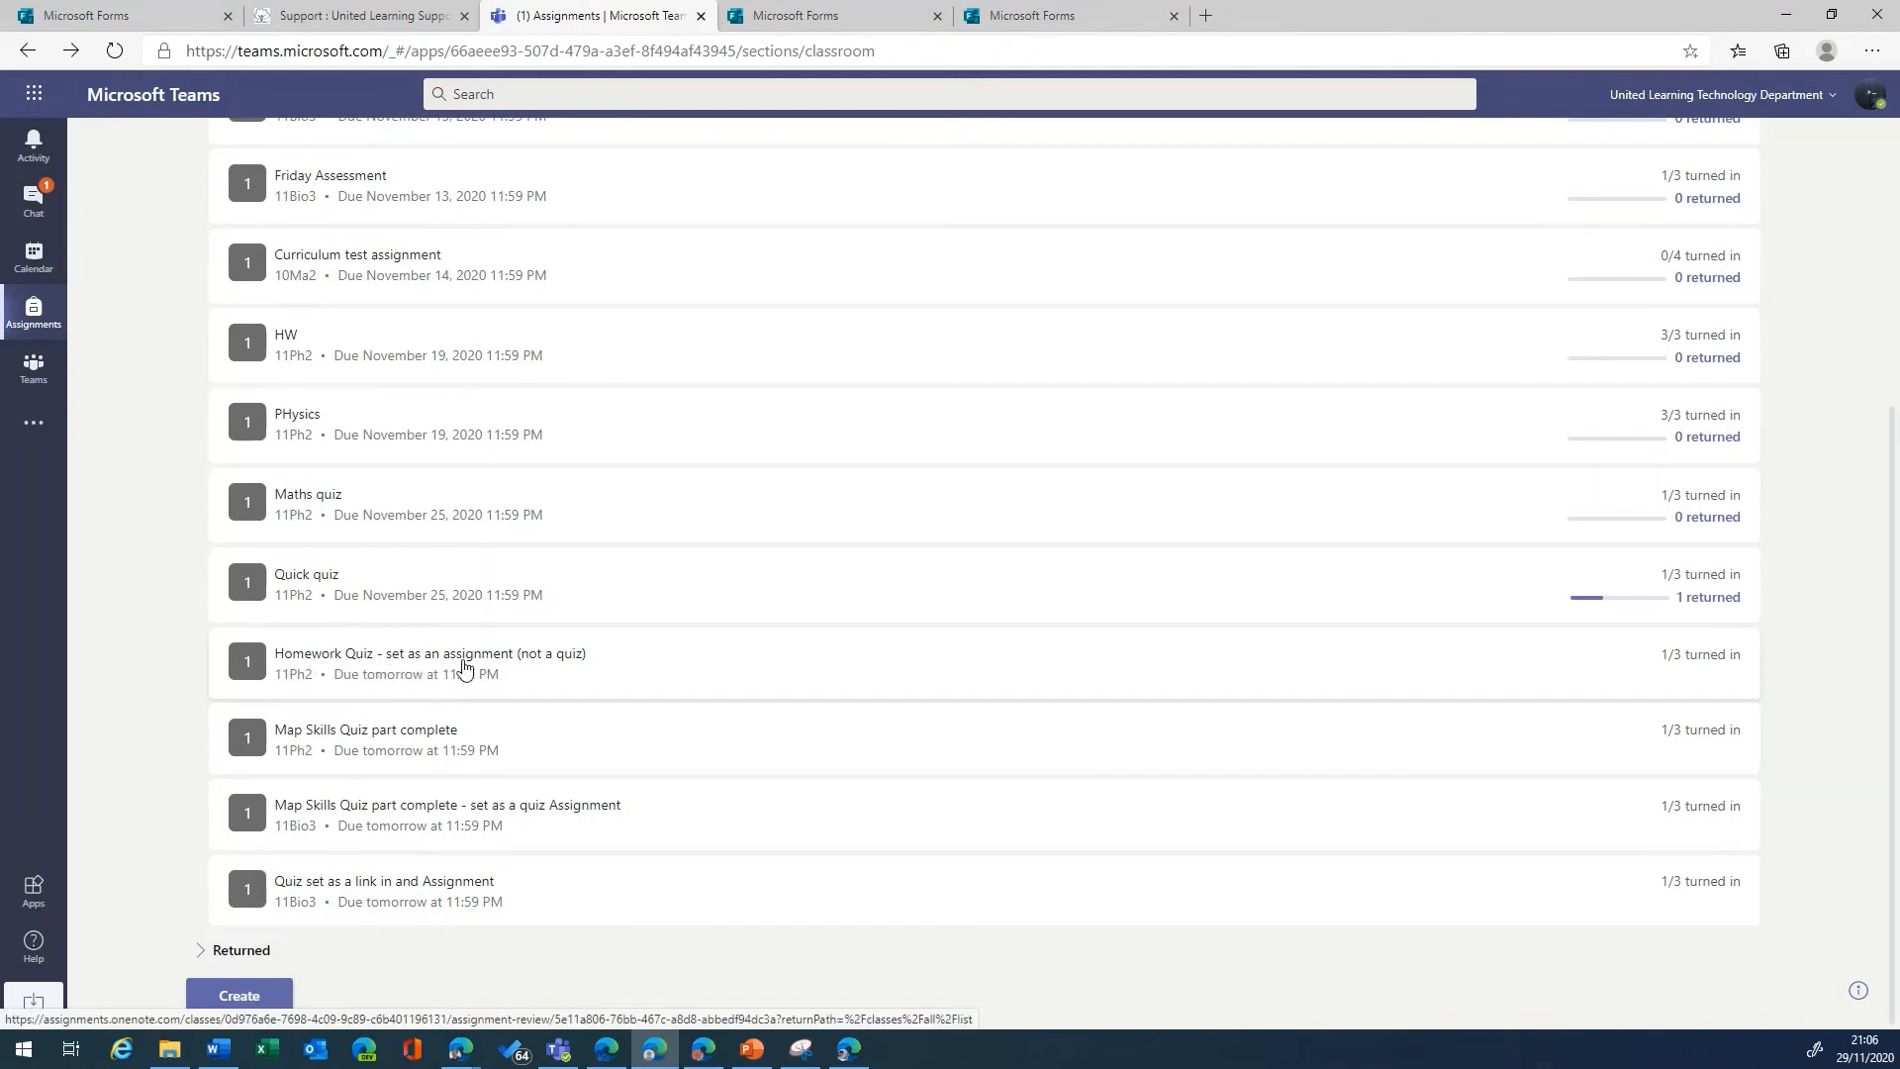
{"action": "left_click", "coordinate": [525, 663]}
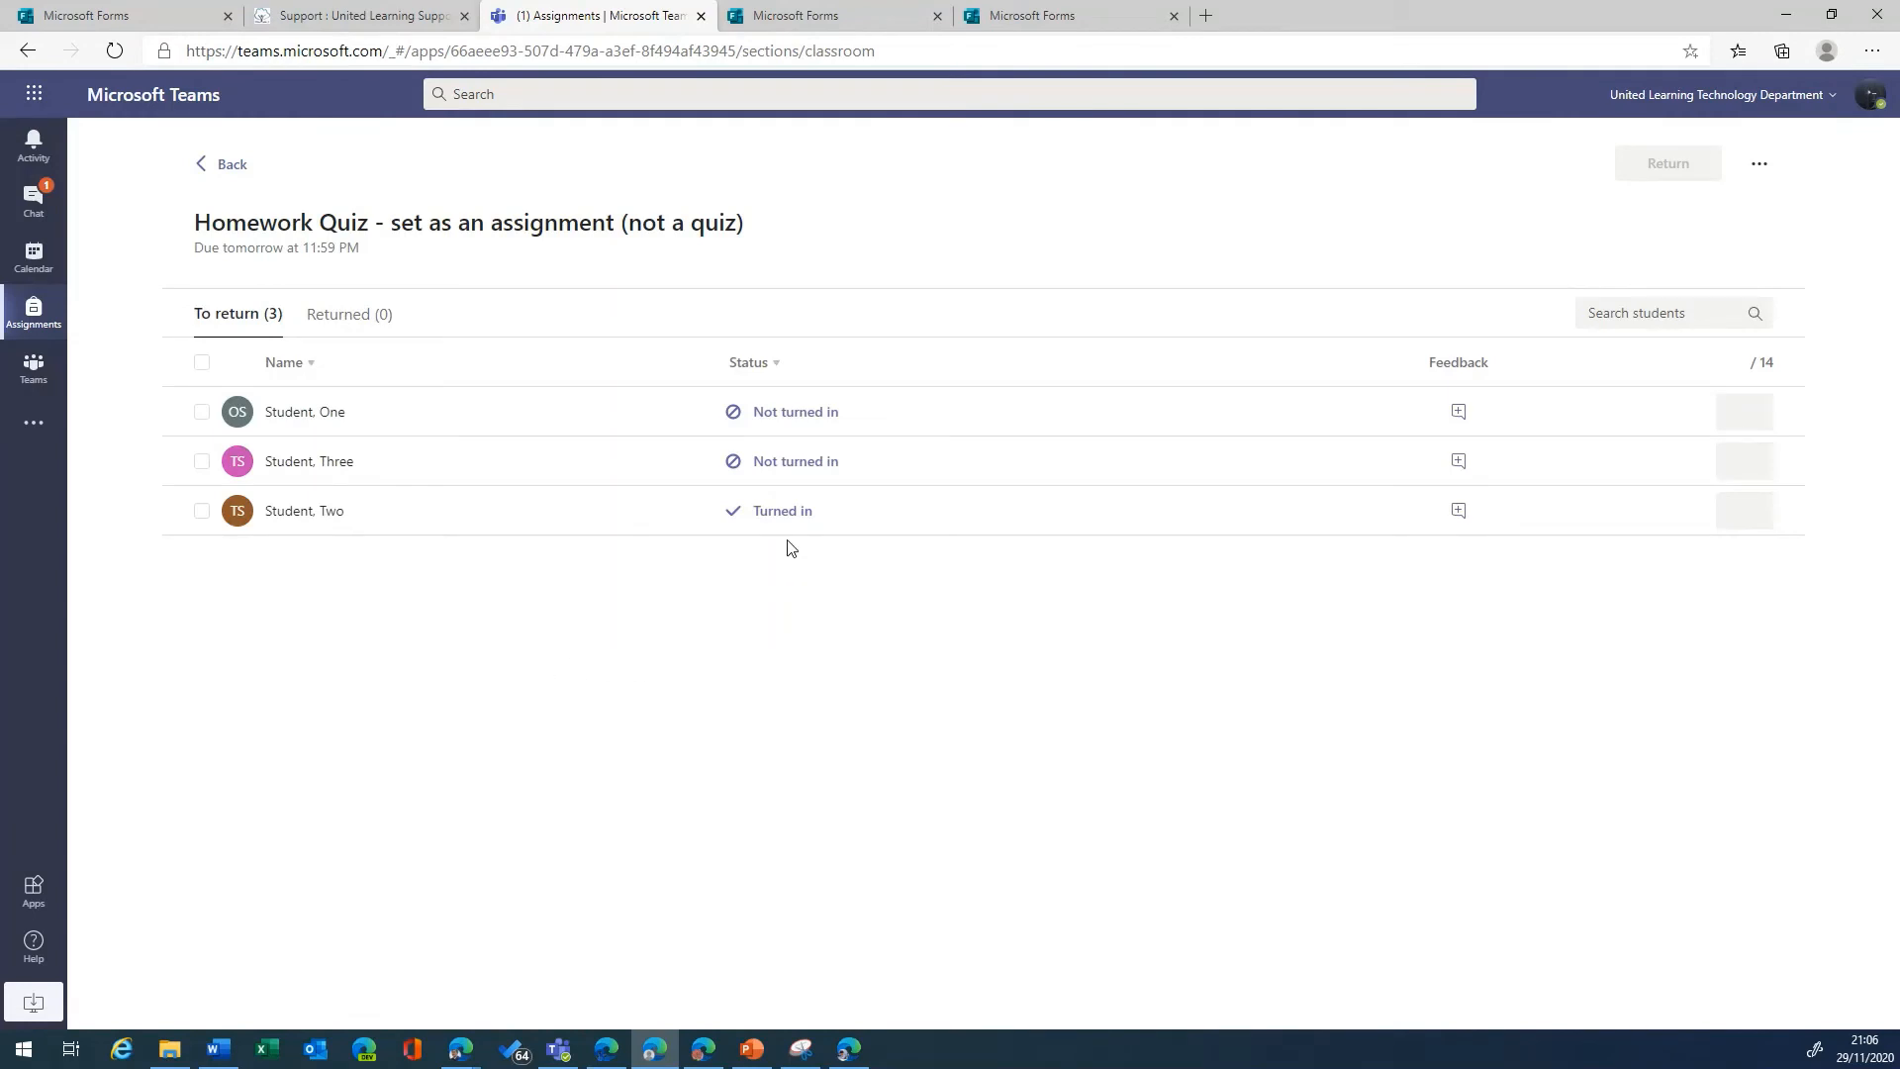
{"action": "left_click", "coordinate": [790, 513]}
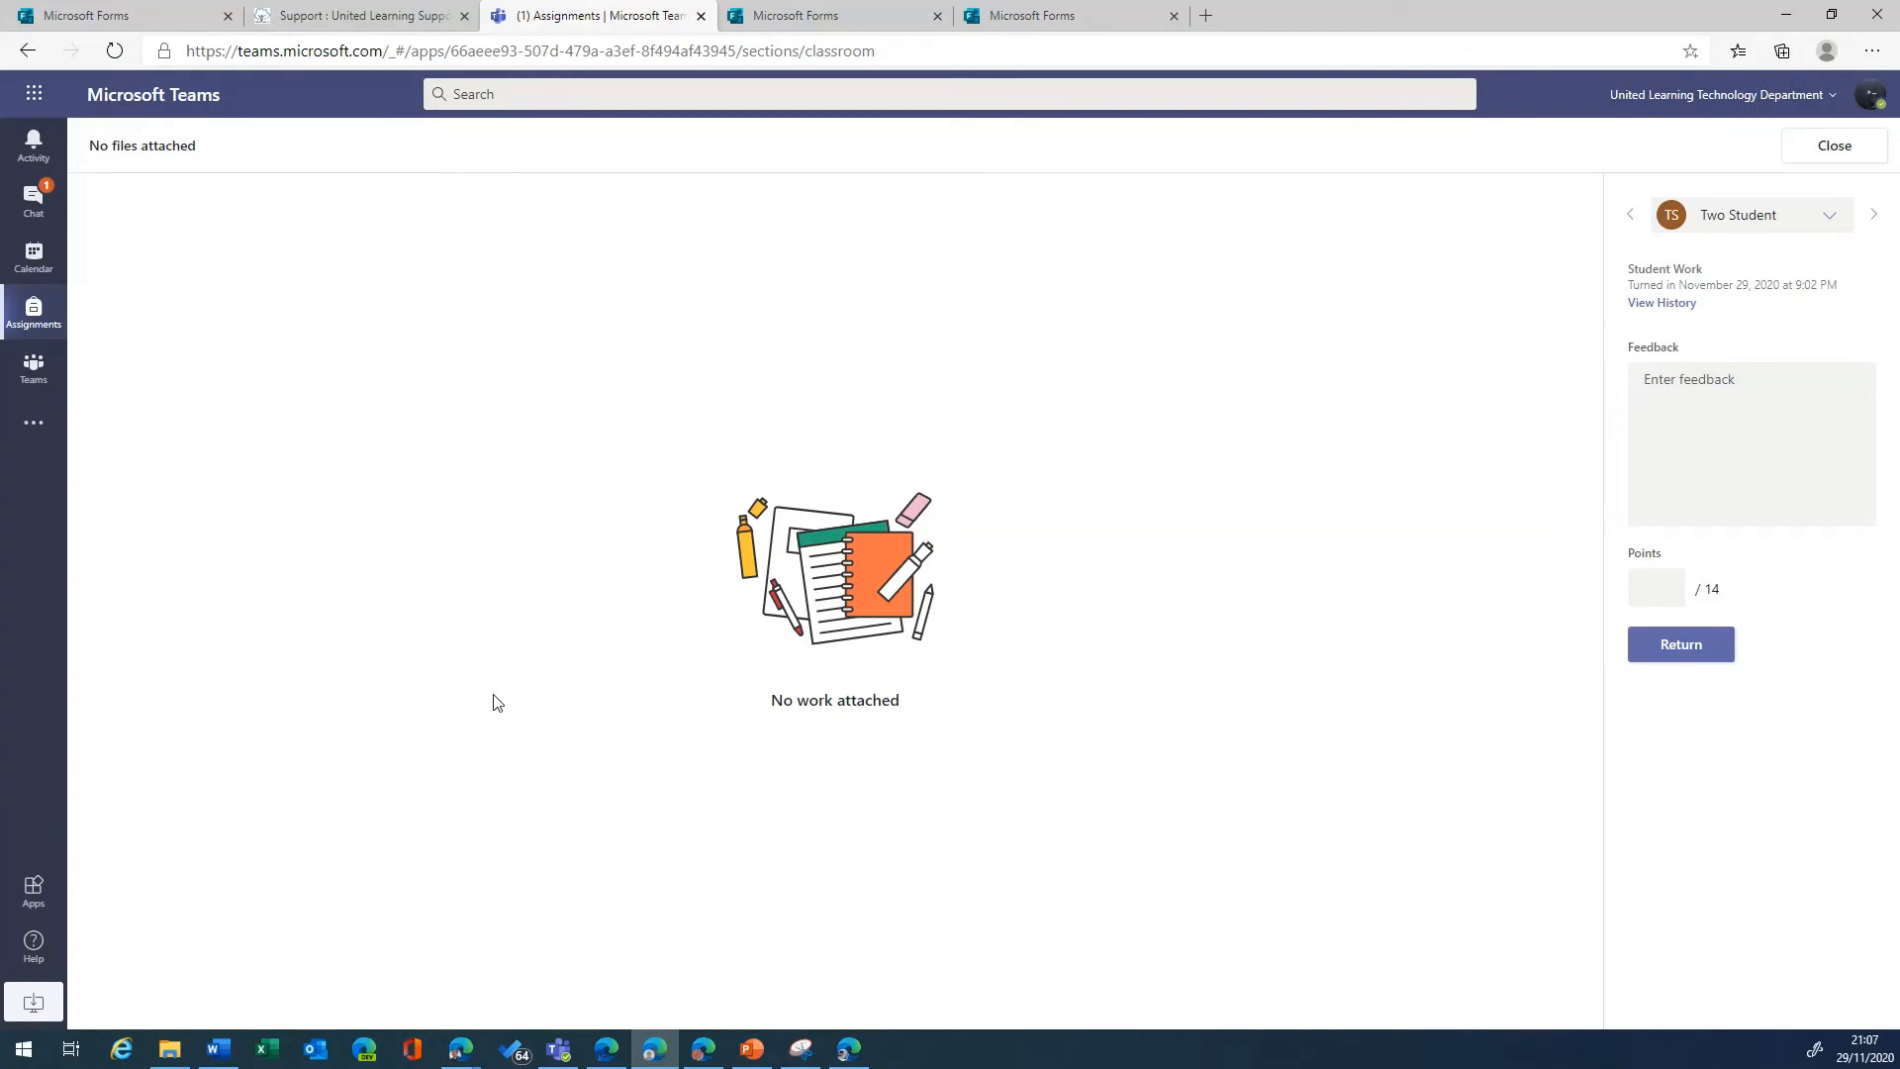
{"action": "left_click", "coordinate": [1850, 157]}
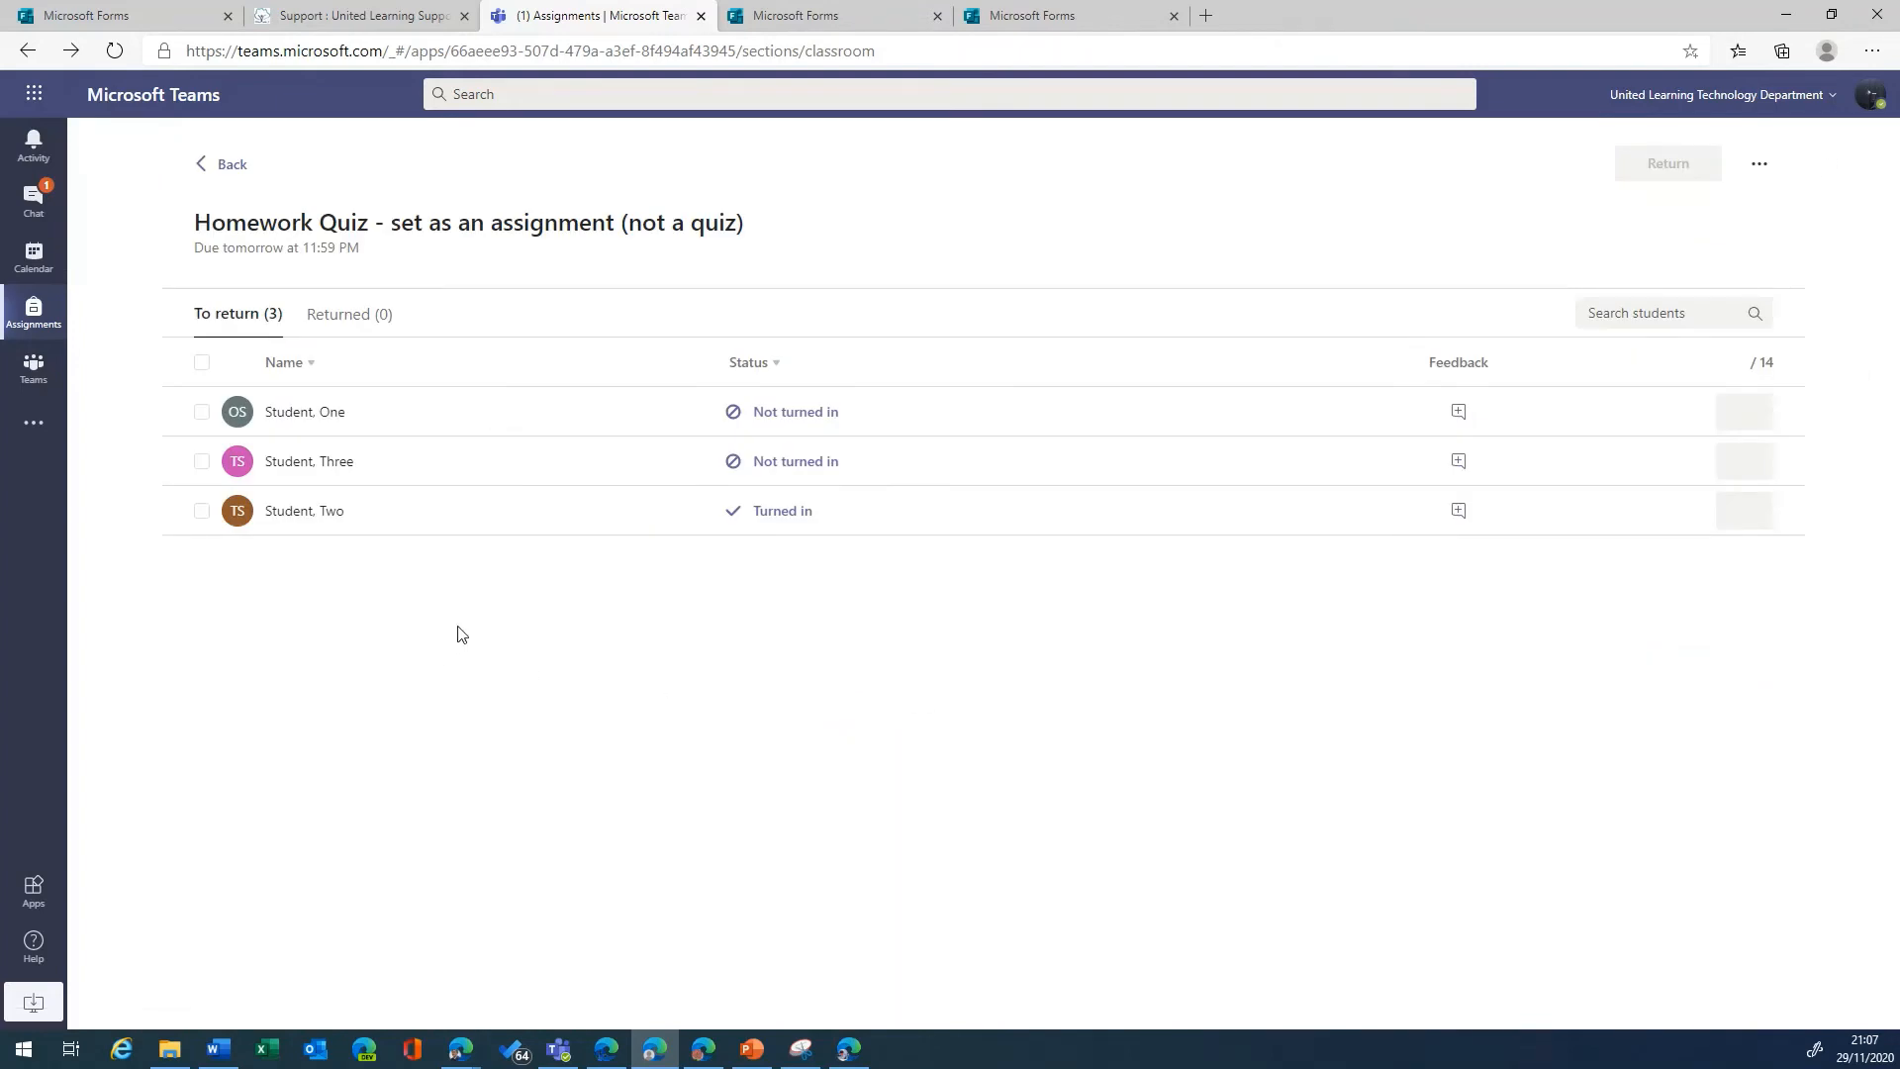
Step: Switch to Microsoft Forms, refresh the list, and open the answer review for "Map Skills Quiz part complete - for setting as an assignment"
{"action": "left_click", "coordinate": [175, 18]}
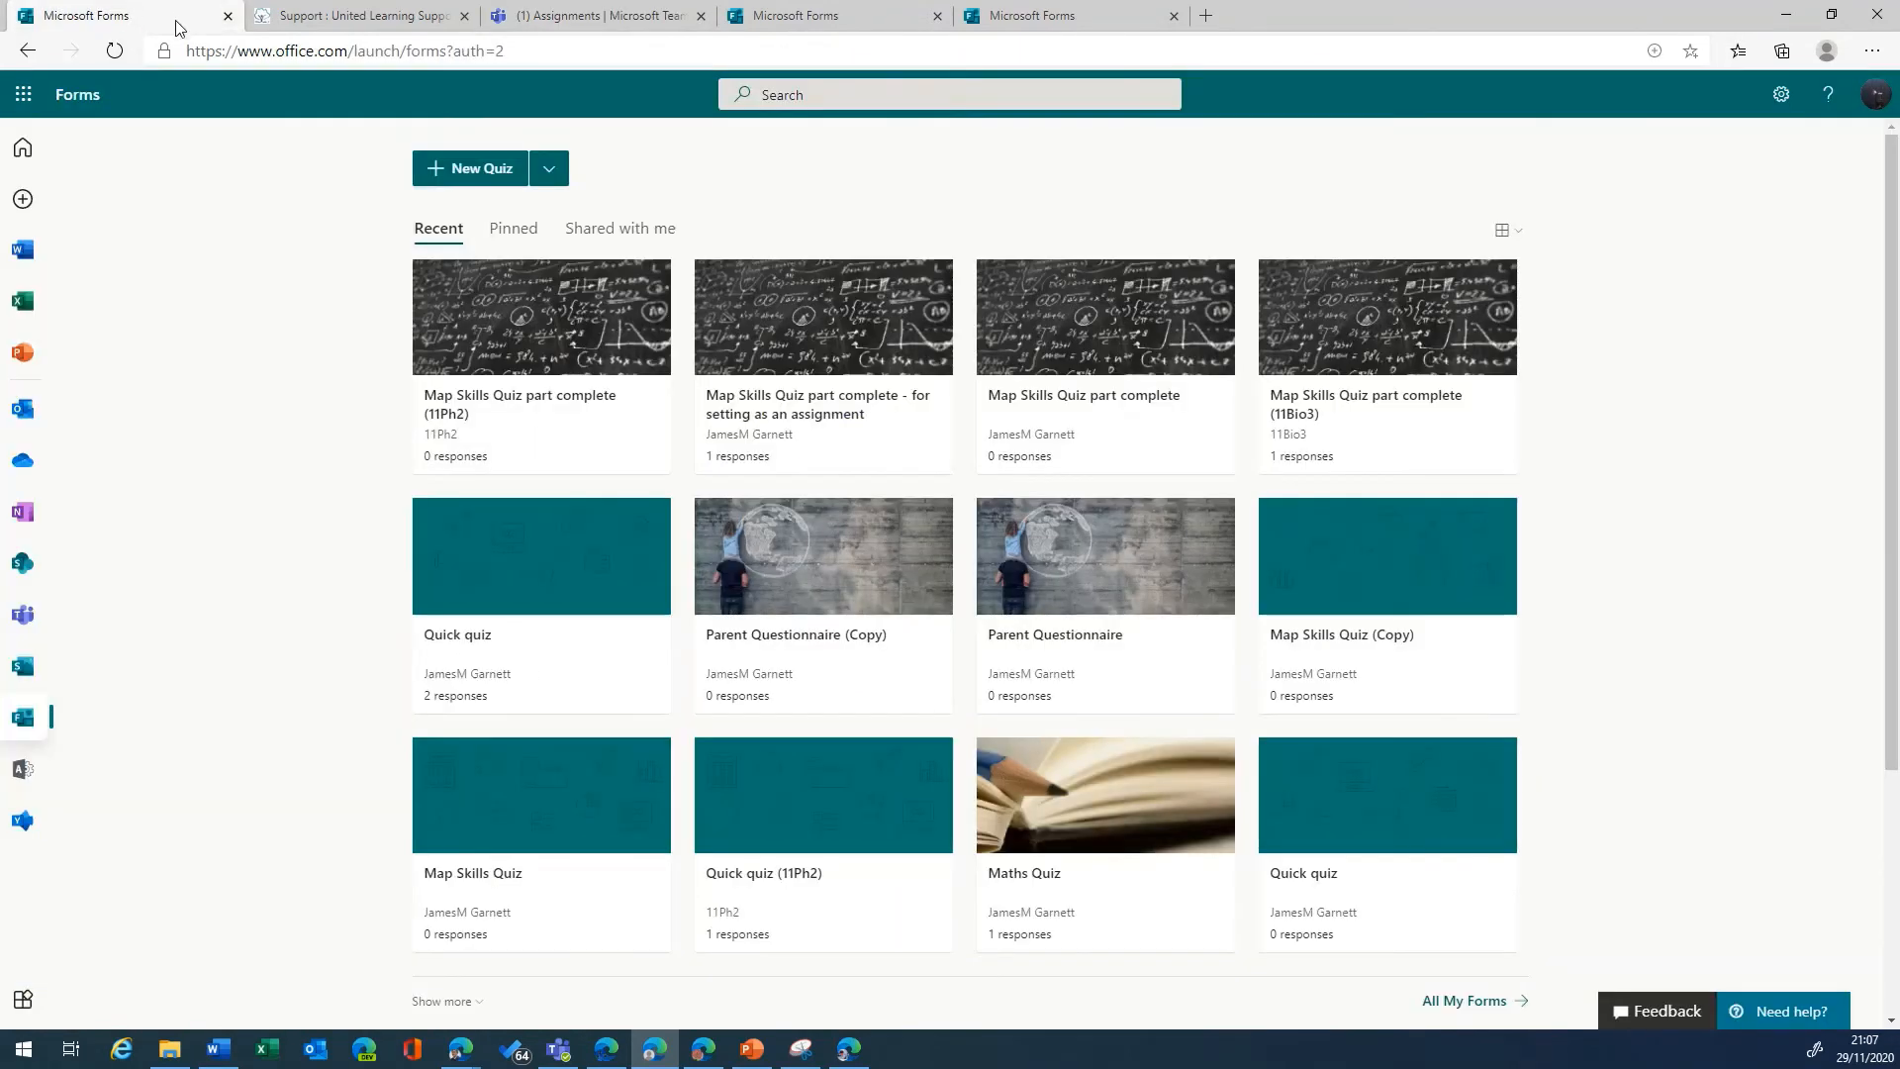
{"action": "left_click", "coordinate": [114, 50]}
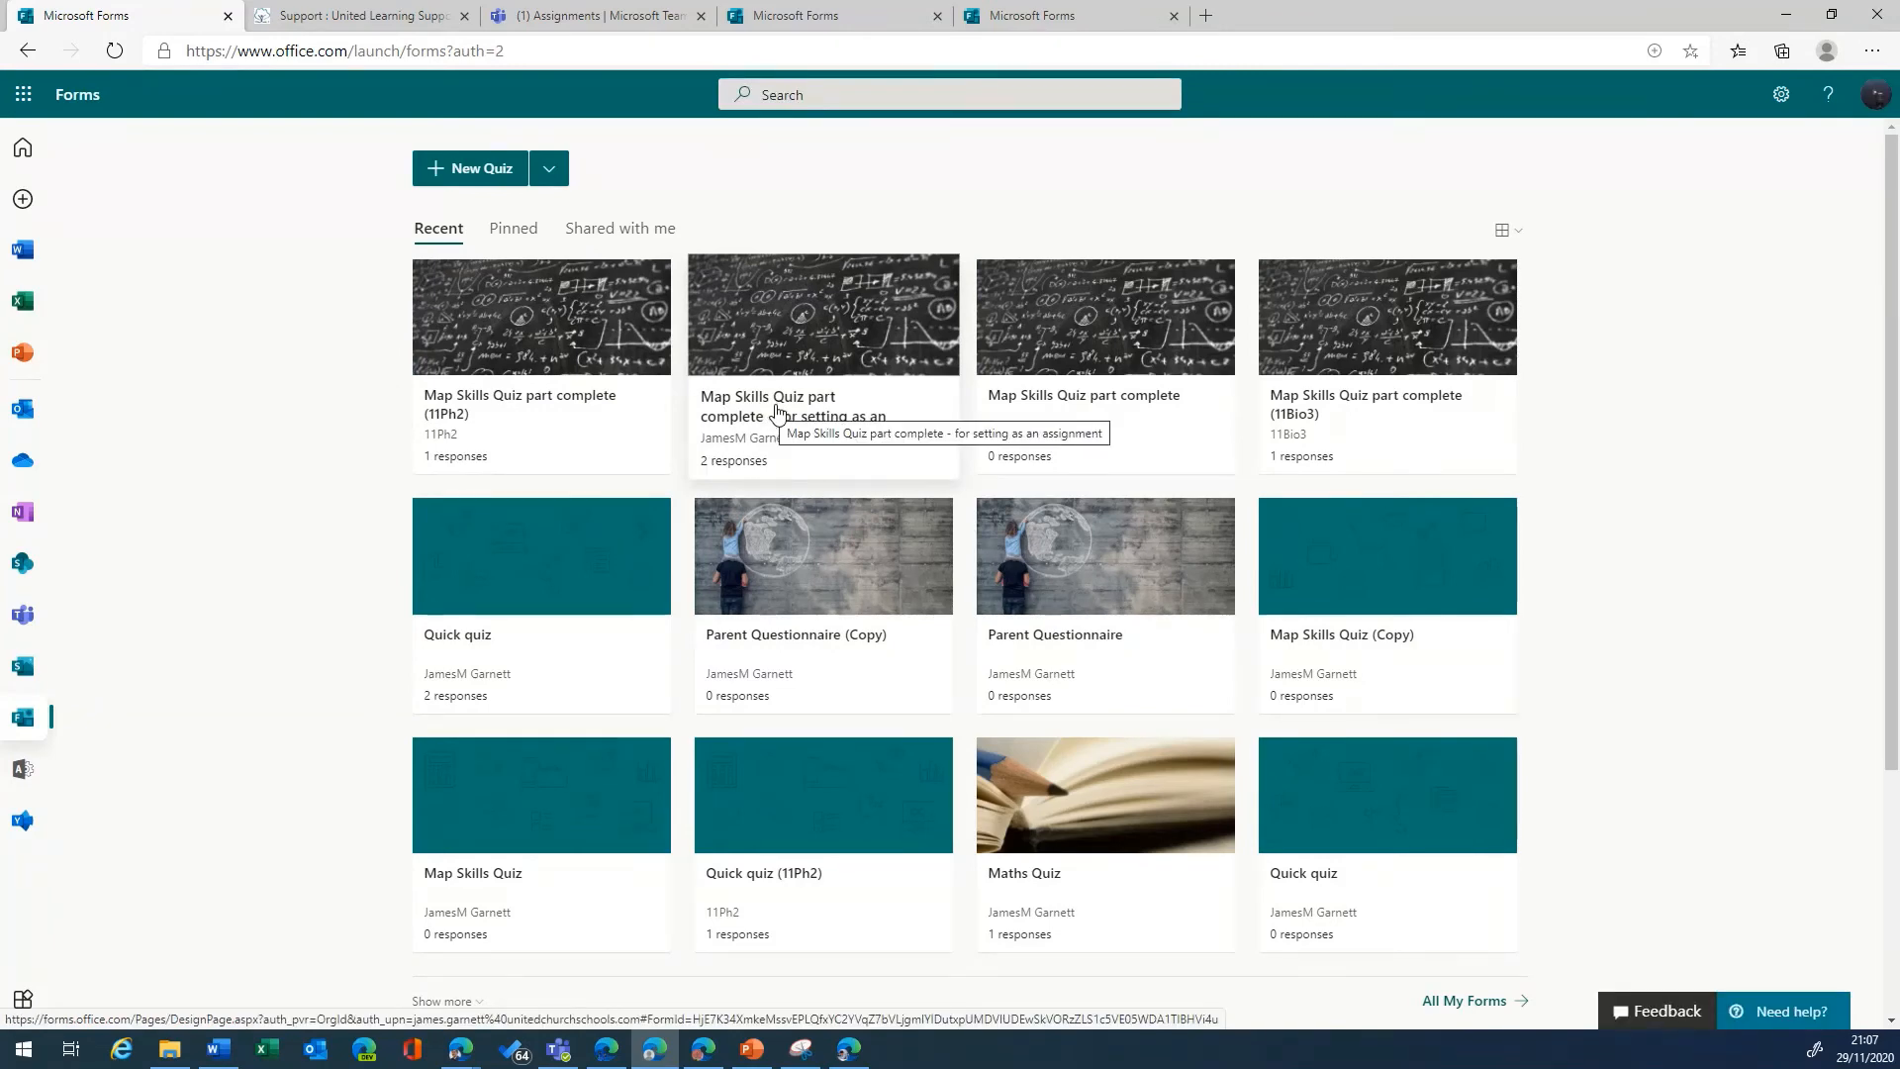
{"action": "left_click", "coordinate": [777, 408]}
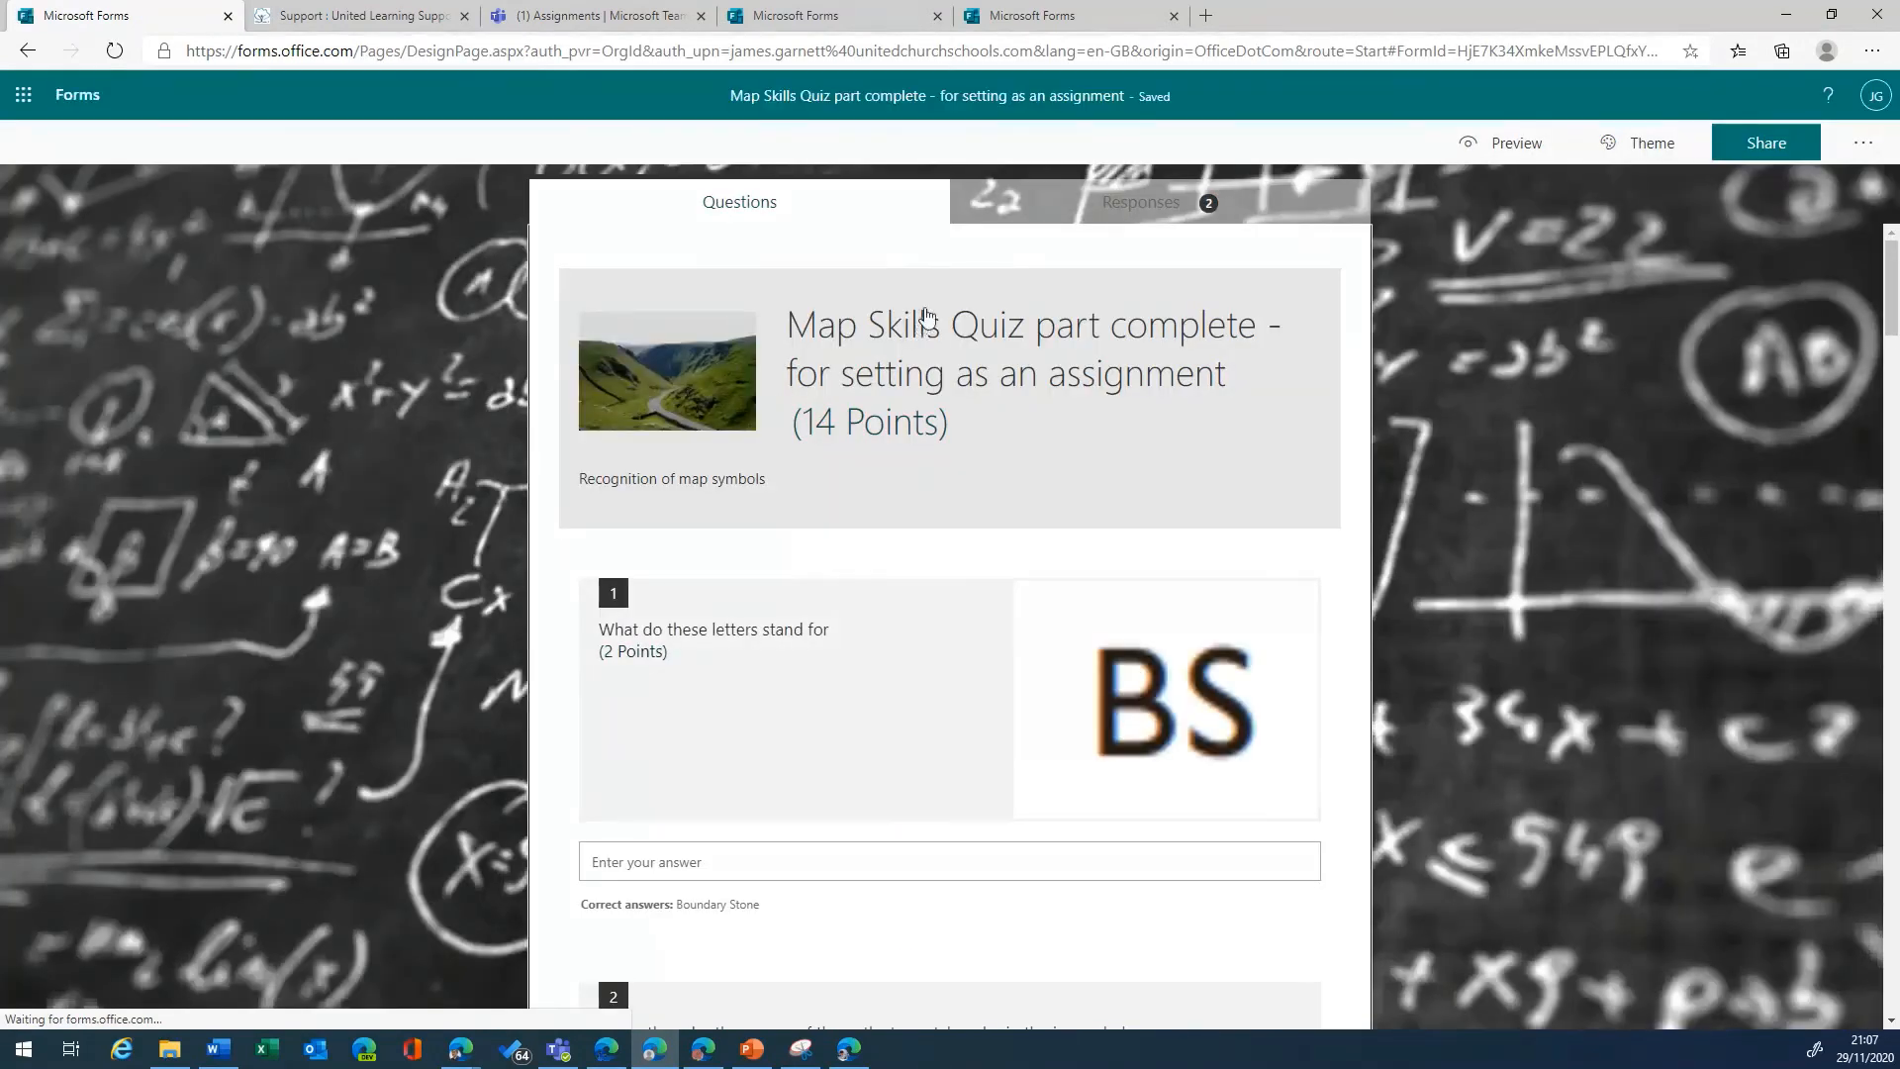
{"action": "left_click", "coordinate": [1119, 212]}
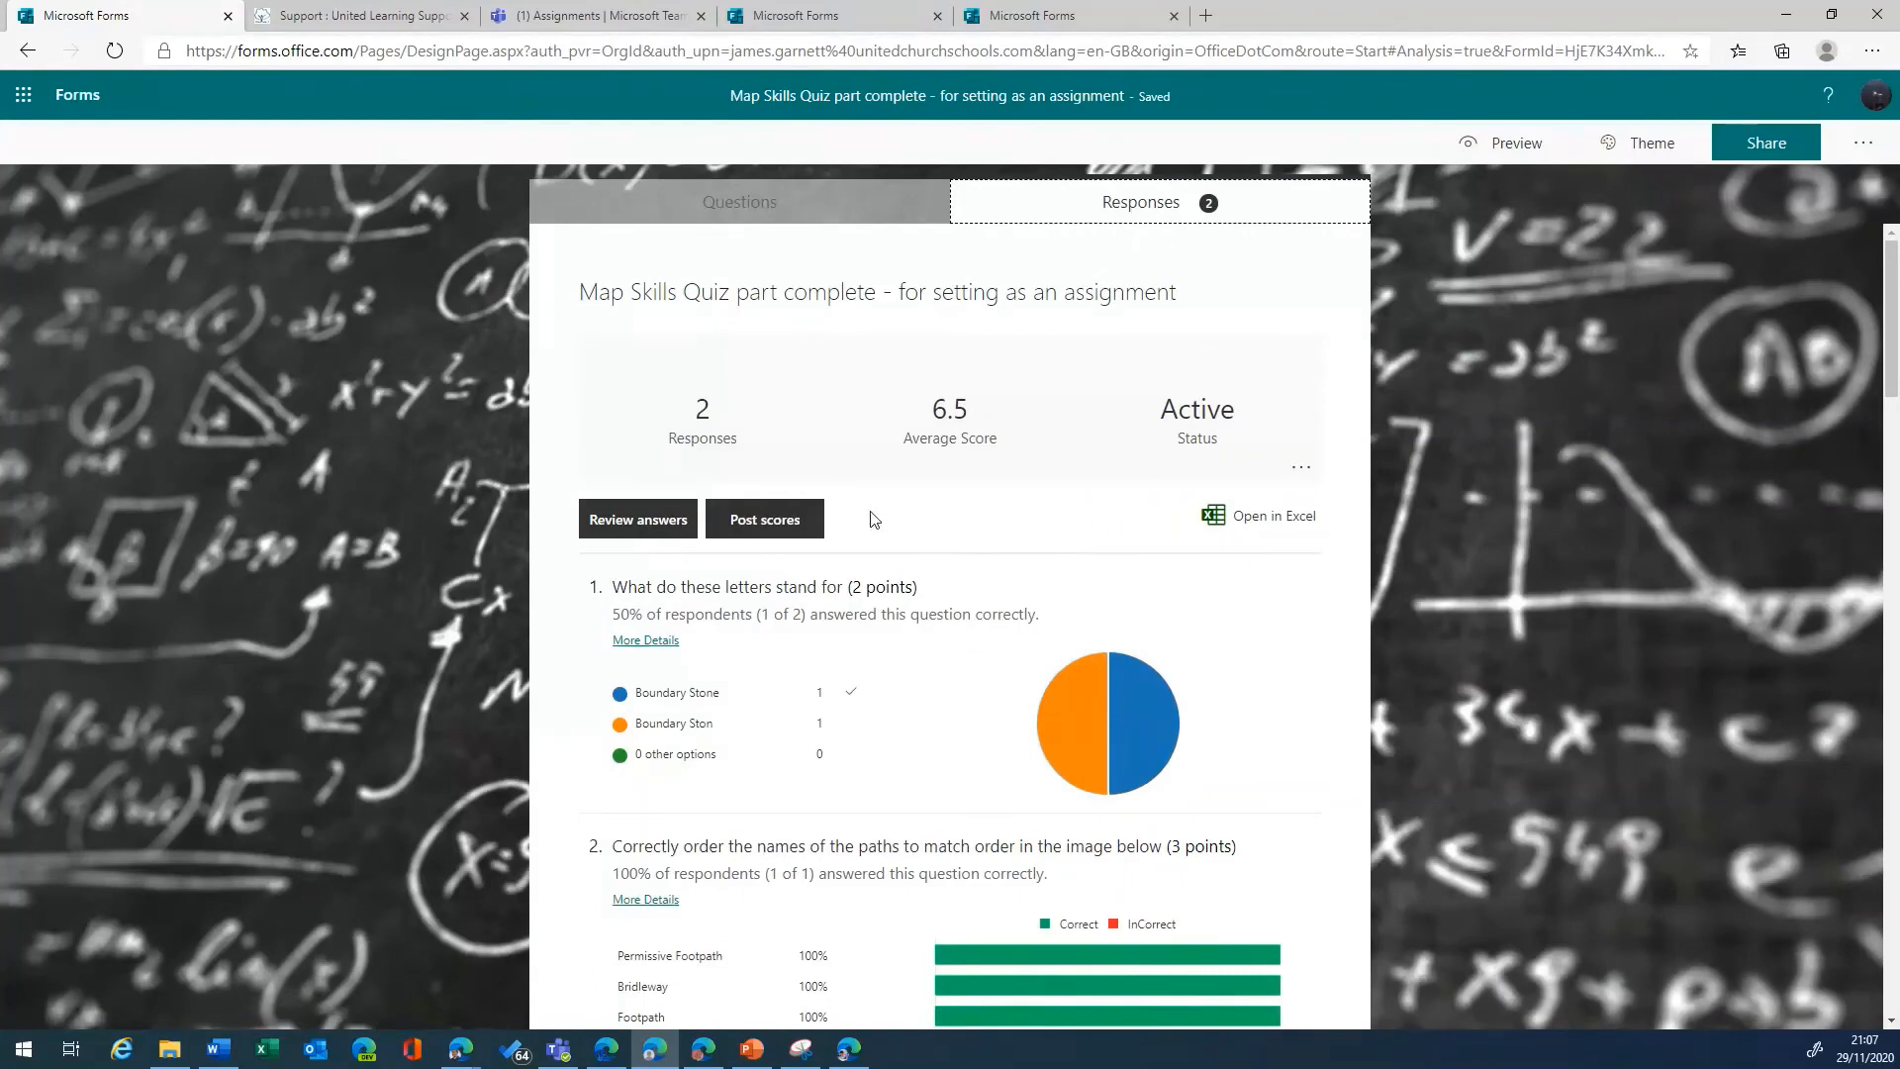
{"action": "left_click", "coordinate": [670, 531]}
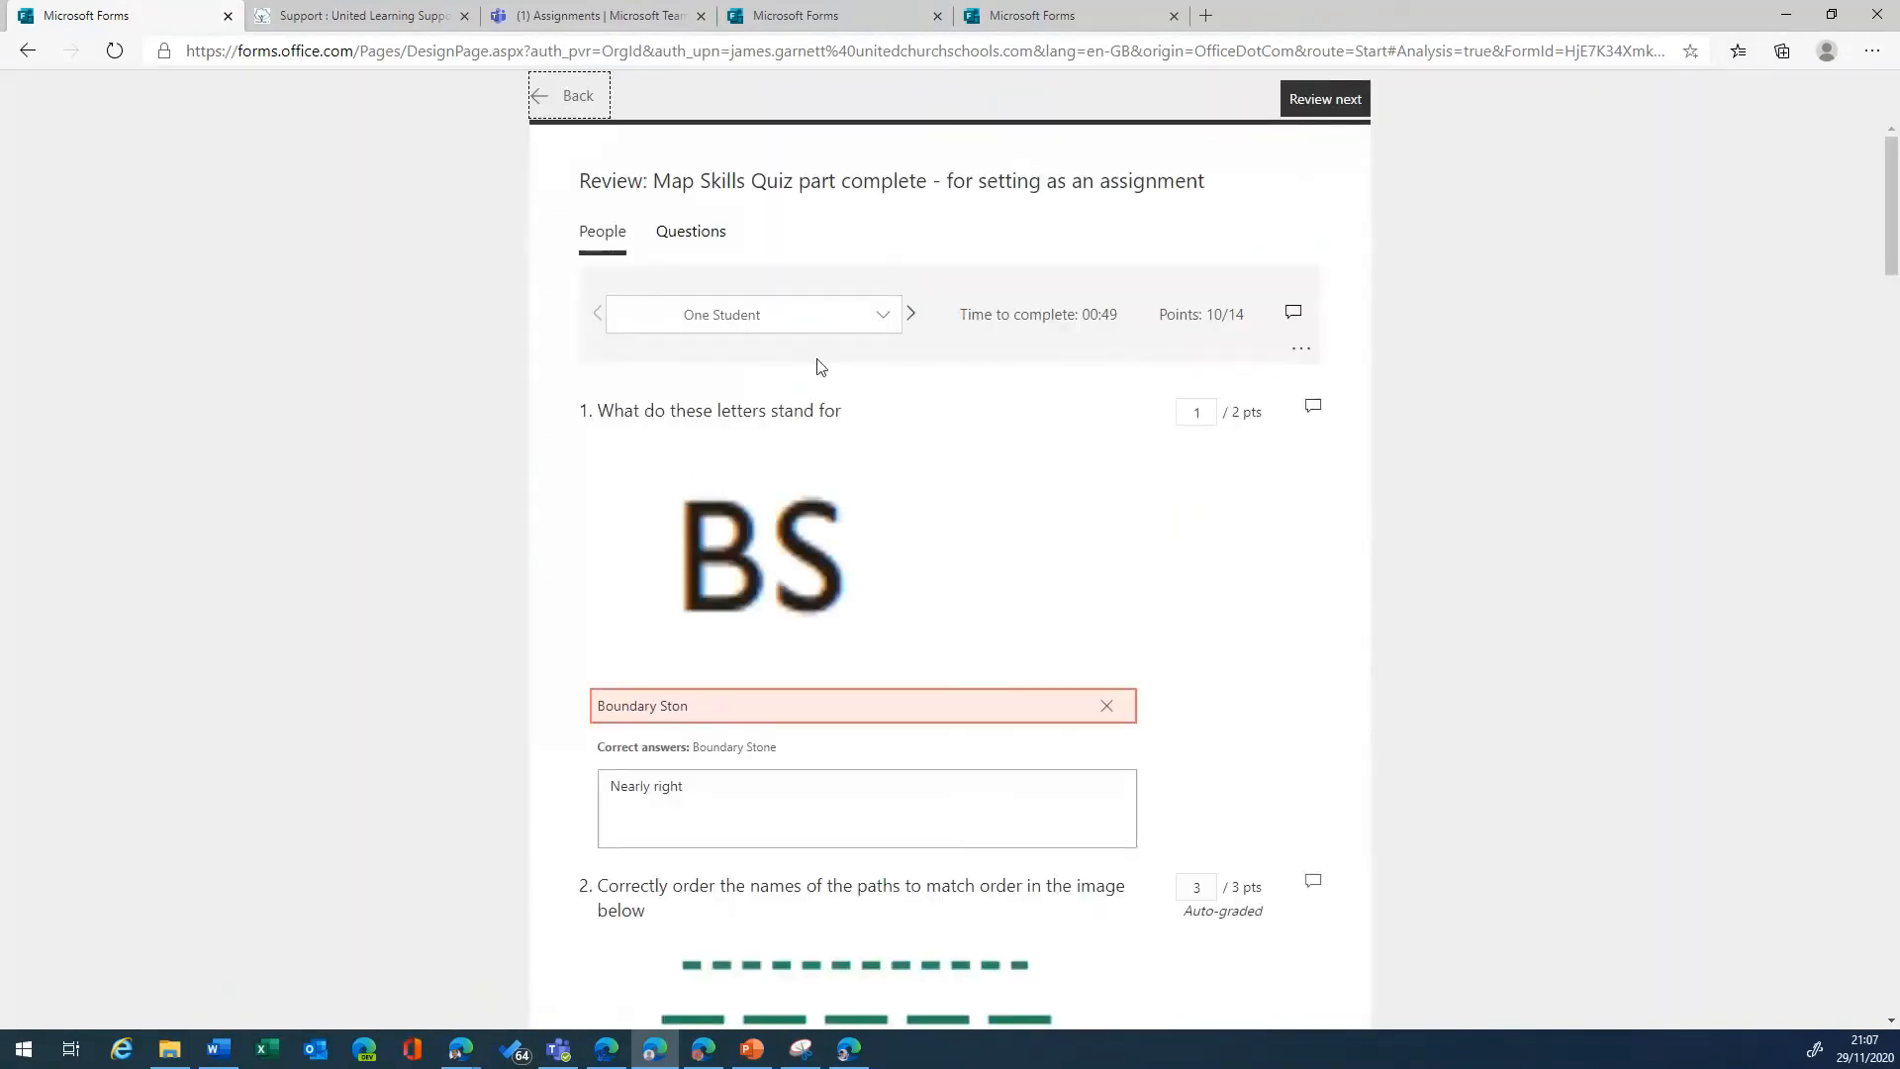
Step: Go to the second student's response in the answer review and award 3 points for question 2 on ordering the paths
{"action": "left_click", "coordinate": [912, 314]}
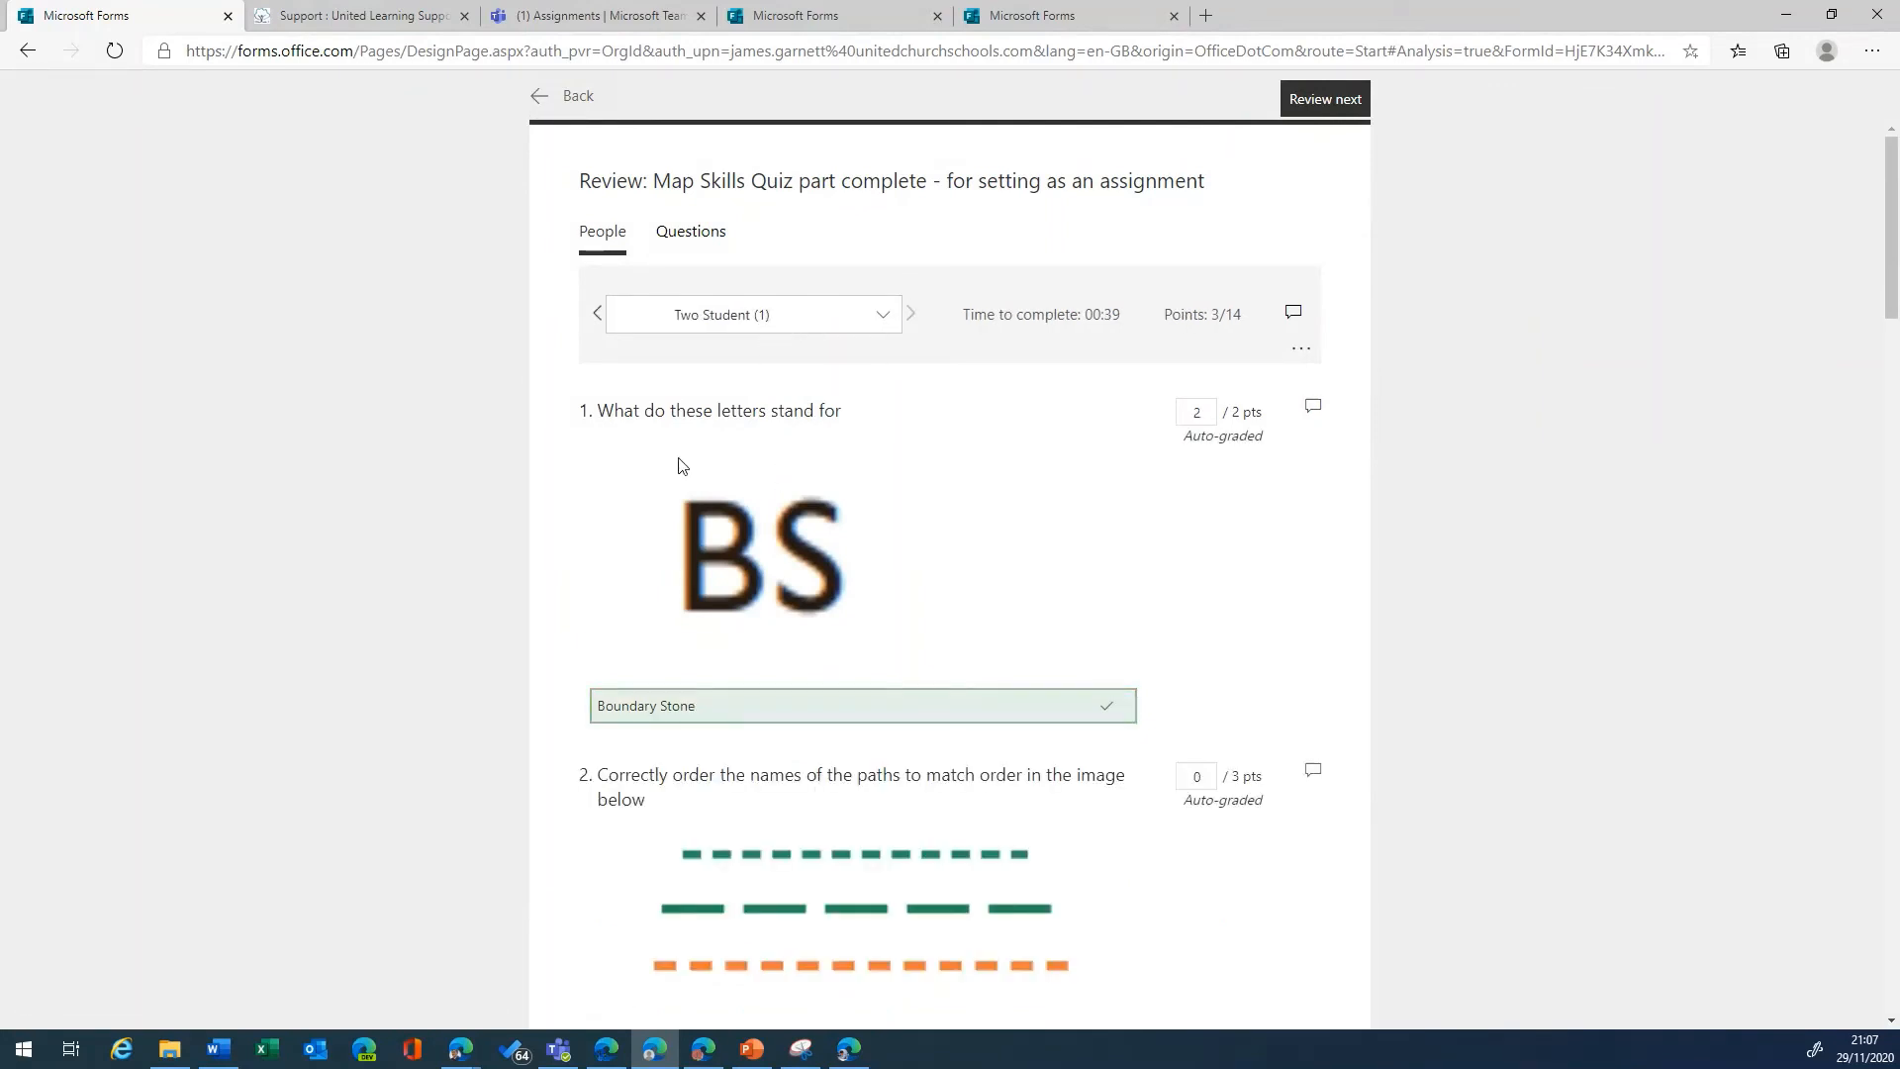
{"action": "scroll", "coordinate": [679, 466], "scroll_direction": "down", "scroll_amount": 1}
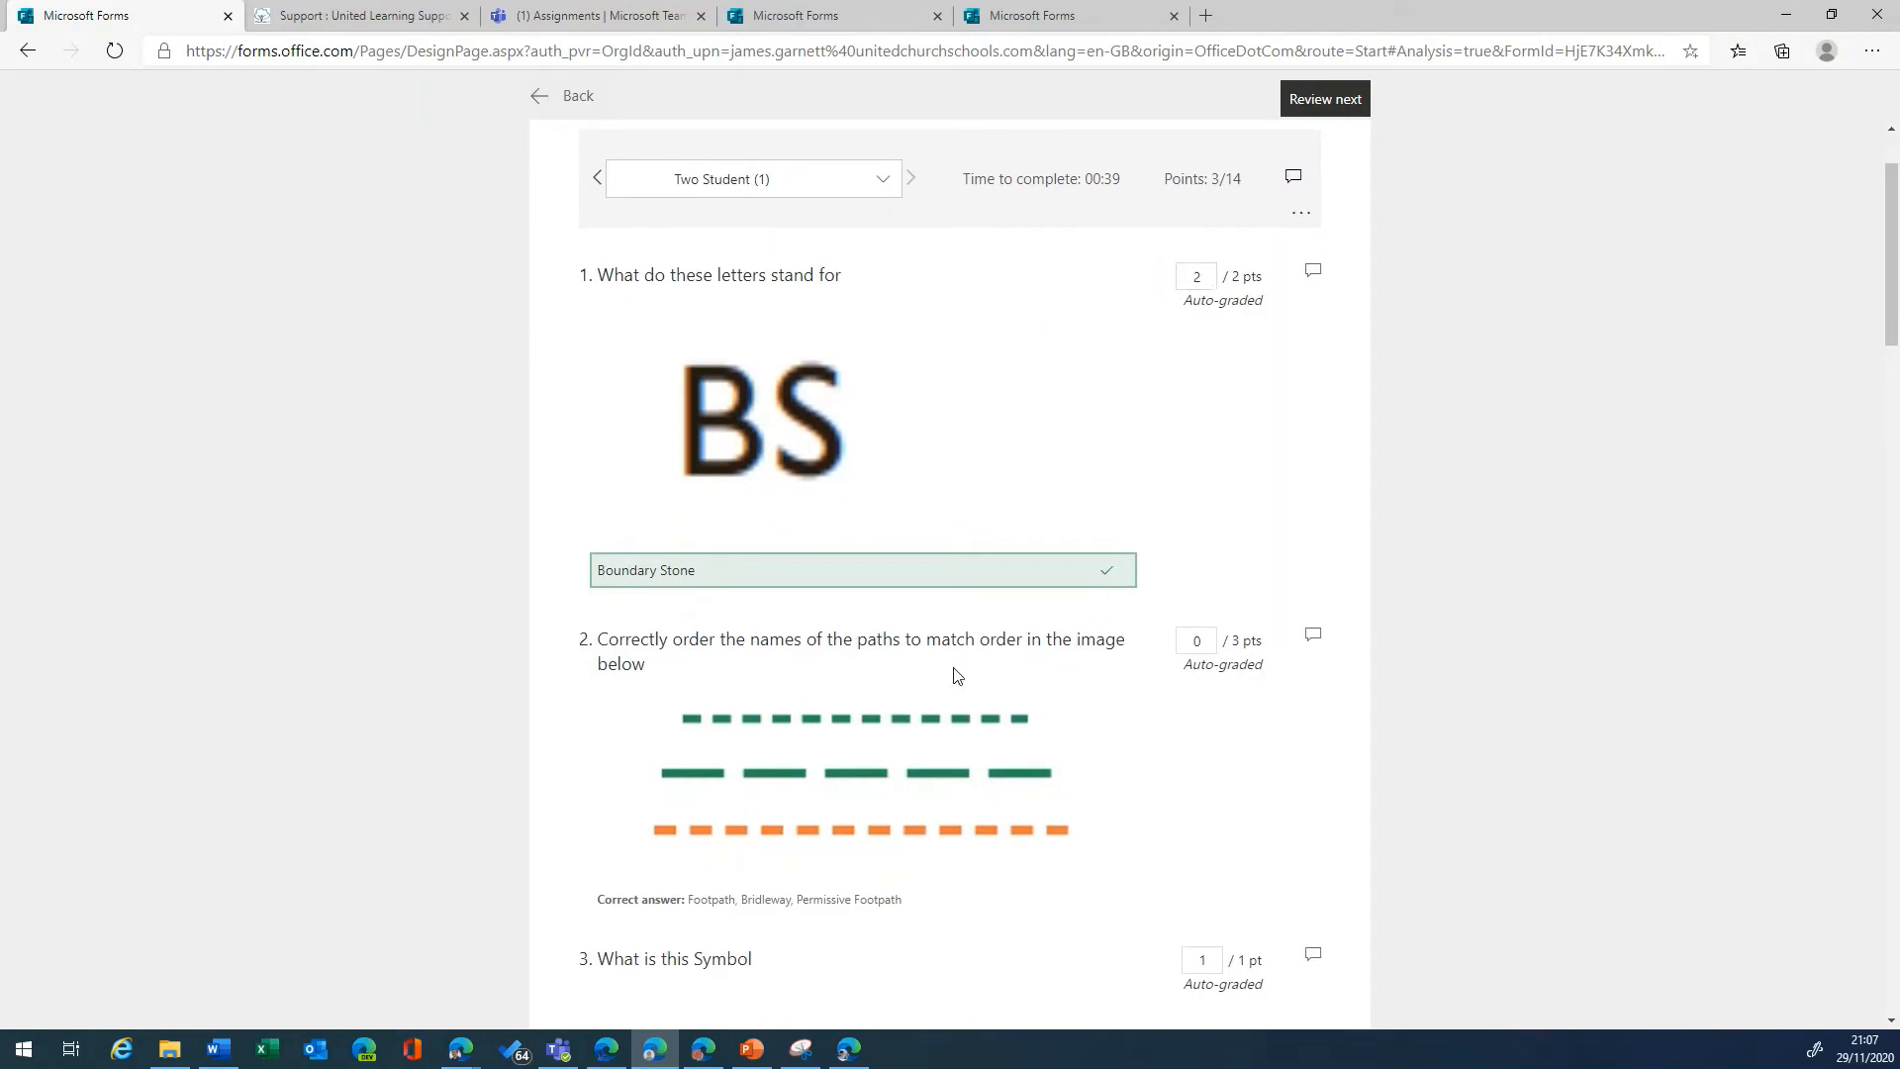
{"action": "scroll", "coordinate": [953, 676], "scroll_direction": "down", "scroll_amount": 1}
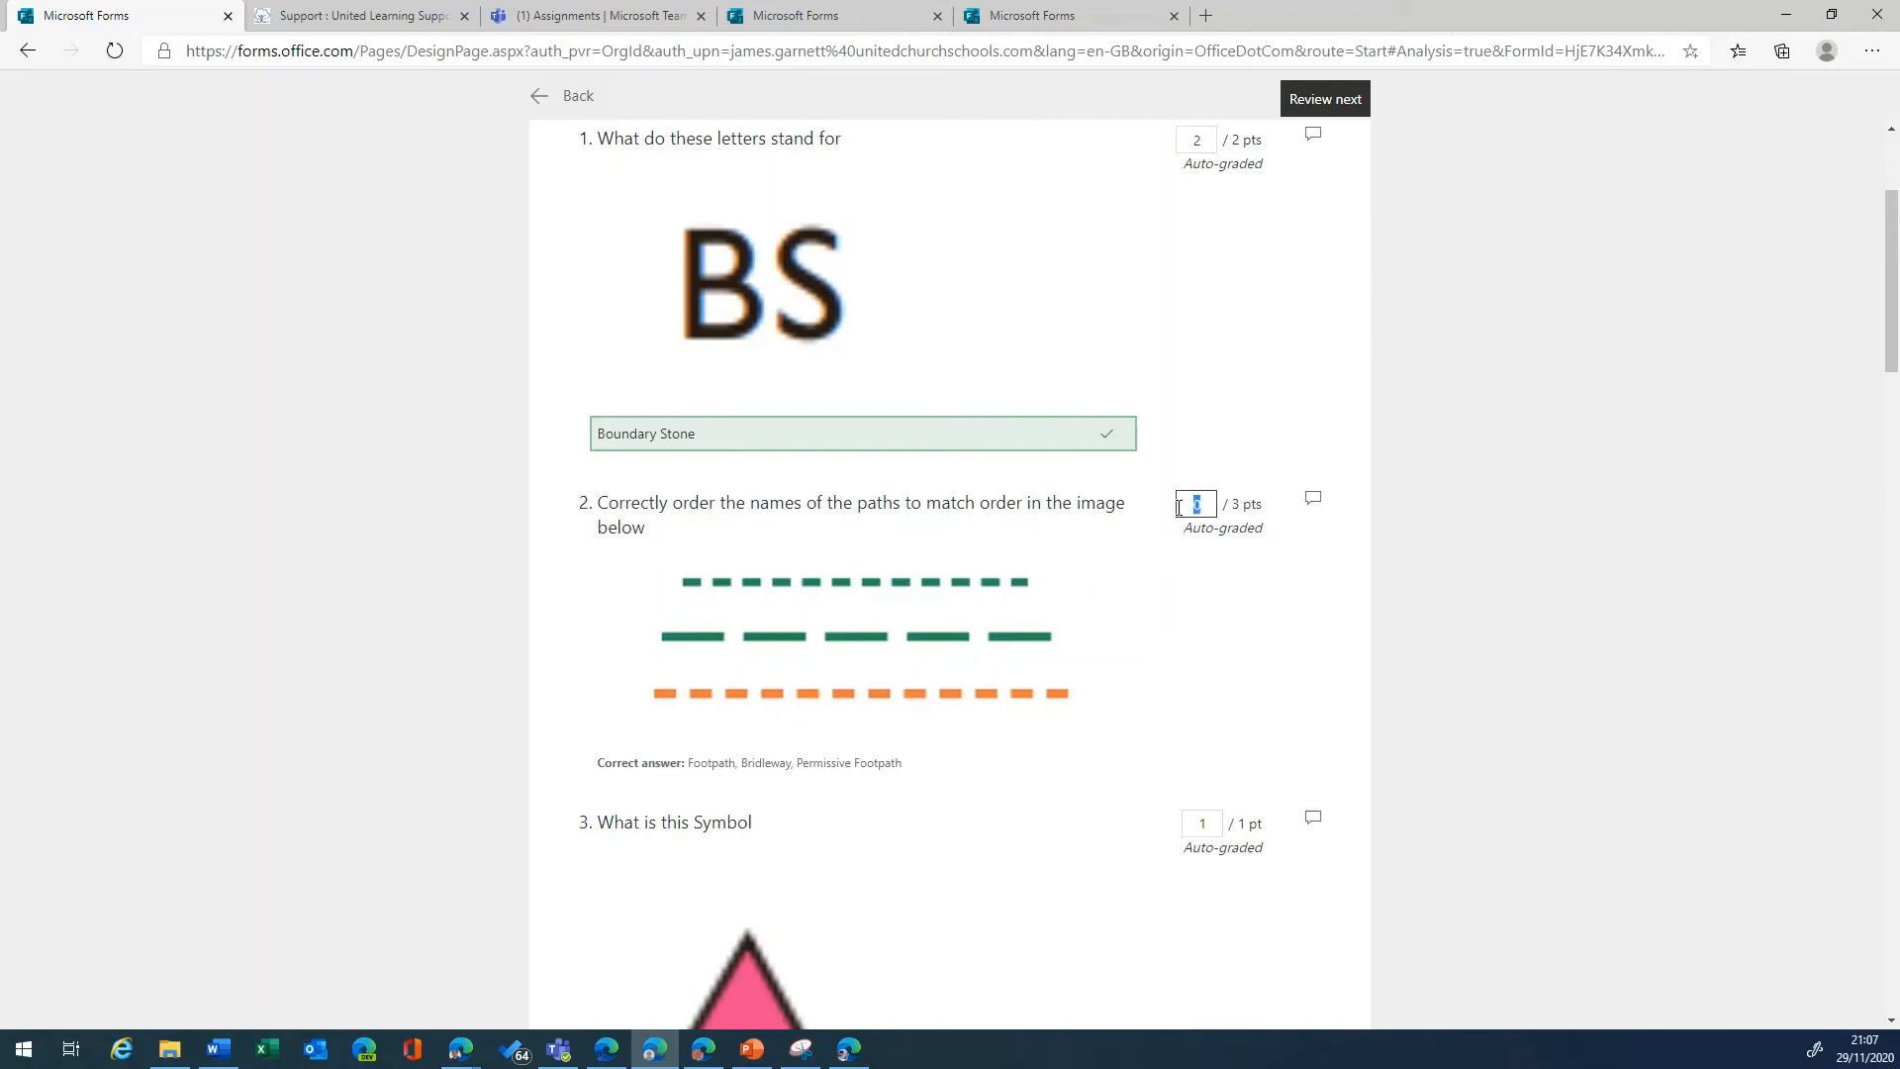
{"action": "type", "text": "3"}
{"action": "scroll", "coordinate": [1145, 699], "scroll_direction": "down", "scroll_amount": 2}
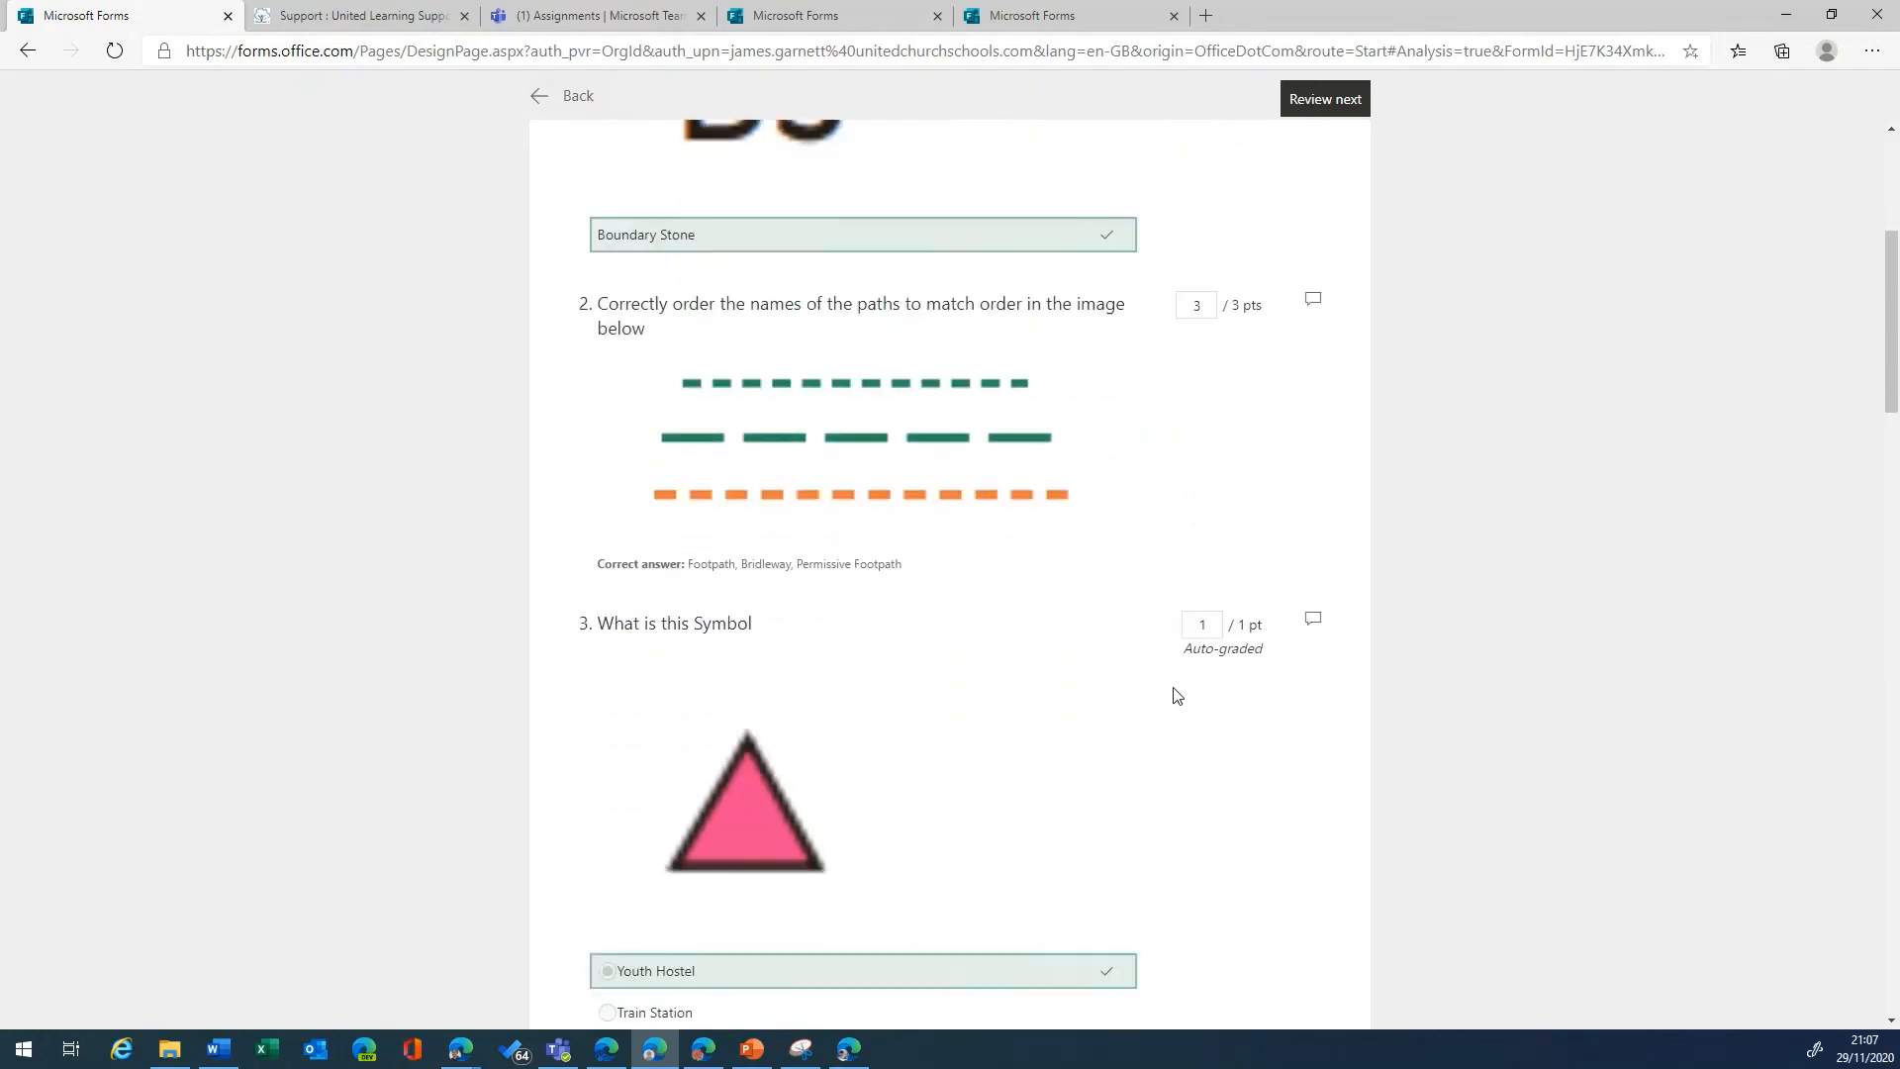
Step: Award 1 point for question 11, "Explain how to read a map", and add the feedback "very good"
{"action": "scroll", "coordinate": [1173, 693], "scroll_direction": "down", "scroll_amount": 3}
{"action": "scroll", "coordinate": [1157, 690], "scroll_direction": "down", "scroll_amount": 8}
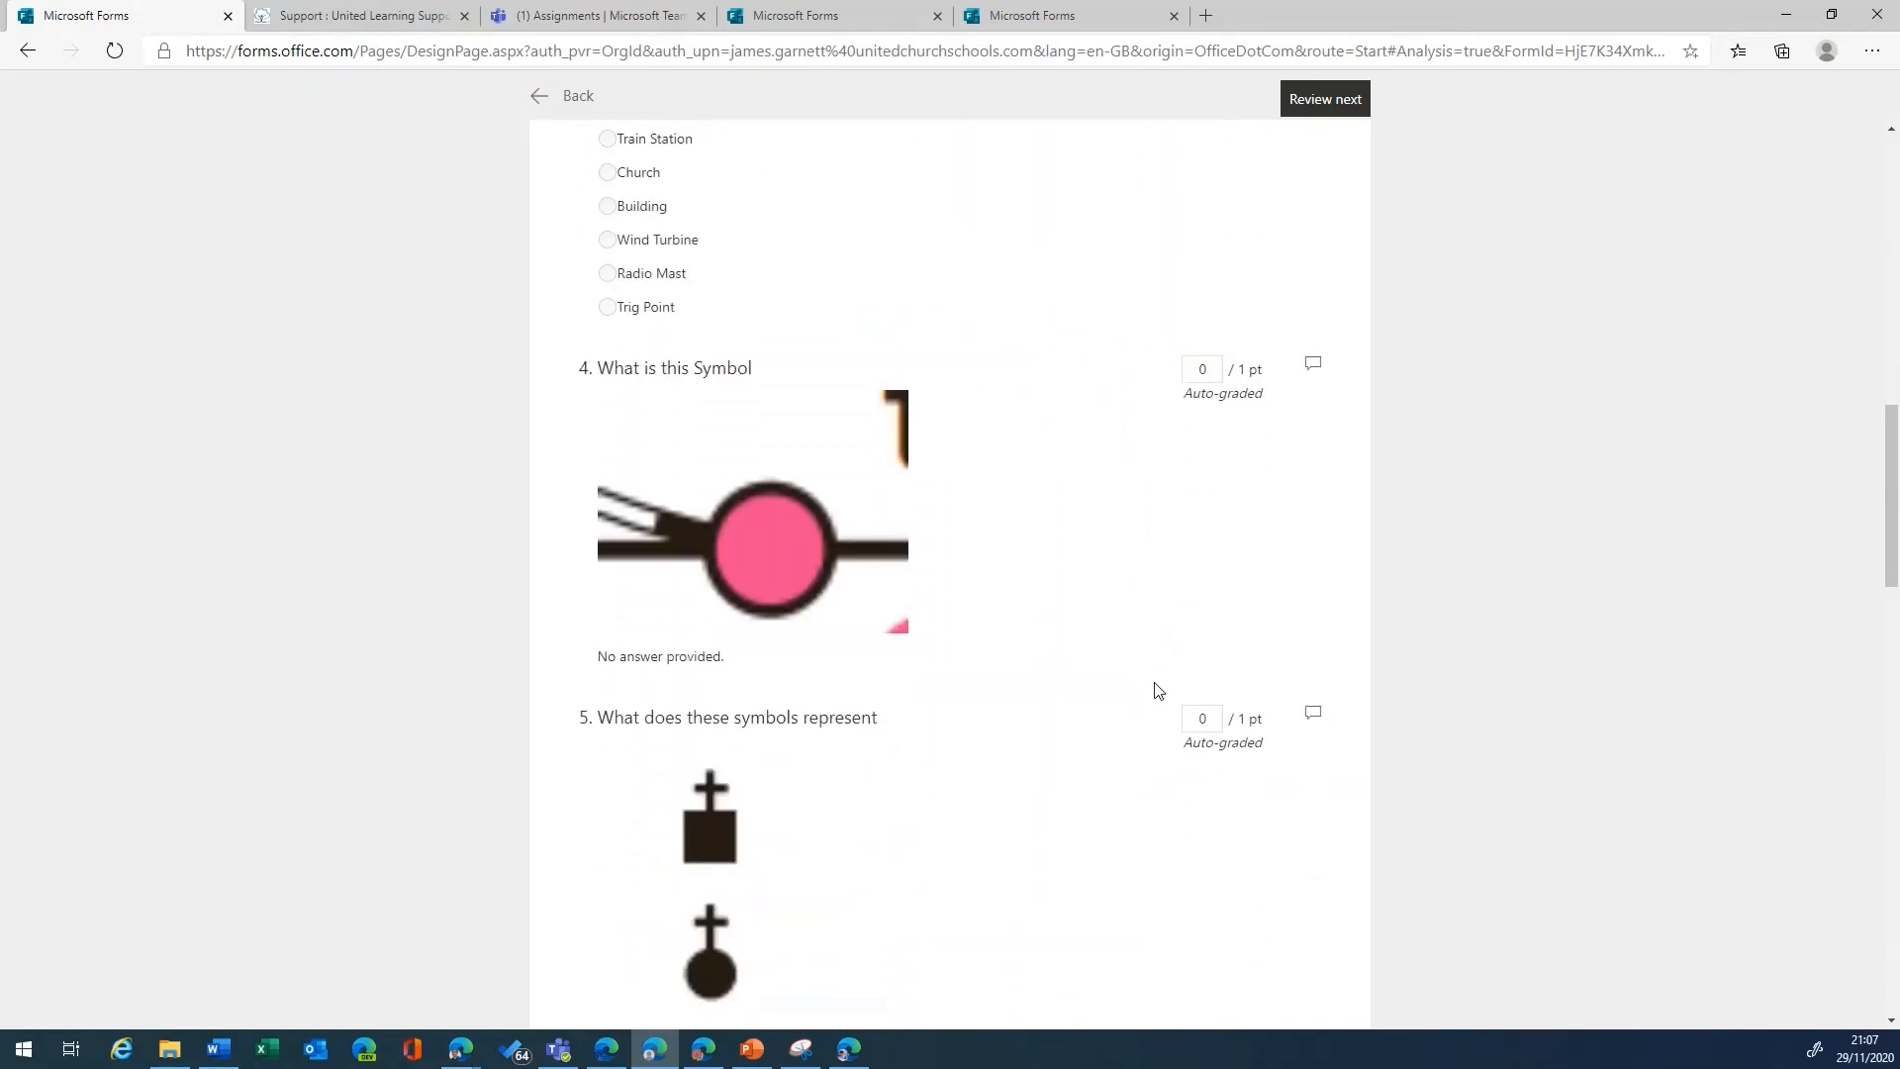
{"action": "scroll", "coordinate": [1158, 690], "scroll_direction": "down", "scroll_amount": 5}
{"action": "scroll", "coordinate": [1158, 690], "scroll_direction": "down", "scroll_amount": 10}
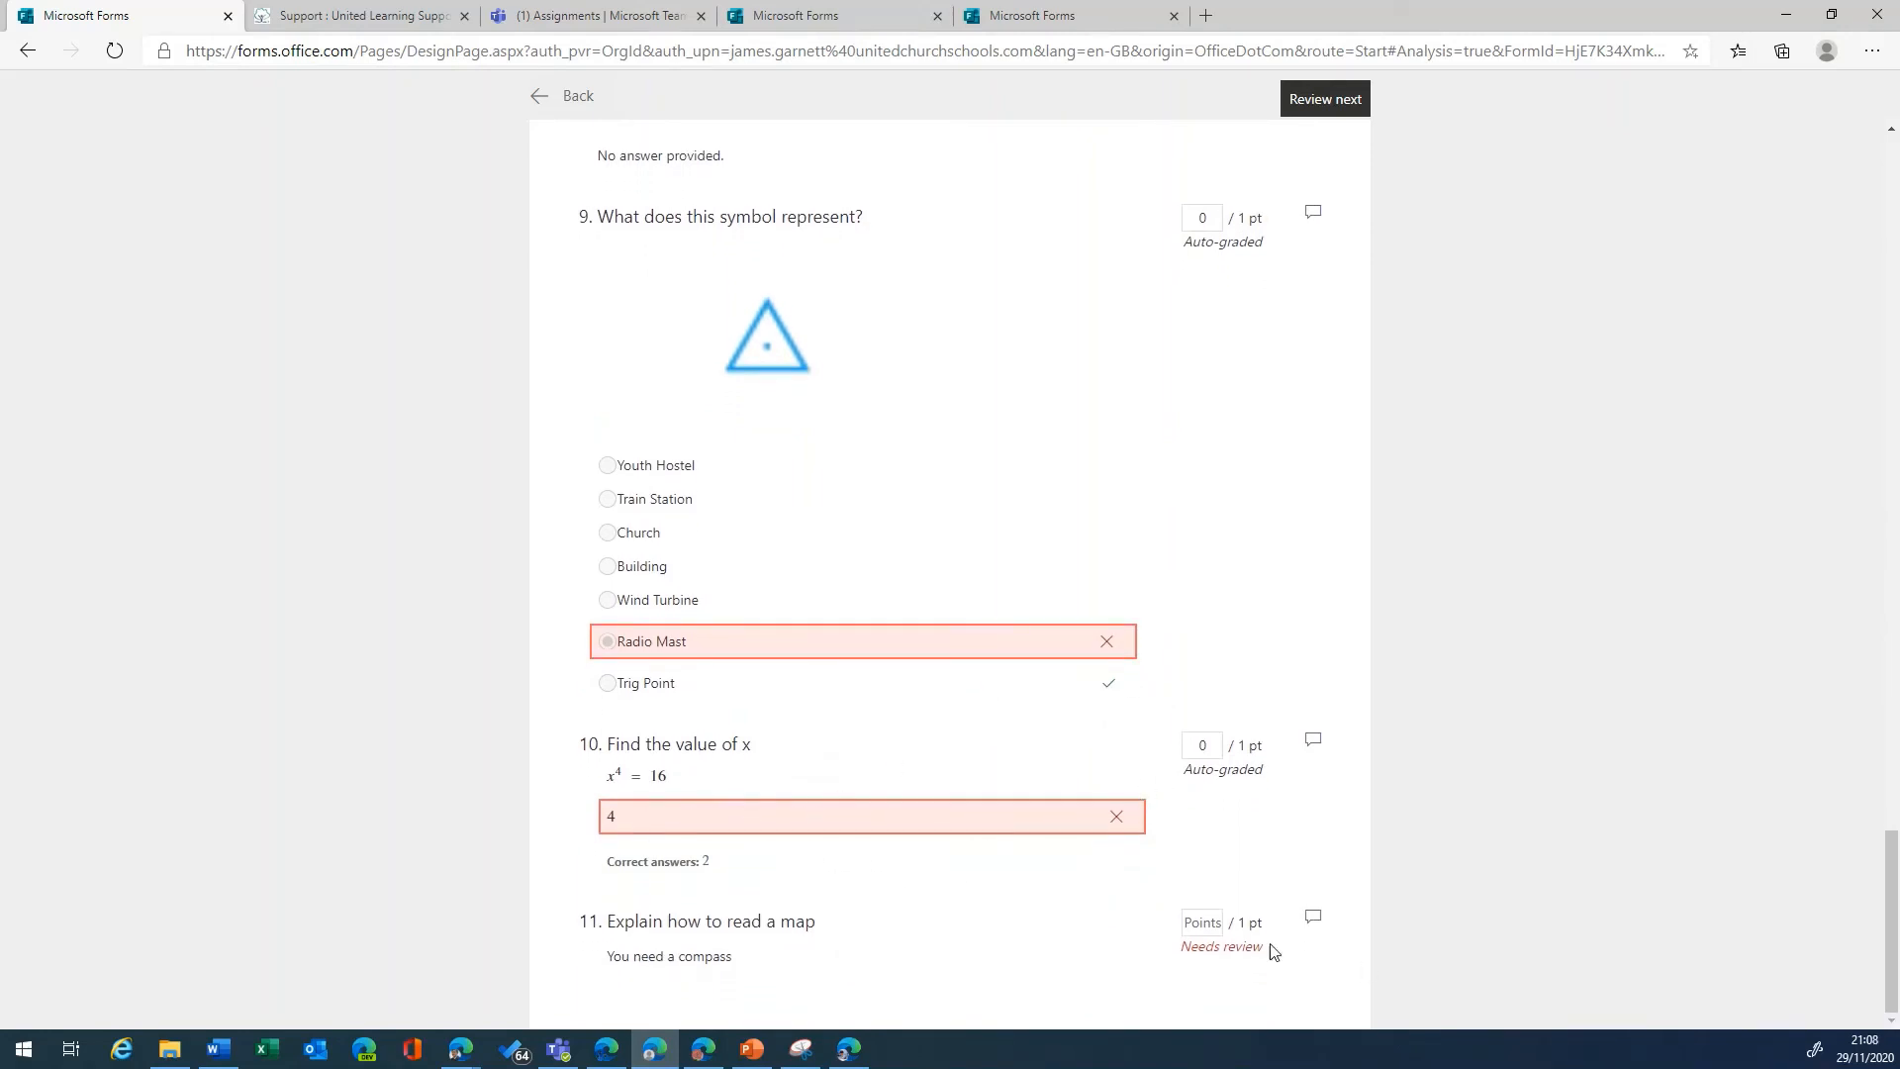
{"action": "left_click", "coordinate": [1193, 920]}
{"action": "type", "text": "1"}
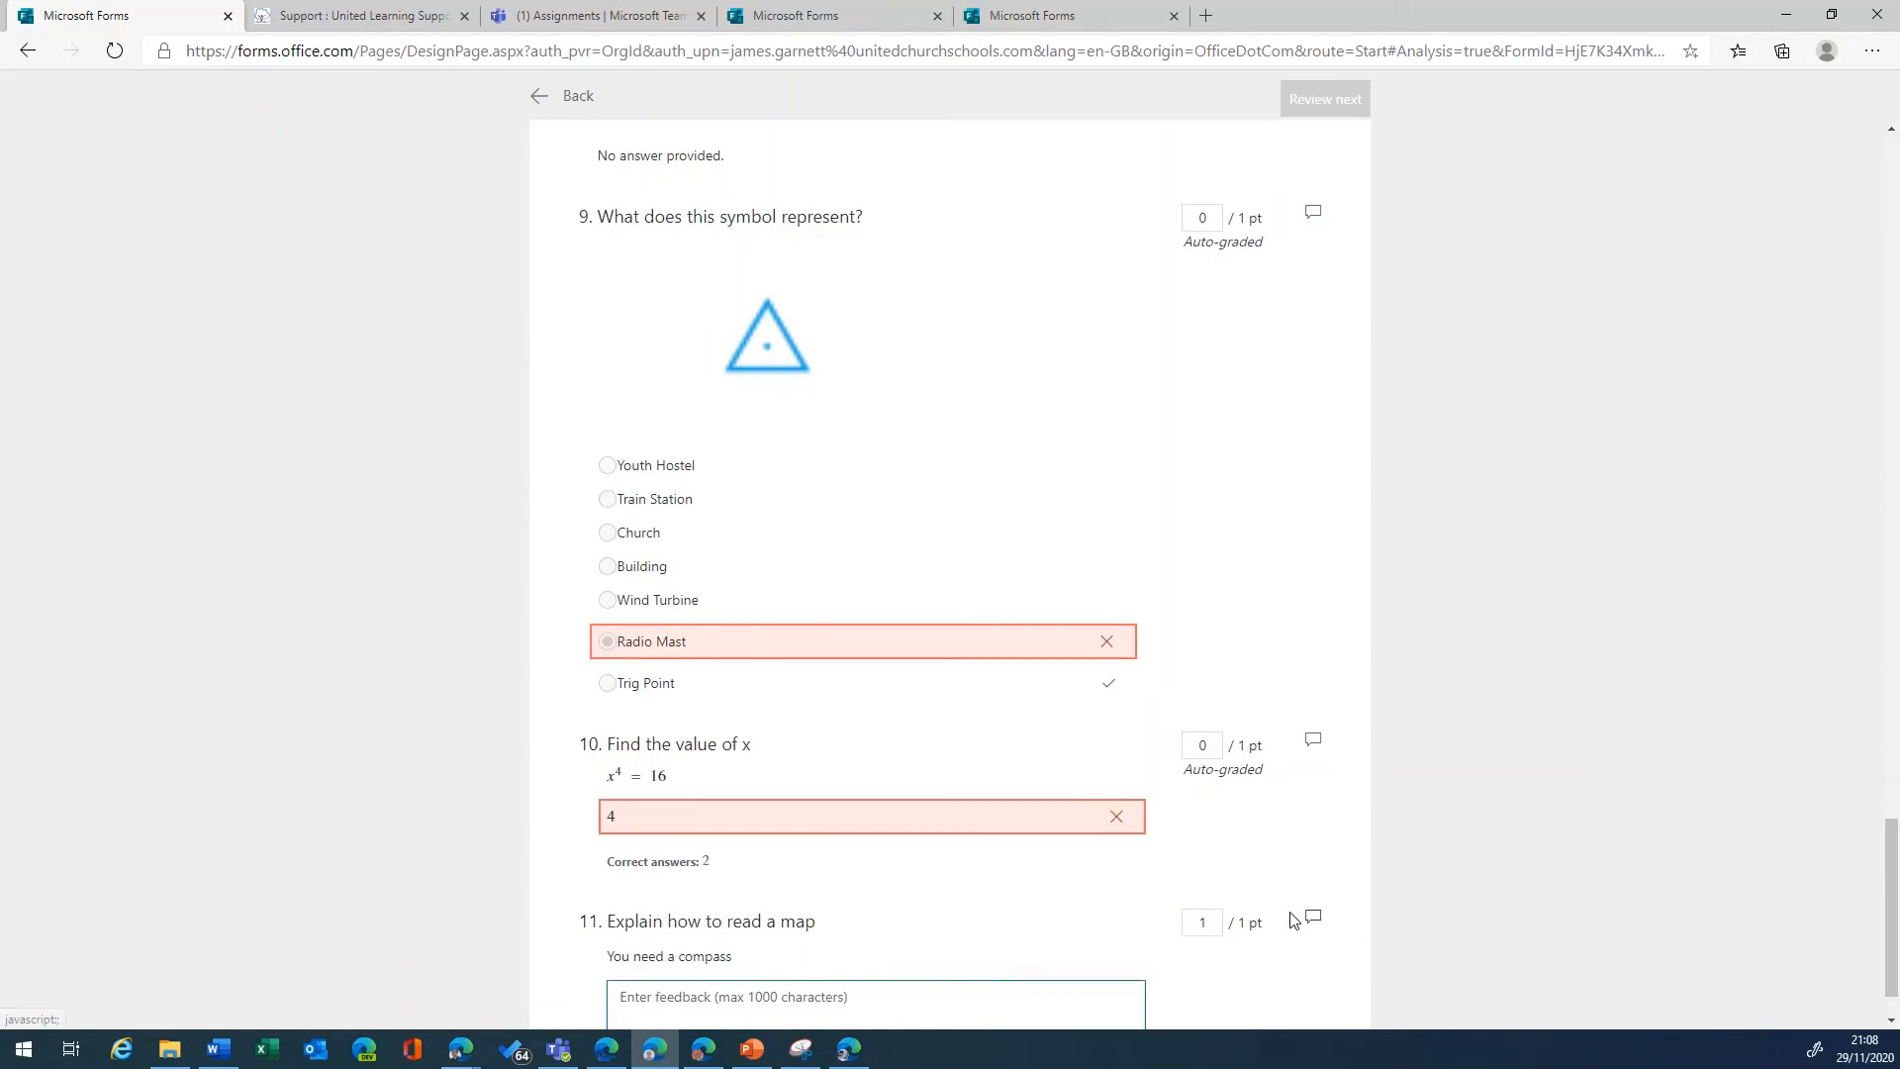
{"action": "type", "text": "very good"}
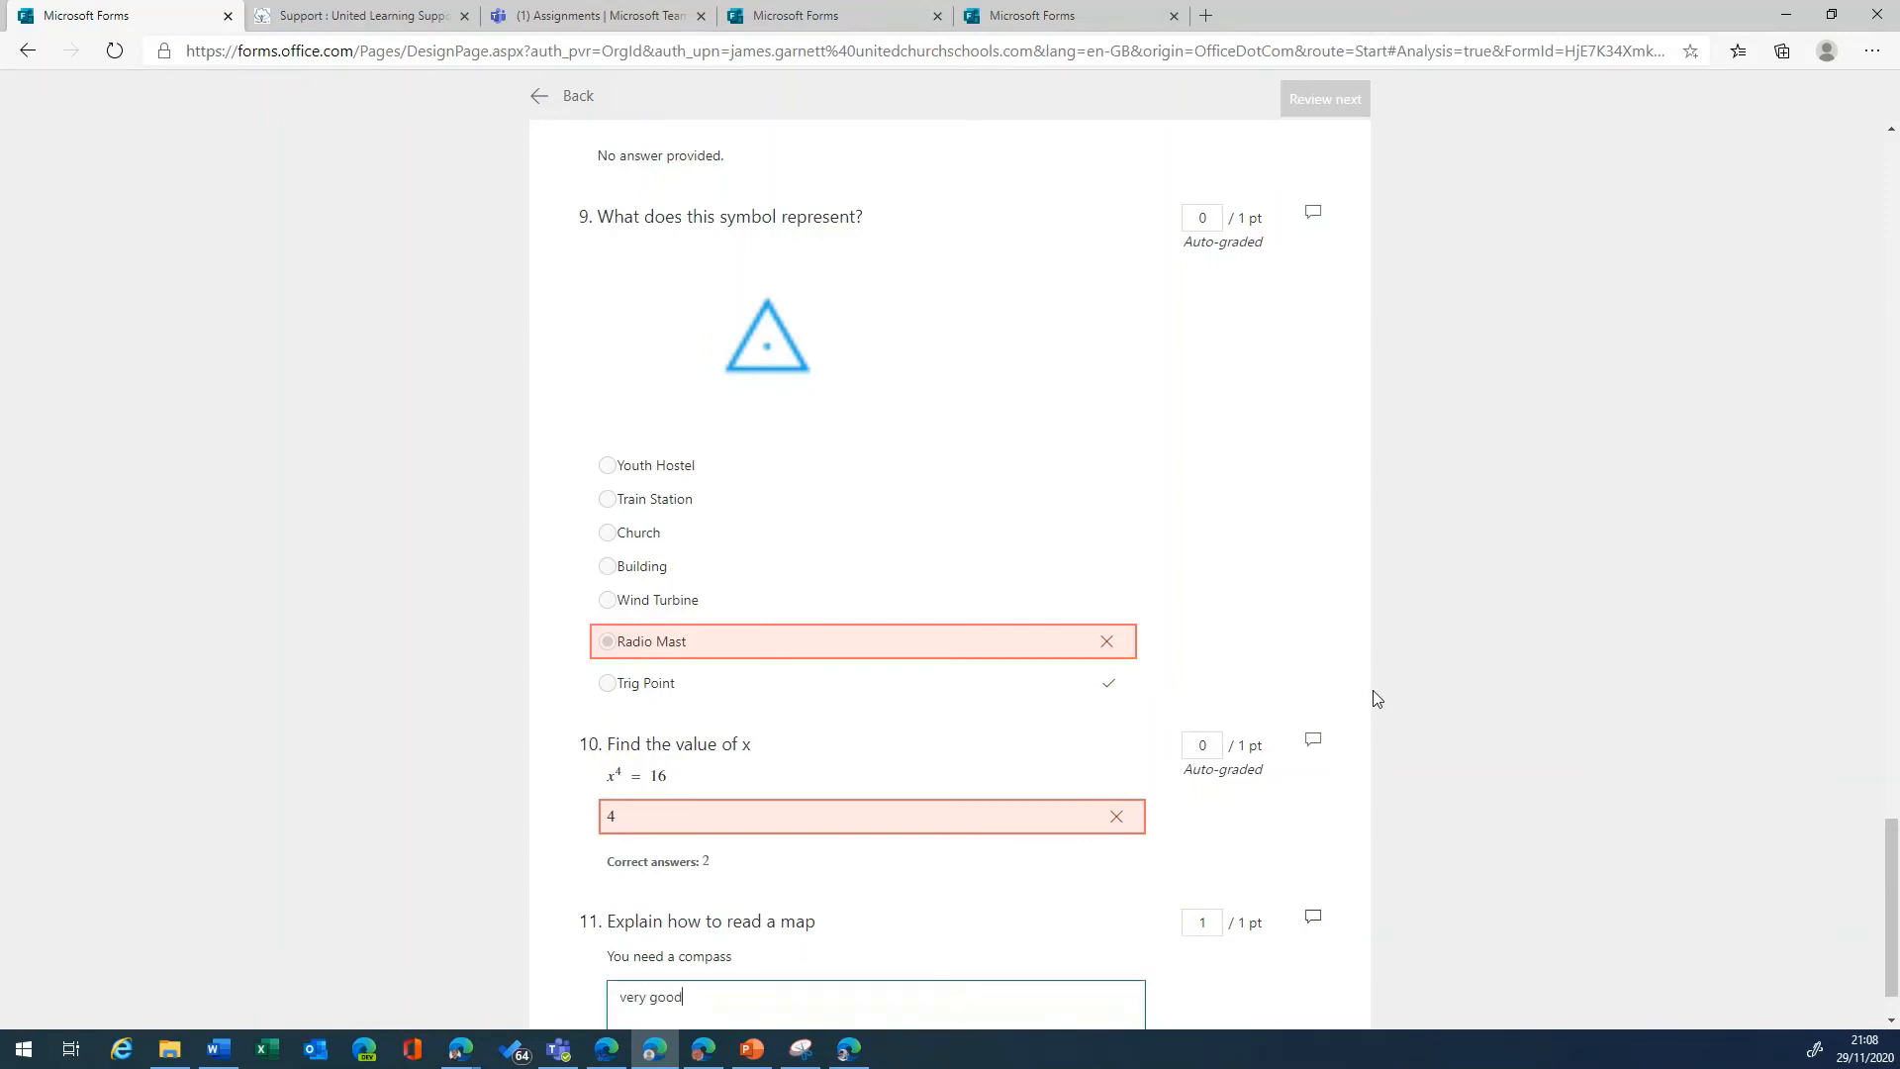
Step: Open the overall feedback field for the second student's response, leave it blank, and post the scores
{"action": "scroll", "coordinate": [1326, 702], "scroll_direction": "up", "scroll_amount": 20}
{"action": "scroll", "coordinate": [1323, 704], "scroll_direction": "up", "scroll_amount": 10}
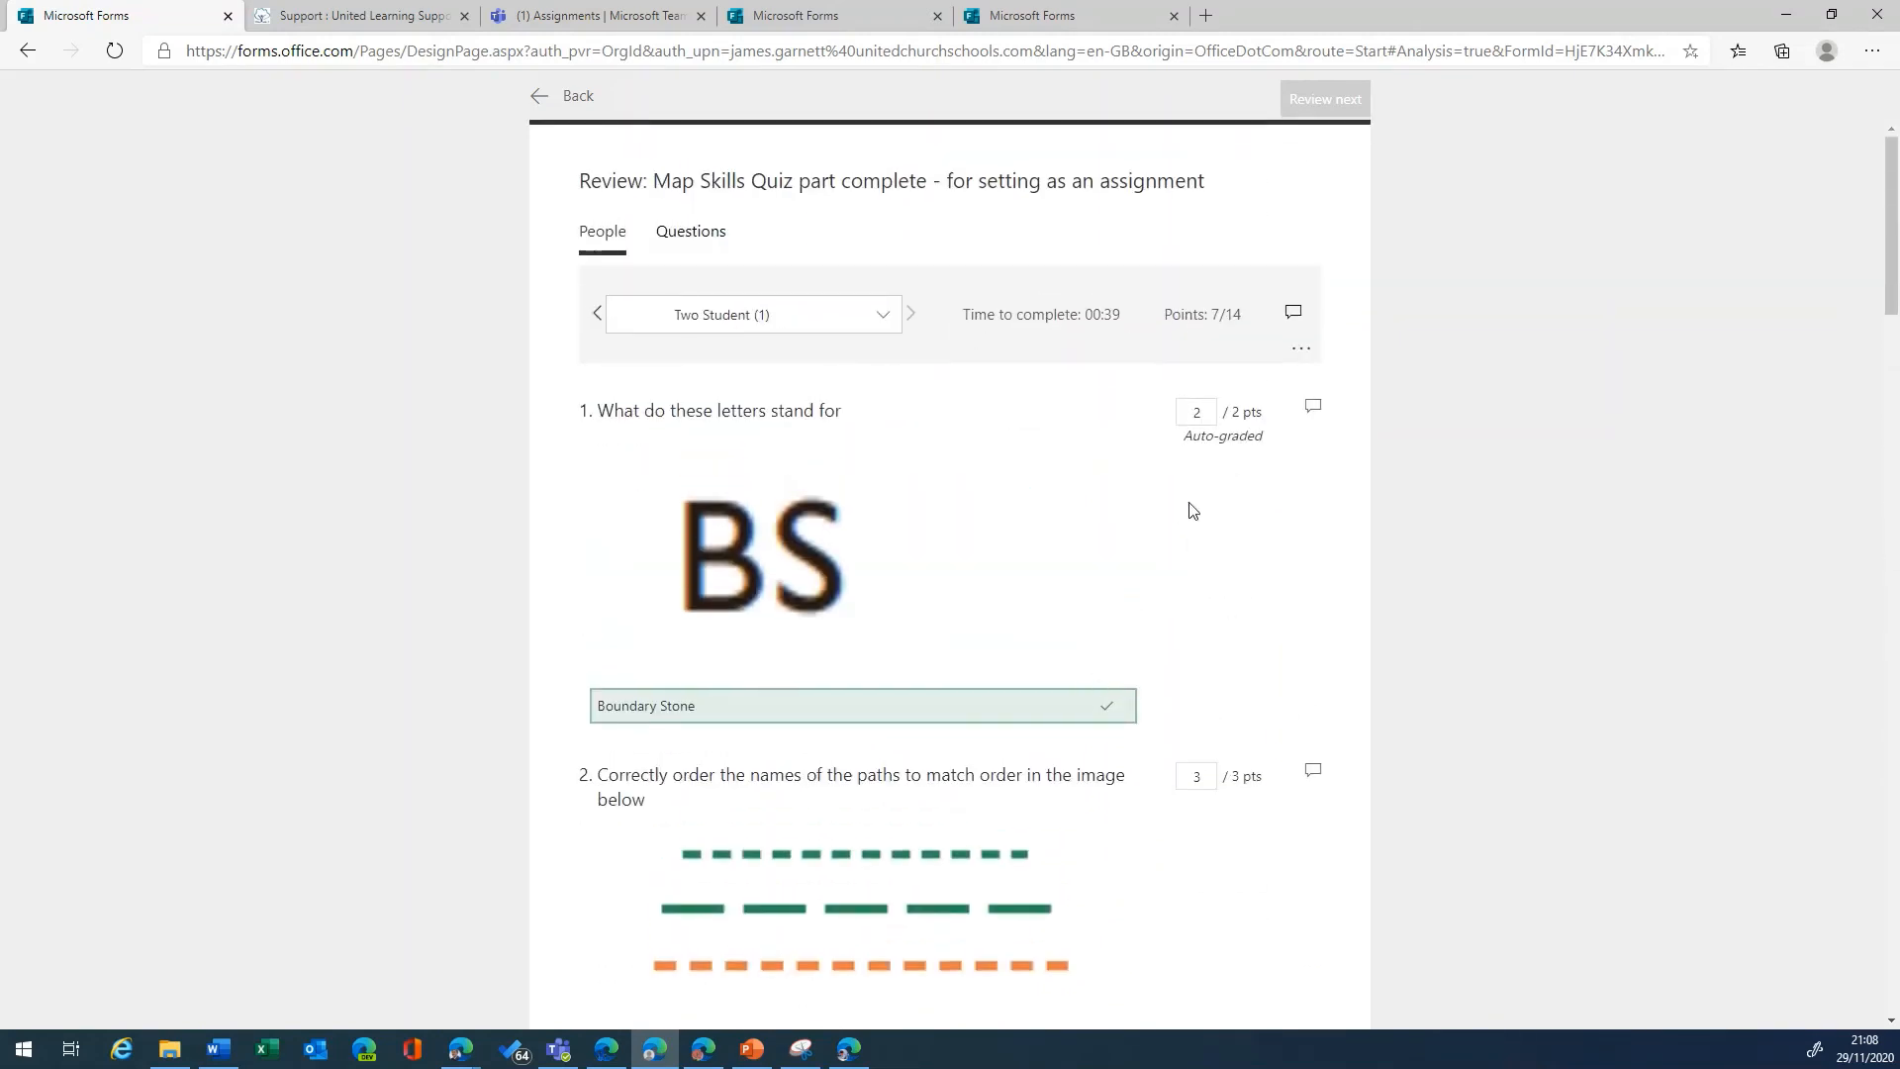
{"action": "left_click", "coordinate": [1292, 313]}
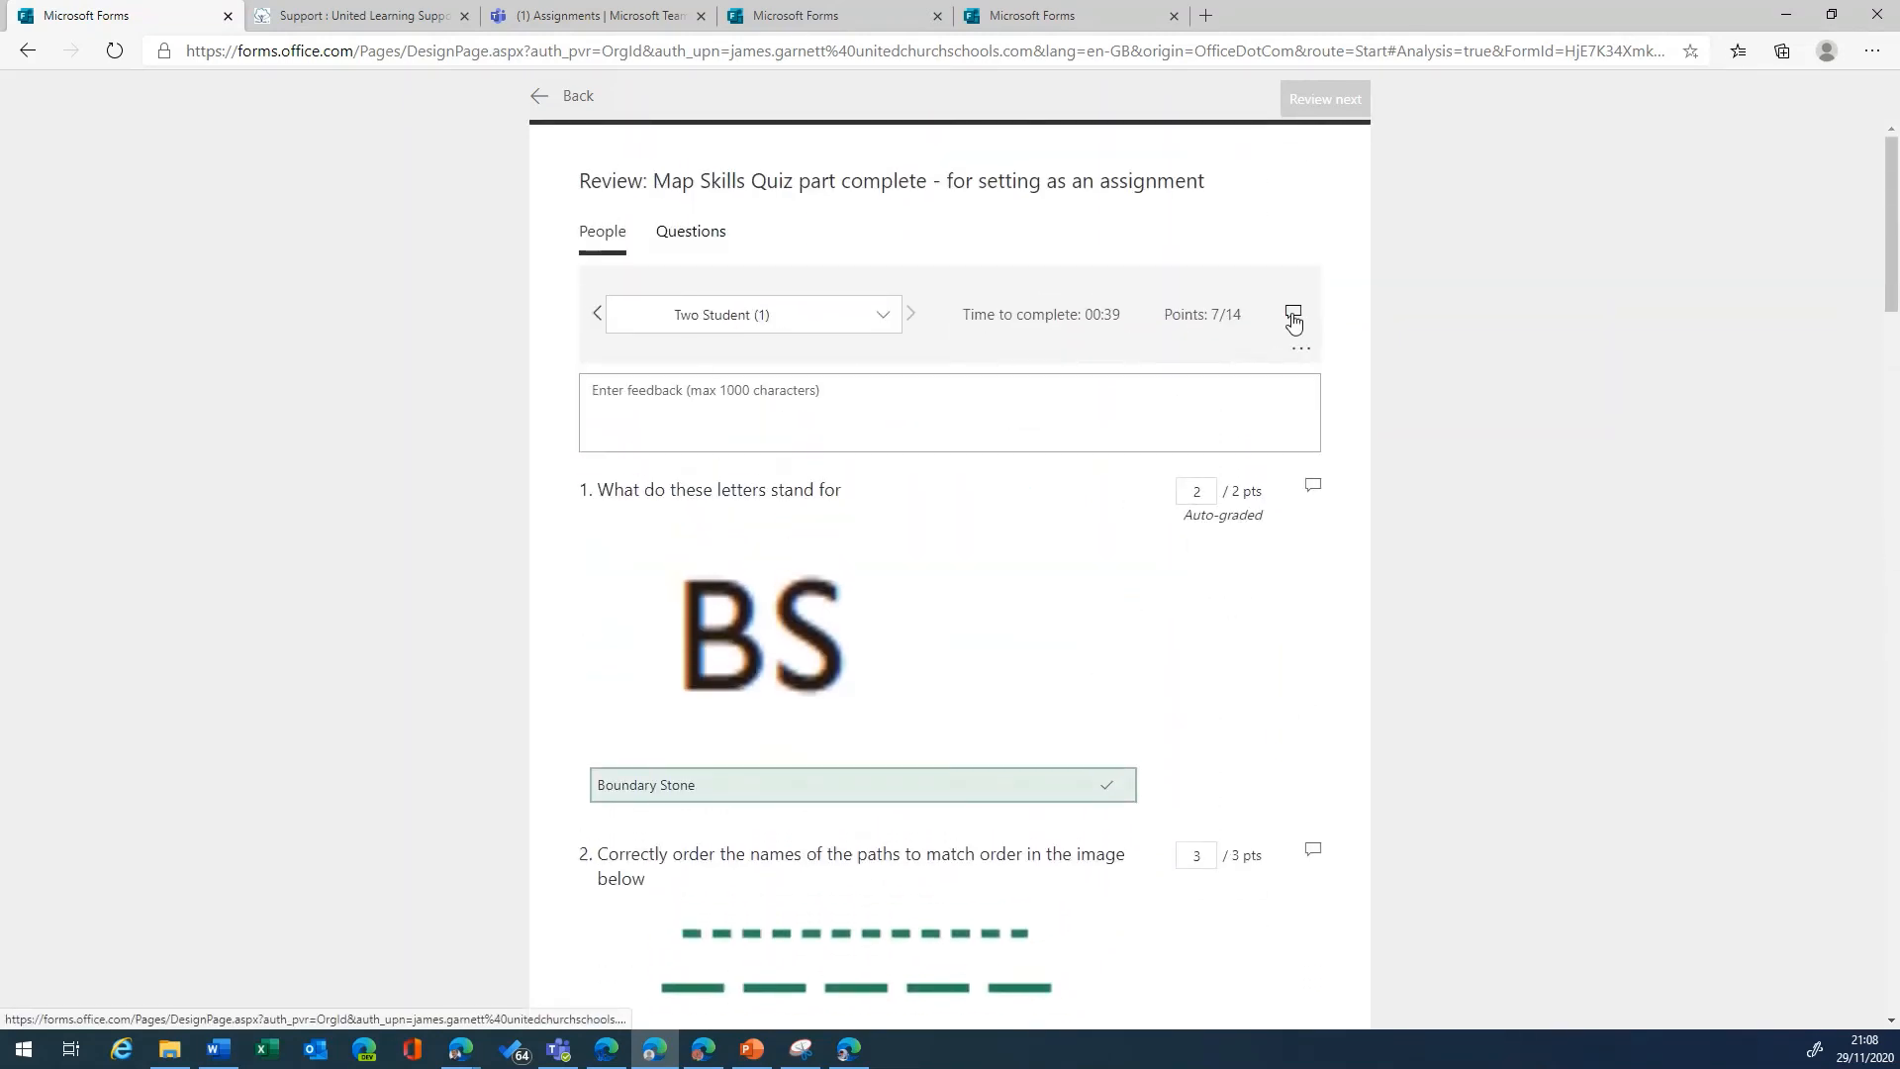
{"action": "left_click", "coordinate": [1300, 348]}
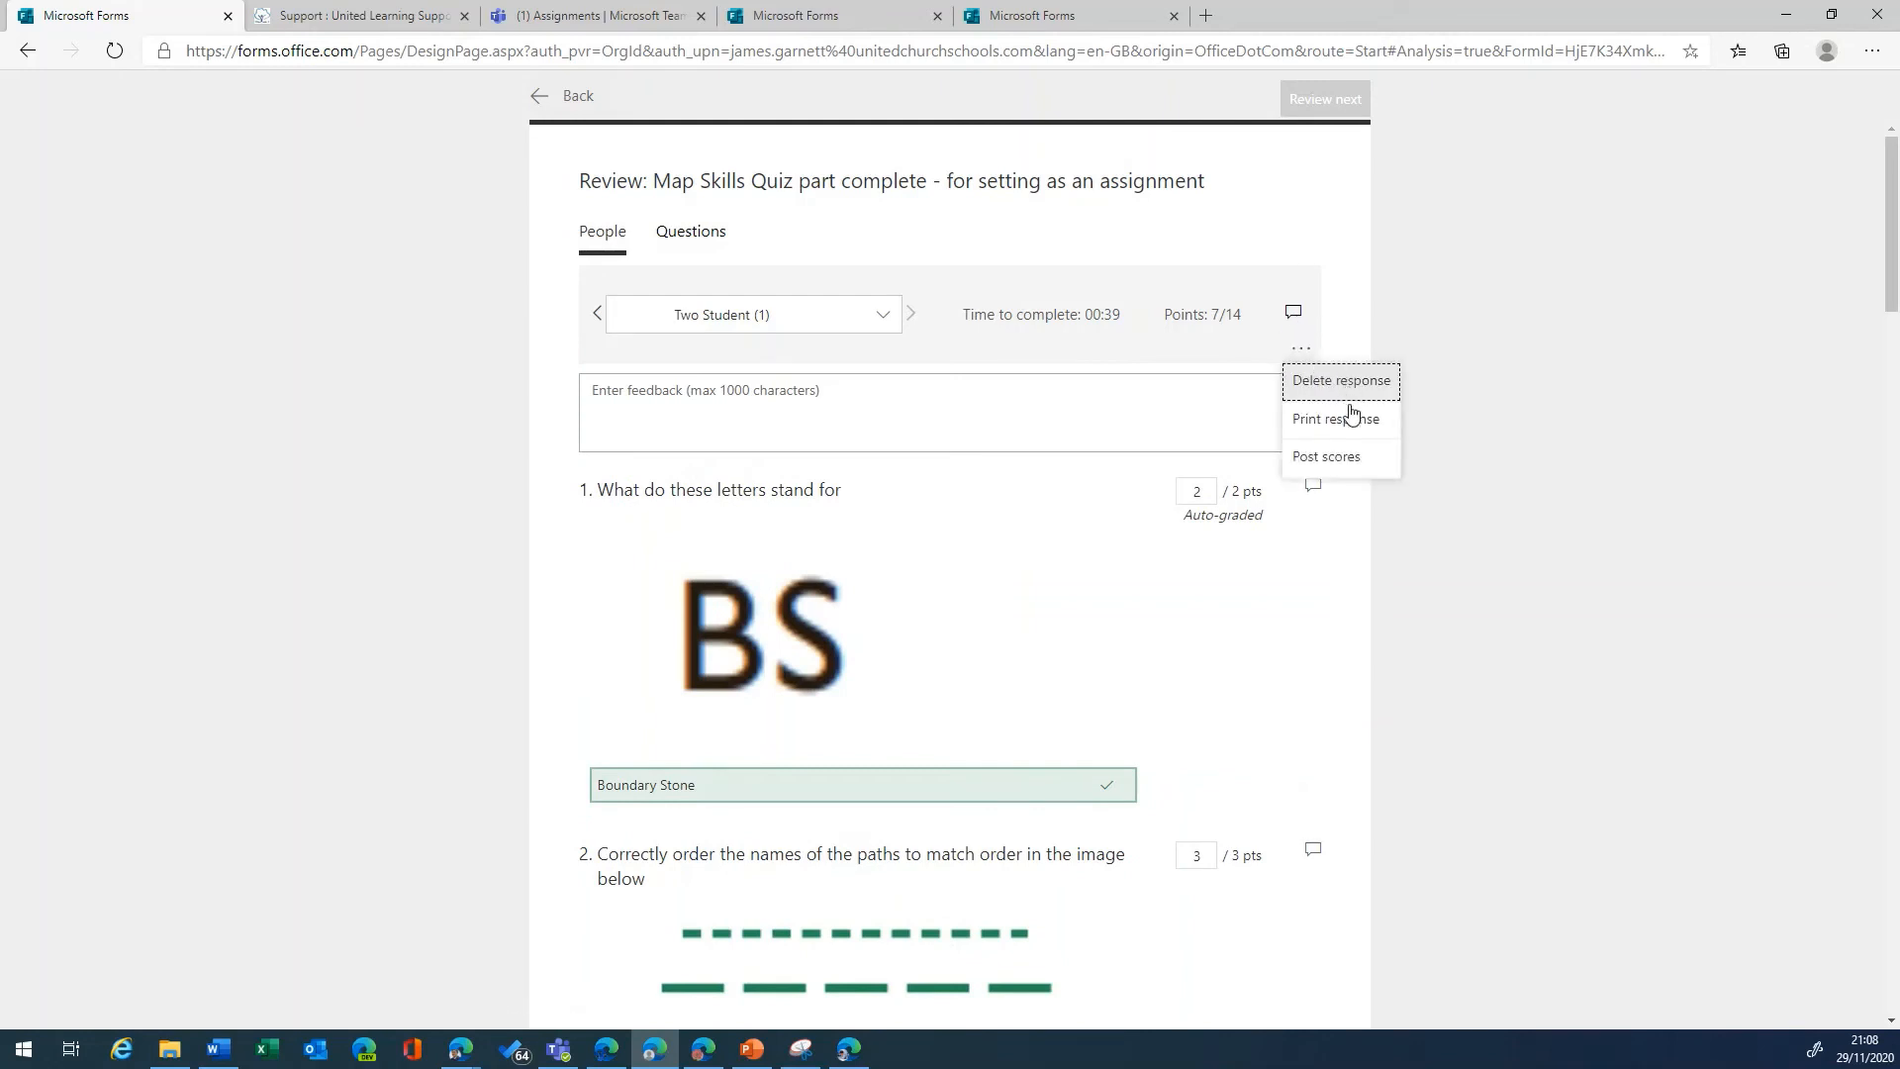
{"action": "left_click", "coordinate": [1332, 469]}
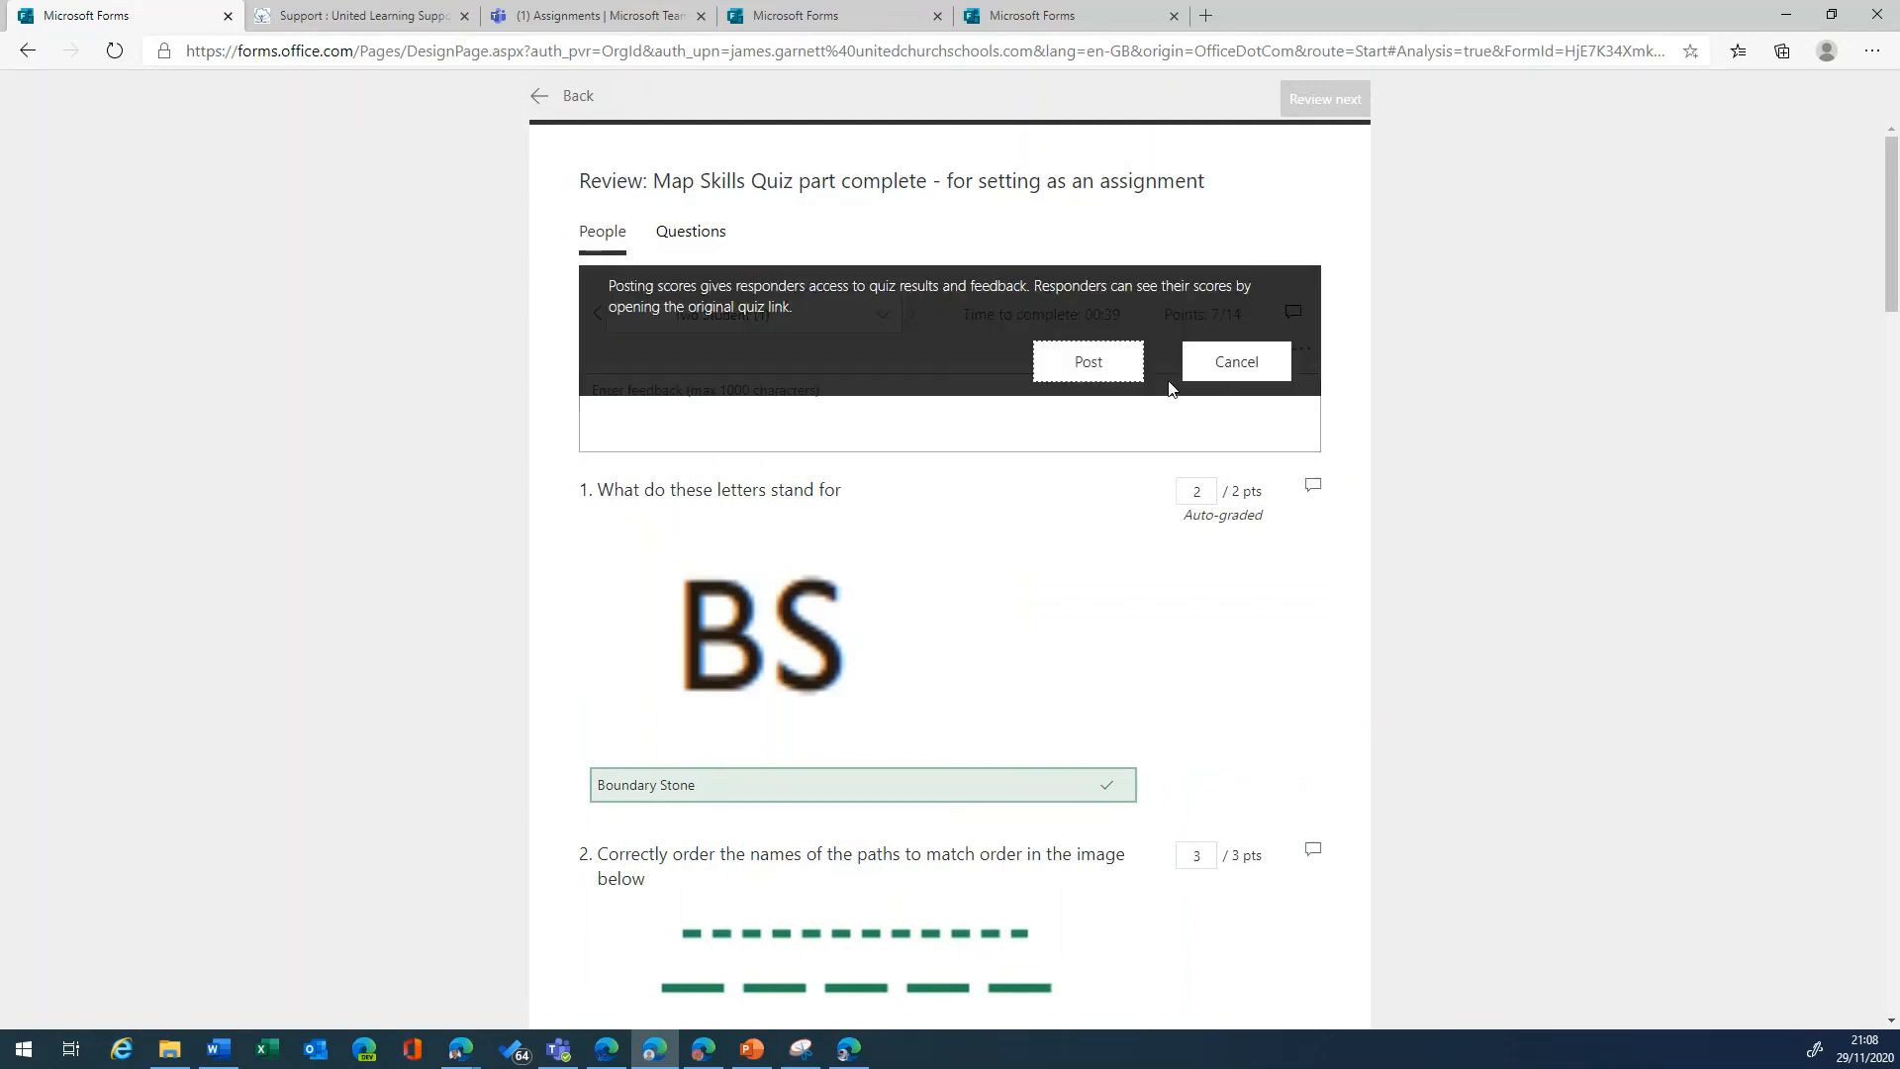
{"action": "left_click", "coordinate": [1123, 380]}
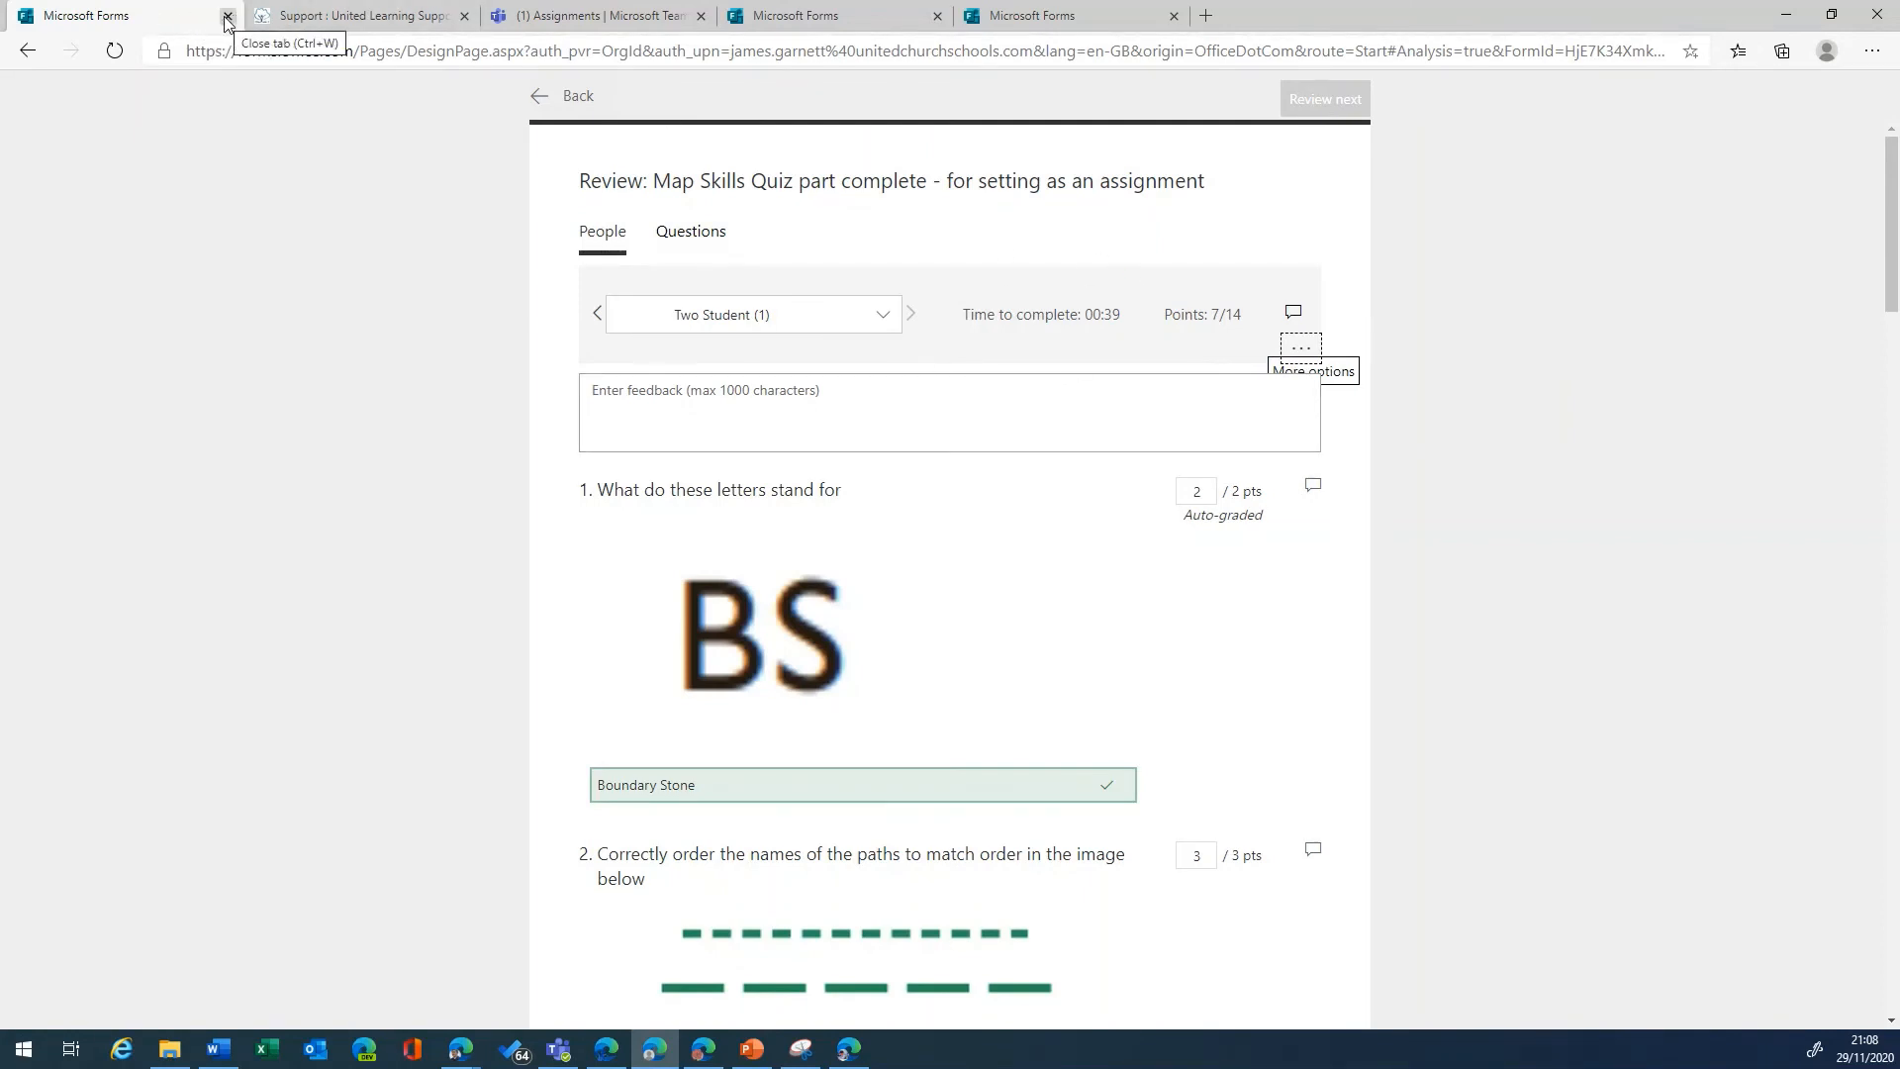
Step: Switch to Teams, open the turned-in "Homework Quiz" work, enter the feedback "Well done" and 7 points, and return it
{"action": "left_click", "coordinate": [551, 18]}
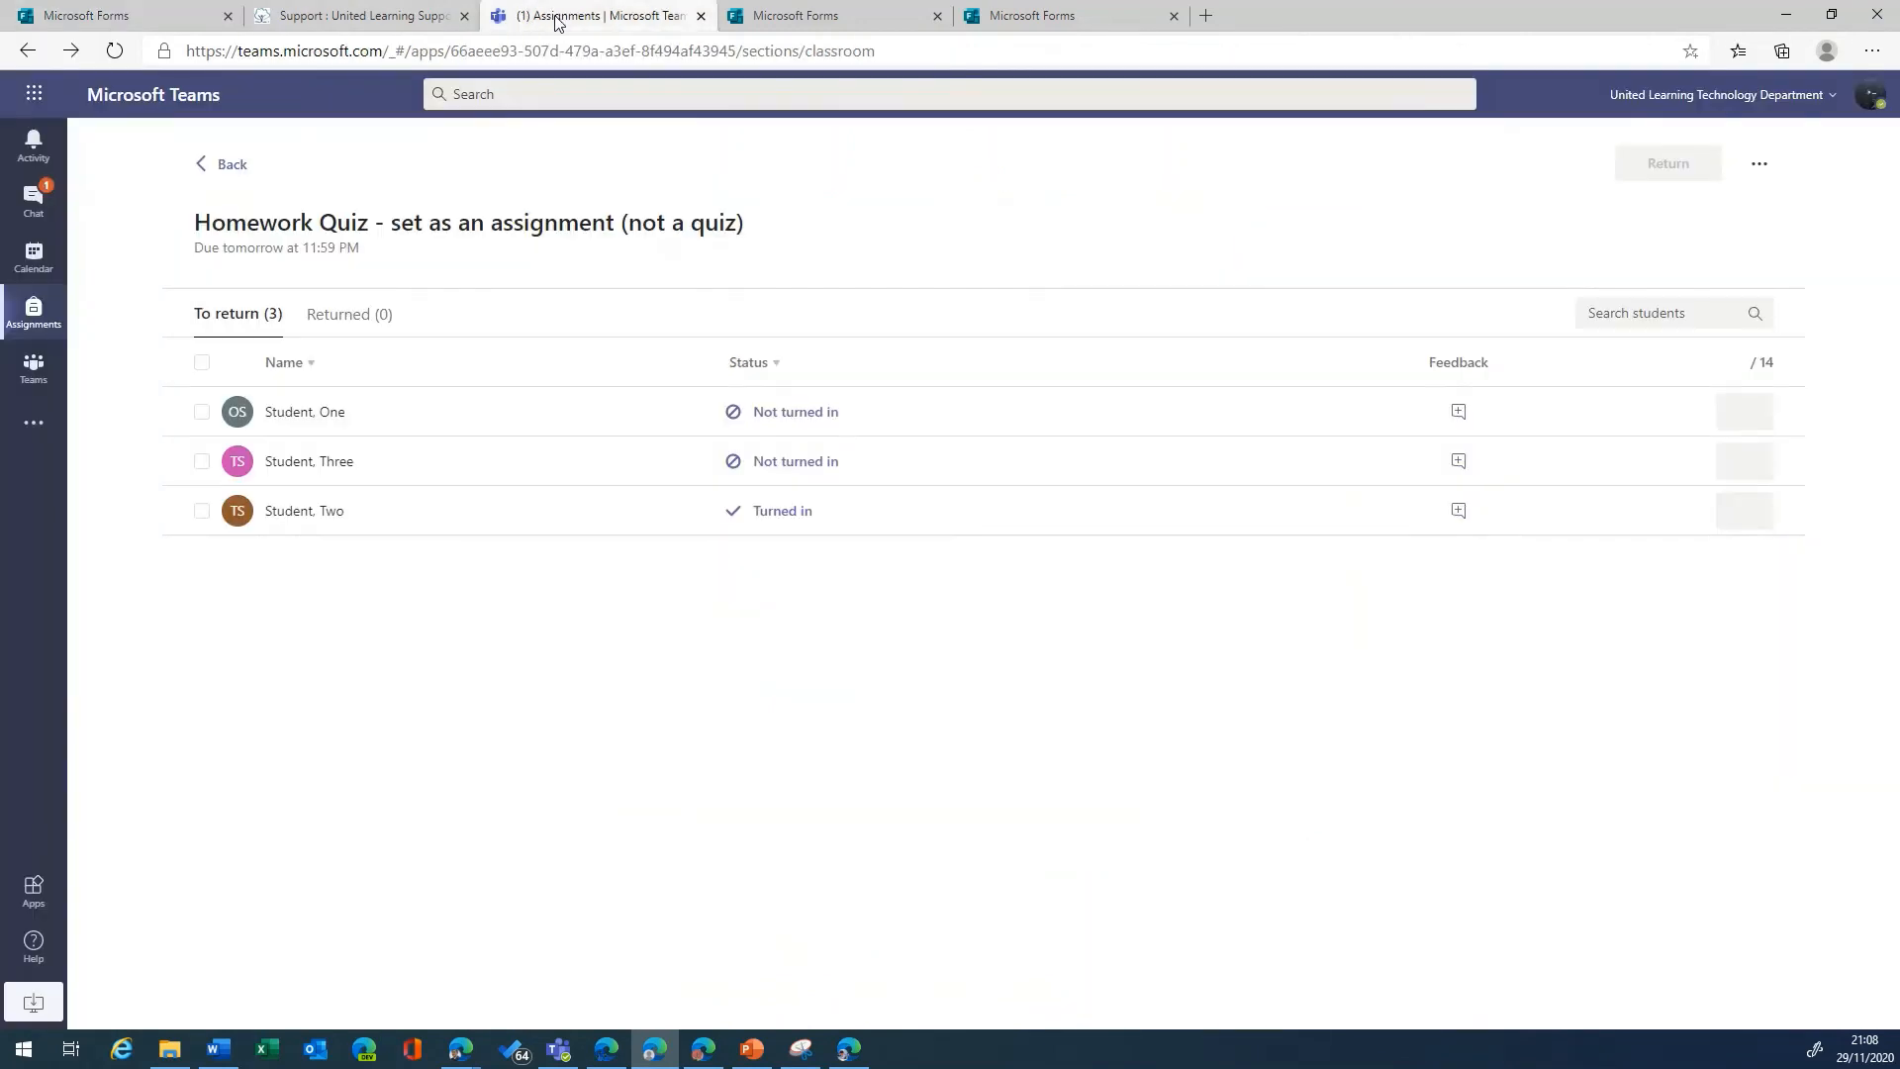
{"action": "left_click", "coordinate": [770, 519]}
{"action": "left_click", "coordinate": [1666, 576]}
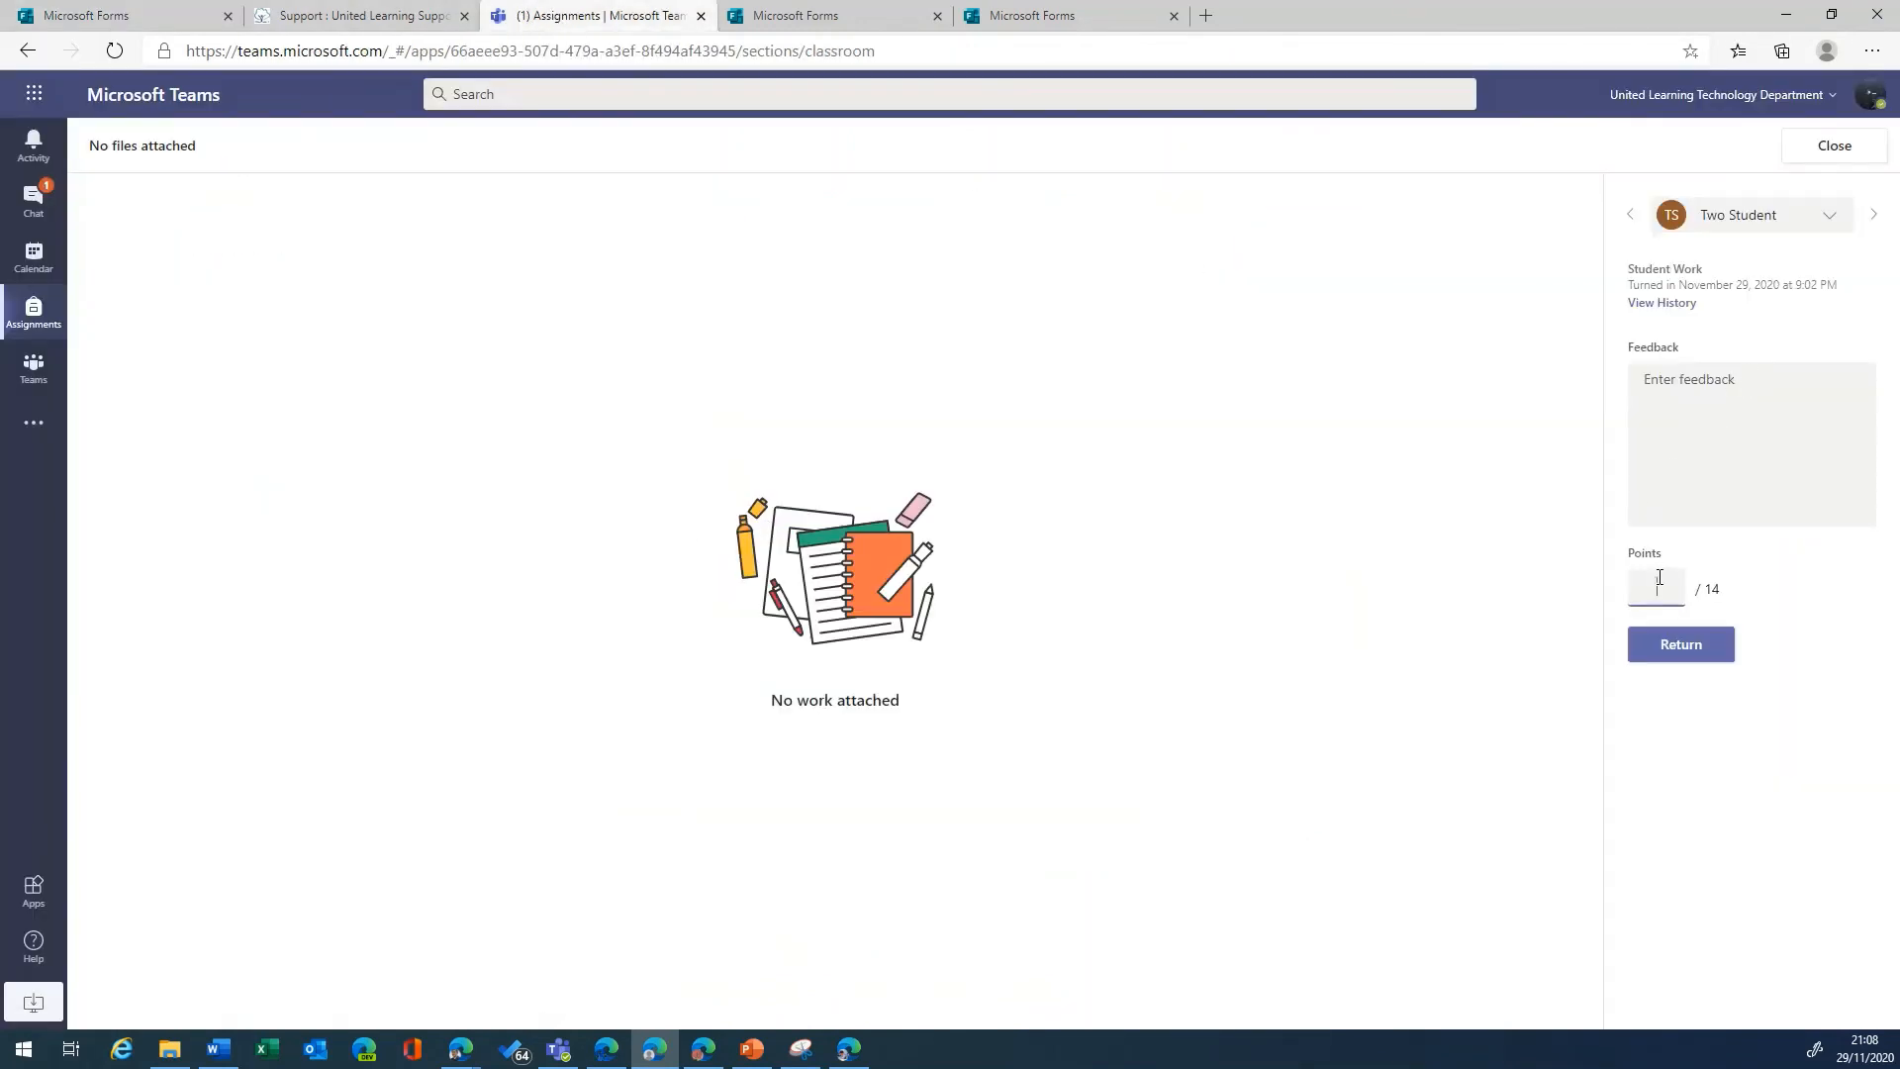
{"action": "left_click", "coordinate": [1674, 386]}
{"action": "type", "text": "Well done"}
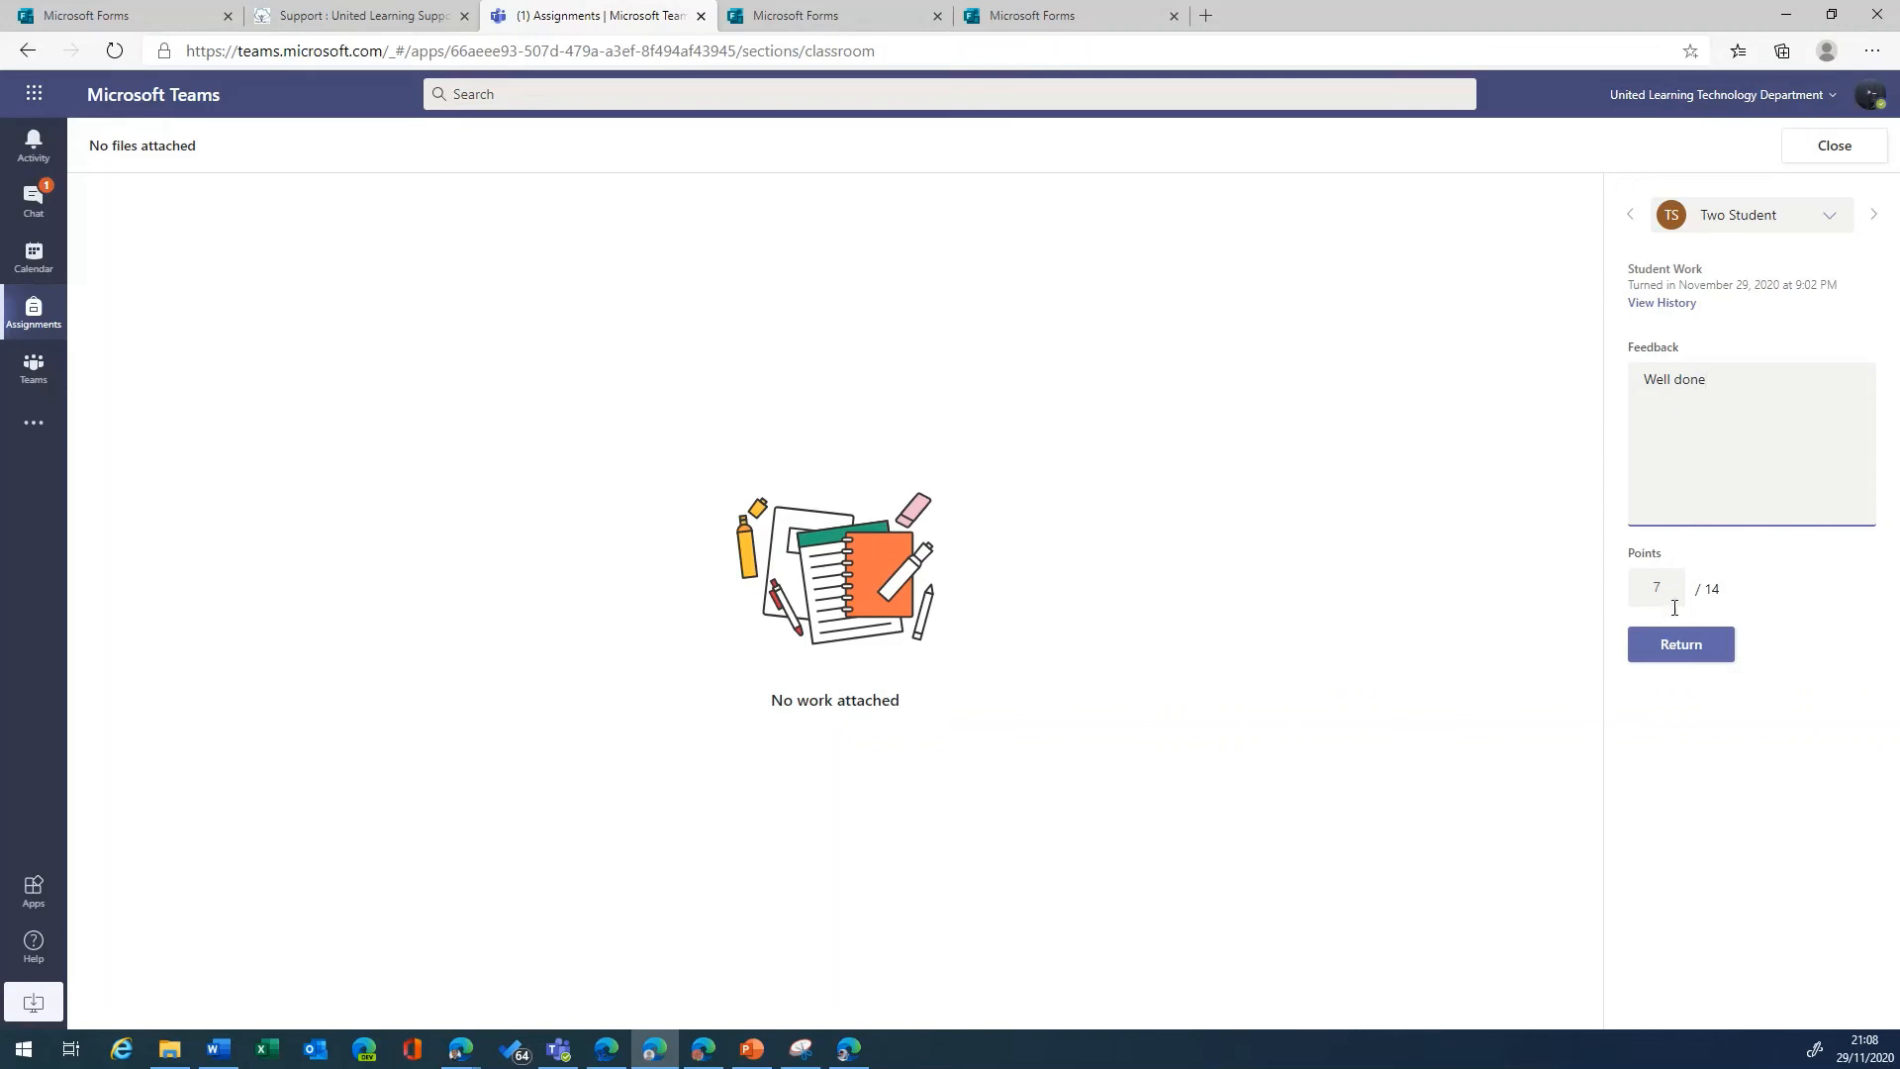
{"action": "left_click", "coordinate": [1672, 641]}
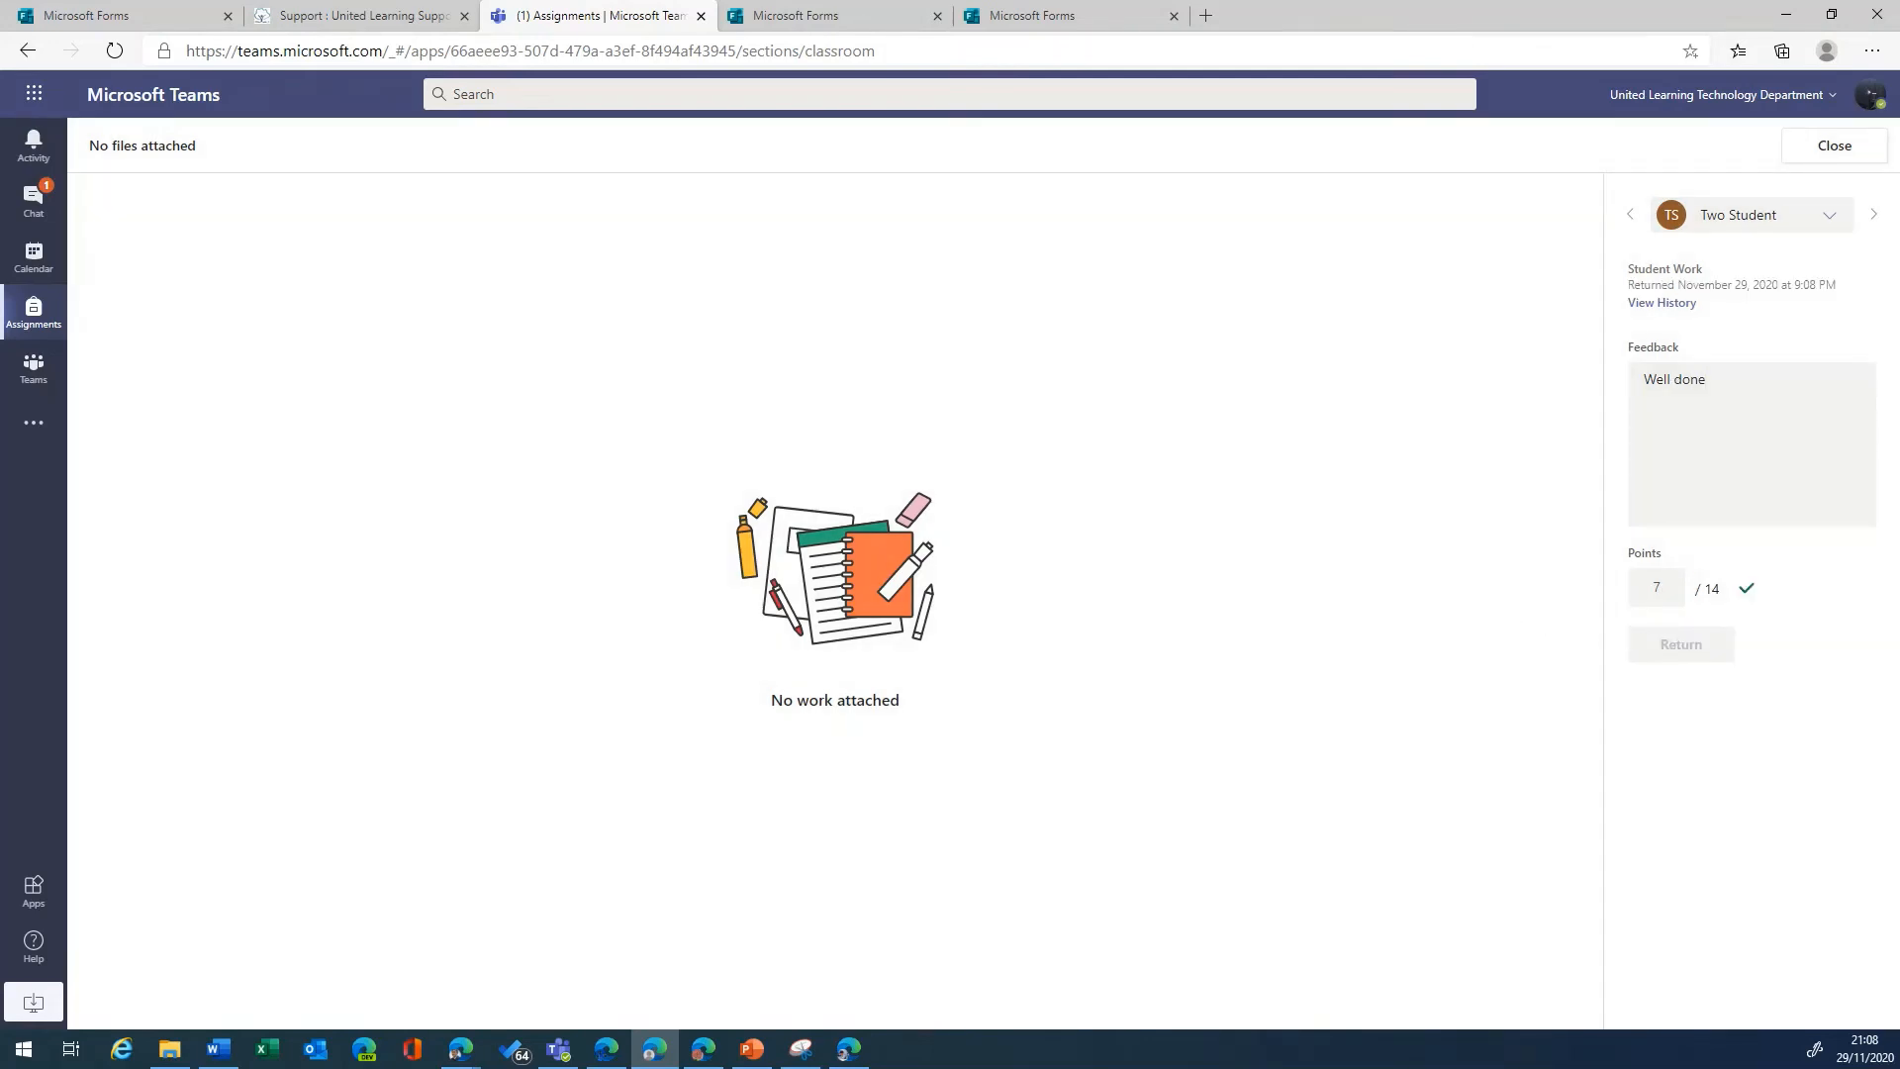
Step: Switch to the student's Teams window, open the linked Homework Quiz from the returned assignment and check the marks for question 2
{"action": "key", "text": "alt+Tab"}
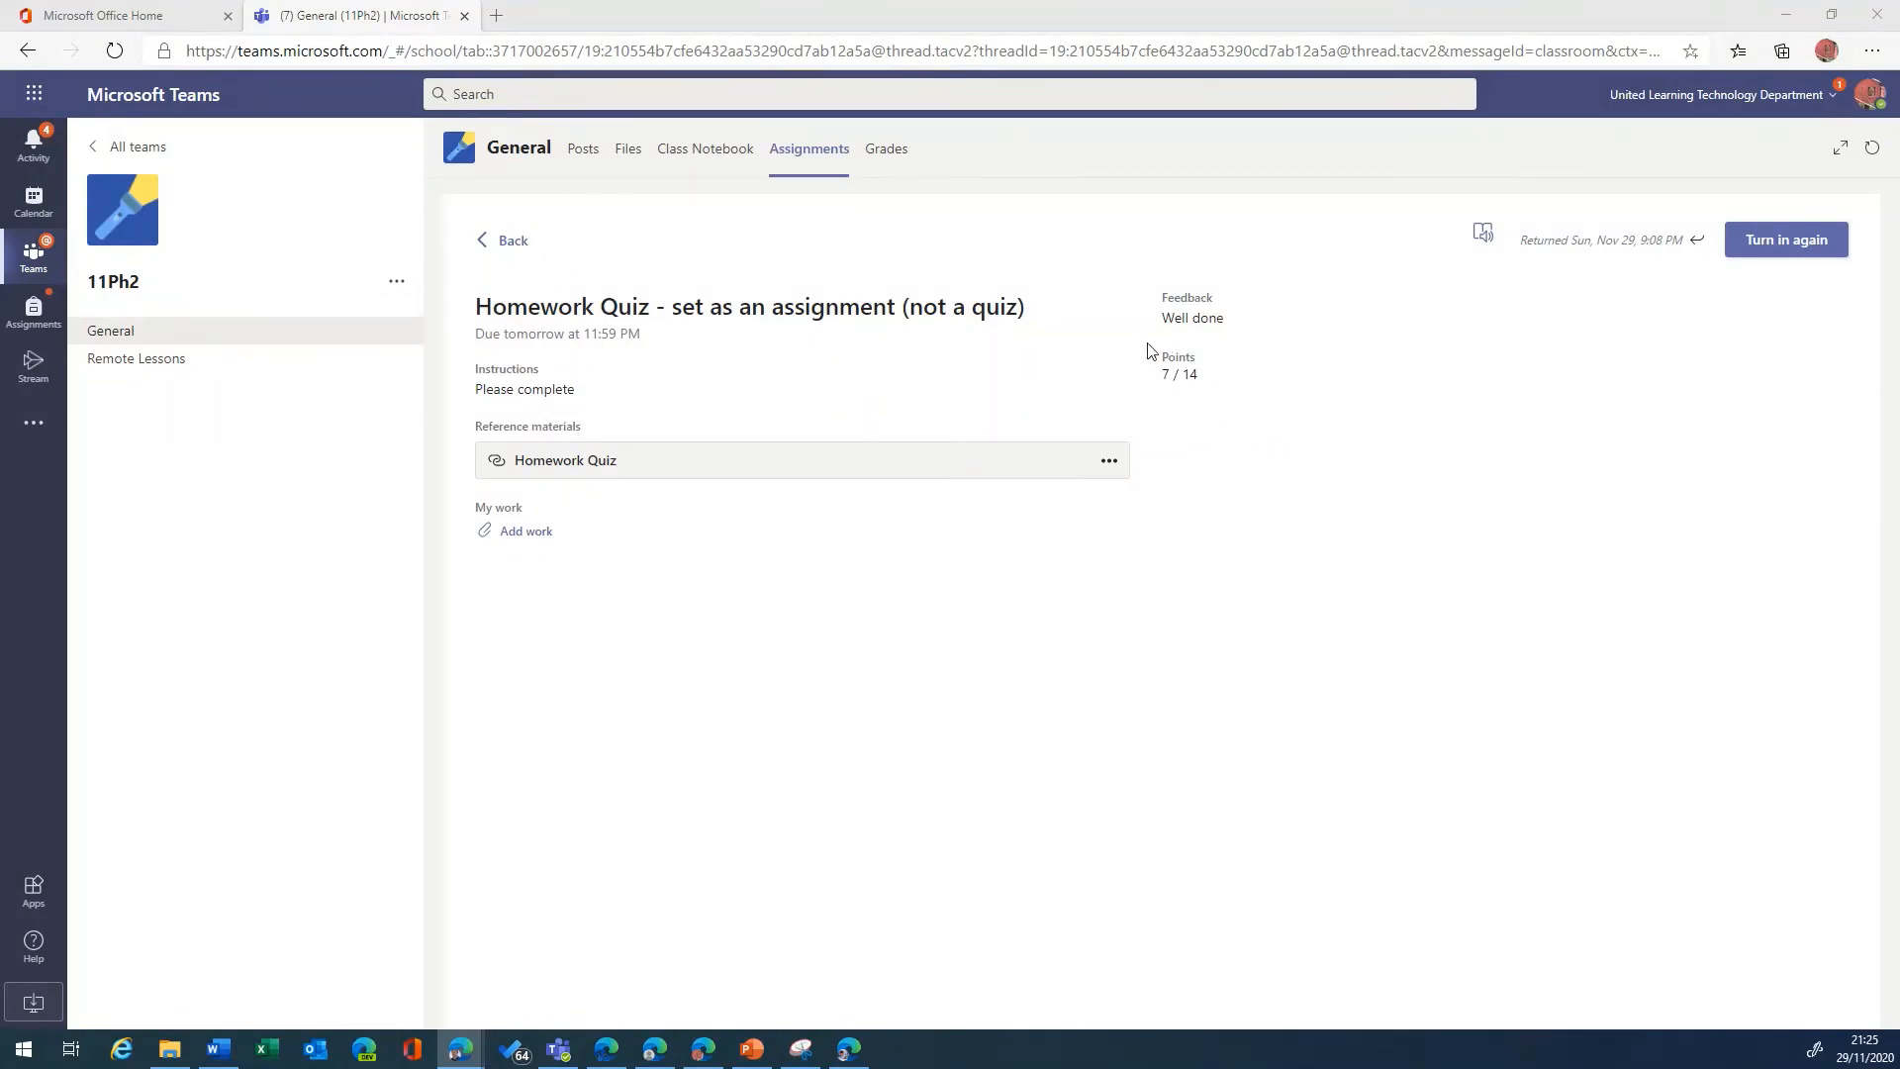
{"action": "left_click", "coordinate": [549, 479]}
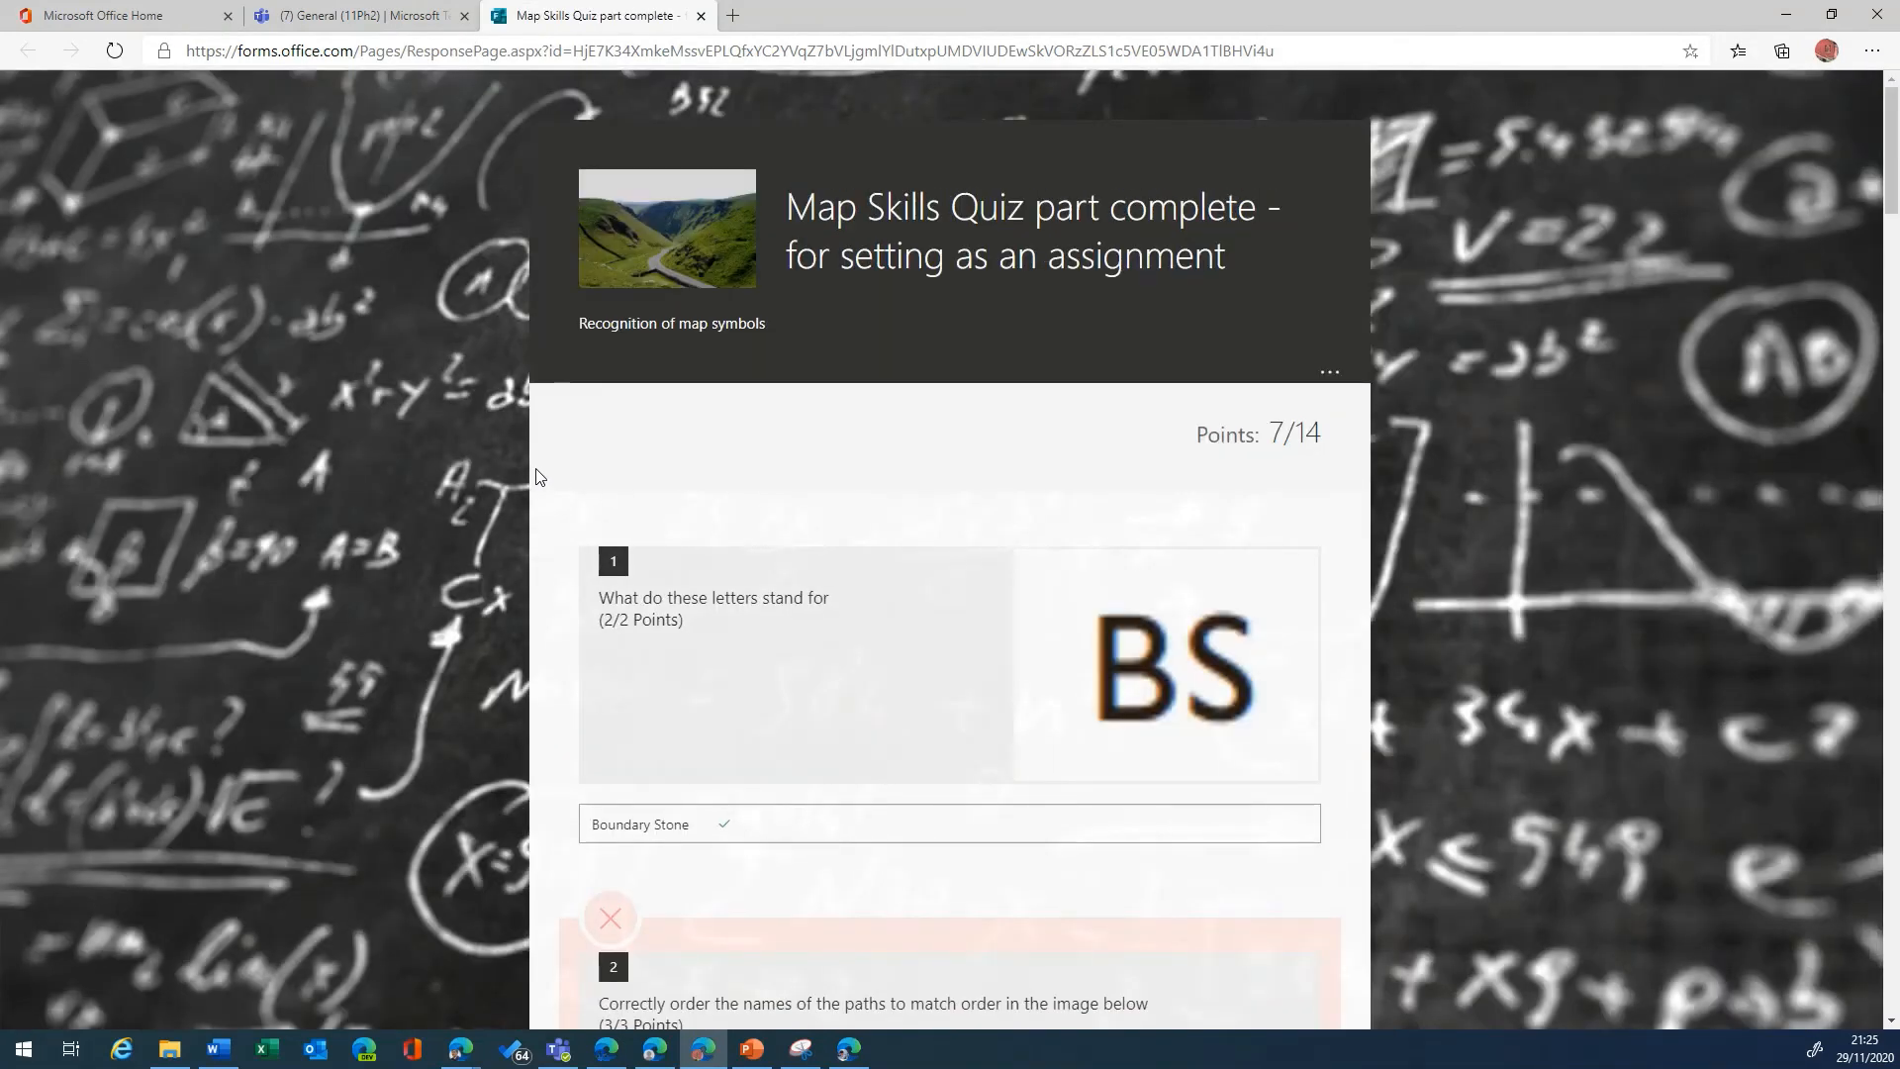
{"action": "scroll", "coordinate": [1052, 495], "scroll_direction": "down", "scroll_amount": 5}
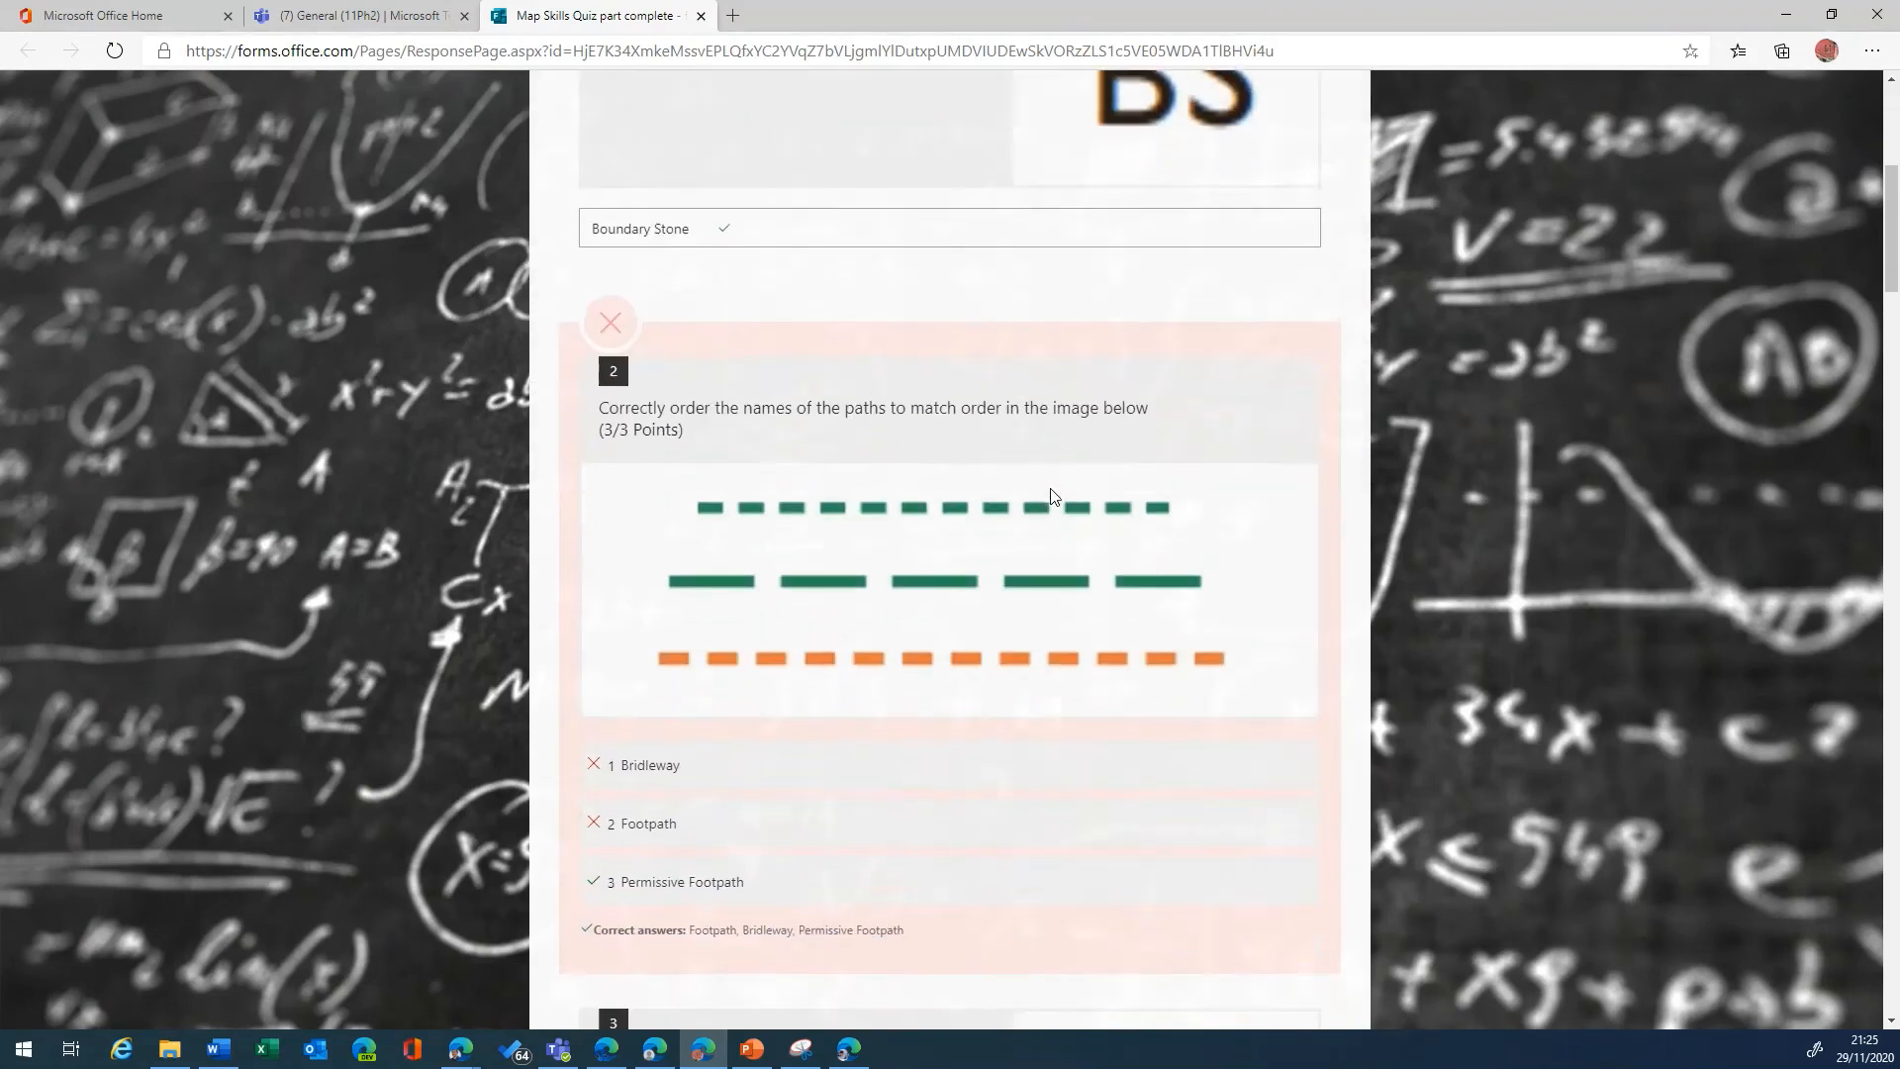
{"action": "scroll", "coordinate": [1051, 495], "scroll_direction": "down", "scroll_amount": 1}
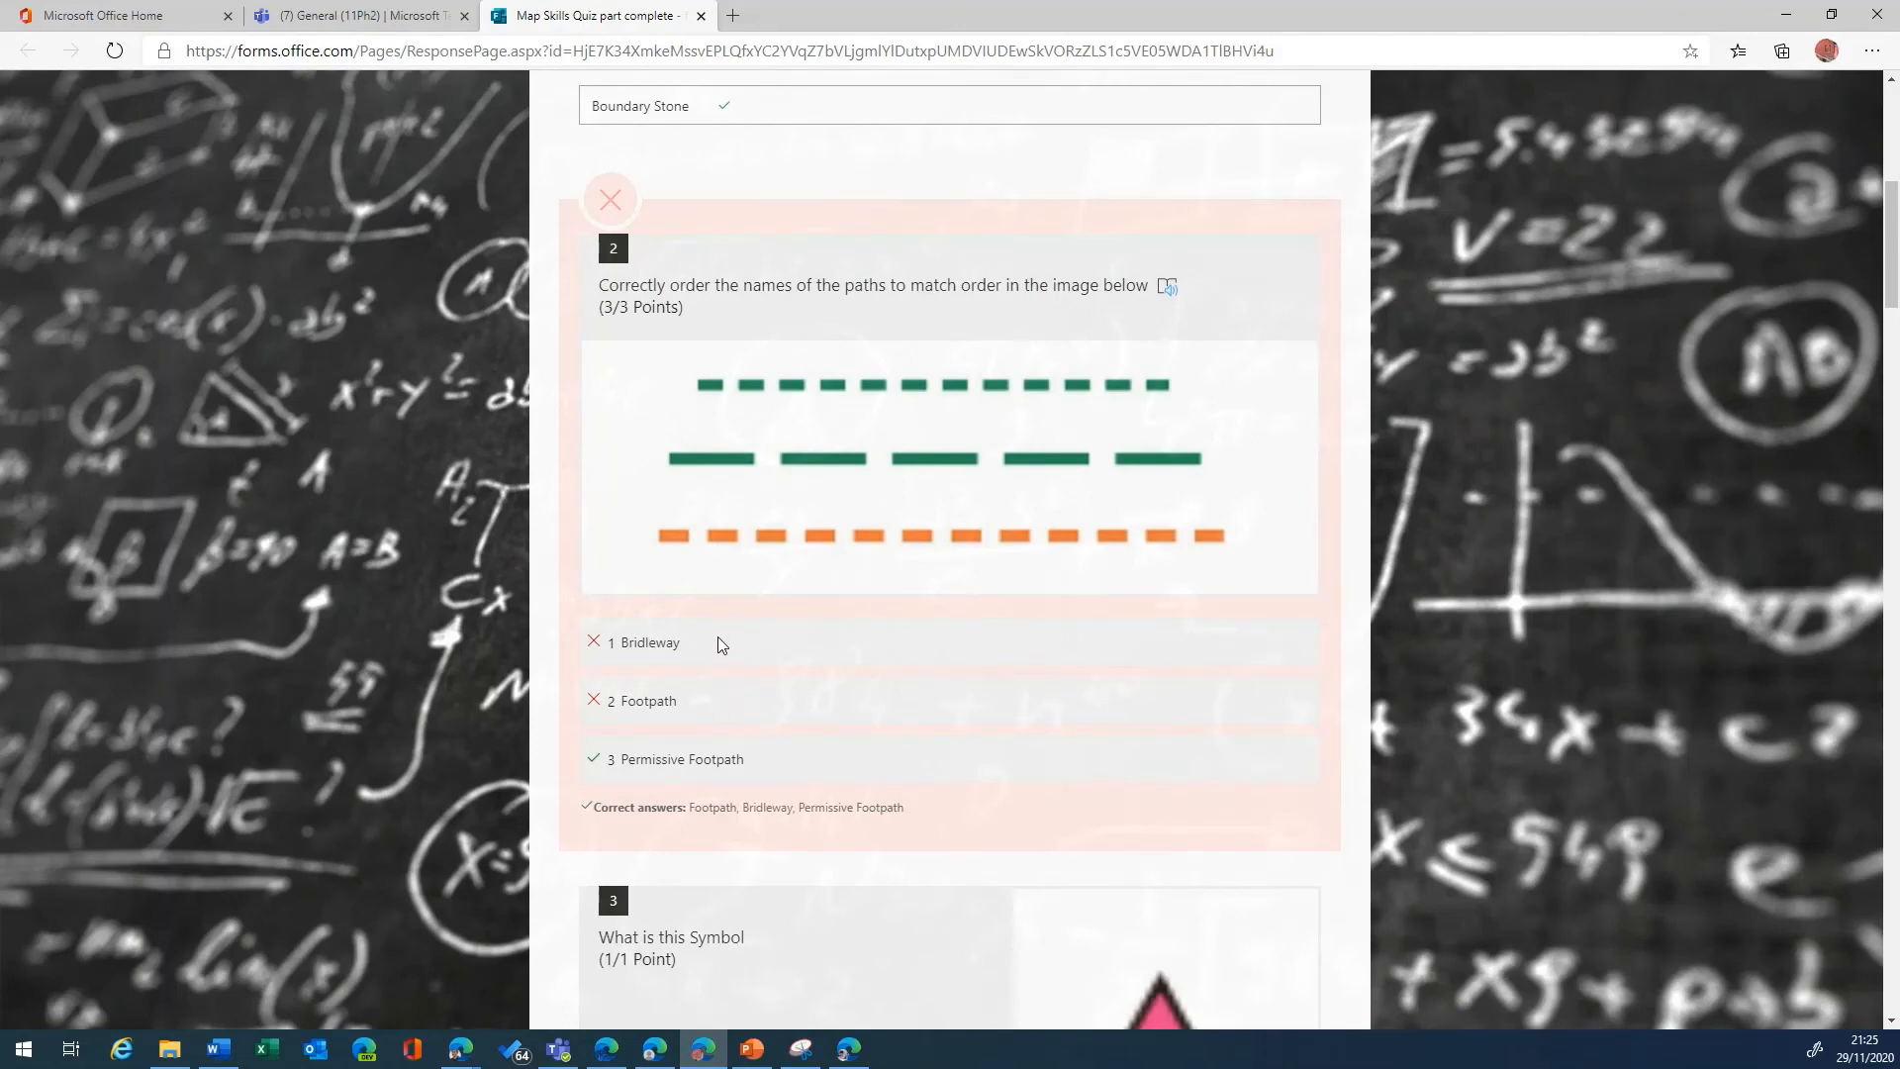
Step: Examine the marks, correct answers and teacher feedback for the remaining quiz questions through question 11
{"action": "scroll", "coordinate": [717, 641], "scroll_direction": "down", "scroll_amount": 7}
{"action": "scroll", "coordinate": [723, 645], "scroll_direction": "down", "scroll_amount": 20}
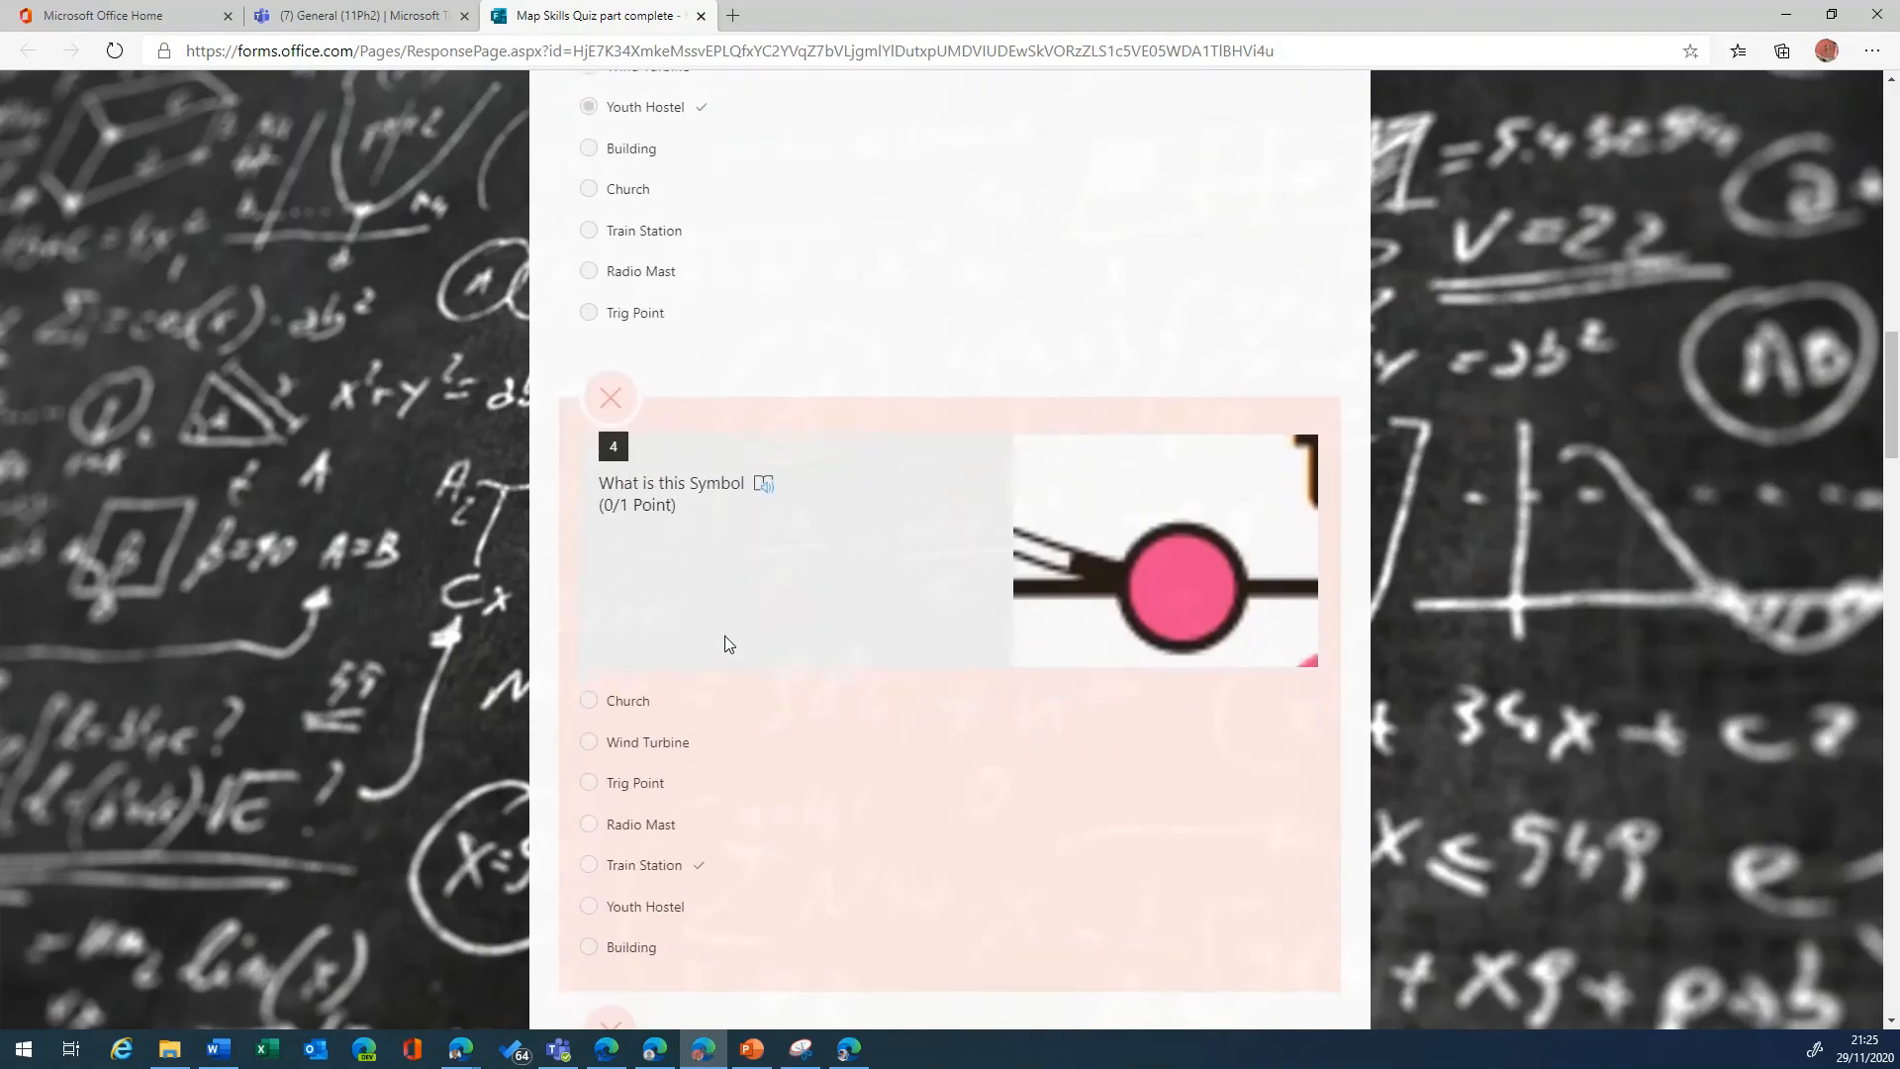
{"action": "scroll", "coordinate": [726, 644], "scroll_direction": "down", "scroll_amount": 2}
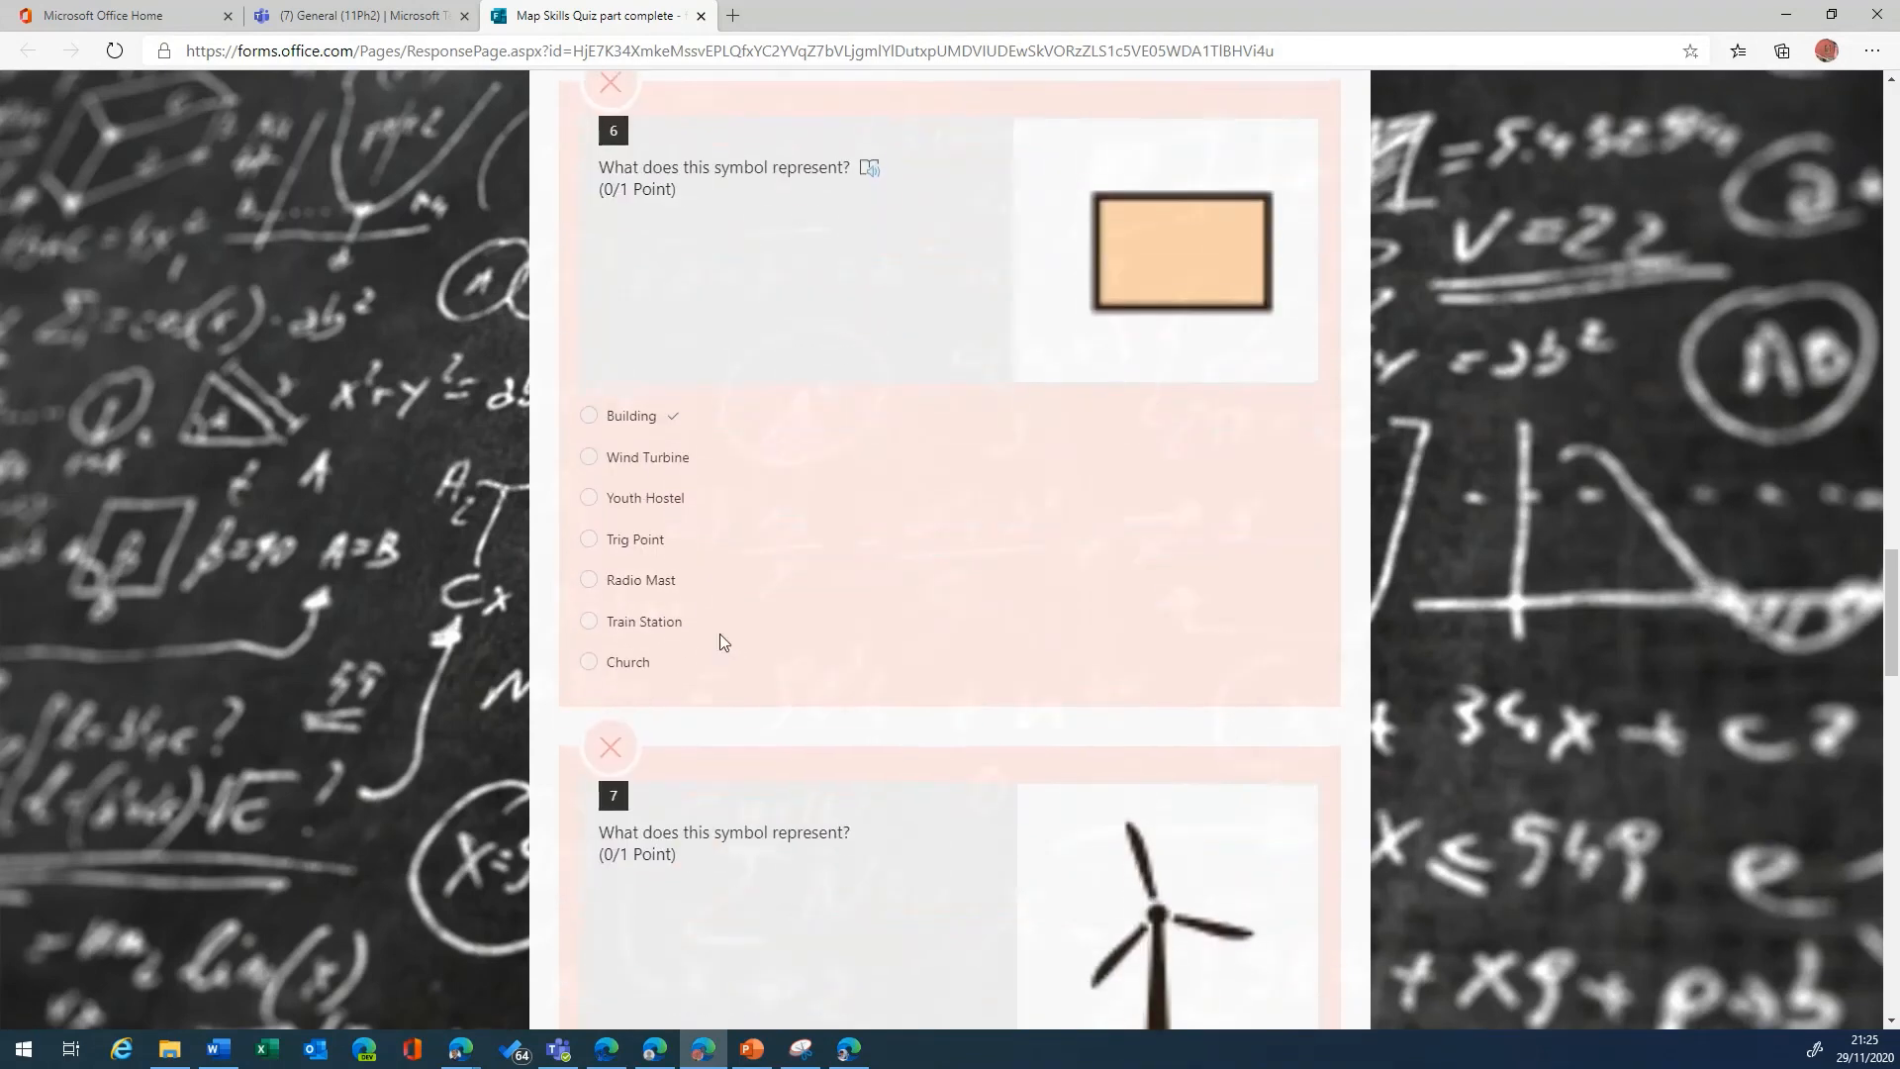
{"action": "scroll", "coordinate": [704, 457], "scroll_direction": "down", "scroll_amount": 13}
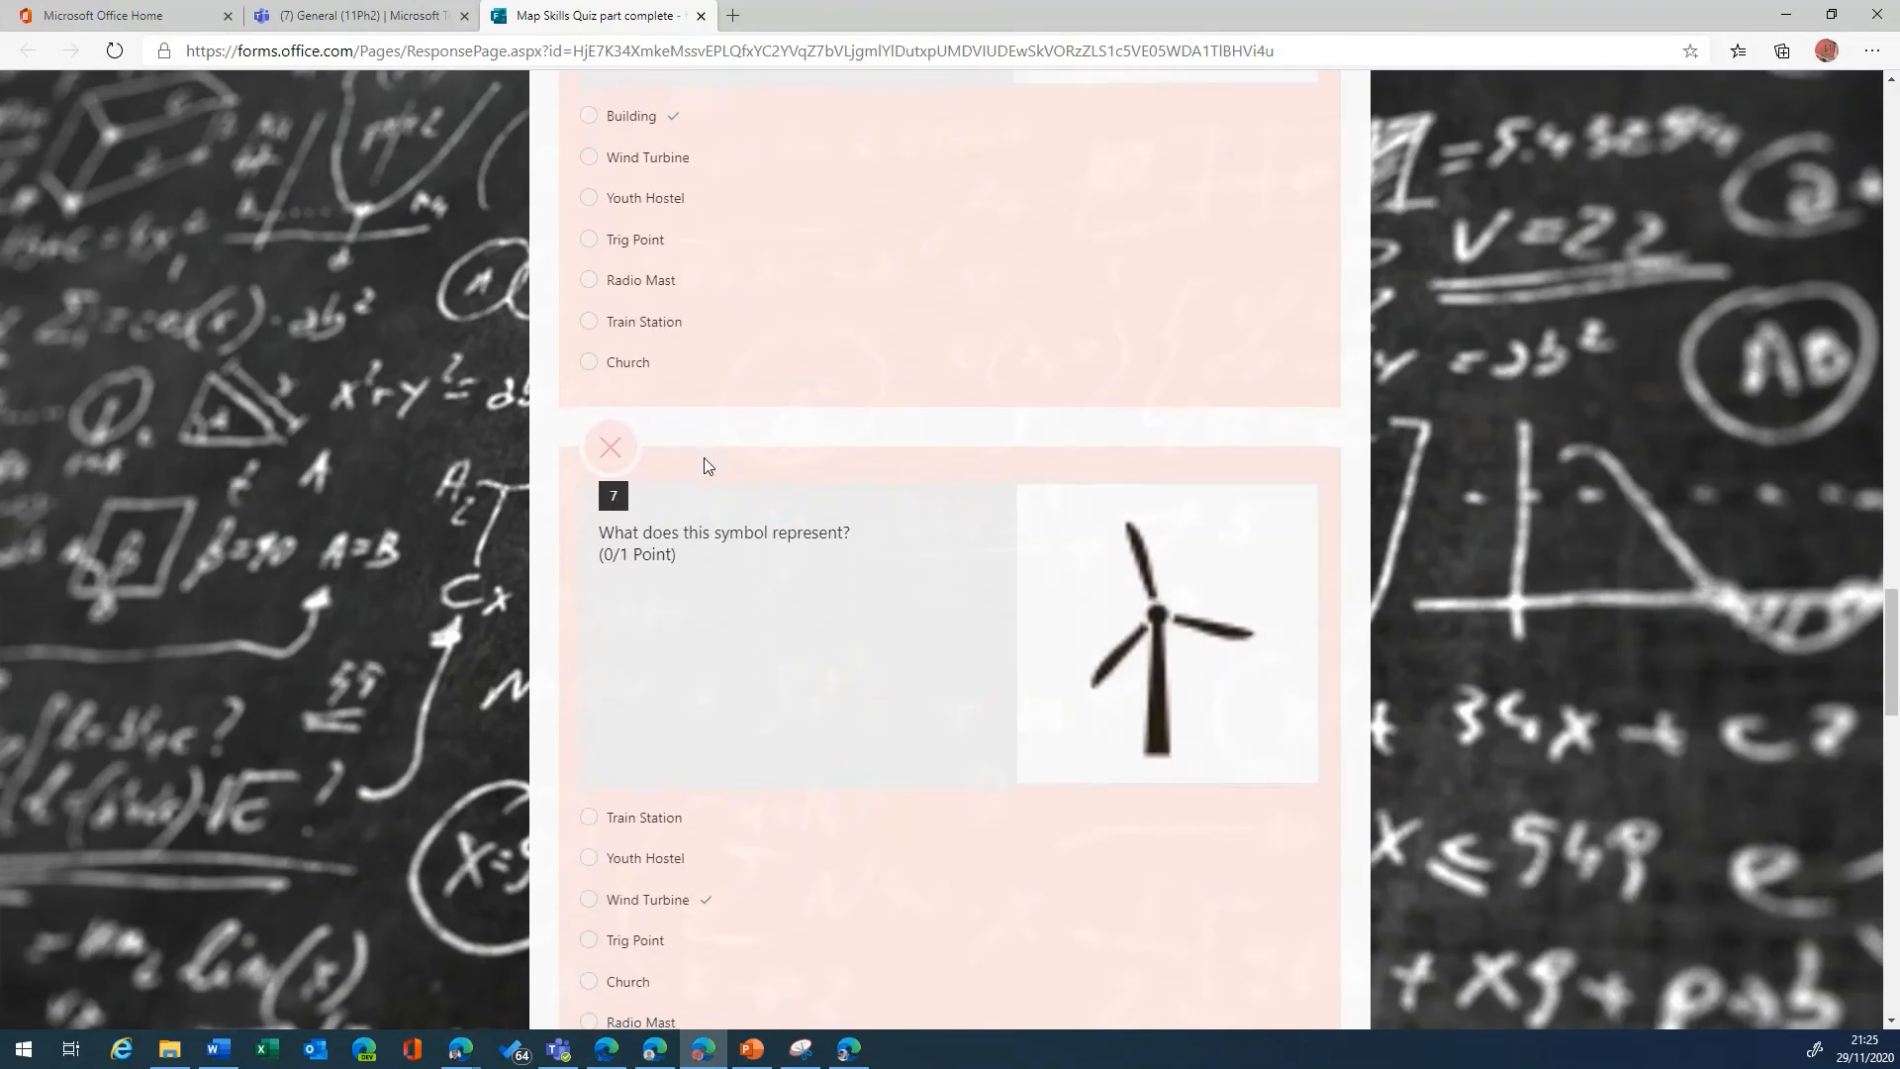
{"action": "scroll", "coordinate": [703, 463], "scroll_direction": "down", "scroll_amount": 10}
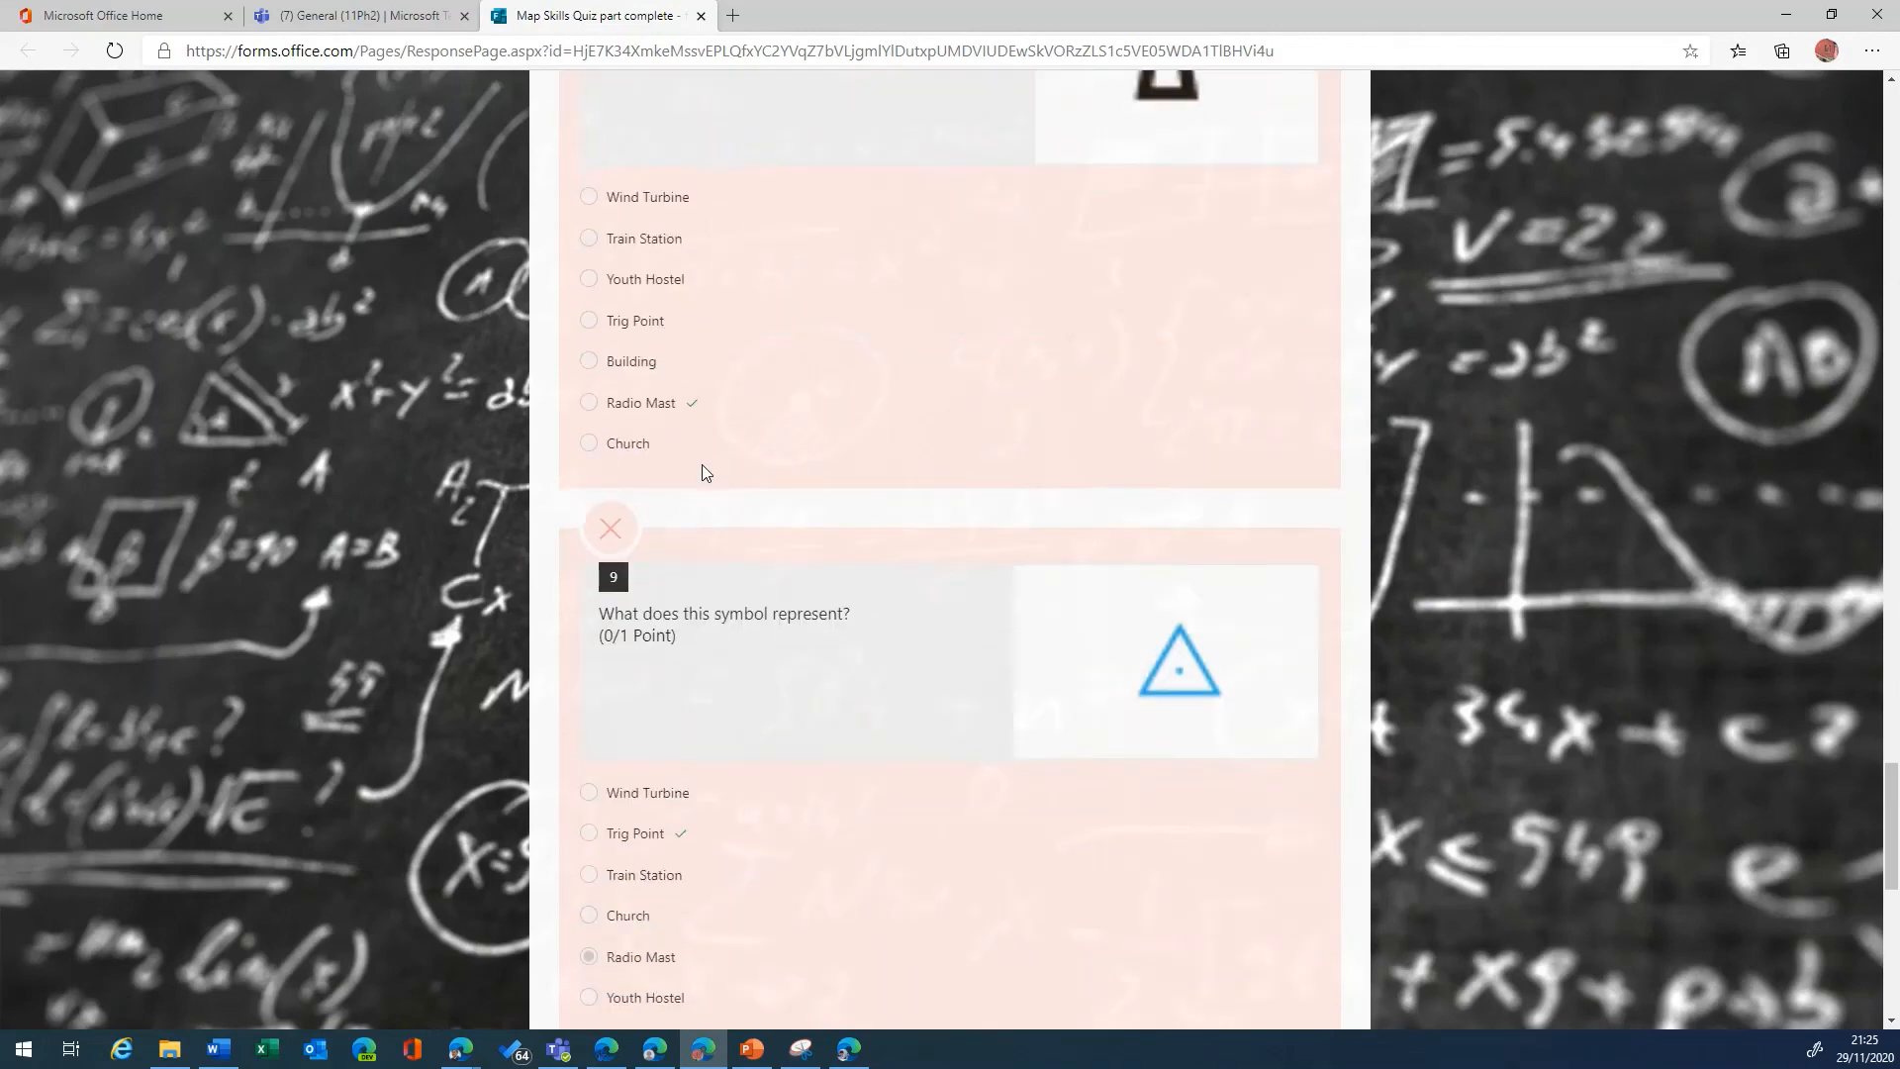
{"action": "scroll", "coordinate": [616, 297], "scroll_direction": "up", "scroll_amount": 3}
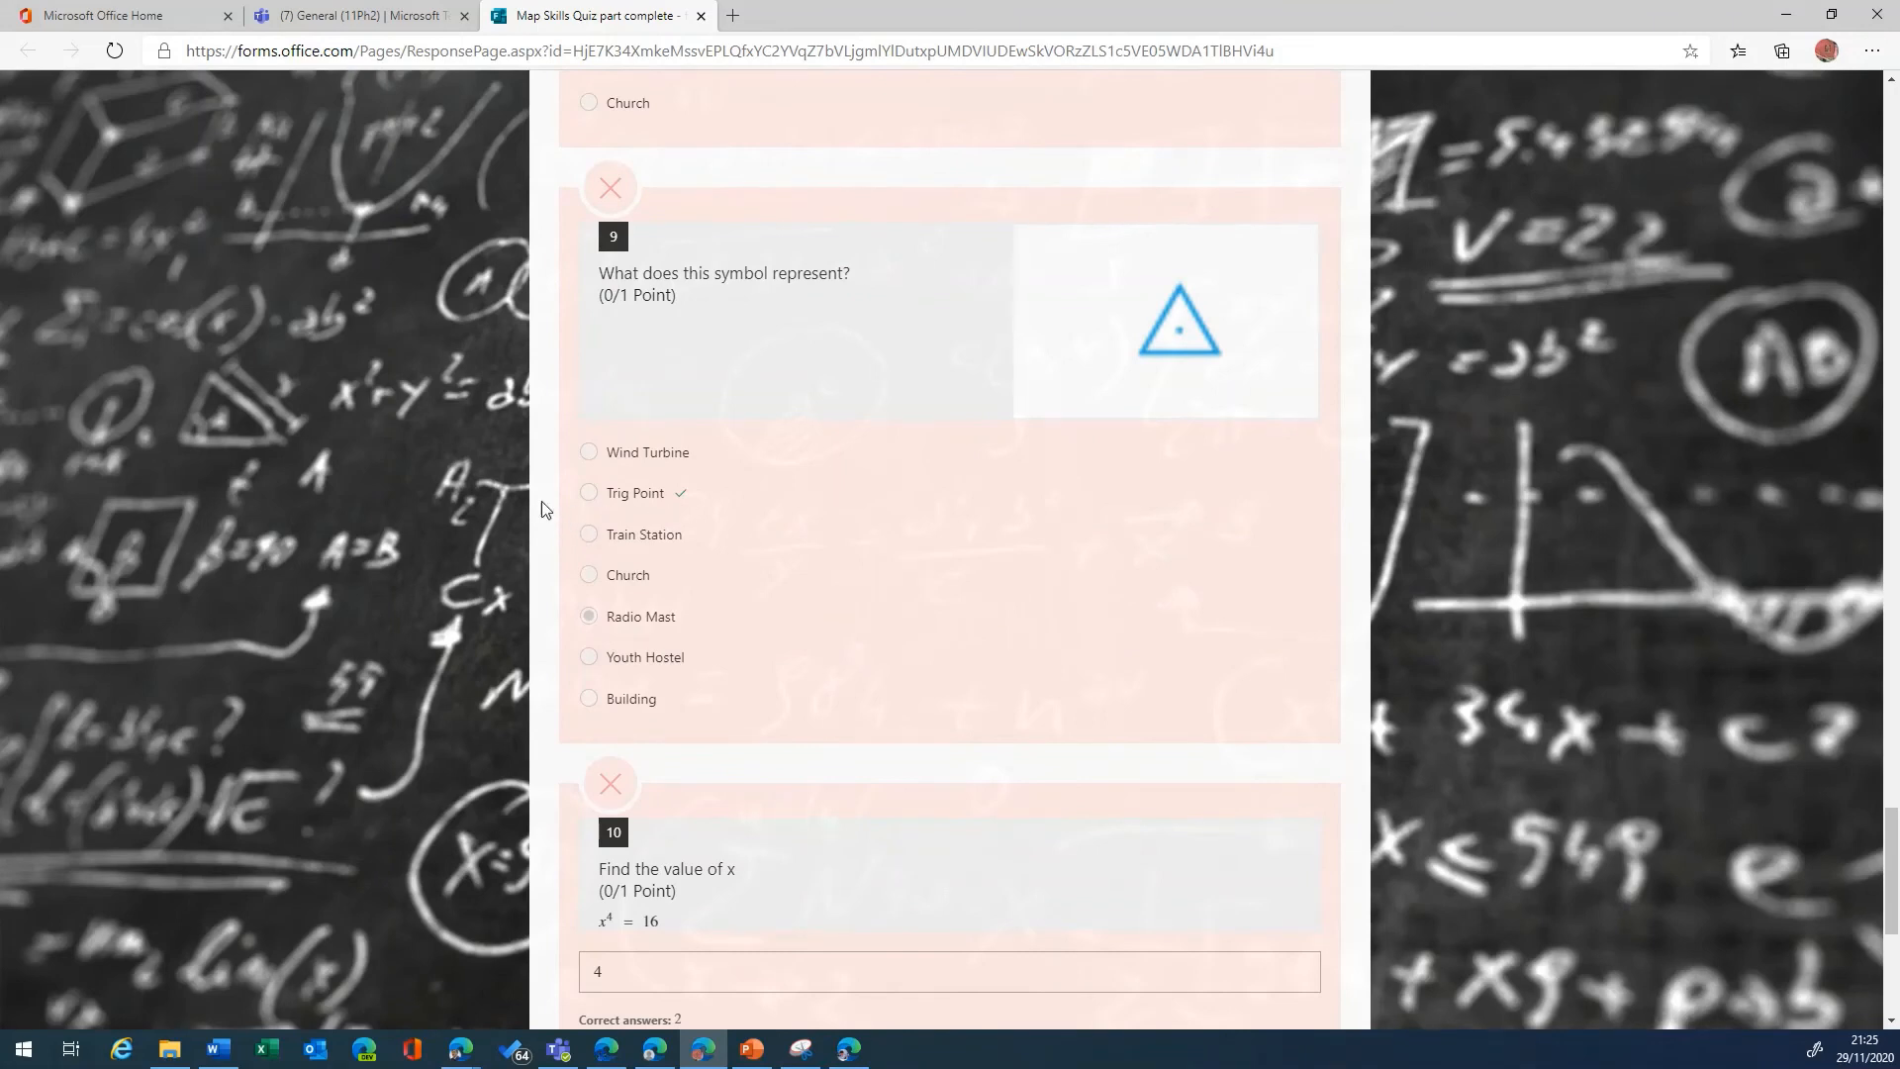
{"action": "scroll", "coordinate": [818, 550], "scroll_direction": "down", "scroll_amount": 2}
{"action": "scroll", "coordinate": [819, 564], "scroll_direction": "down", "scroll_amount": 1}
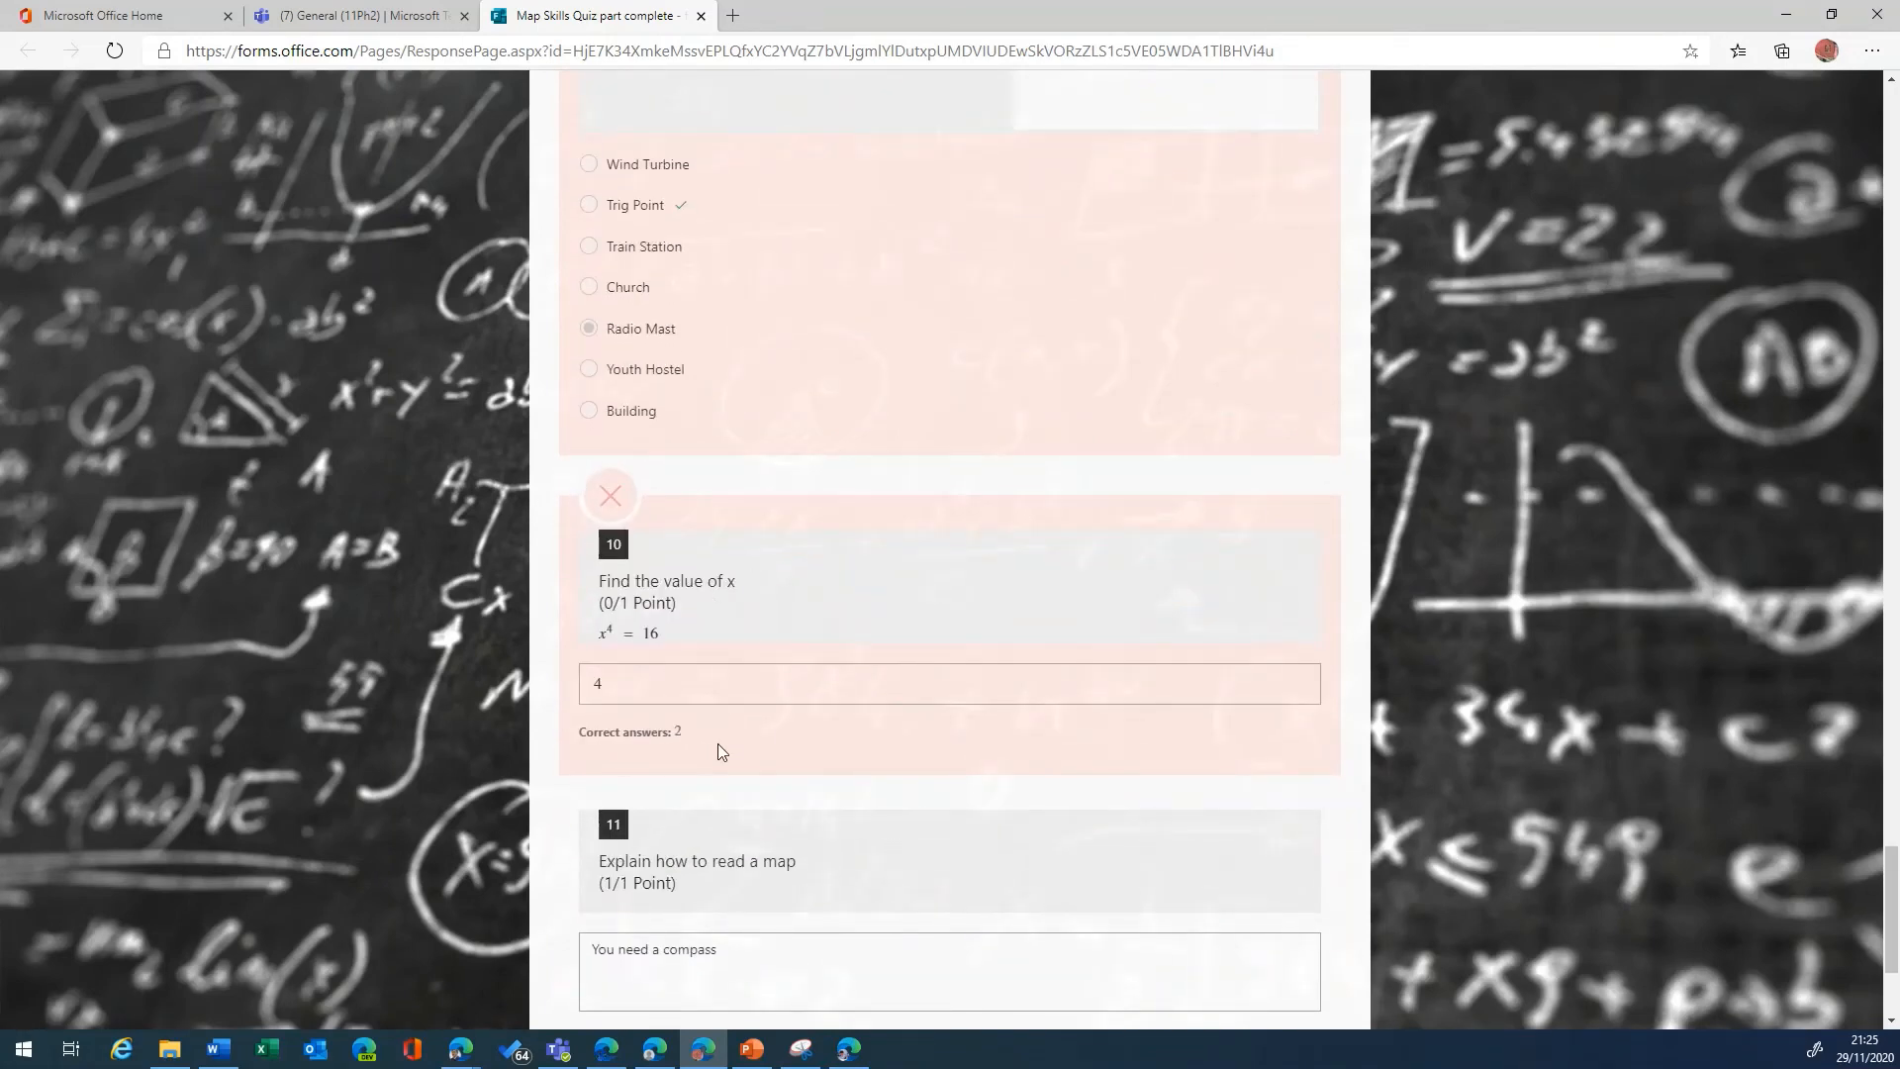
{"action": "scroll", "coordinate": [719, 752], "scroll_direction": "down", "scroll_amount": 3}
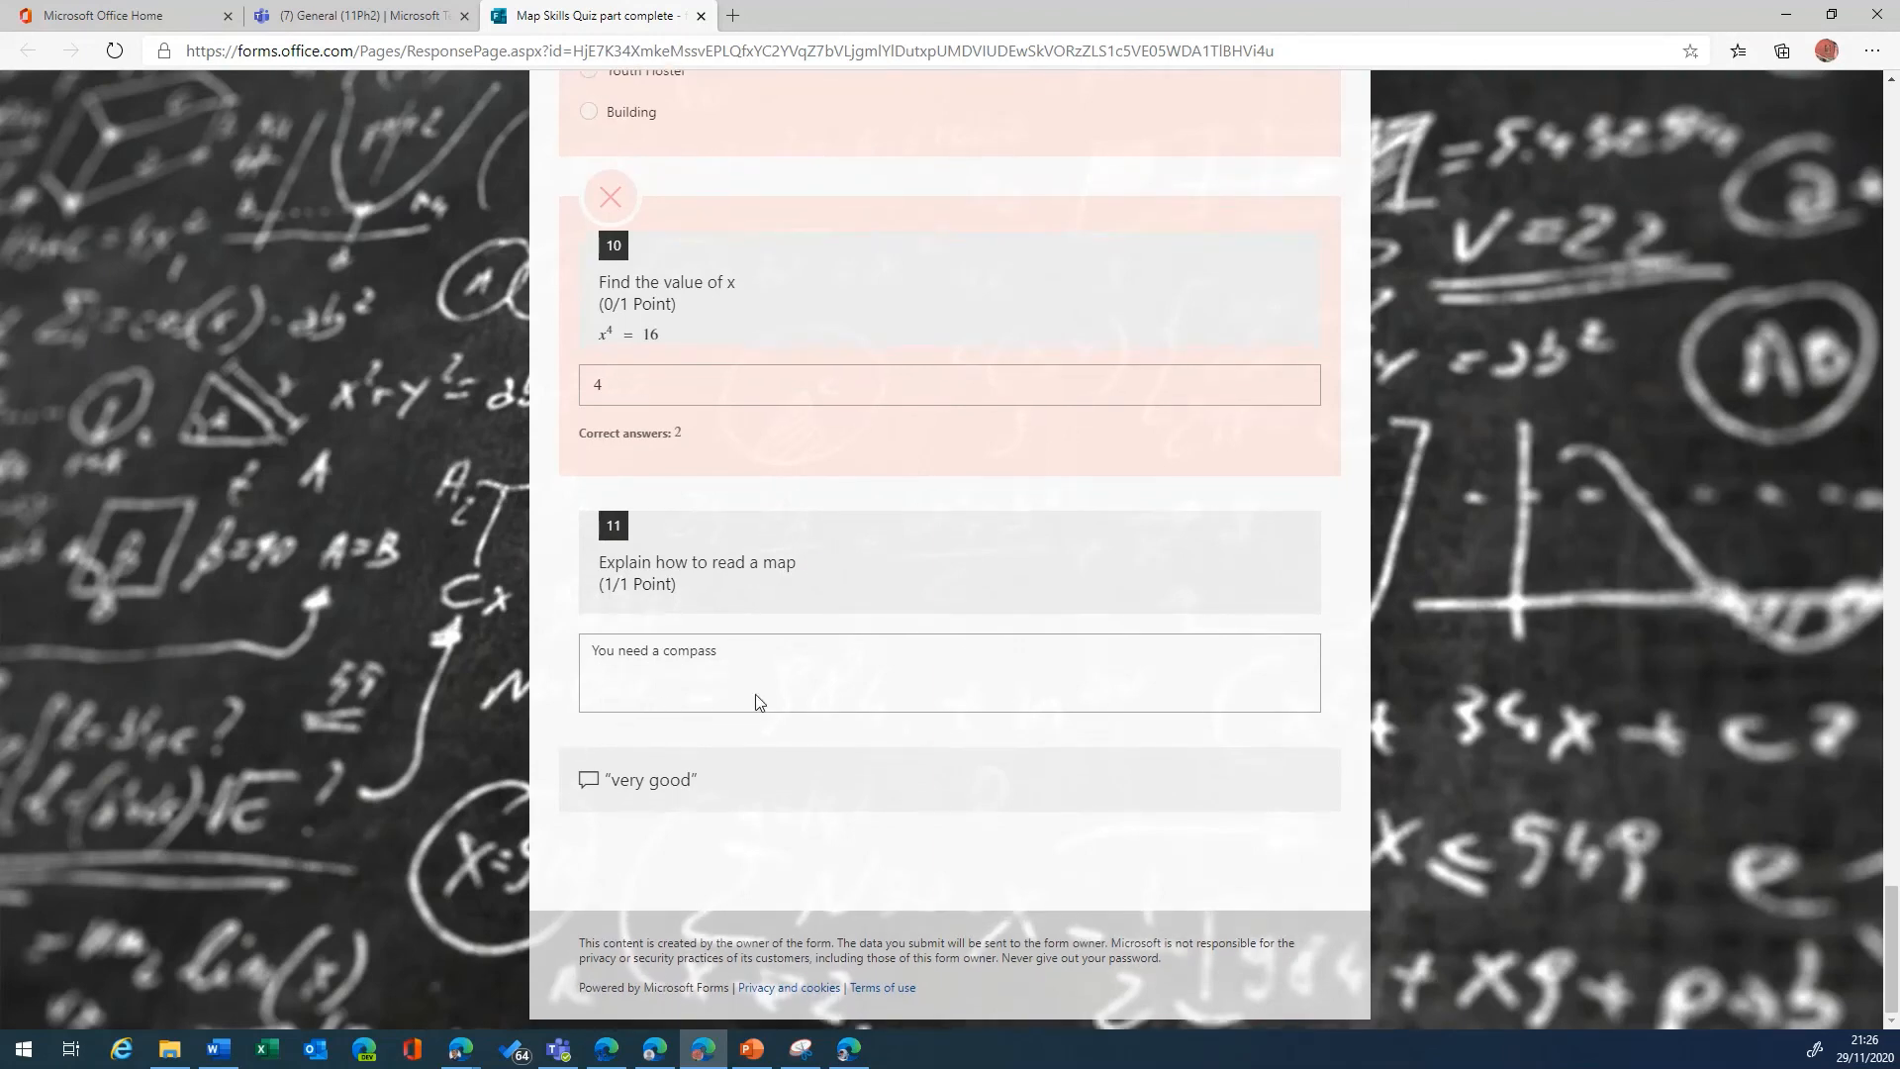
Step: Check the overall points and the extra options at the start of the quiz results, and close the quiz
{"action": "scroll", "coordinate": [1135, 614], "scroll_direction": "up", "scroll_amount": 20}
{"action": "scroll", "coordinate": [1137, 611], "scroll_direction": "up", "scroll_amount": 15}
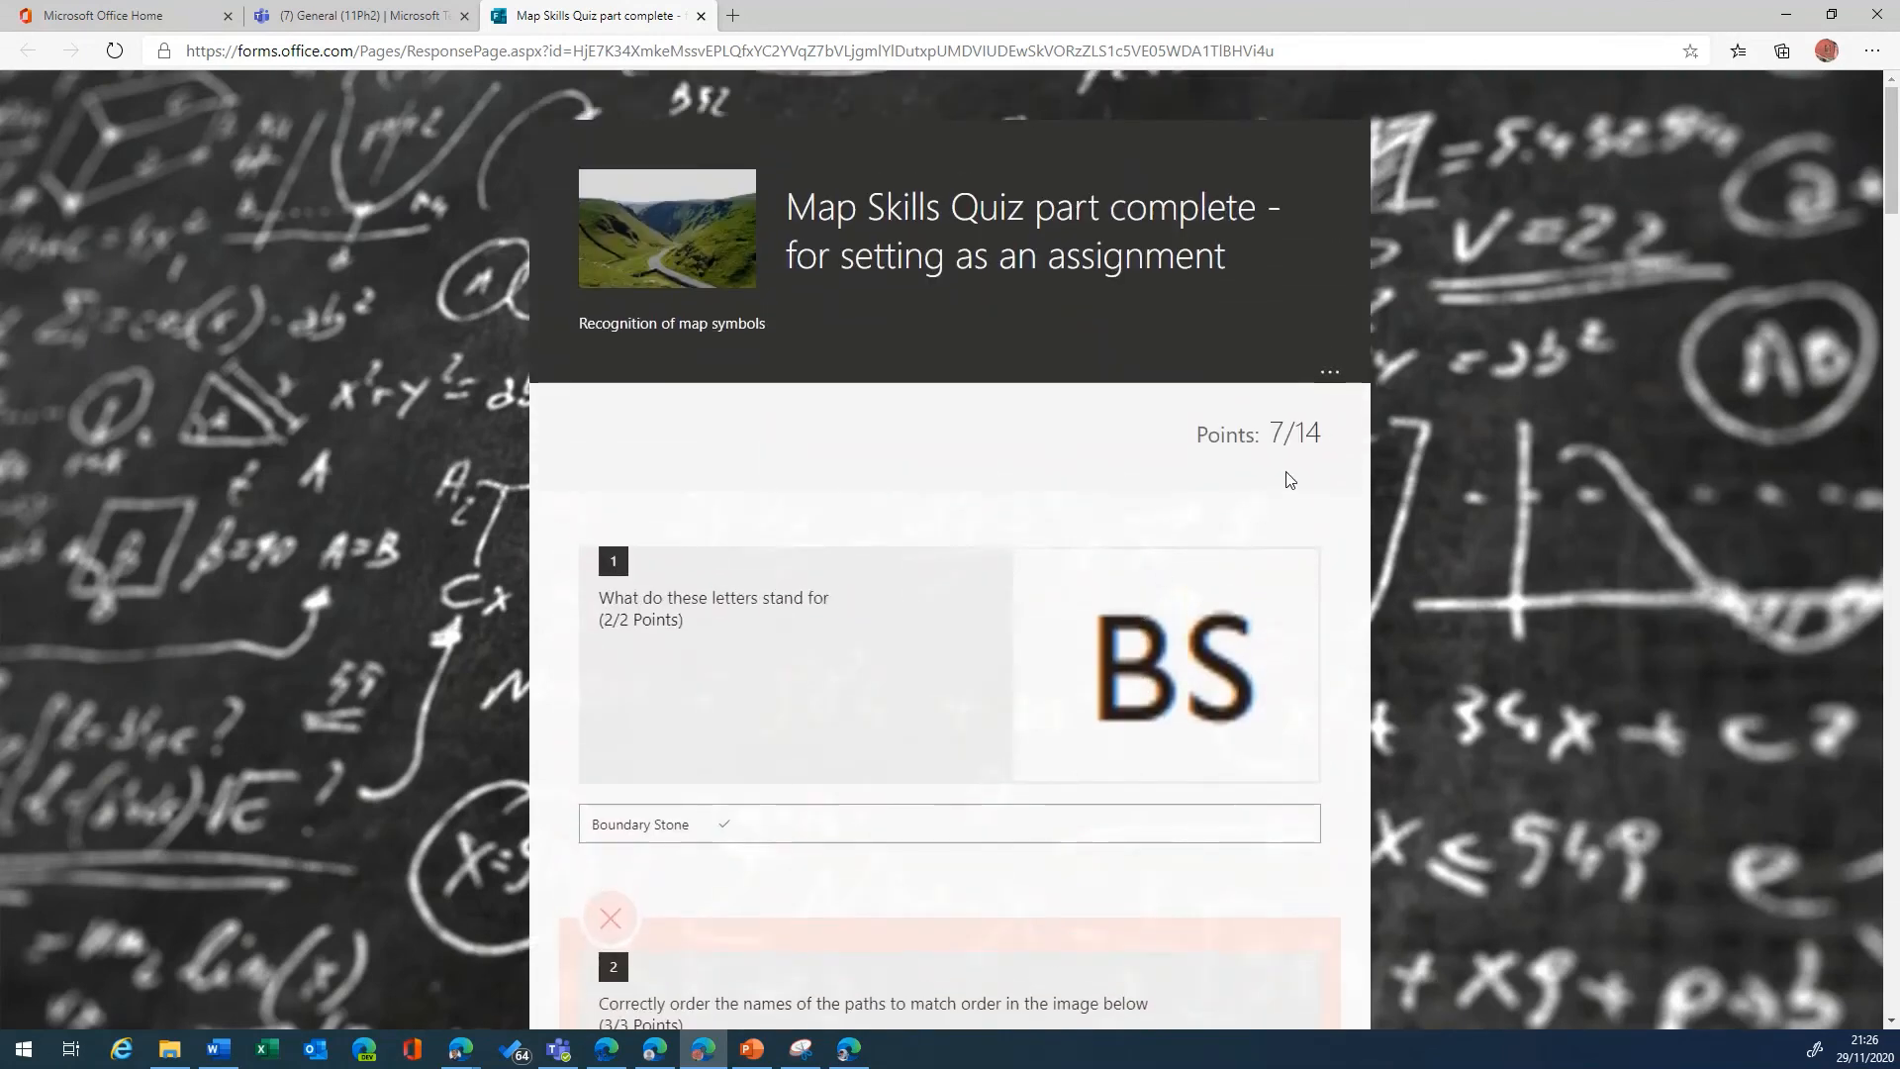
{"action": "left_click", "coordinate": [1328, 377]}
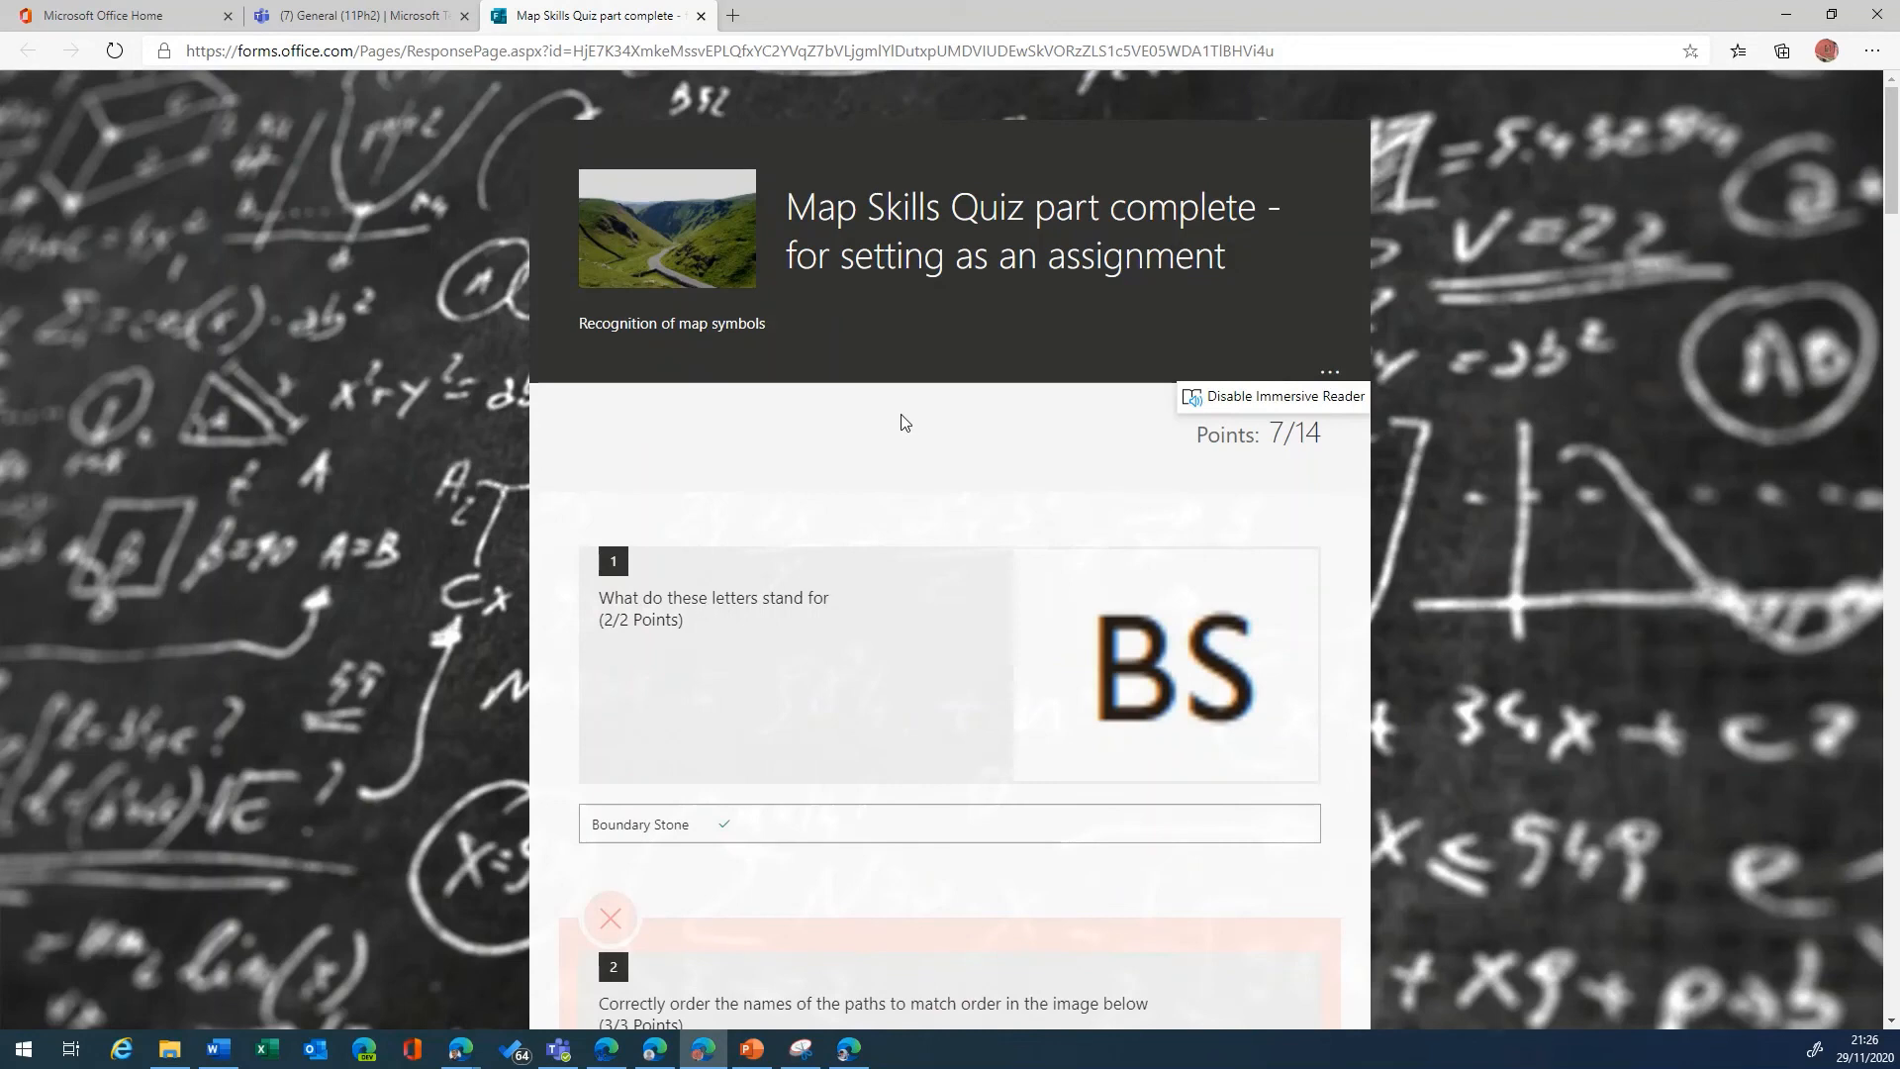
{"action": "left_click", "coordinate": [701, 15]}
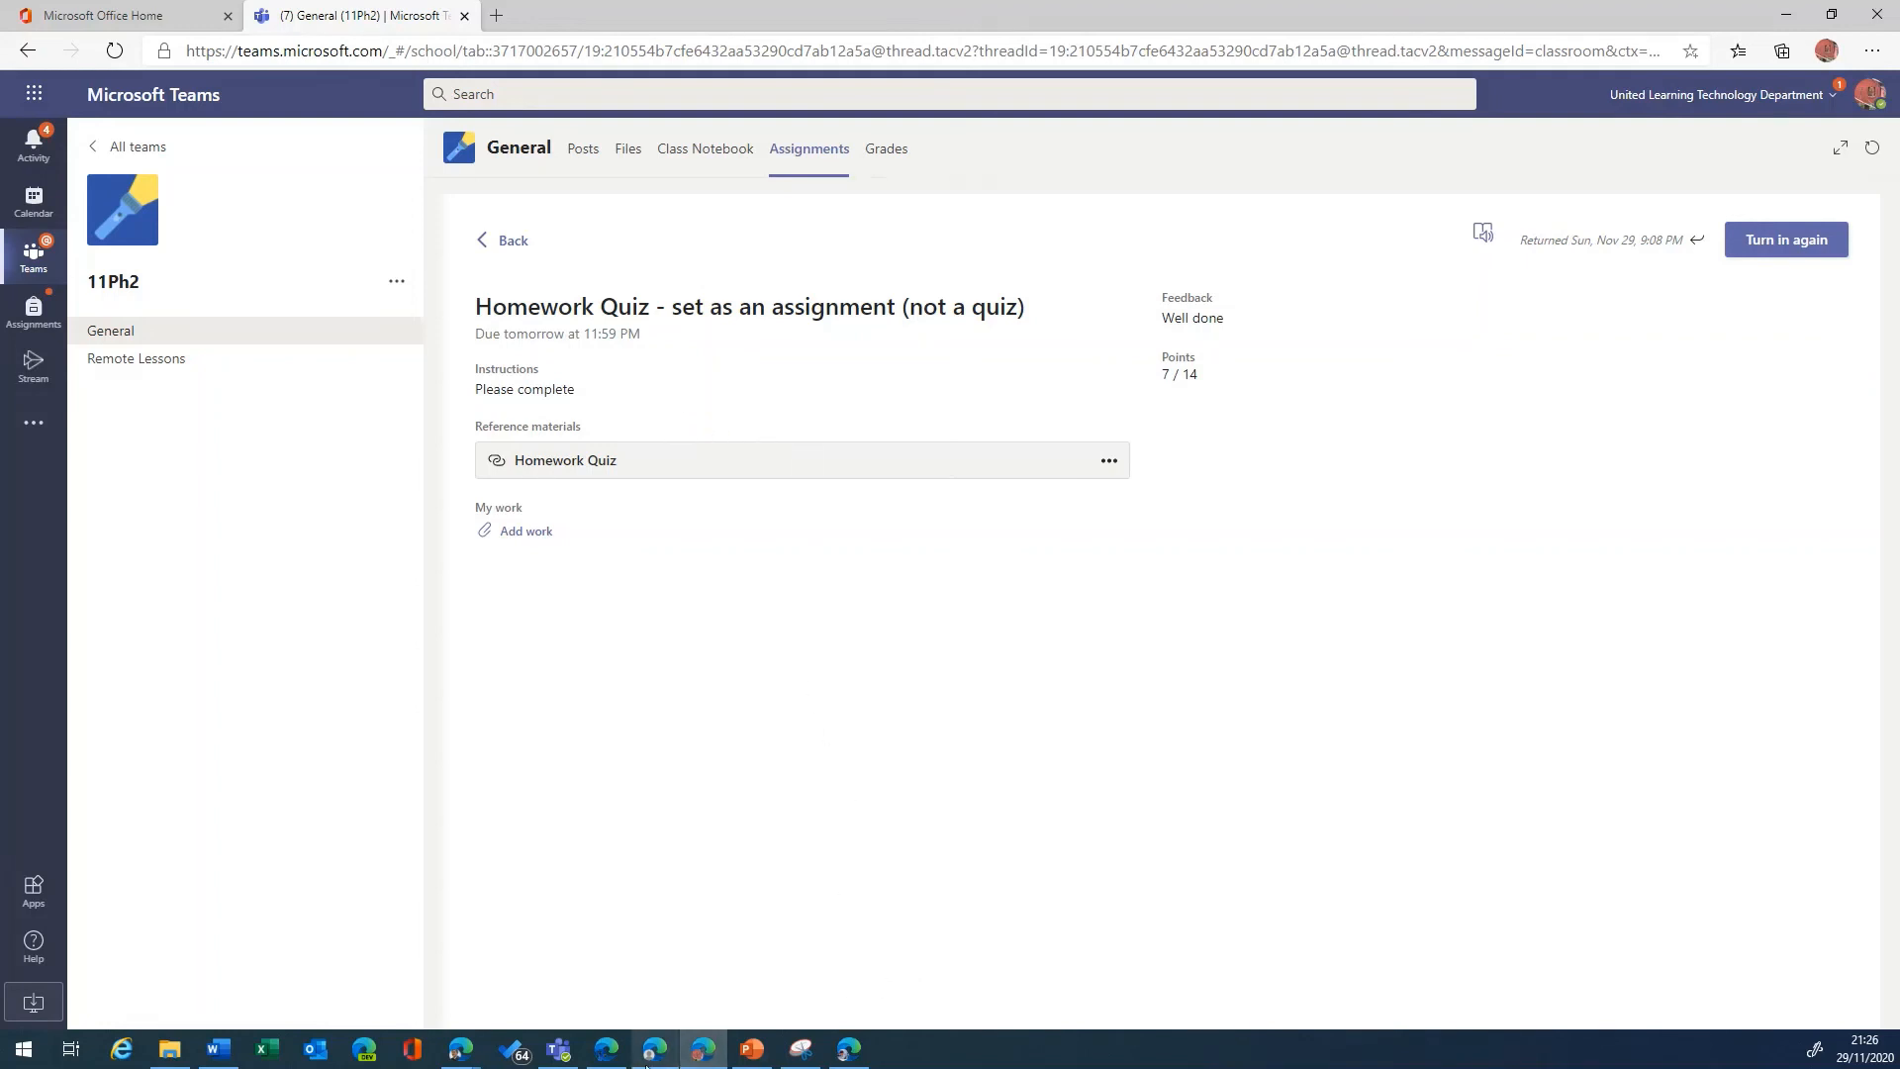
Step: Switch back to the teacher's window and leave the Forms answer review for the quiz's response summary
{"action": "mouse_move", "coordinate": [653, 1055]}
{"action": "left_click", "coordinate": [599, 963]}
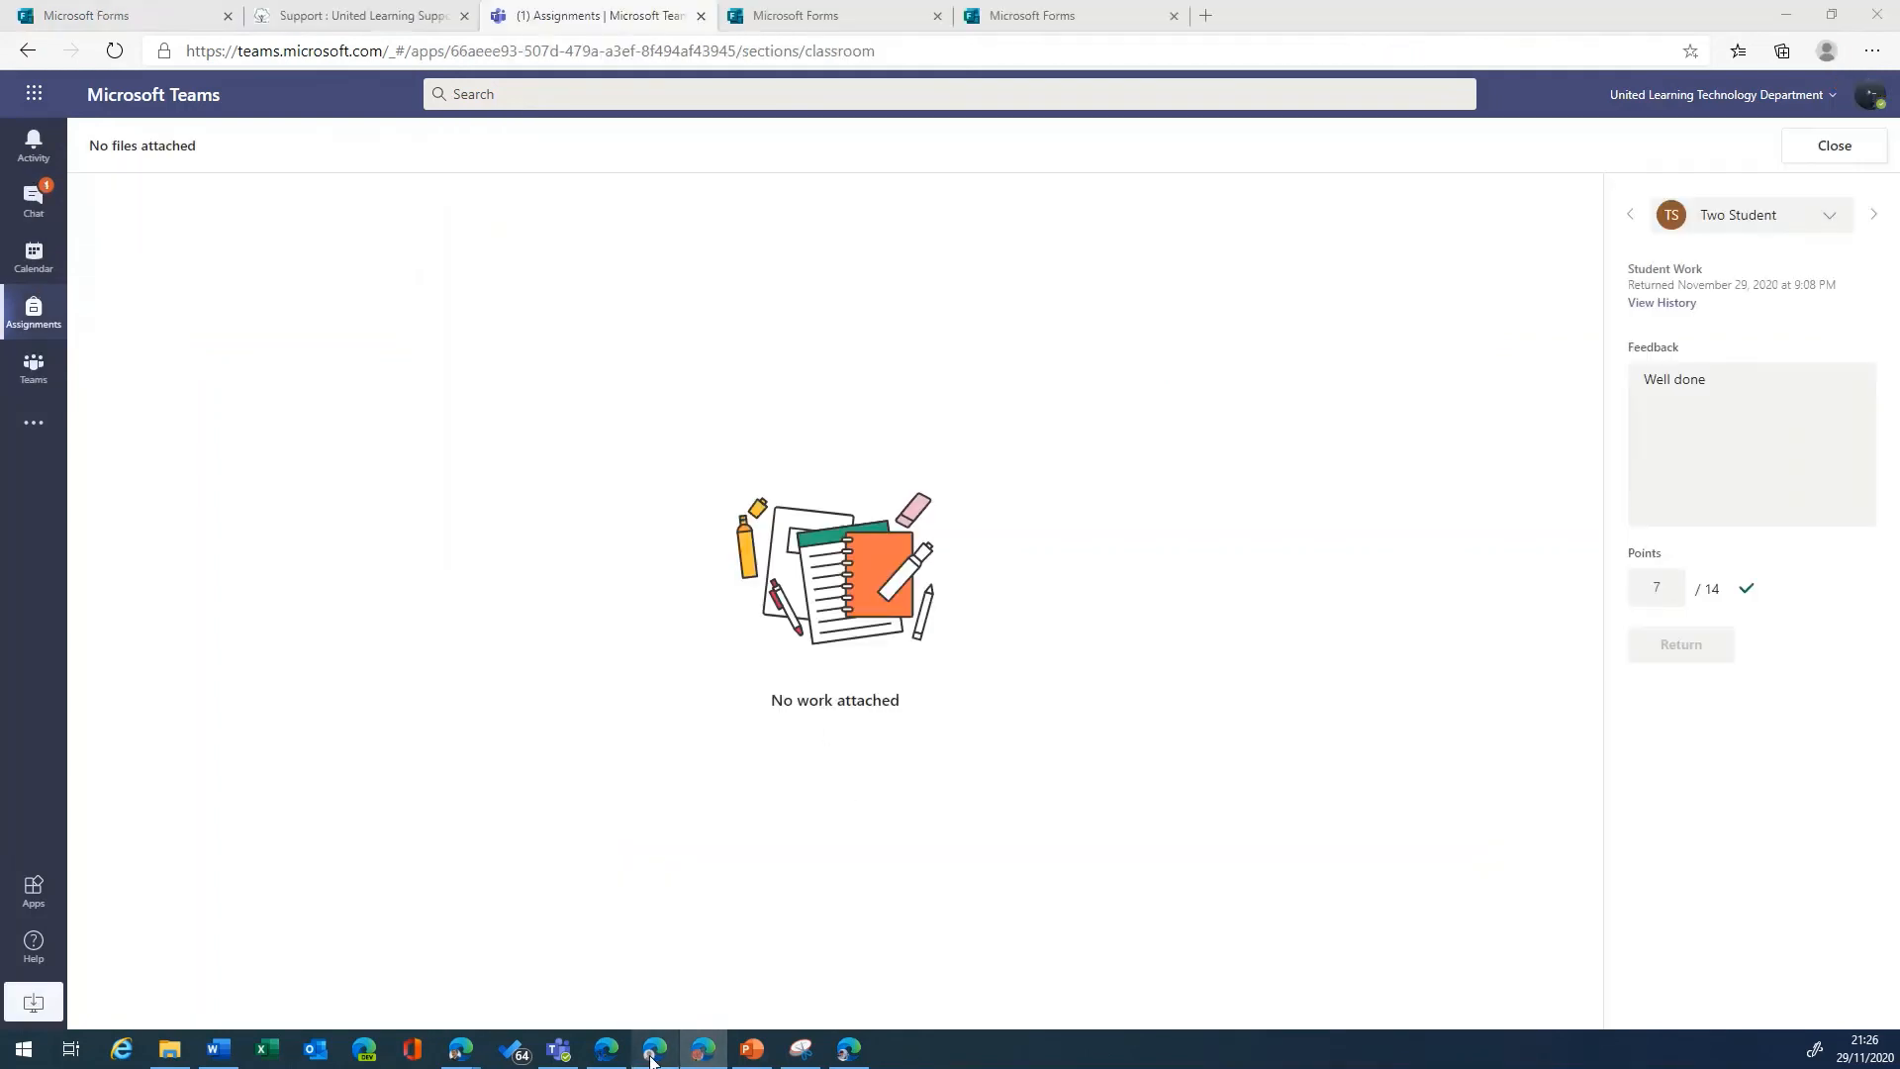
{"action": "left_click", "coordinate": [109, 15]}
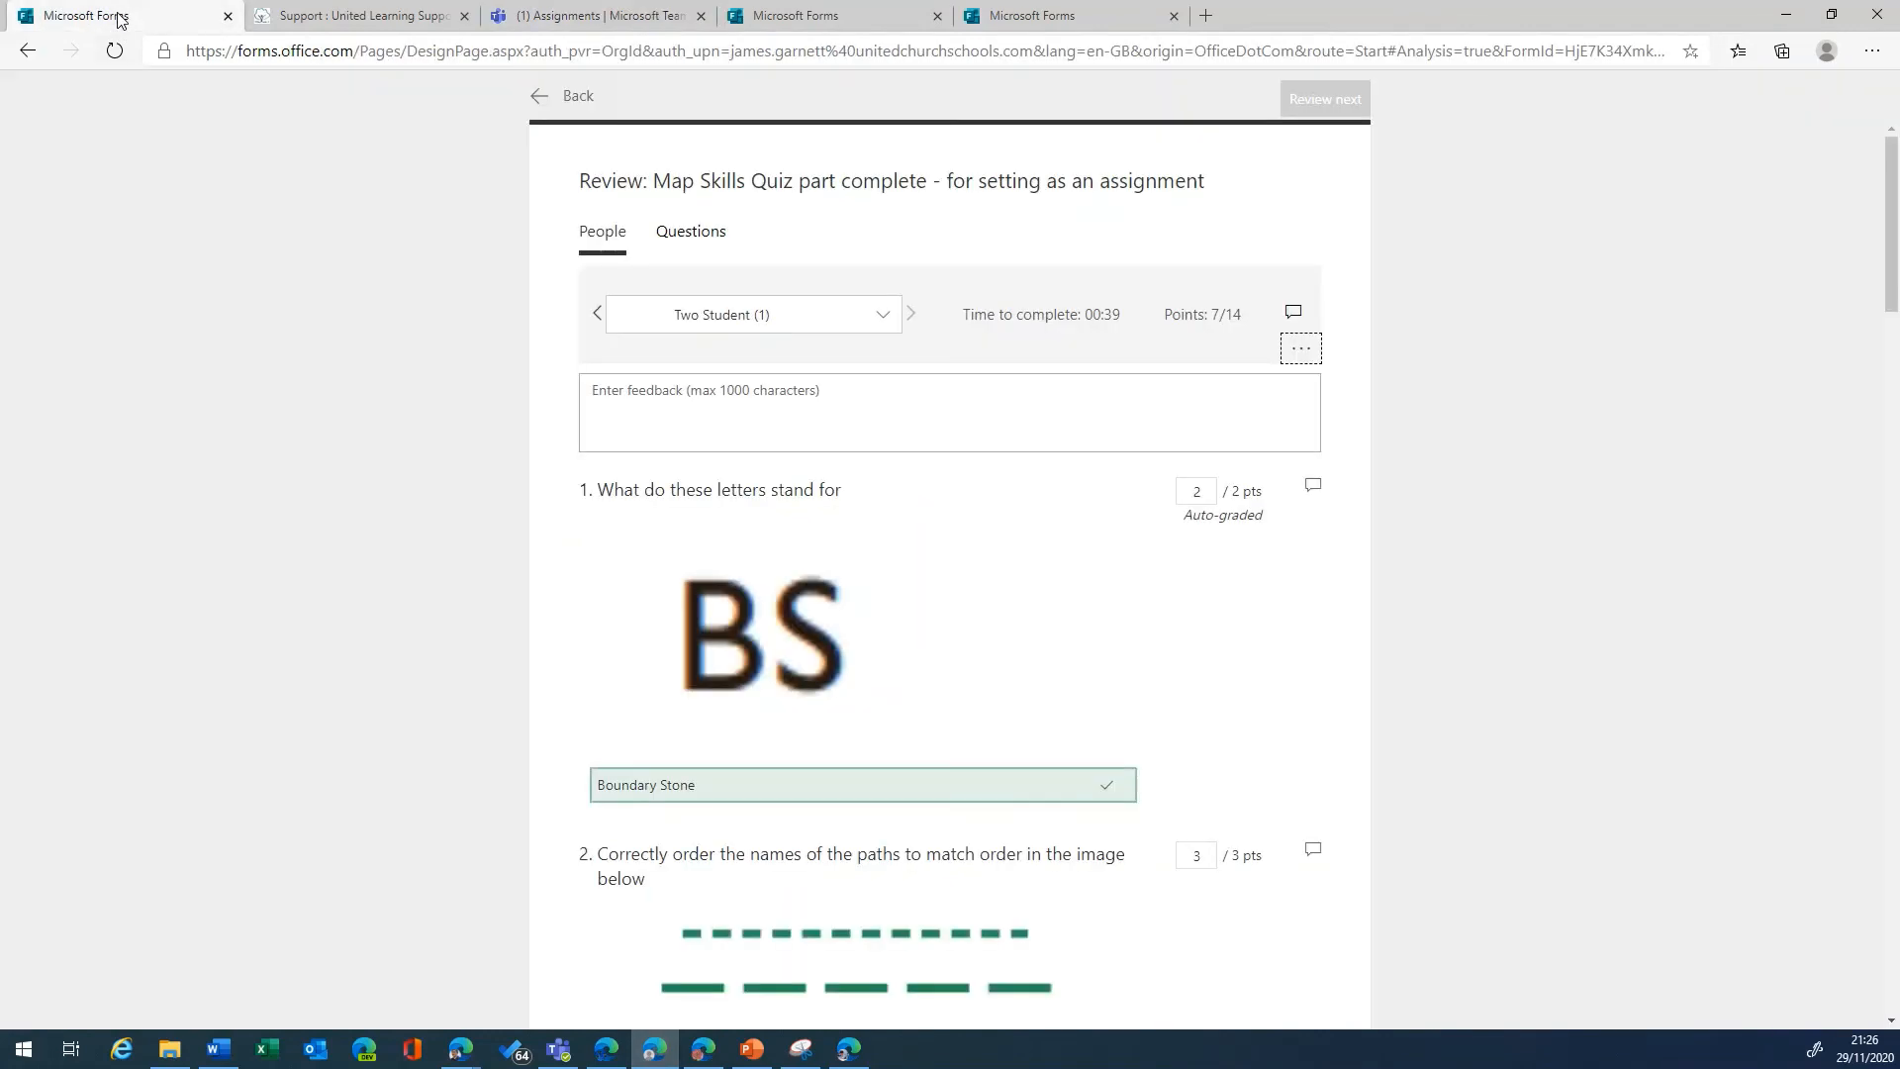
{"action": "left_click", "coordinate": [542, 96]}
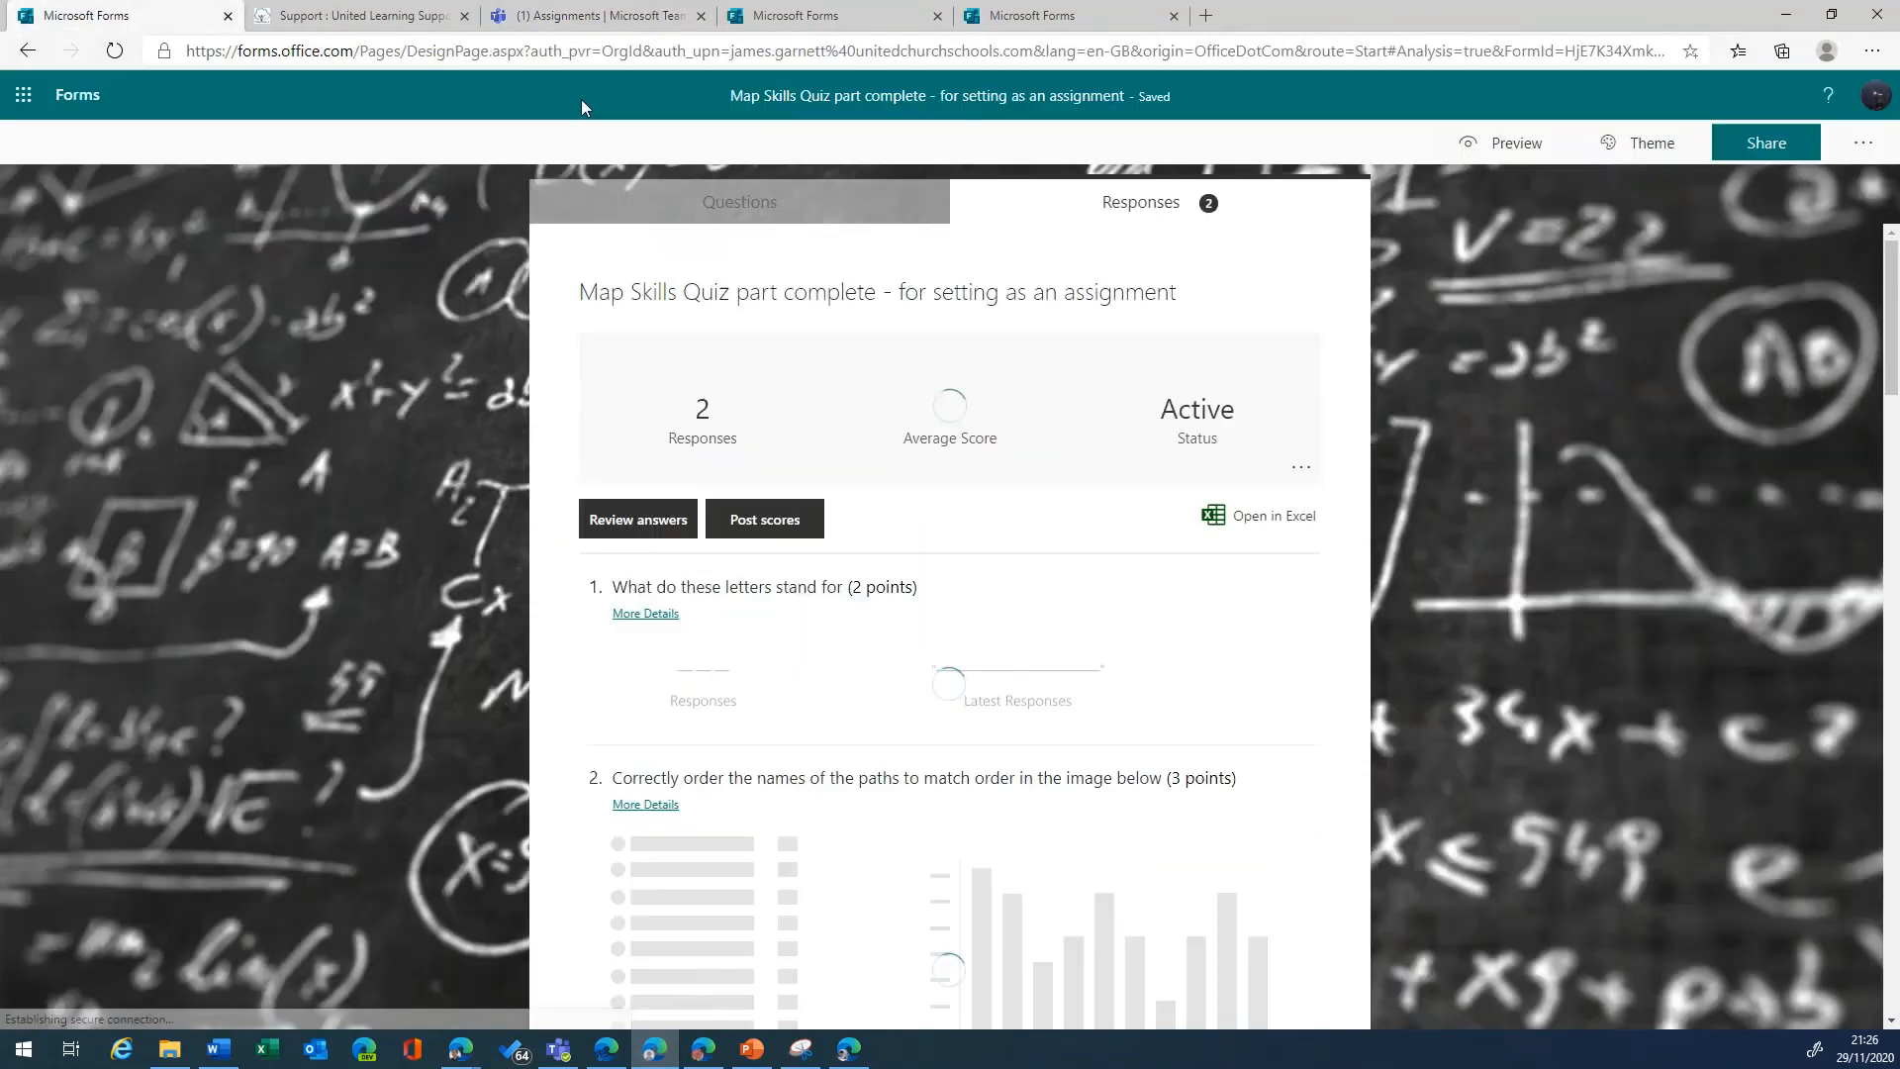
{"action": "left_click", "coordinate": [22, 94]}
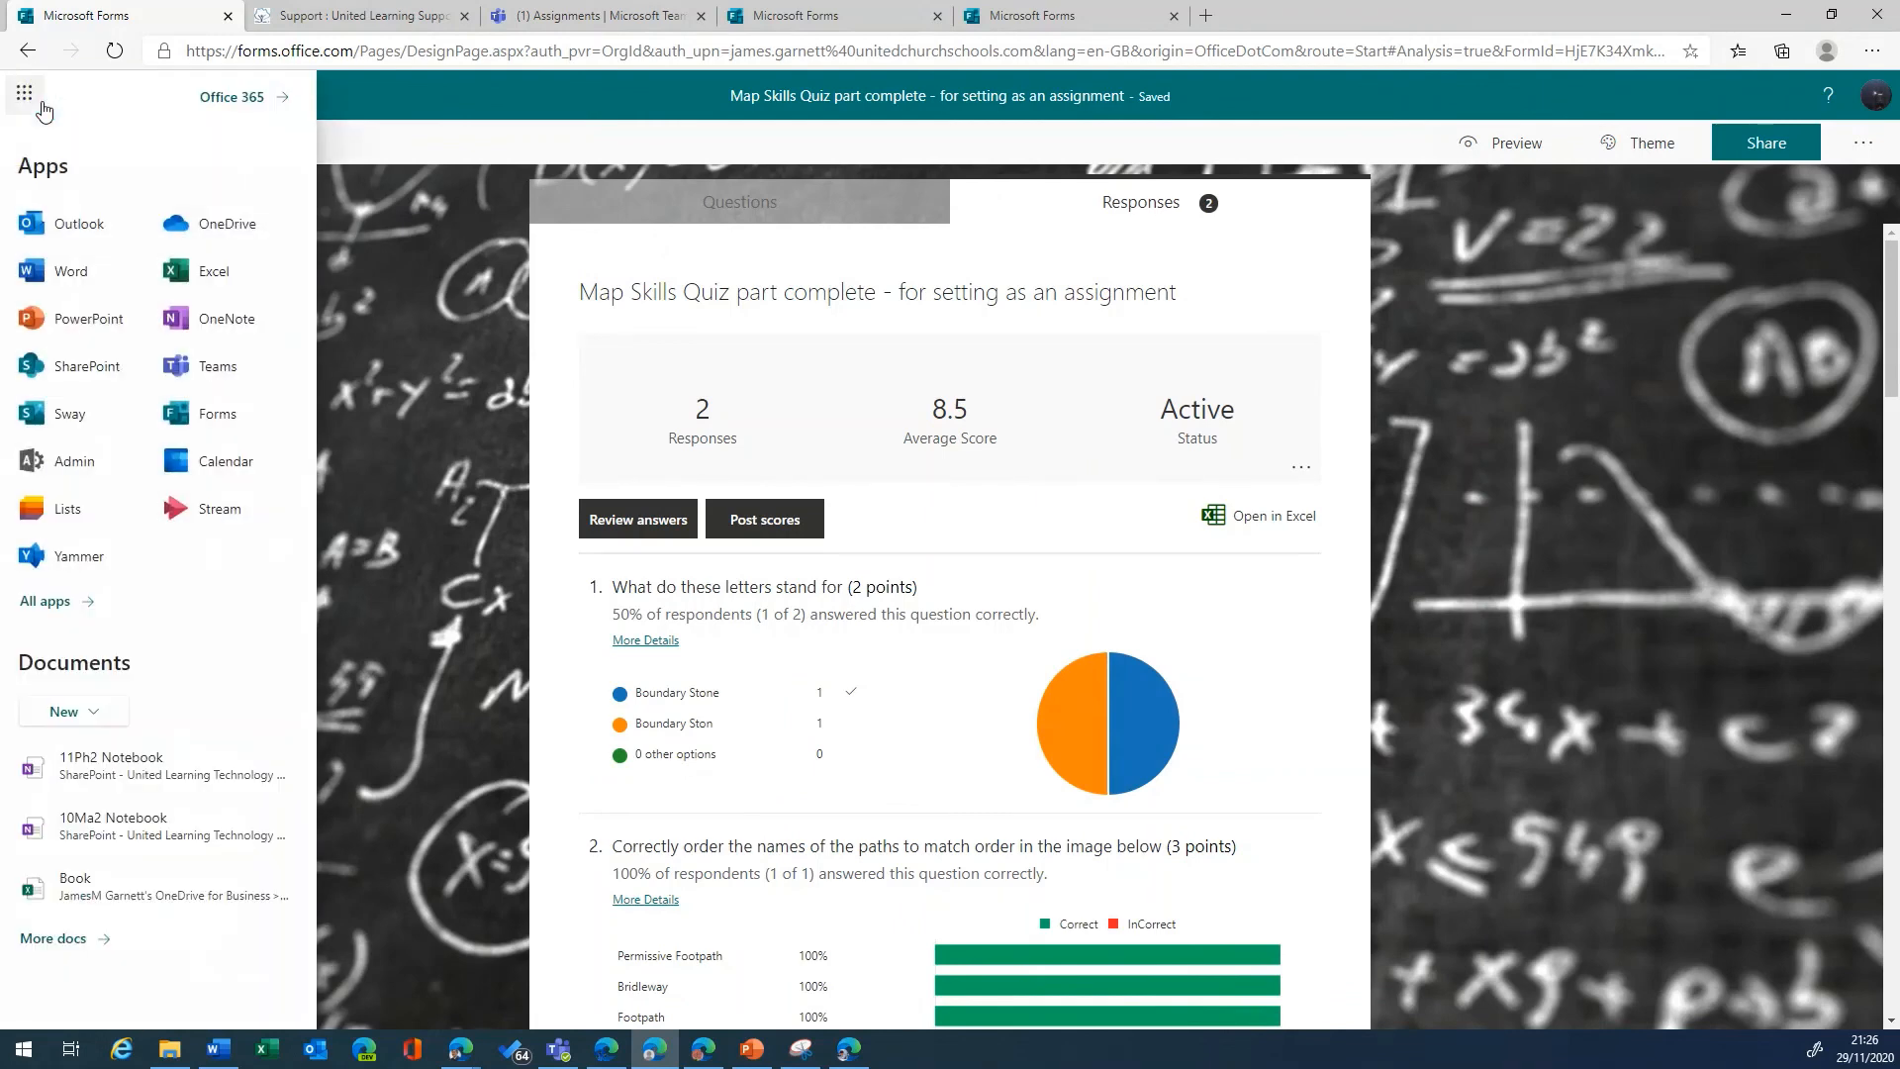
{"action": "left_click", "coordinate": [199, 238]}
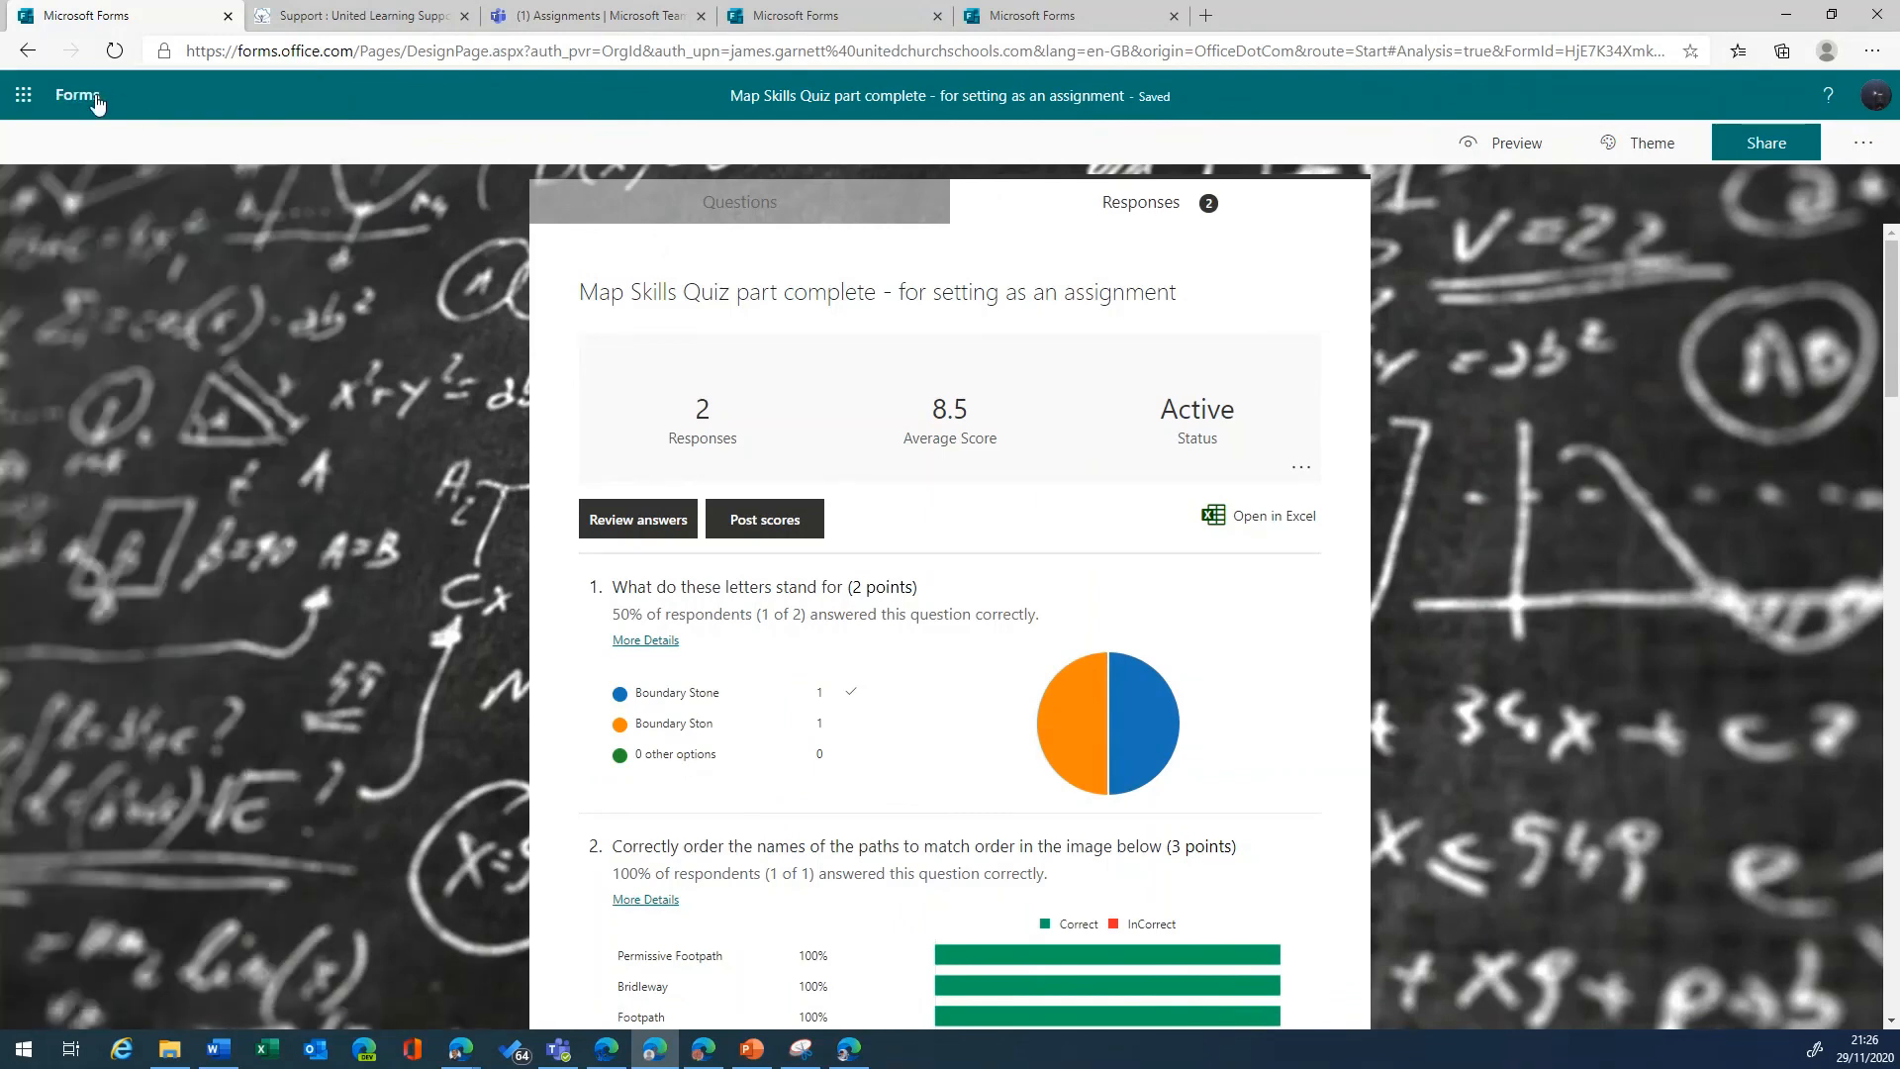